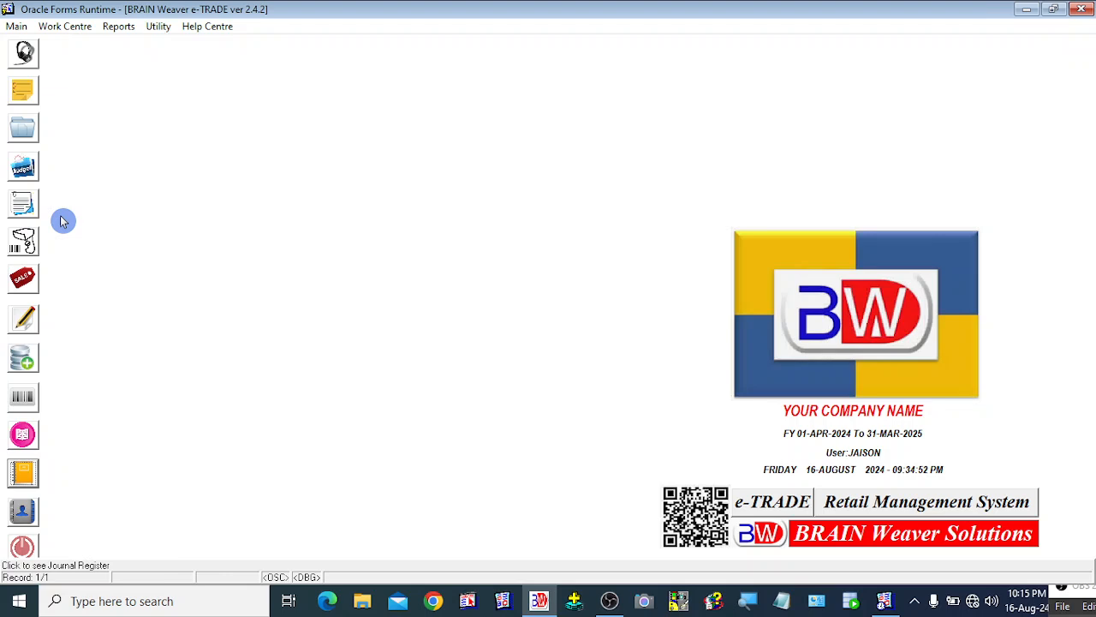
Open a new Journal Master entry and set its voucher type to CASH_PAYMENT.
click(62, 28)
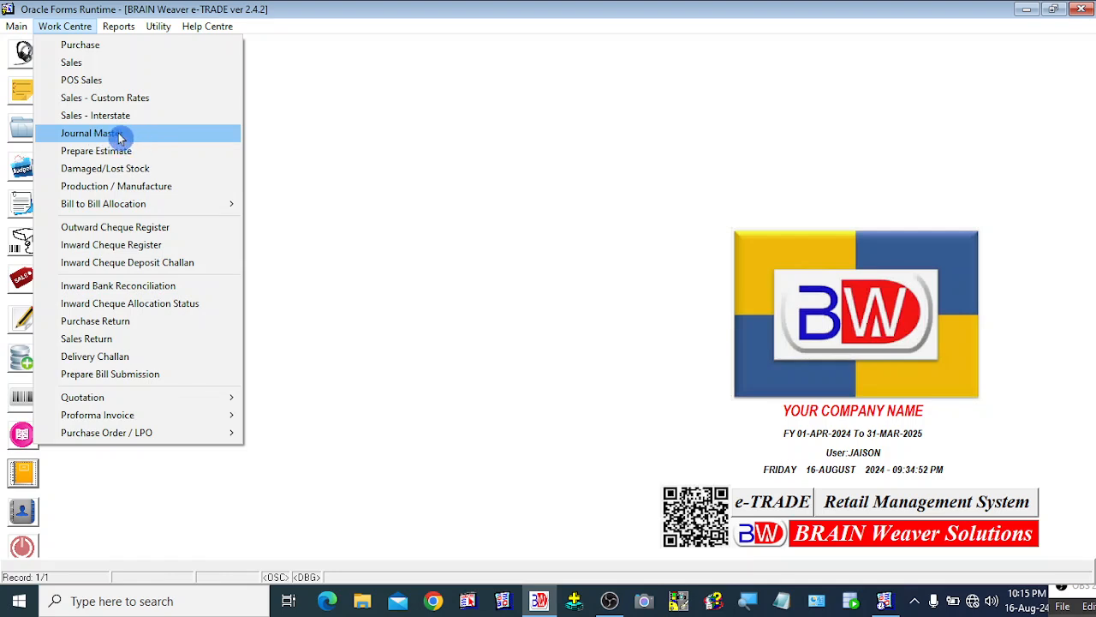
click(394, 189)
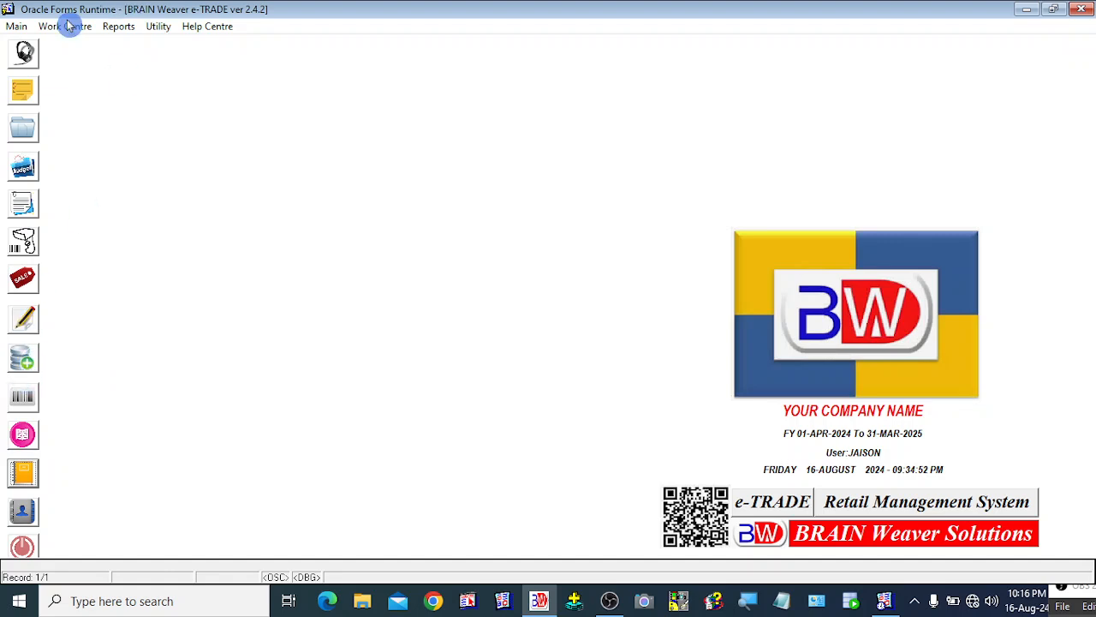
click(23, 368)
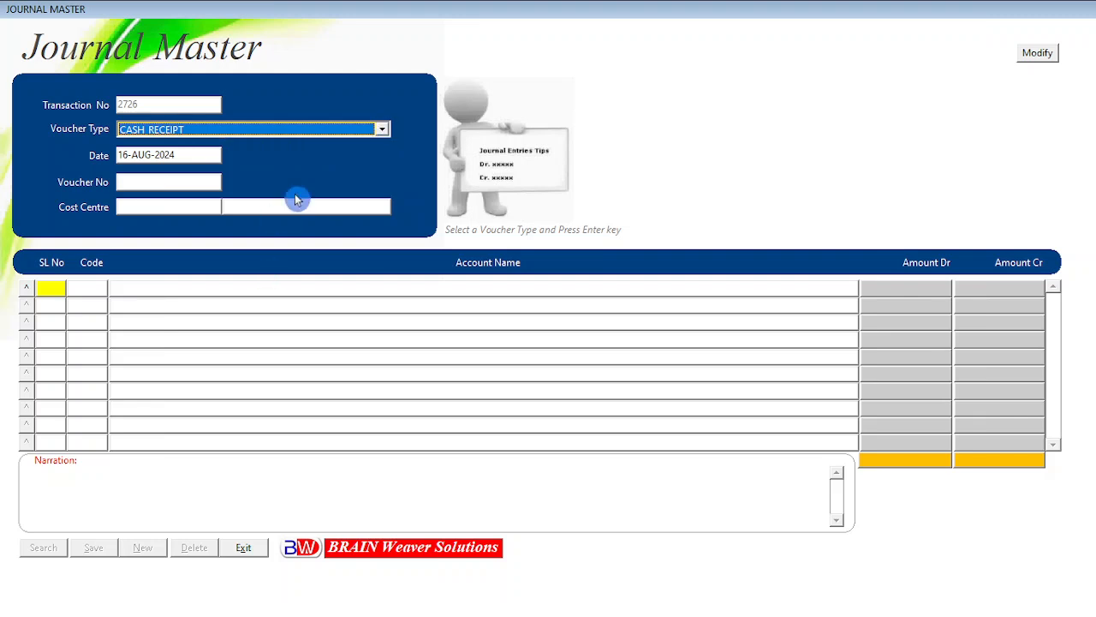
click(382, 136)
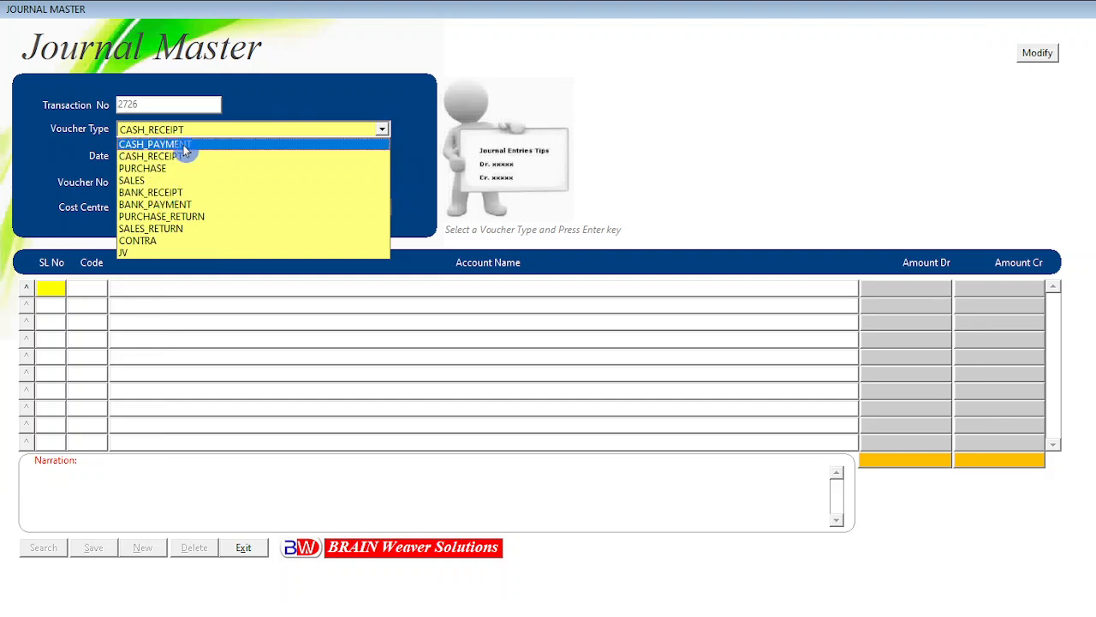
click(154, 143)
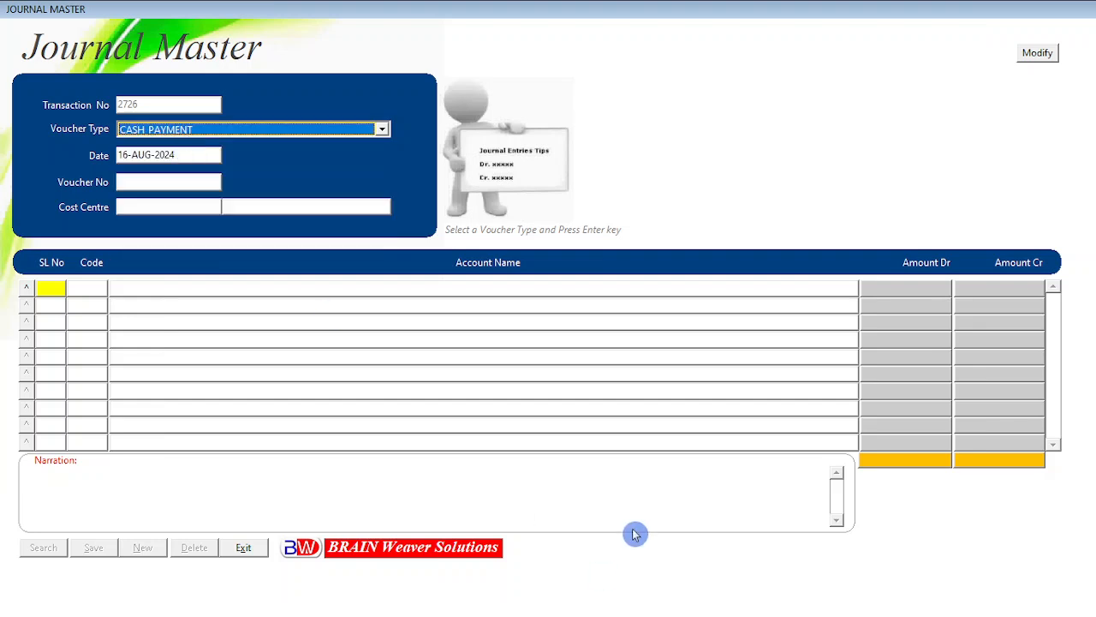
key(Return)
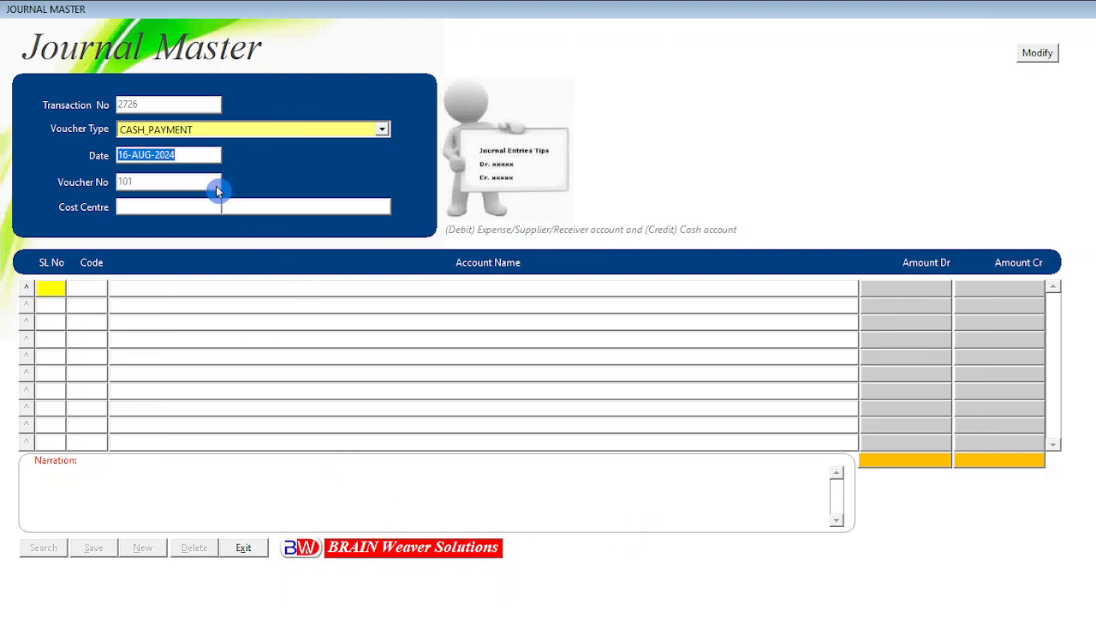
Accept the voucher date 16-AUG-2024 and assign the voucher to cost centre GENERAL.
key(Return)
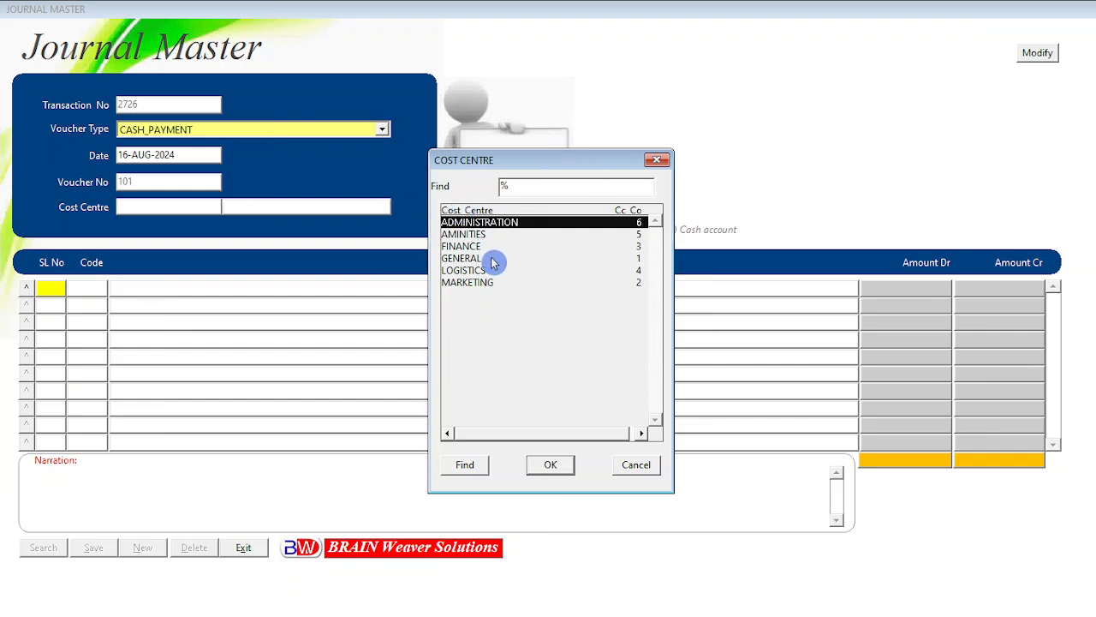
click(478, 282)
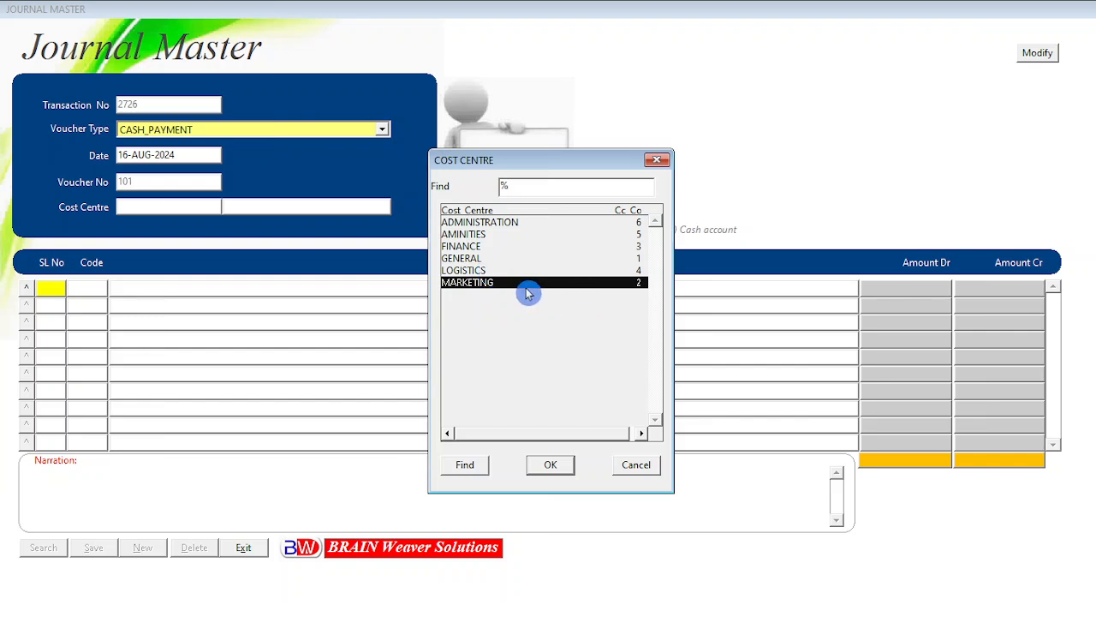
click(494, 258)
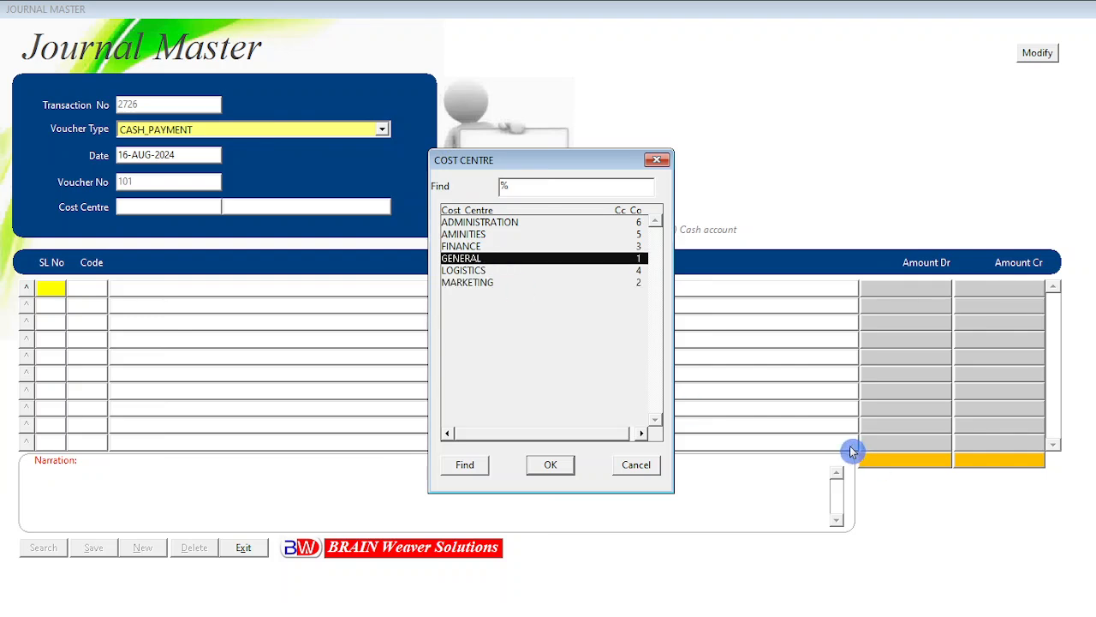
key(Return)
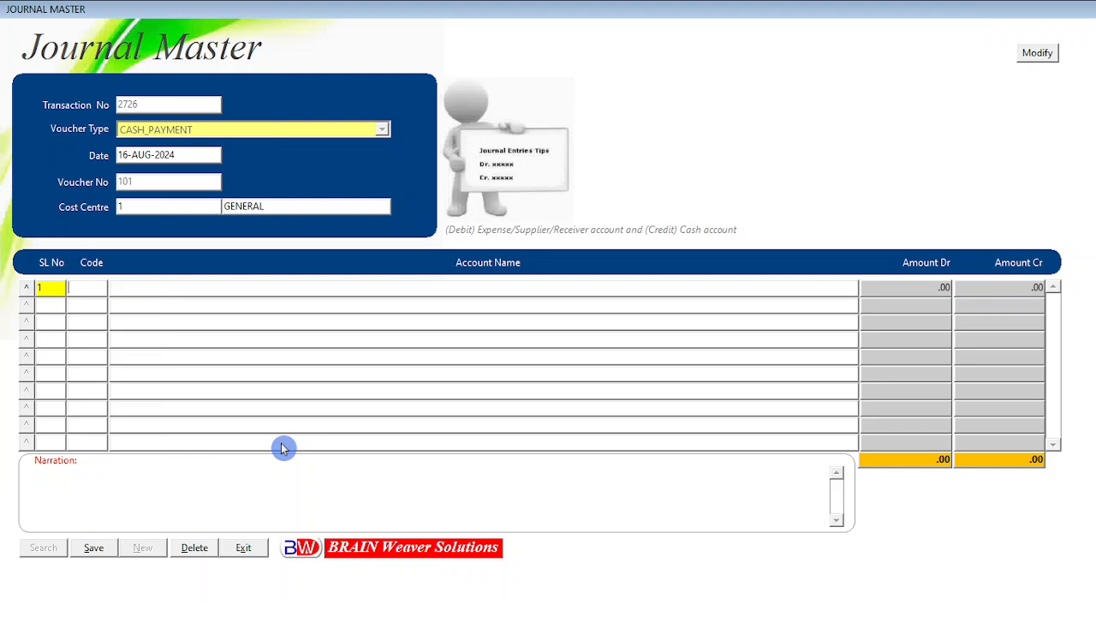
Look up SALARY PAID ACCOUNT for the first journal line and debit it 7,500.
key(F9)
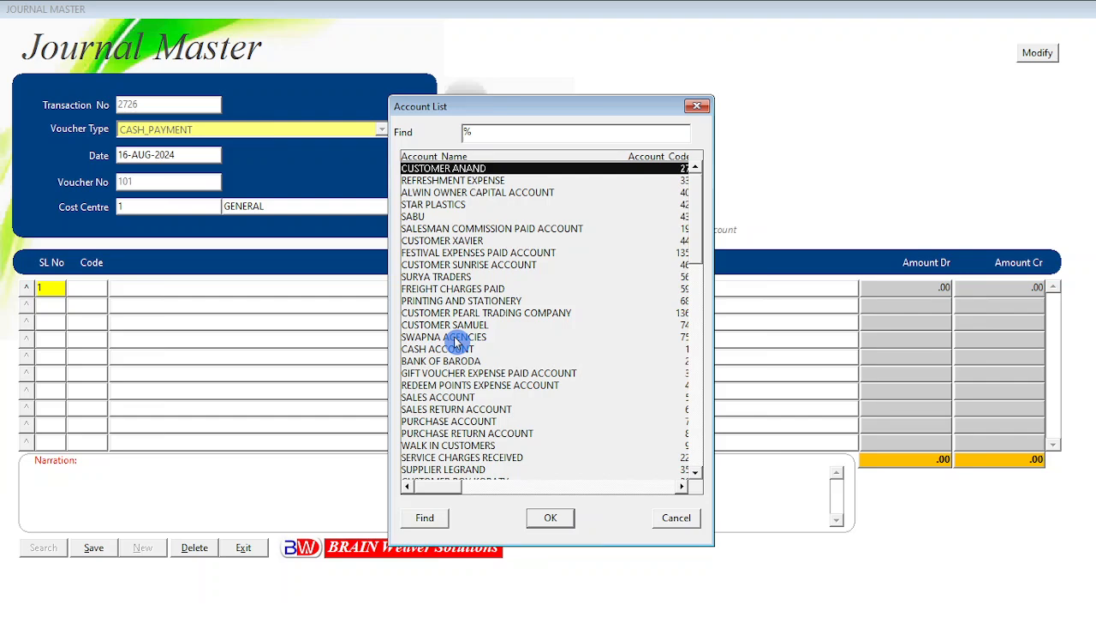
text(sa)
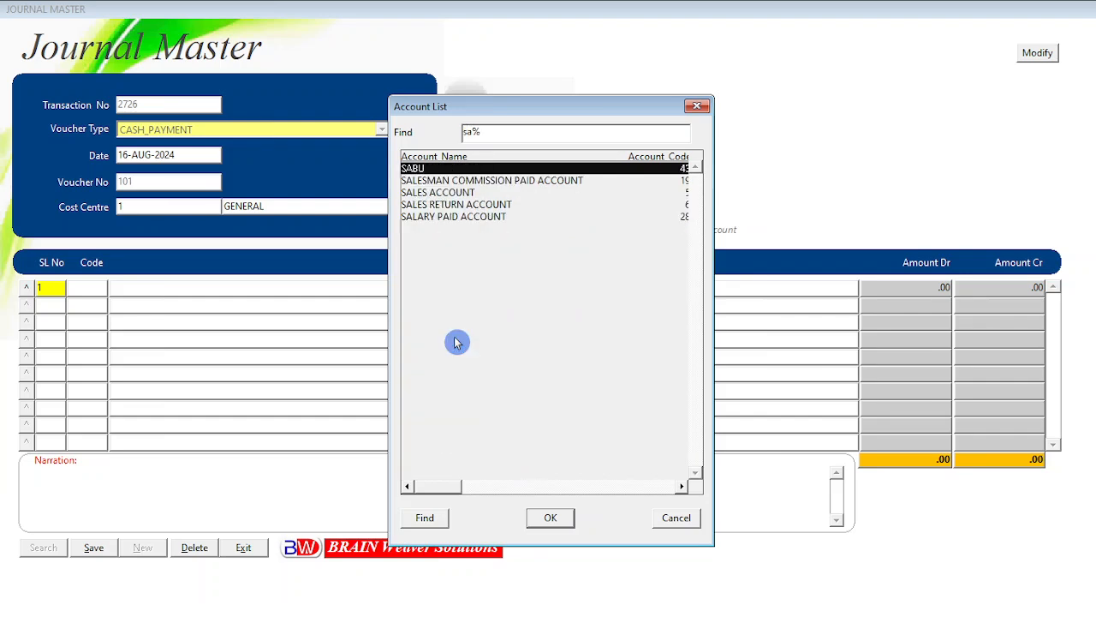
key(Down)
key(Down)
key(Down)
key(Down)
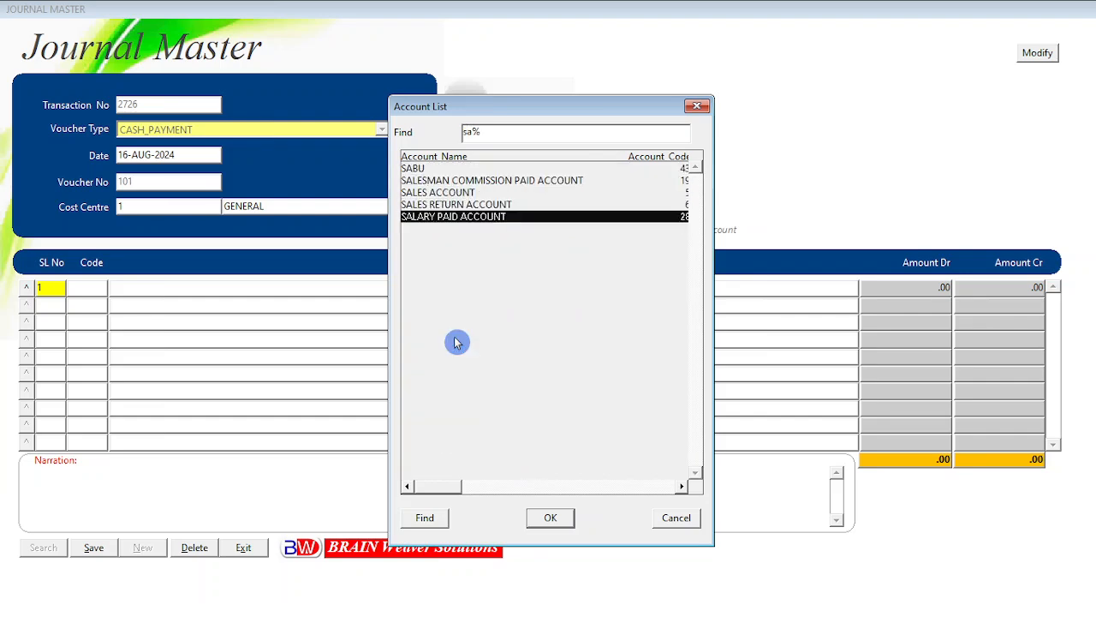
key(Return)
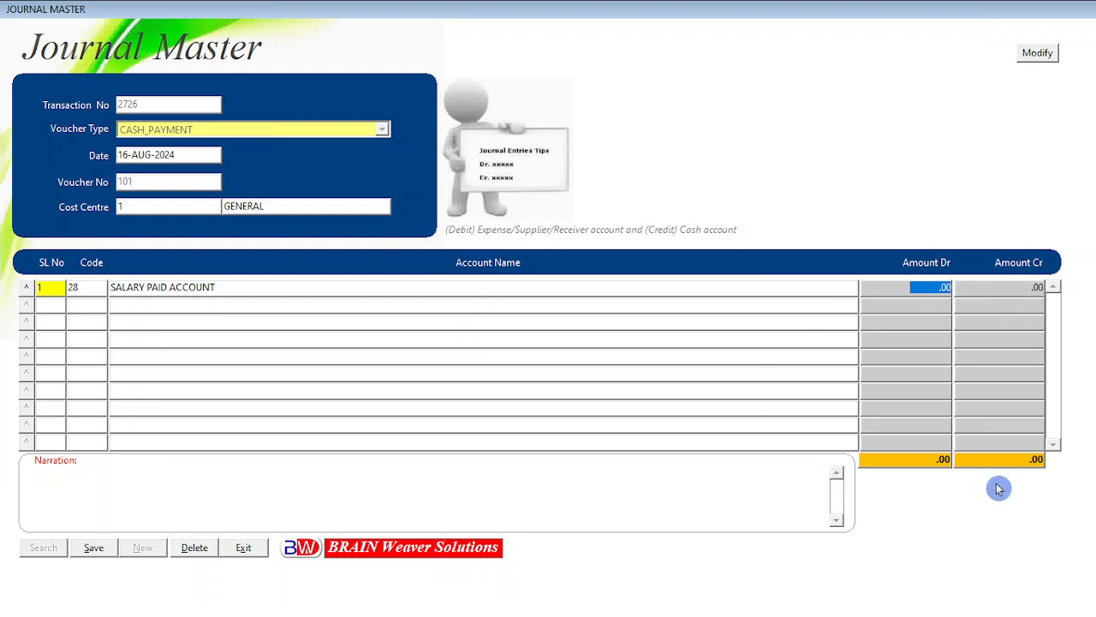
text(7500)
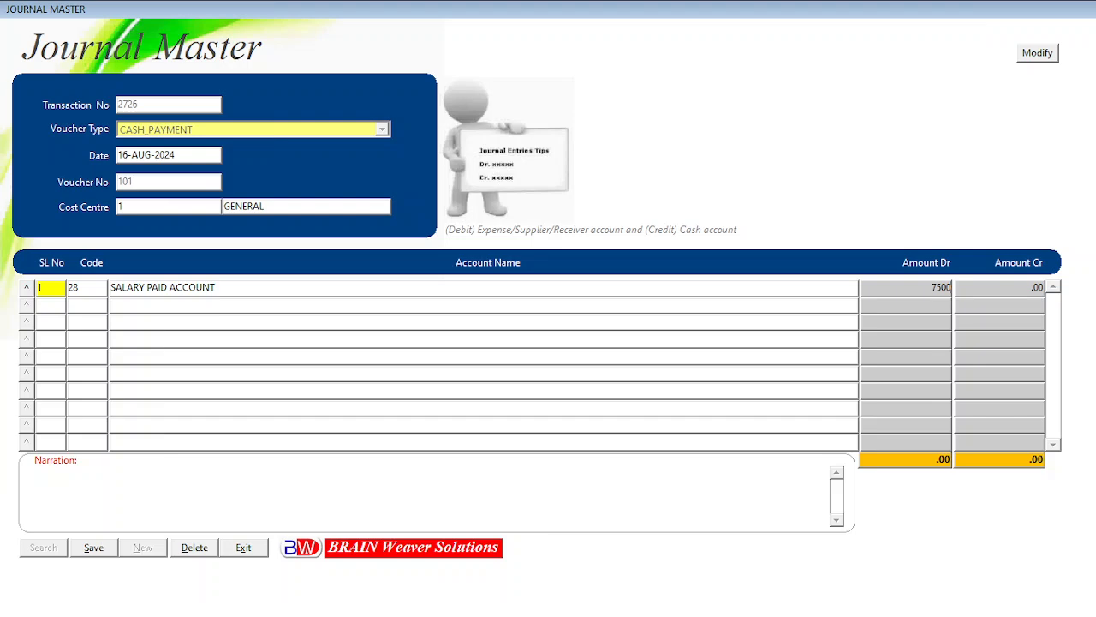
key(Return)
key(Return)
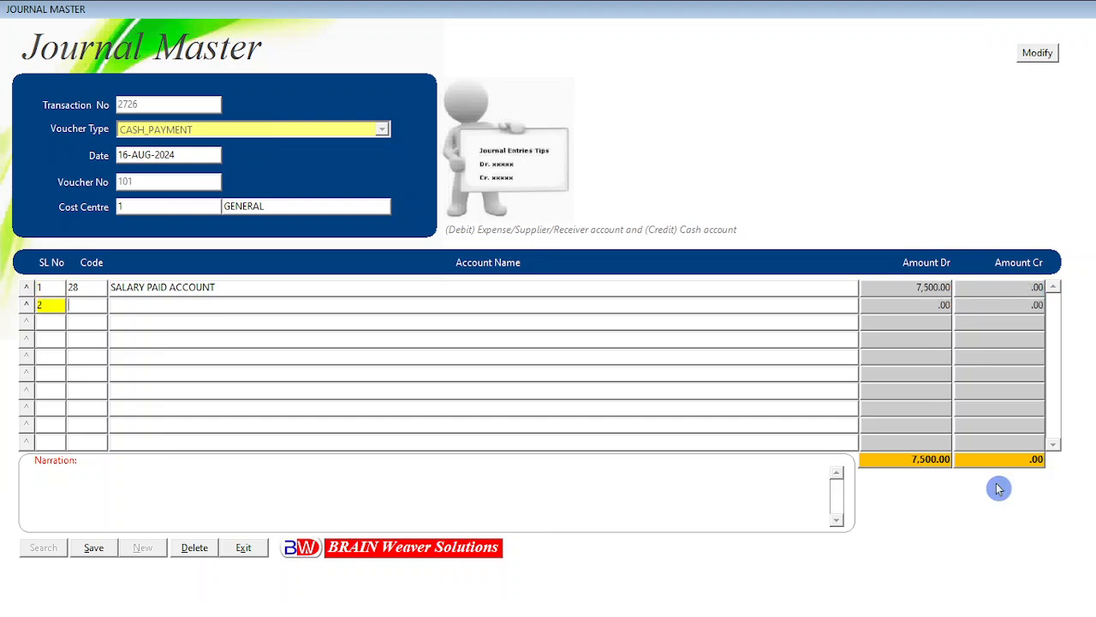
Add CASH ACCOUNT on the second journal line and credit it 7,500.
key(Return)
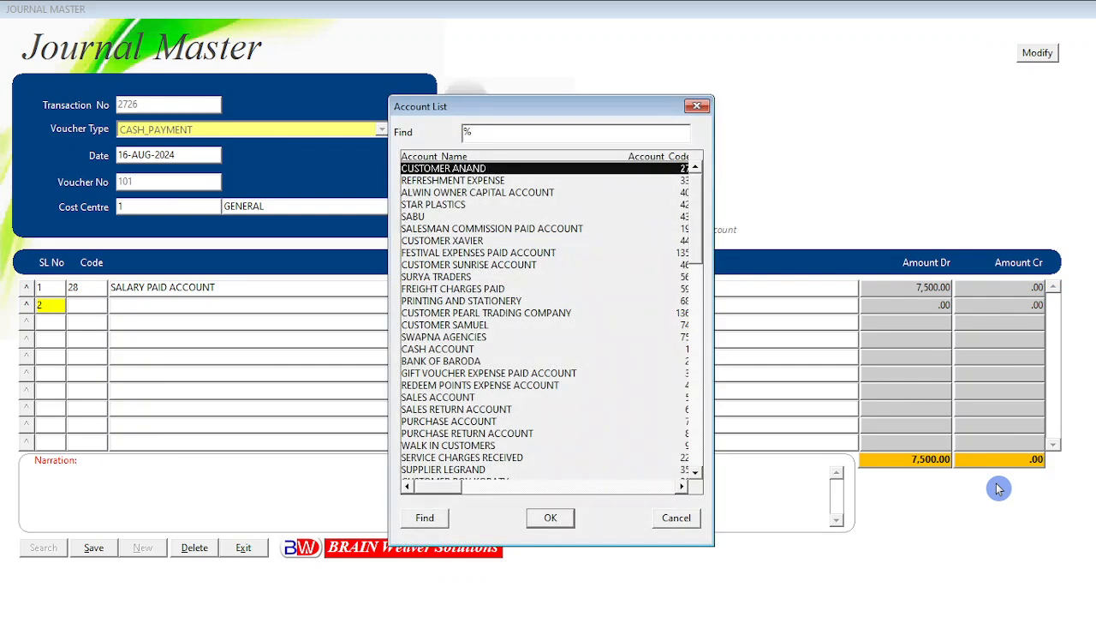
text(caSH ACCOUNT)
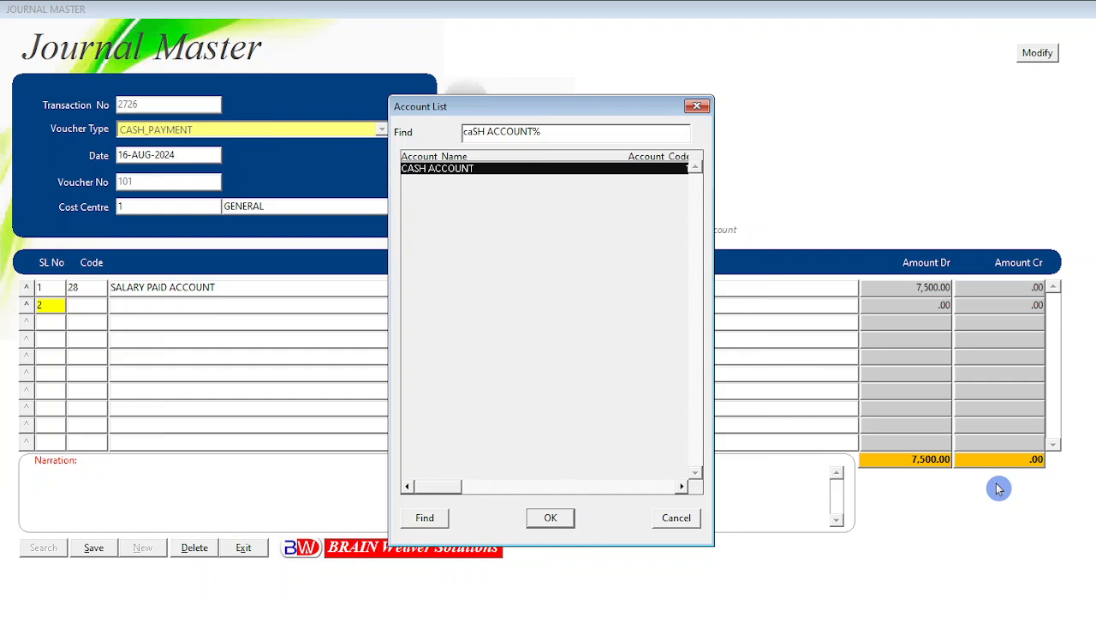
key(Return)
key(Return)
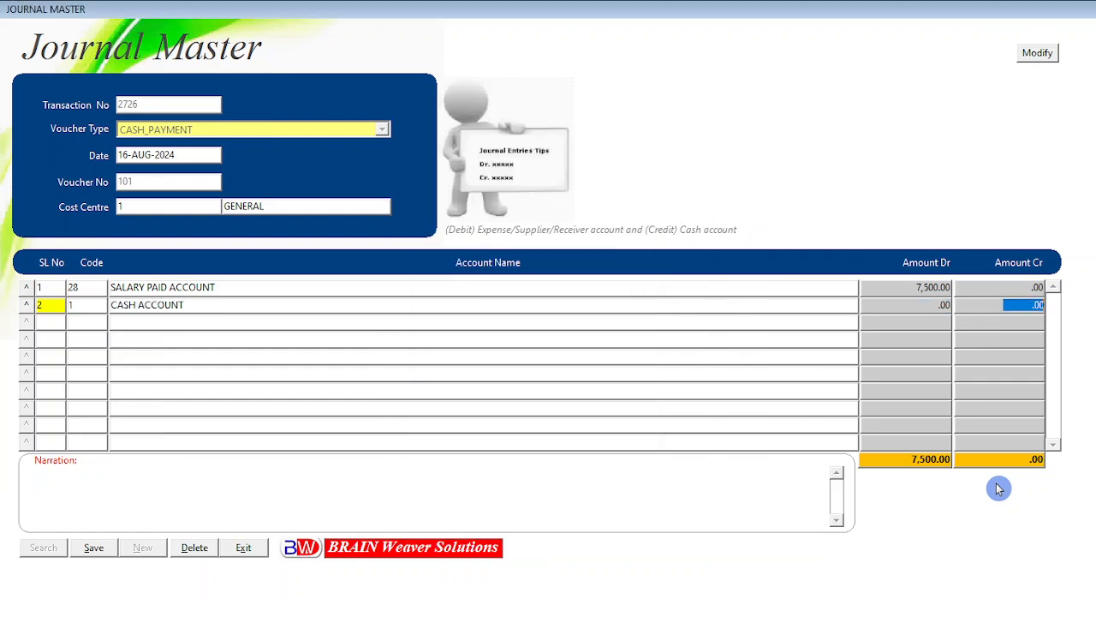
text(7500)
key(Return)
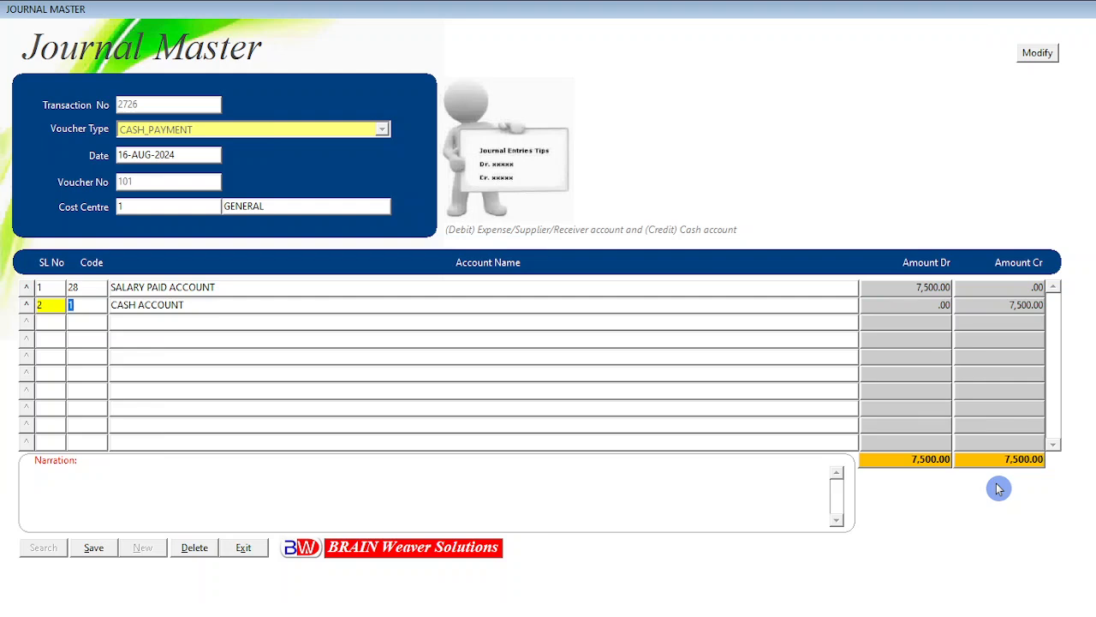
Enter a narration beginning "BEING SALARY PAID TO CLERK", with the clerk's name and "FOR THE MONTH OF JUL-2024 VIDE VOUCHER NO.101".
key(Return)
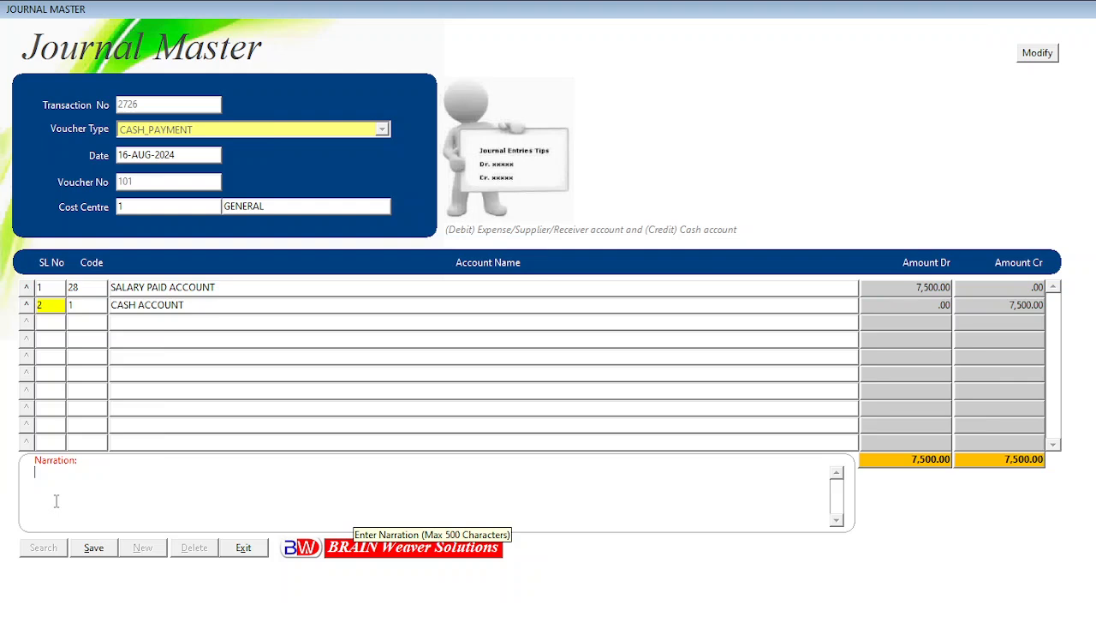
text(BEING SALARY)
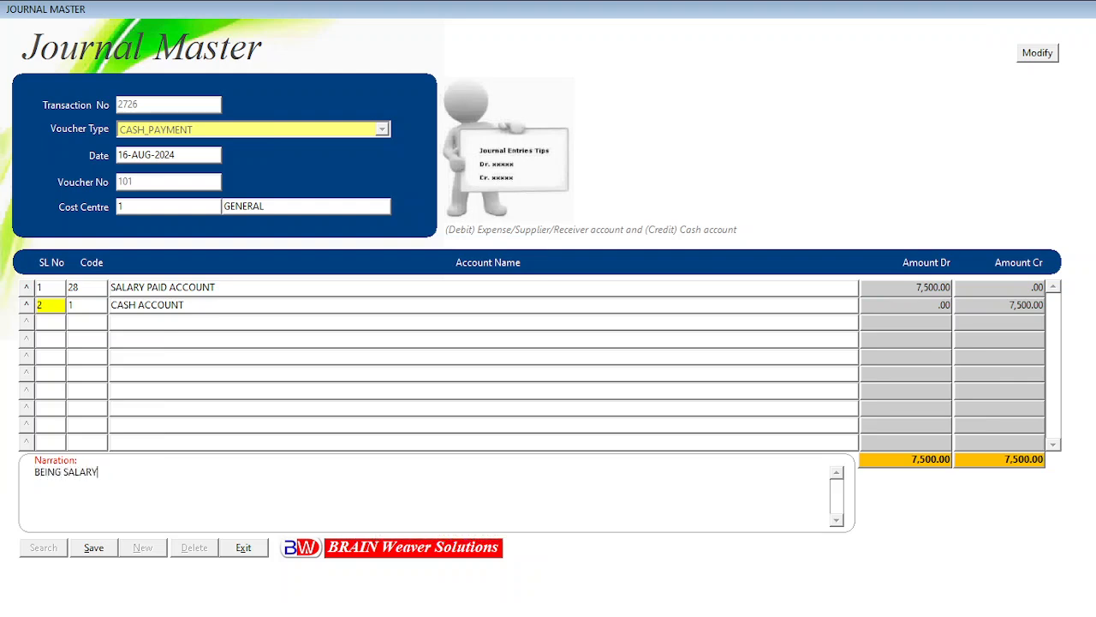
text( PAID TO CLERK MR.SUN)
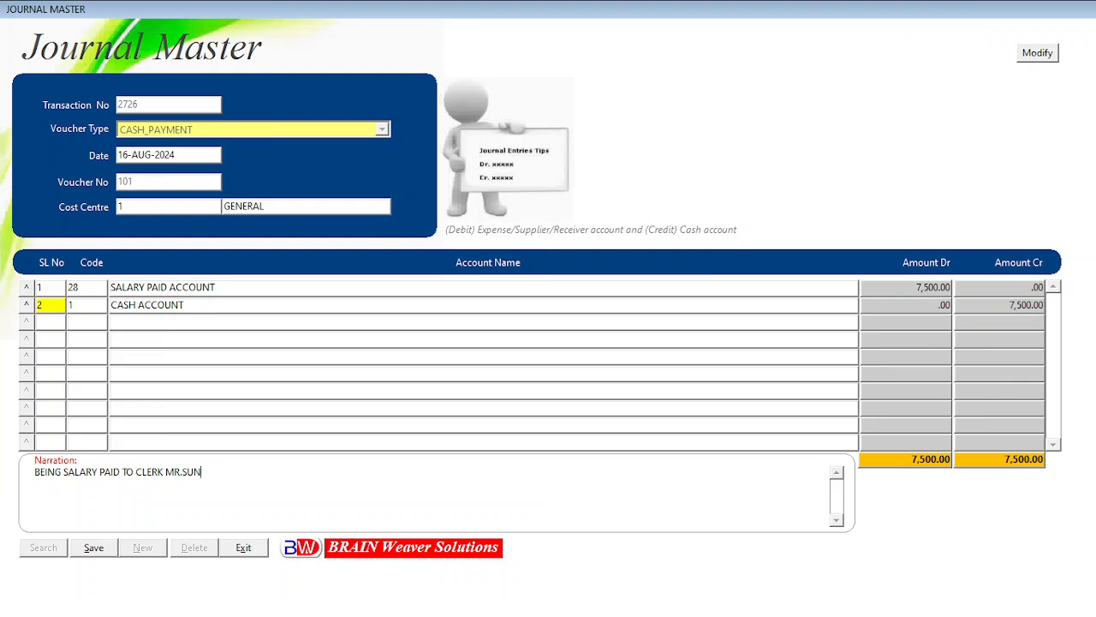
text(IL FOR THE MONTH OF JUL)
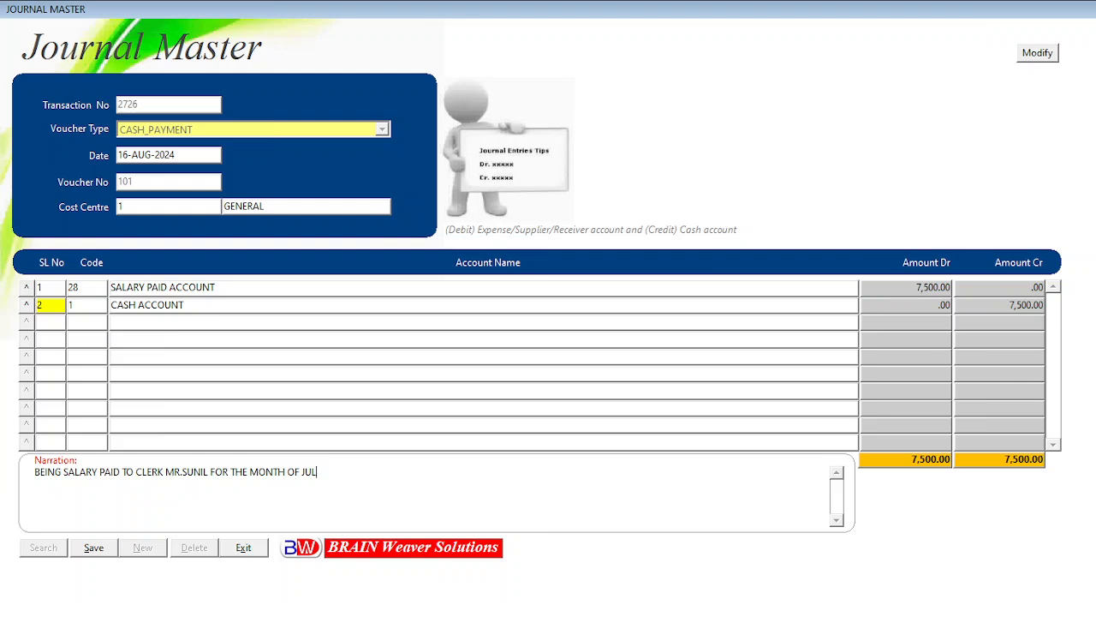
text(-2024)
text(VIDE VOUCHER NO.)
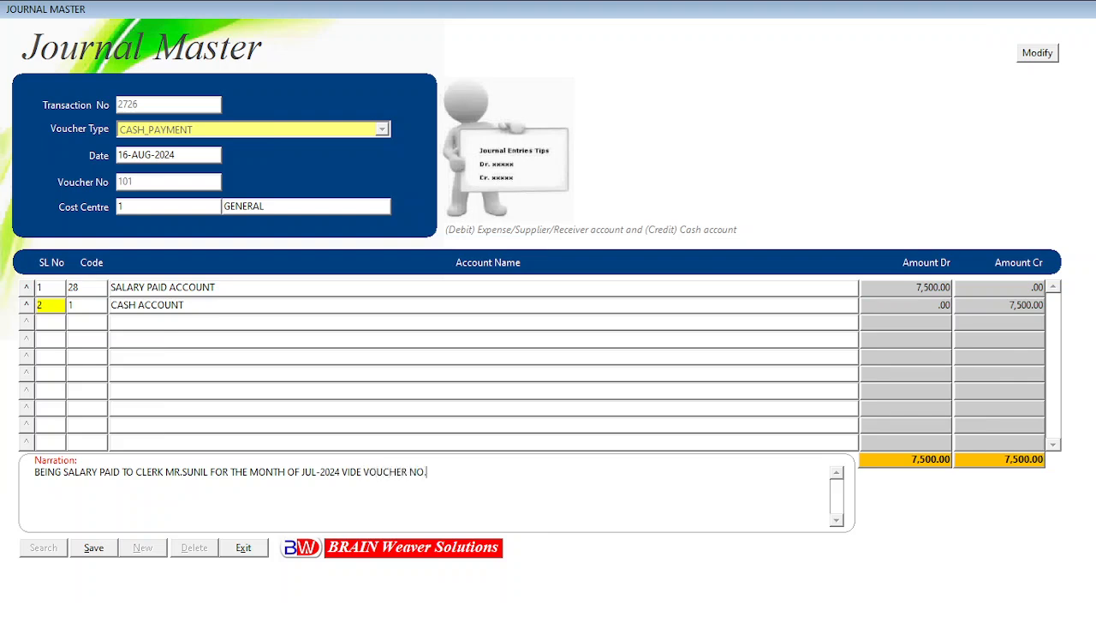
text(101)
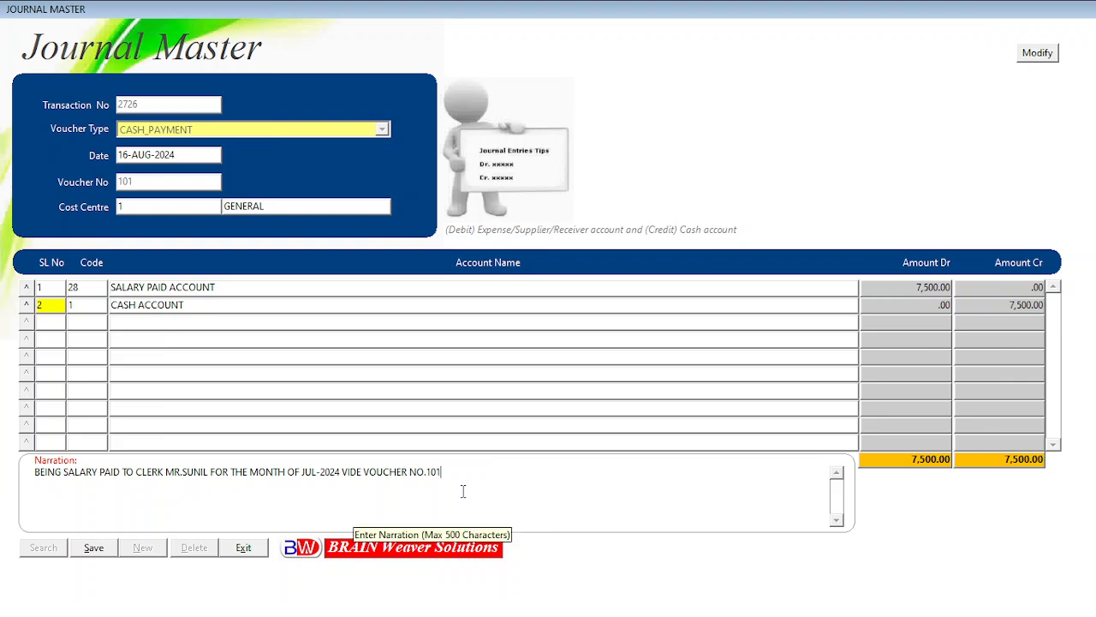
Save the cash payment journal and exit the Journal Master form.
click(95, 553)
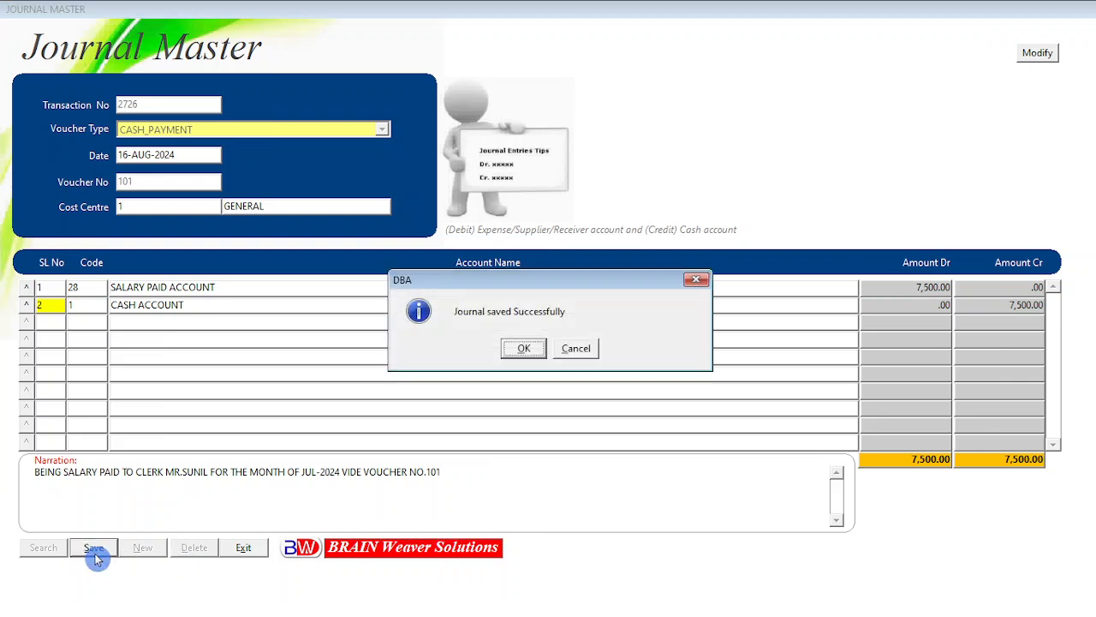
click(523, 352)
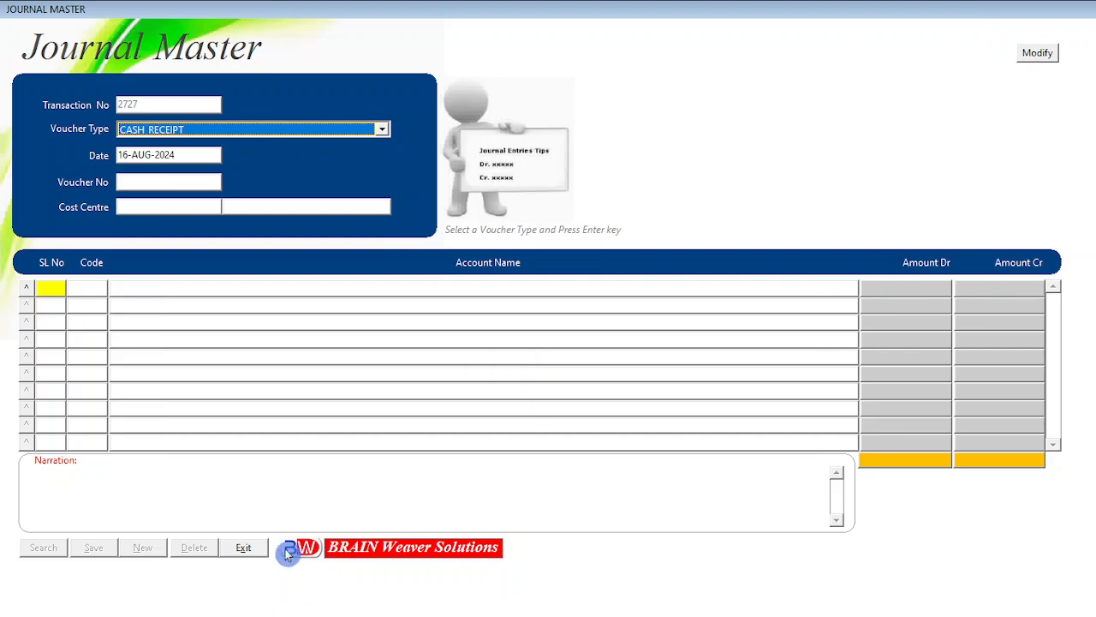
click(244, 547)
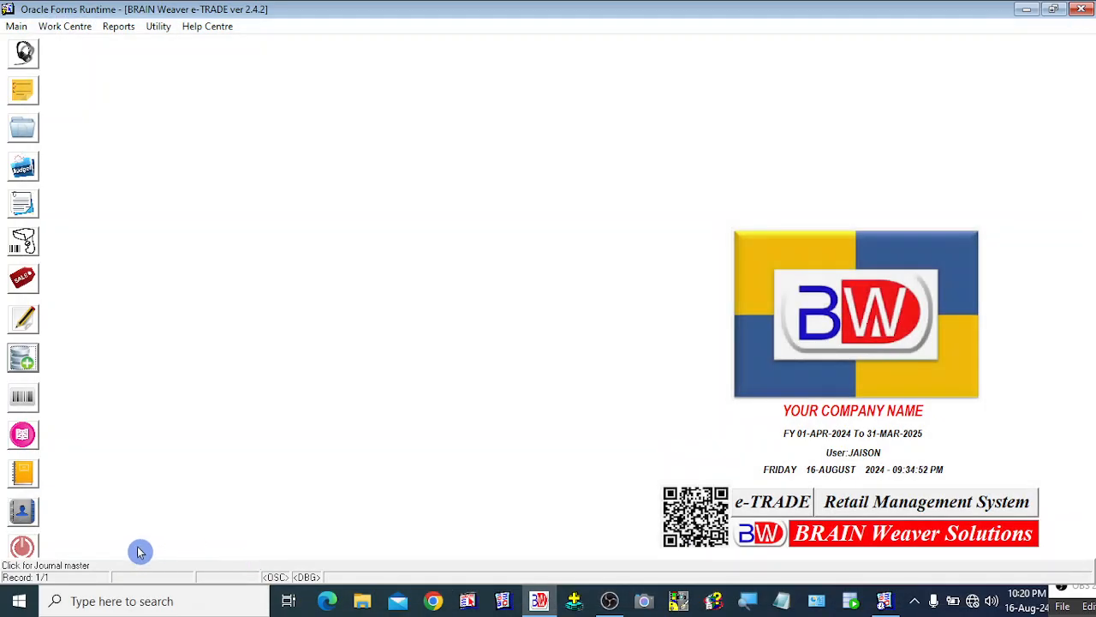
click(120, 28)
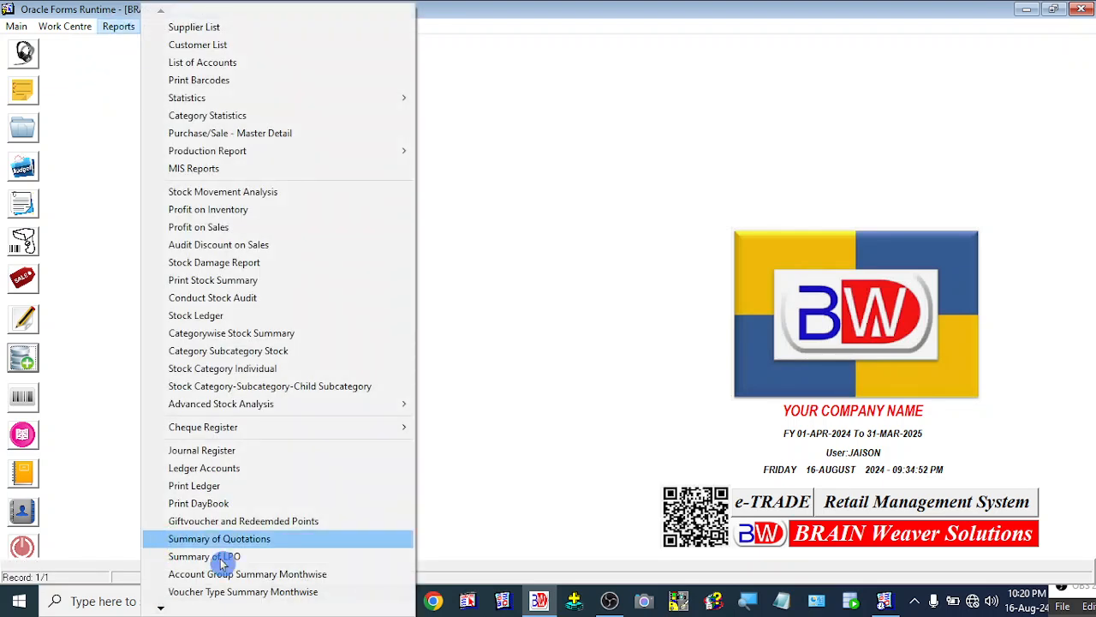
click(211, 459)
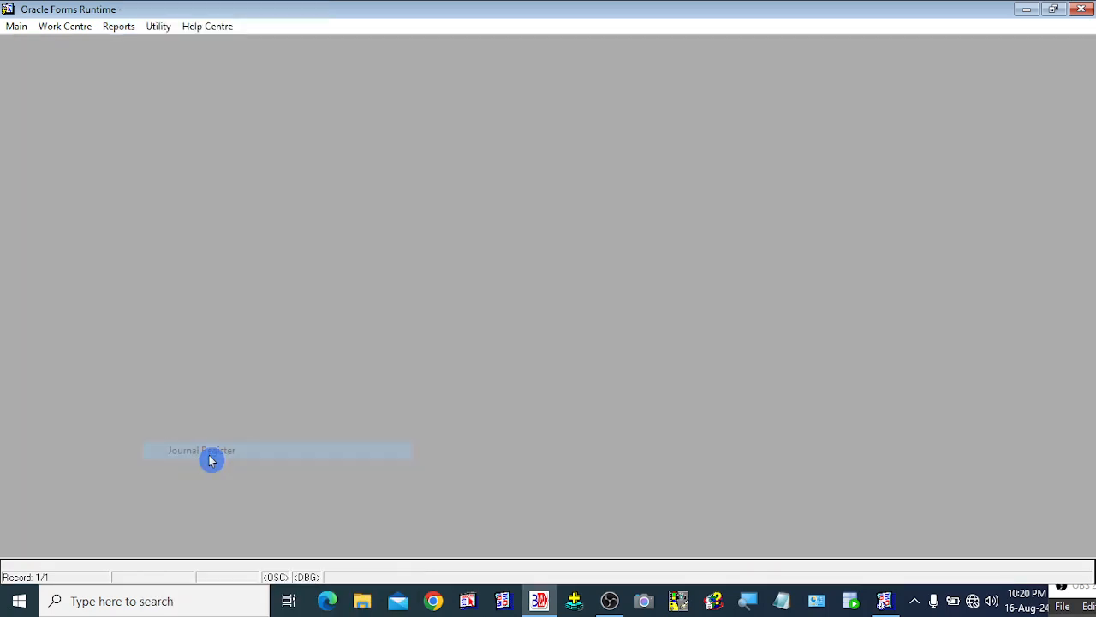
click(468, 89)
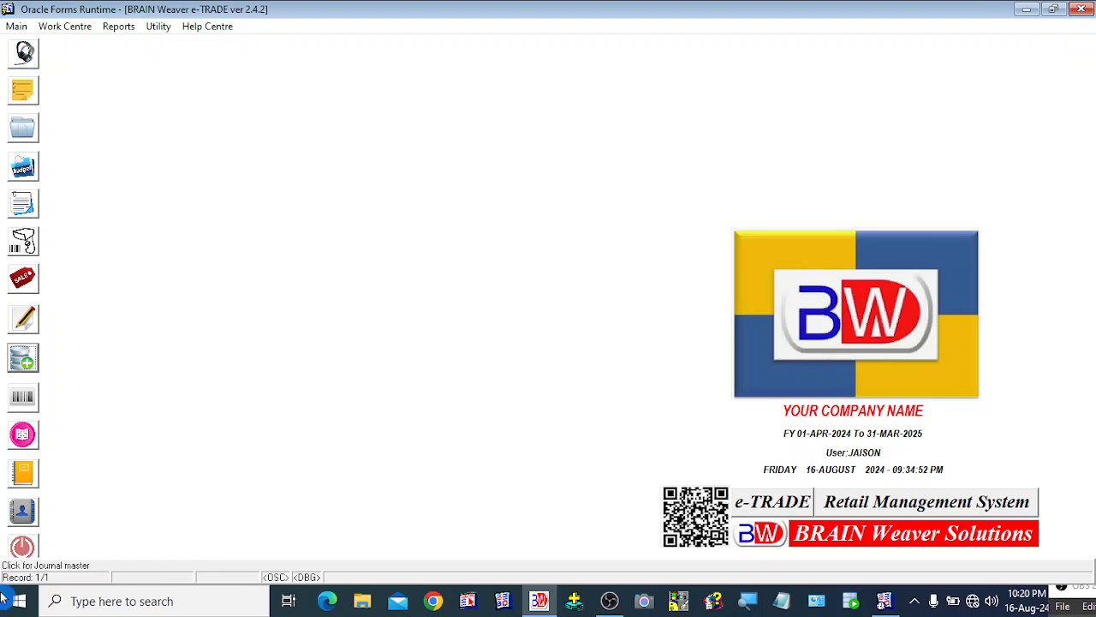
Open the Journal Register and examine the cash receipt and purchase entries dated 03-AUG-2024.
click(24, 473)
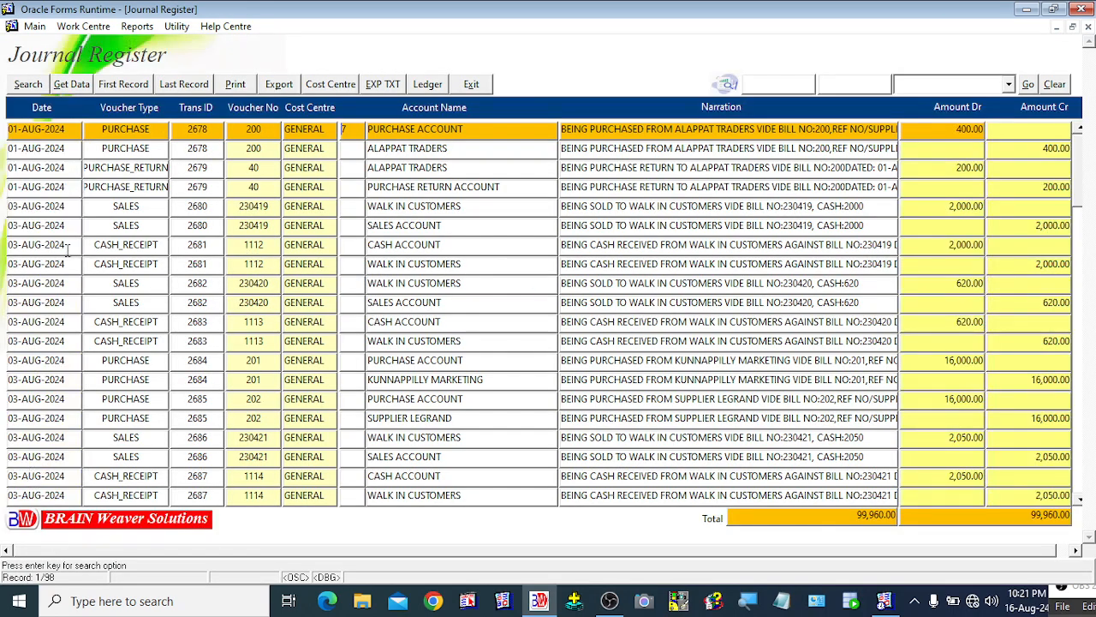
click(202, 265)
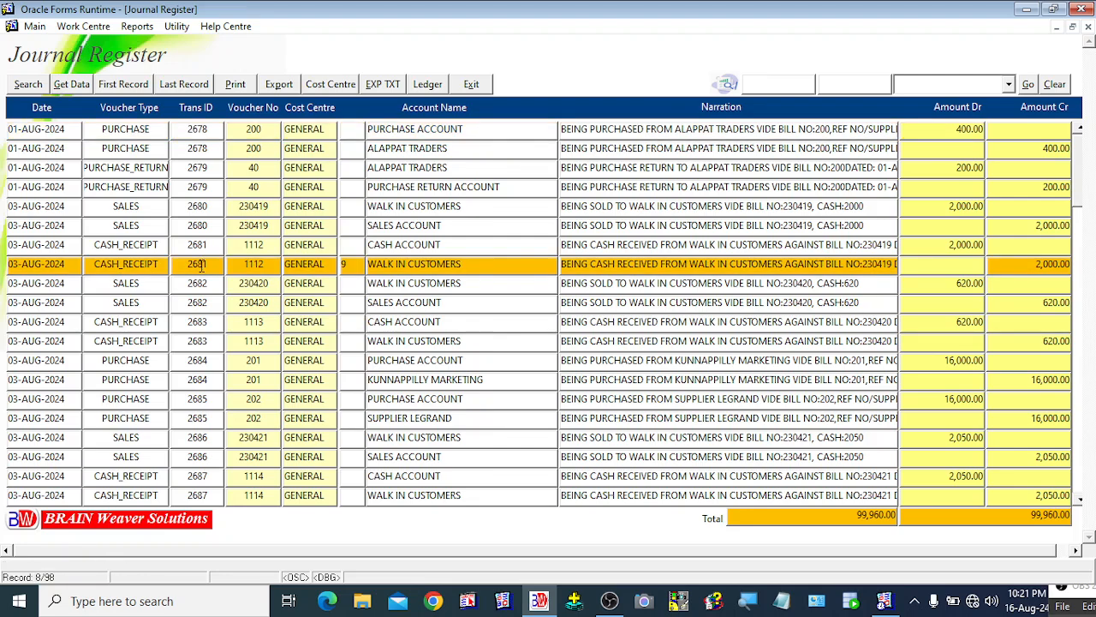
click(114, 362)
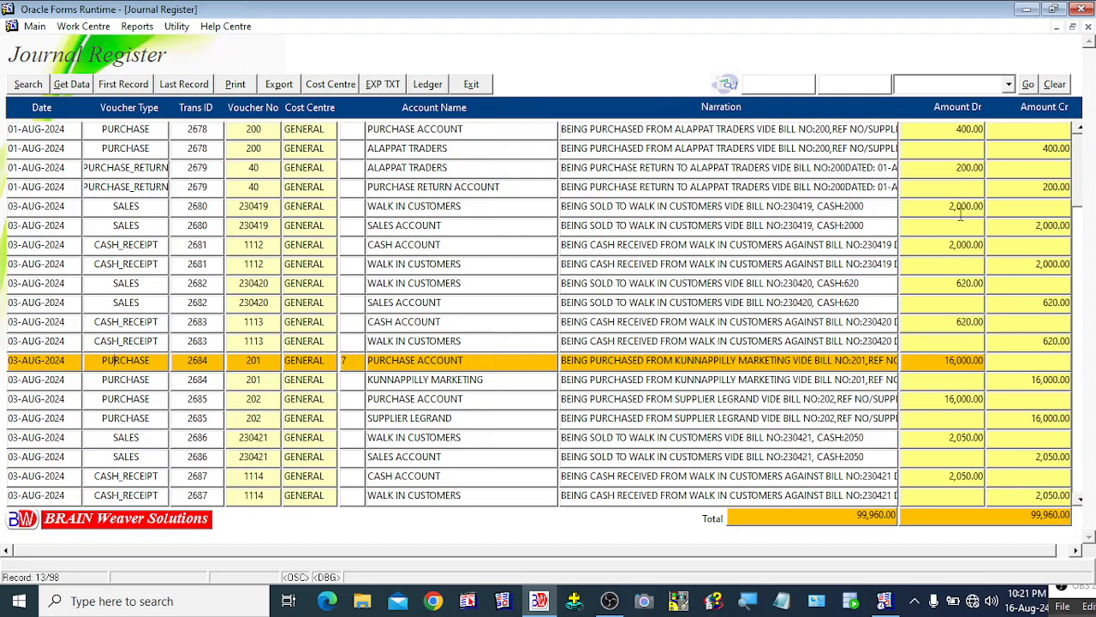
Filter the Journal Register to entries dated 01-AUG-2024 through 16-AUG-2024.
click(764, 87)
click(830, 85)
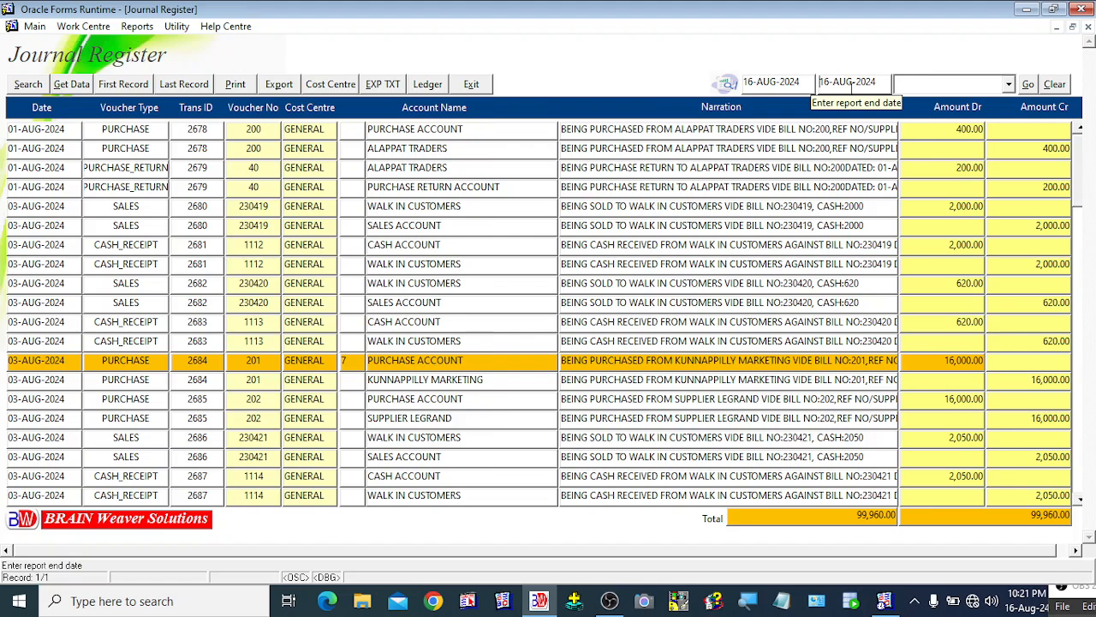
click(747, 88)
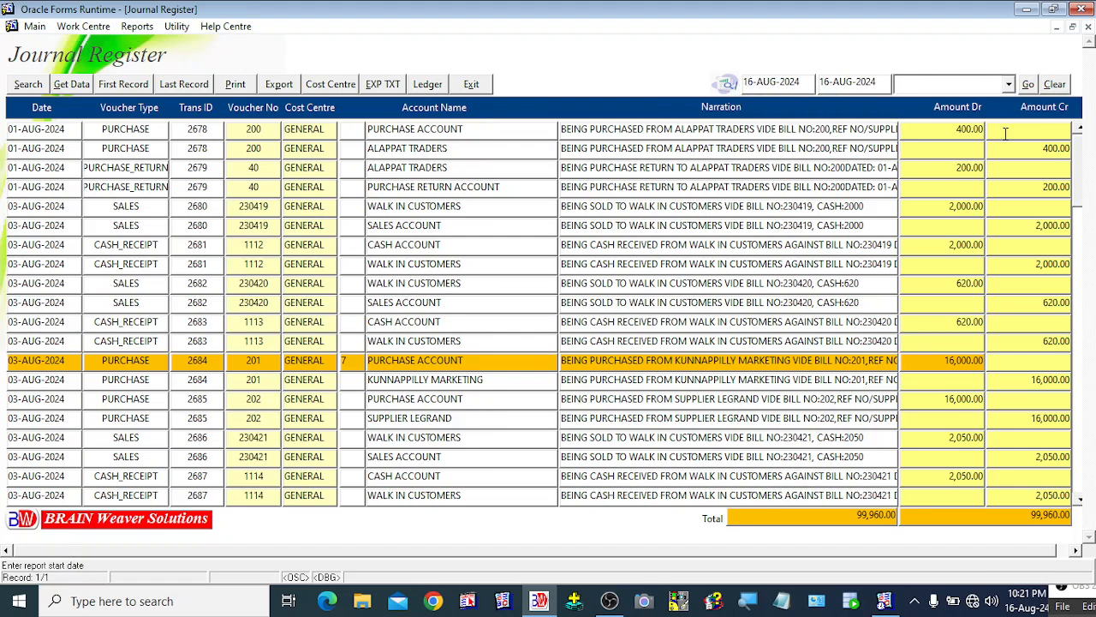
key(Delete)
key(Return)
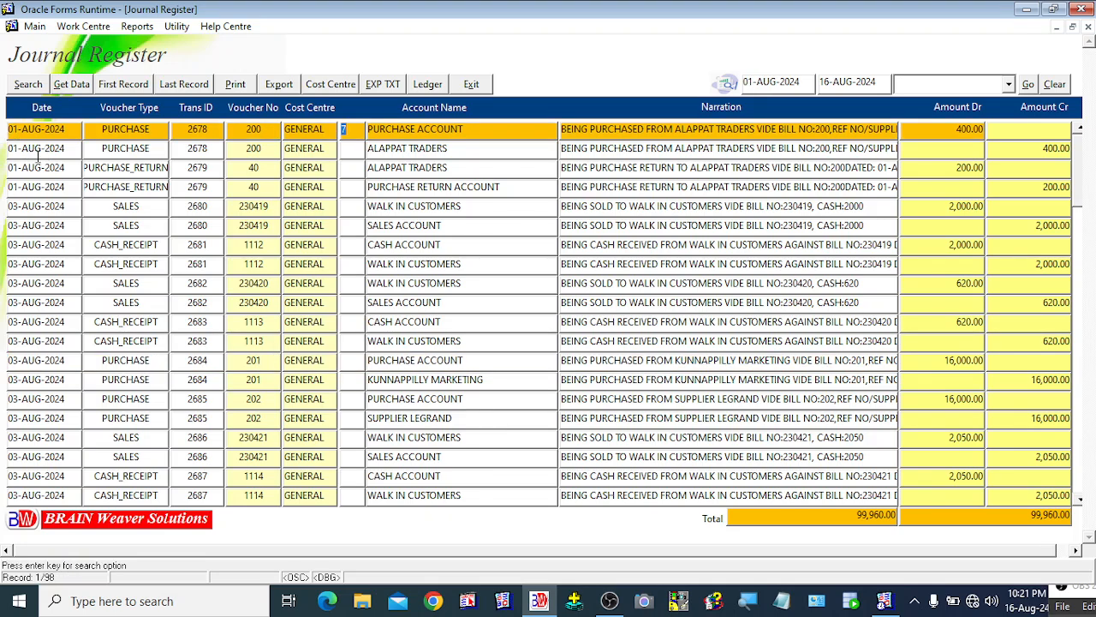
Examine the journal entries from the start of August 2024 through 10-AUG-2024 and return to the first record.
click(38, 153)
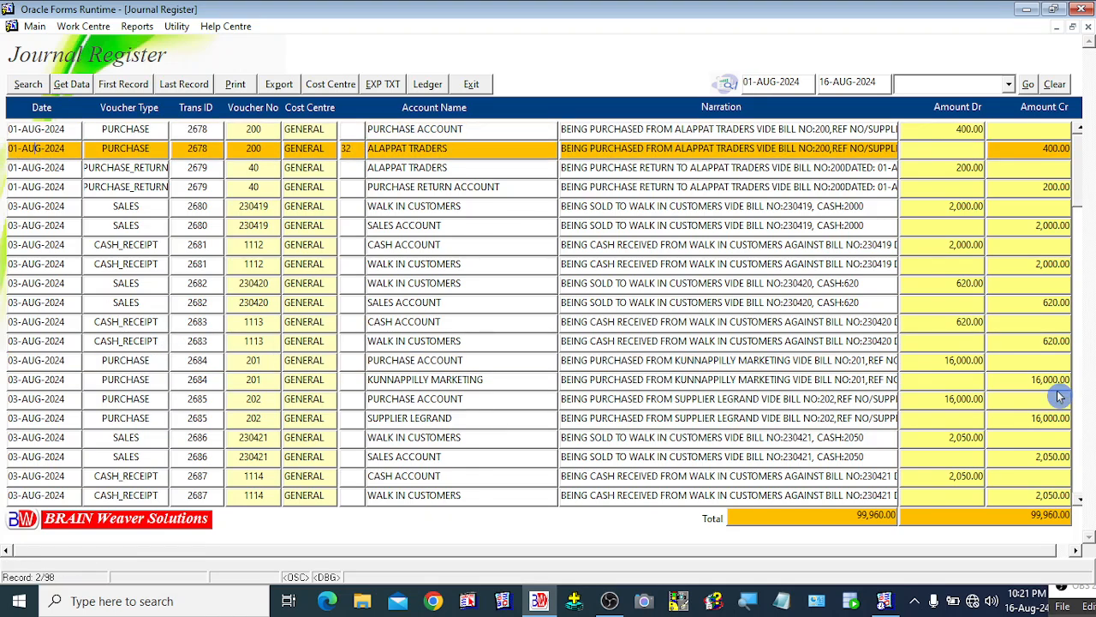
click(61, 340)
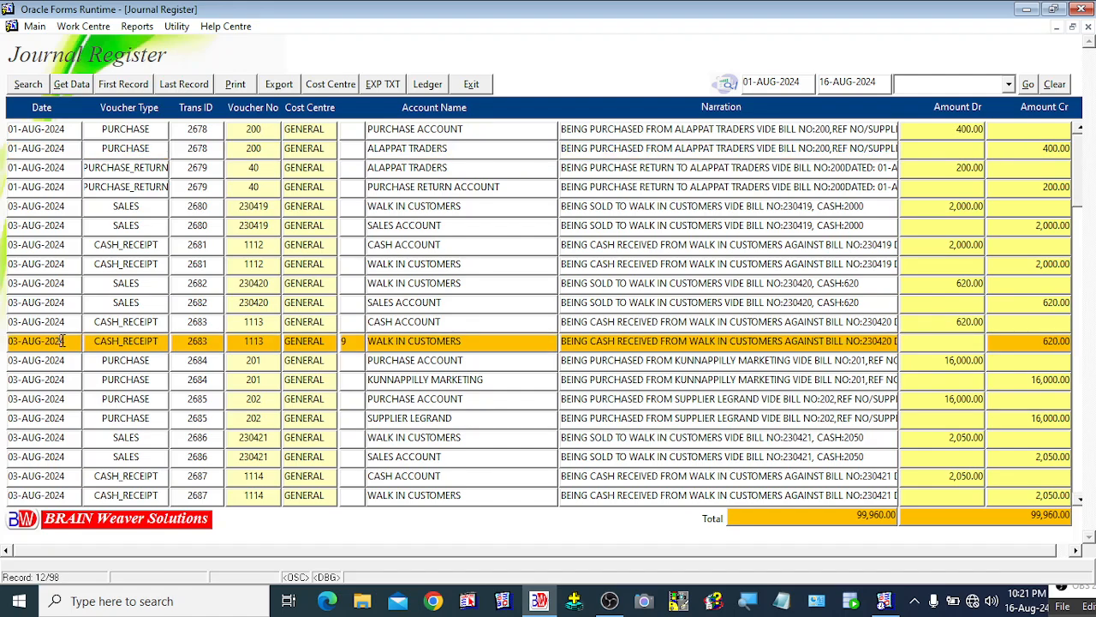
key(Down)
key(Down)
key(Down)
key(Down)
key(Down)
key(Down)
key(Down)
key(Down)
key(Down)
key(Down)
key(Down)
key(Down)
key(Down)
key(Down)
key(Down)
key(Down)
key(Down)
key(Down)
key(Down)
key(Down)
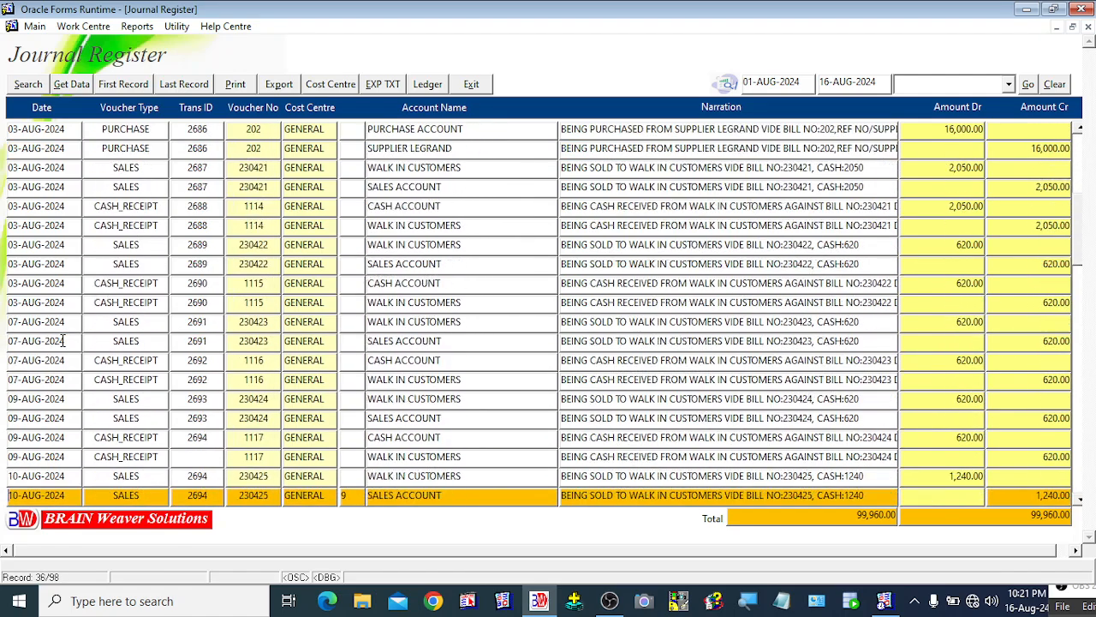
key(Down)
key(Down)
key(Up)
key(Up)
key(Up)
key(Up)
key(Up)
key(Up)
key(Up)
key(Up)
key(Up)
key(Up)
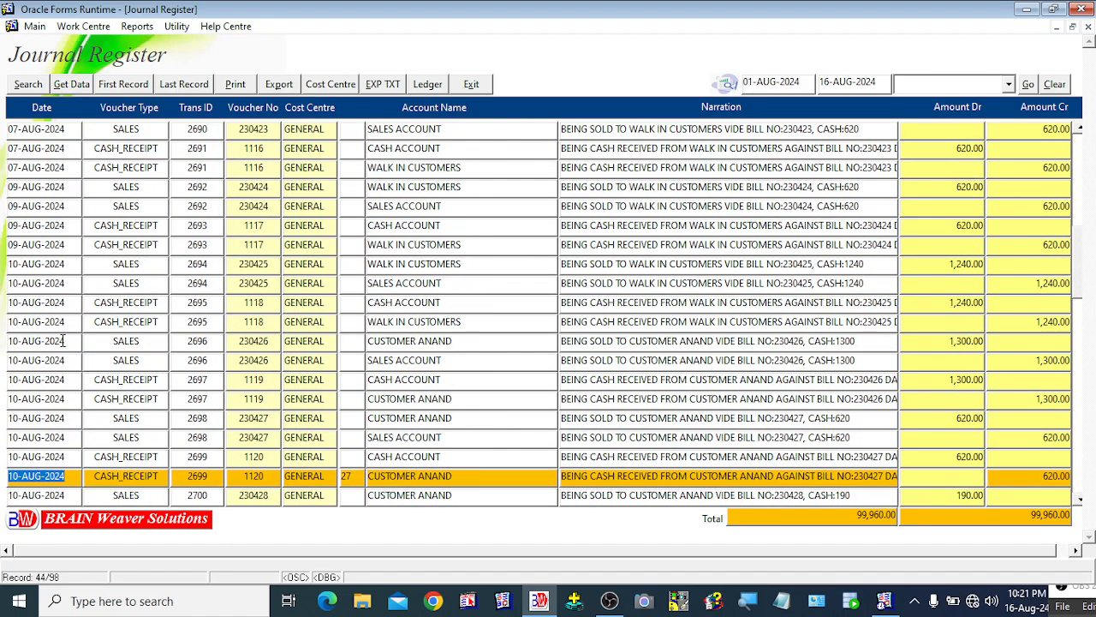
key(Up)
key(Up)
key(Up)
key(Up)
key(Up)
key(Up)
key(Up)
key(Up)
key(Up)
key(Up)
key(Up)
key(Up)
key(Up)
key(Up)
key(Up)
key(Up)
key(Up)
key(Up)
key(Up)
key(Up)
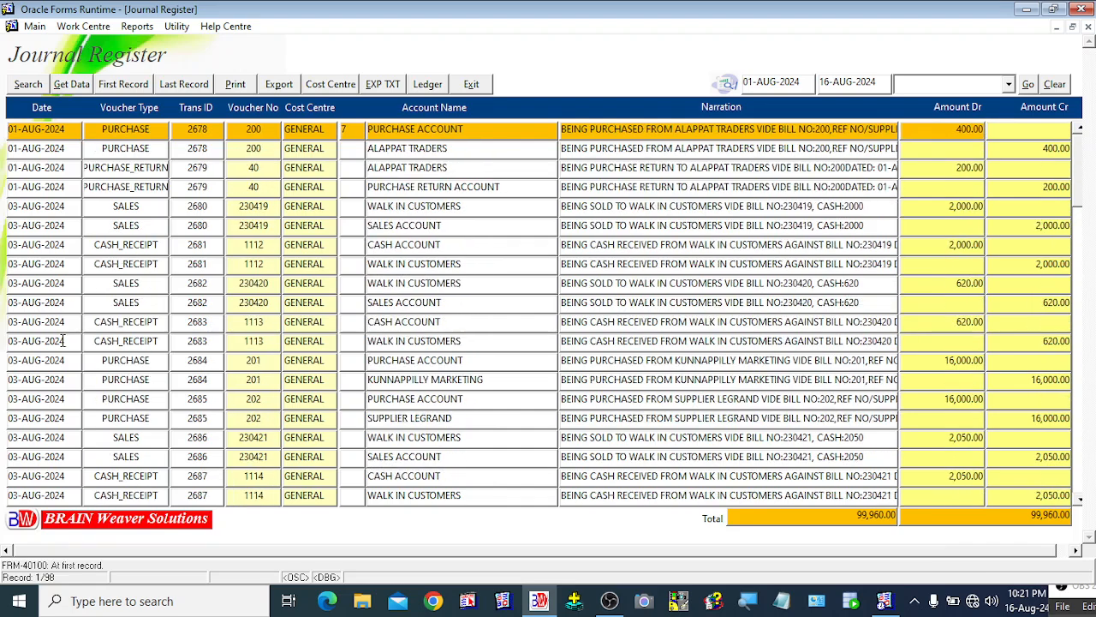
Set the report start date to 10-AUG-2024, keep the end date, and reload the register.
click(757, 83)
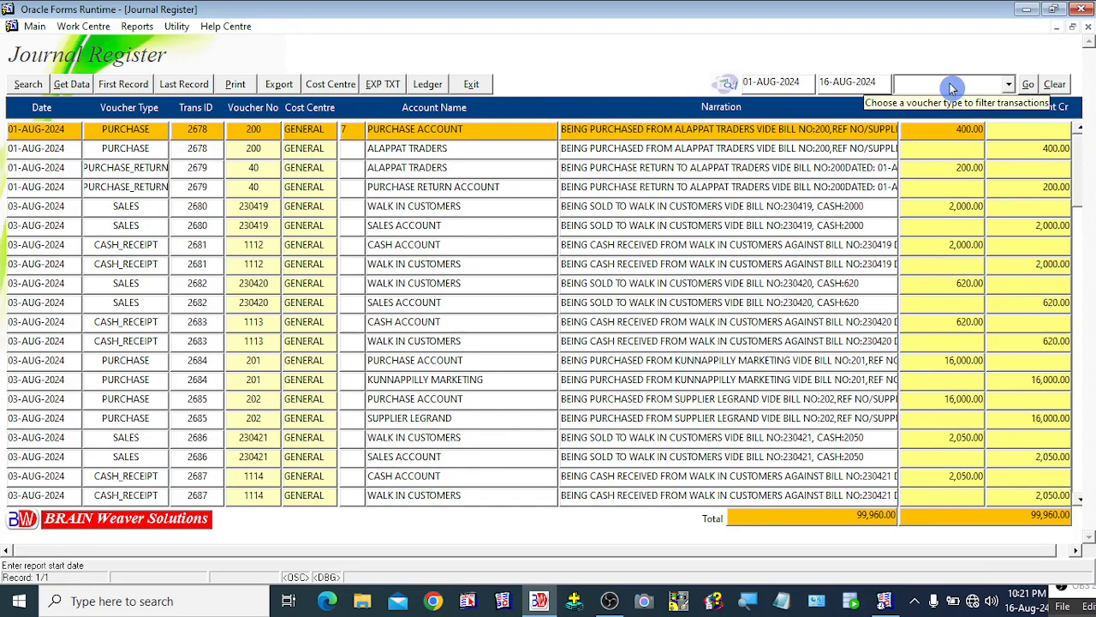
key(Delete)
key(Delete)
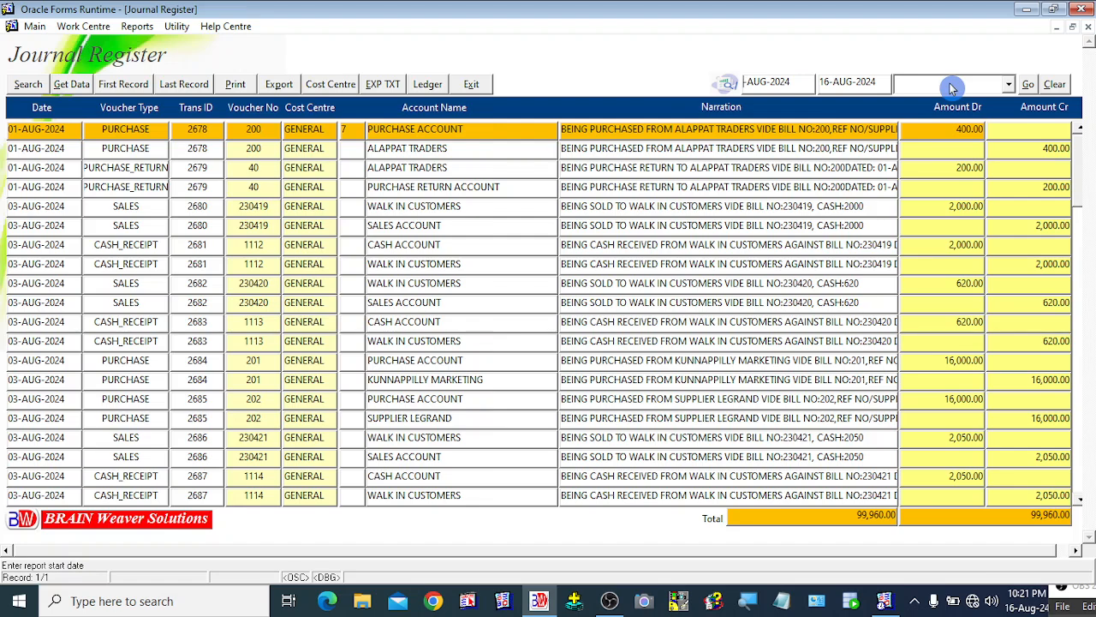
text(10)
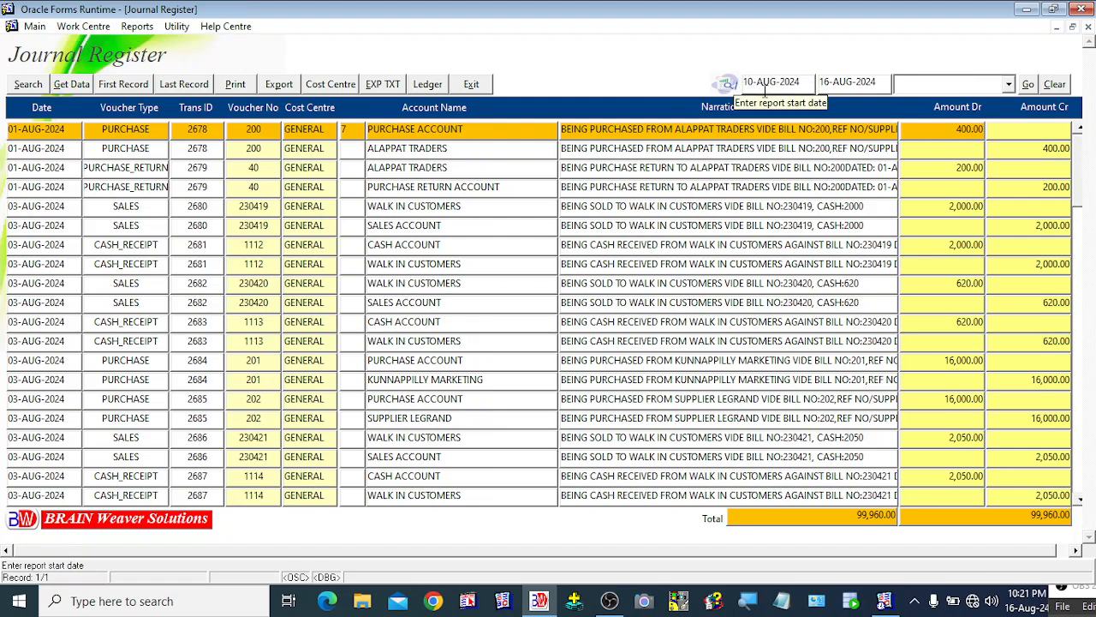
click(853, 83)
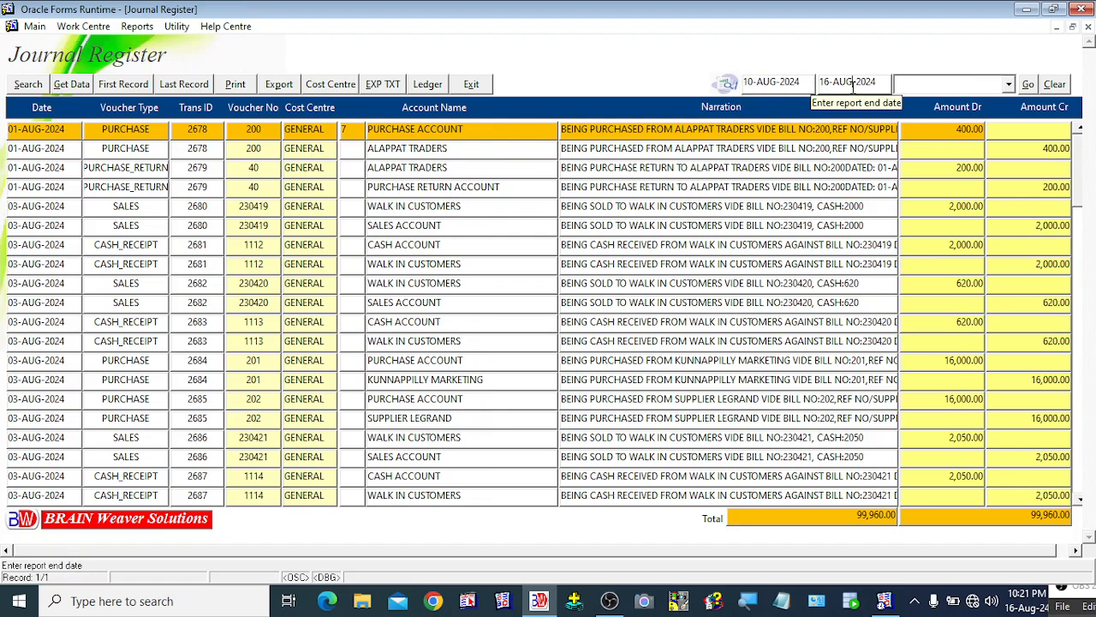
click(1030, 89)
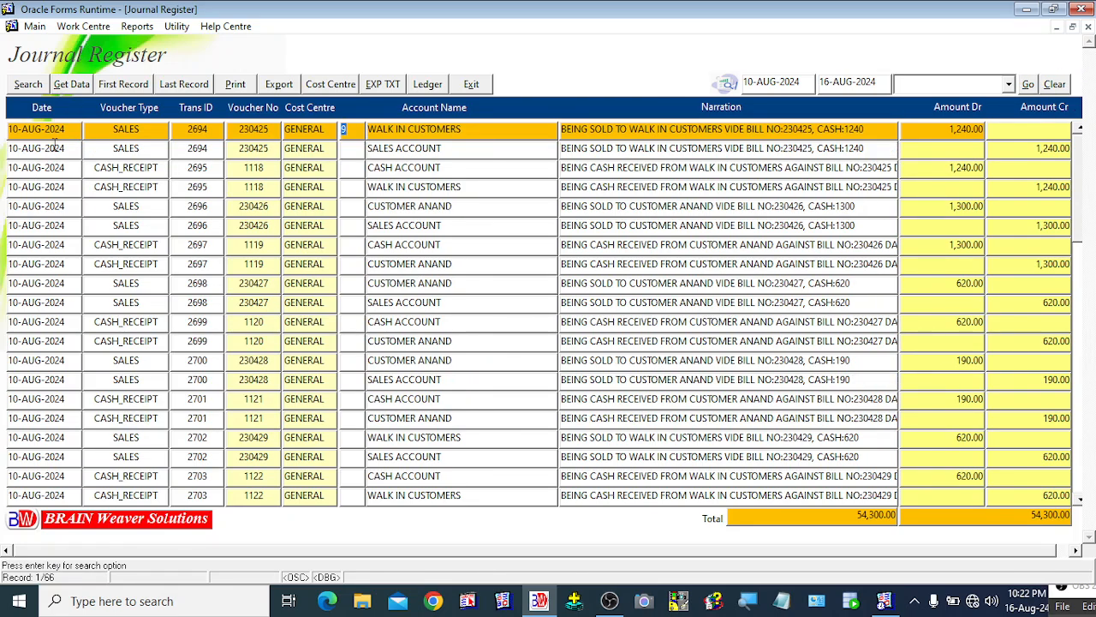
Examine the entries from 10-AUG-2024 down to the salary cash payment on 16-AUG-2024, then back up the list.
click(55, 149)
click(24, 131)
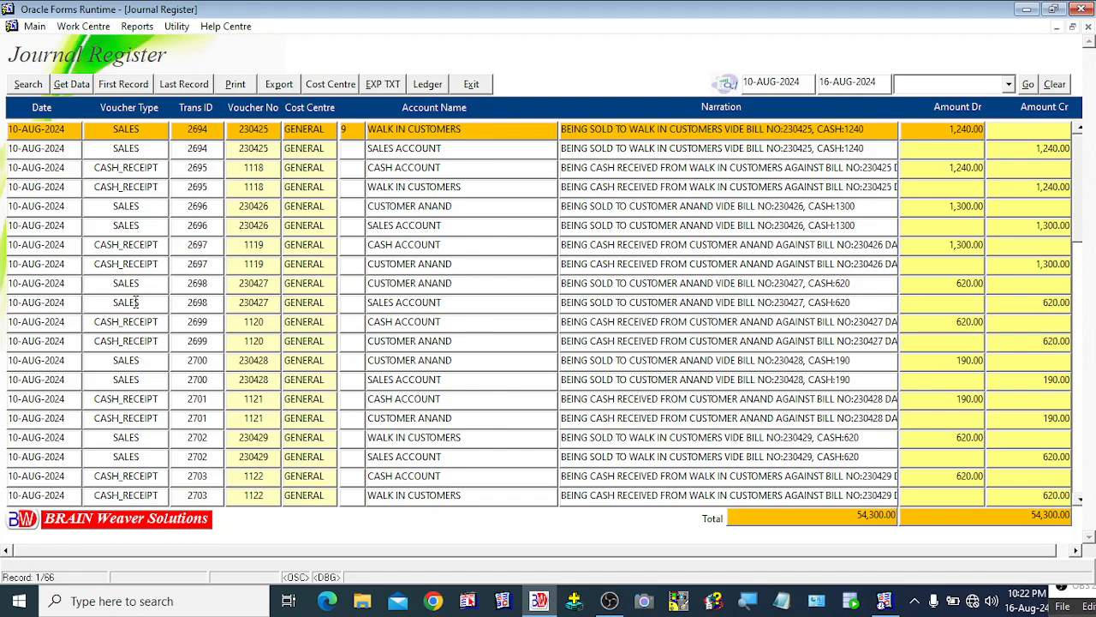
key(Down)
key(Down)
key(Down)
key(Down)
key(Down)
key(Down)
key(Down)
key(Down)
key(Down)
key(Down)
key(Down)
key(Down)
key(Down)
key(Down)
key(Down)
key(Down)
key(Down)
key(Down)
key(Down)
key(Down)
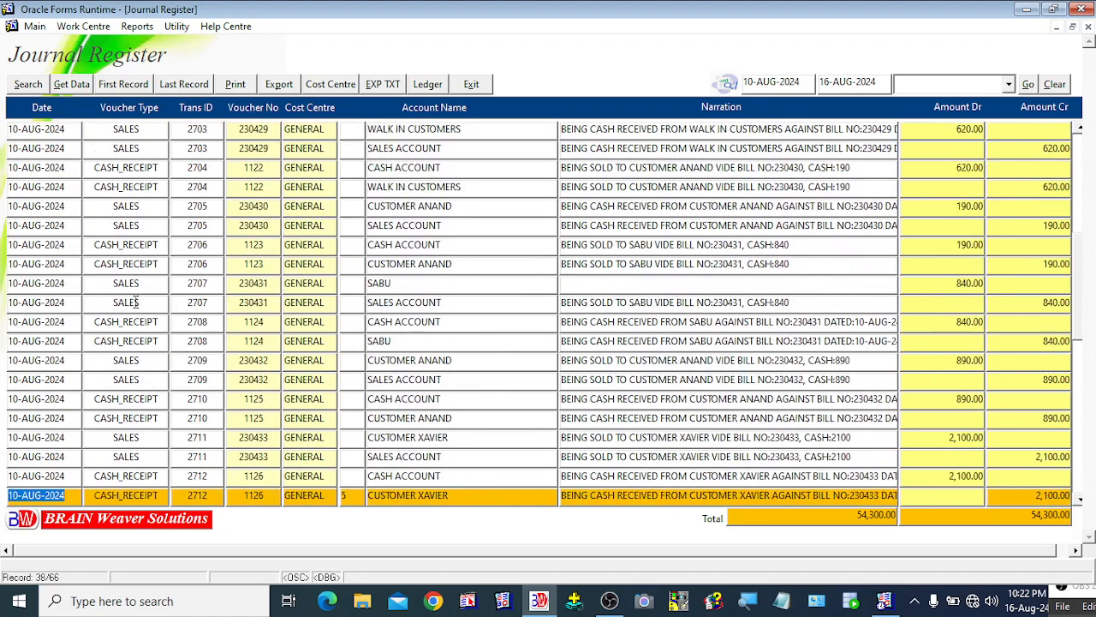
key(Down)
key(Down)
key(Down)
key(Down)
key(Down)
key(Down)
key(Down)
key(Down)
key(Down)
key(Down)
key(Down)
key(Down)
key(Down)
key(Down)
key(Down)
key(Down)
key(Down)
key(Down)
key(Down)
key(Down)
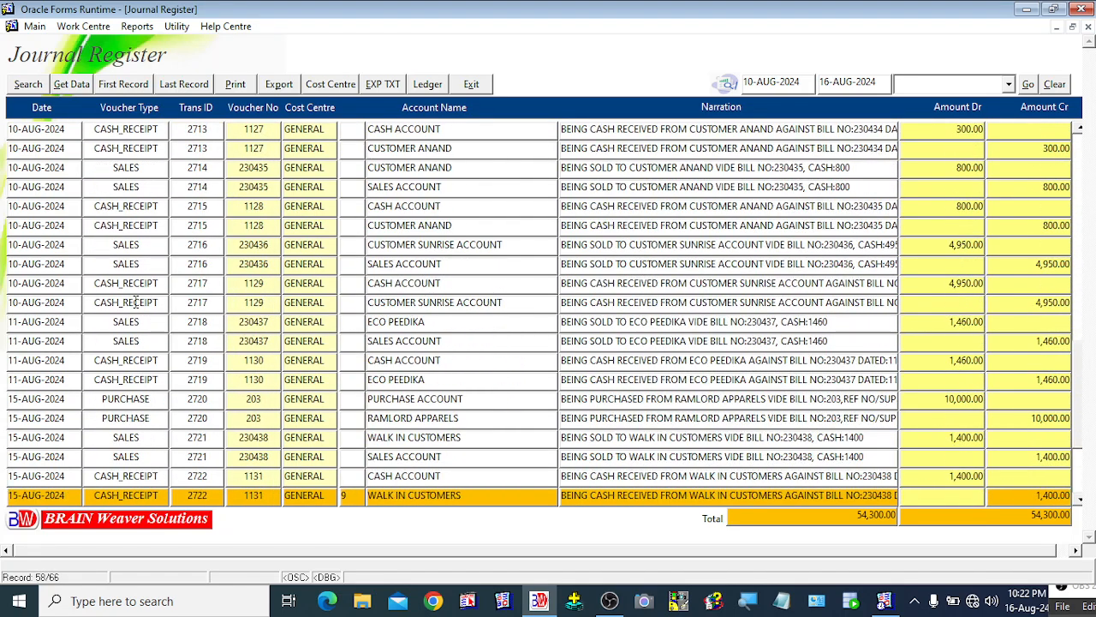
key(Down)
key(Down)
key(Down)
key(Down)
key(Down)
key(Down)
key(Down)
key(Down)
key(Down)
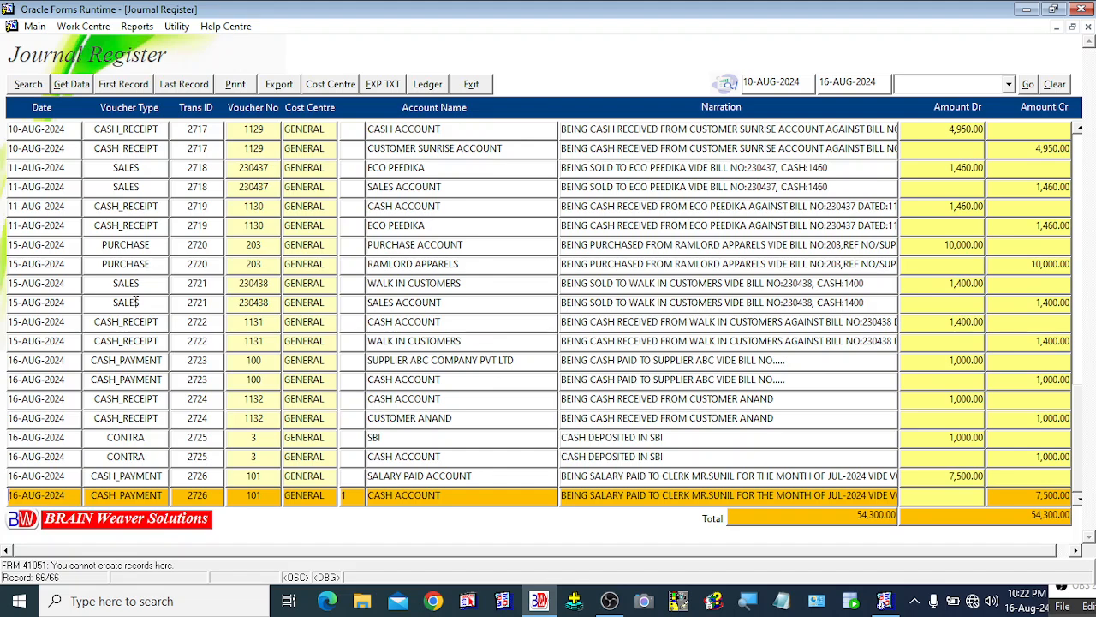
key(Up)
key(Up)
key(Up)
key(Up)
key(Up)
key(Up)
key(Up)
key(Up)
key(Up)
key(Up)
key(Up)
key(Up)
key(Up)
key(Up)
key(Up)
key(Up)
key(Up)
key(Up)
key(Up)
key(Up)
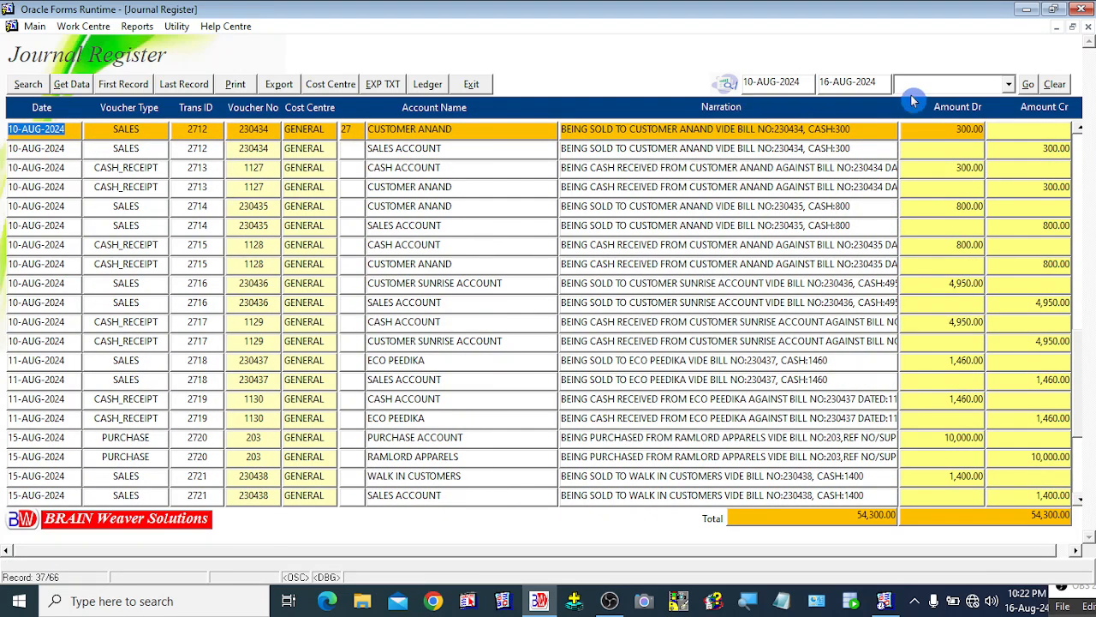
Examine the voucher types in the register, comparing the sales, cash receipt, purchase, cash payment and contra entries.
click(113, 167)
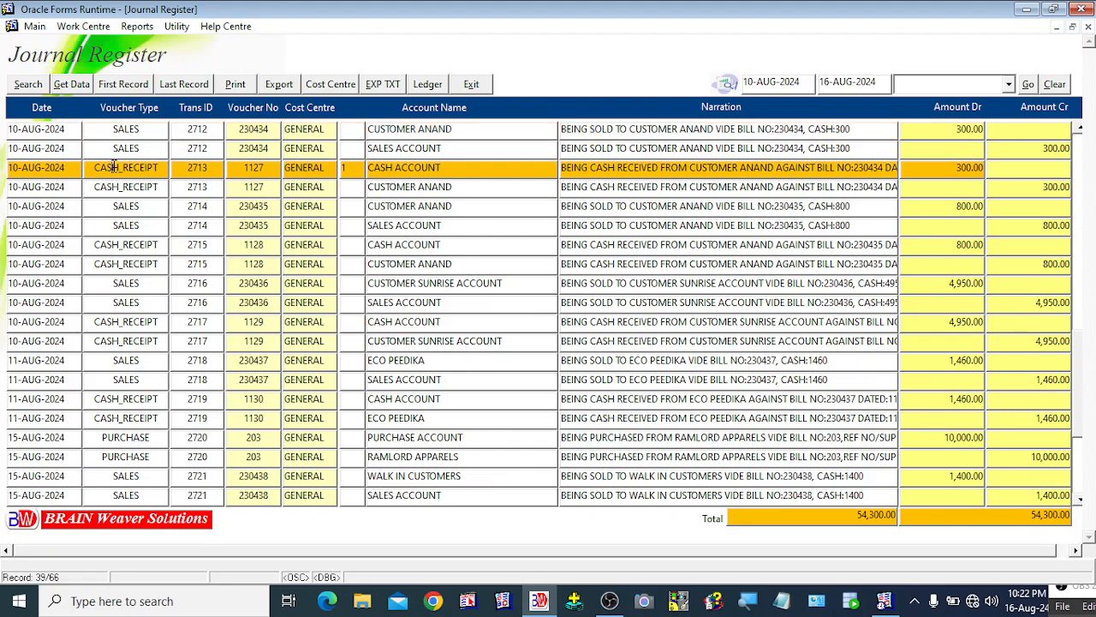
click(114, 130)
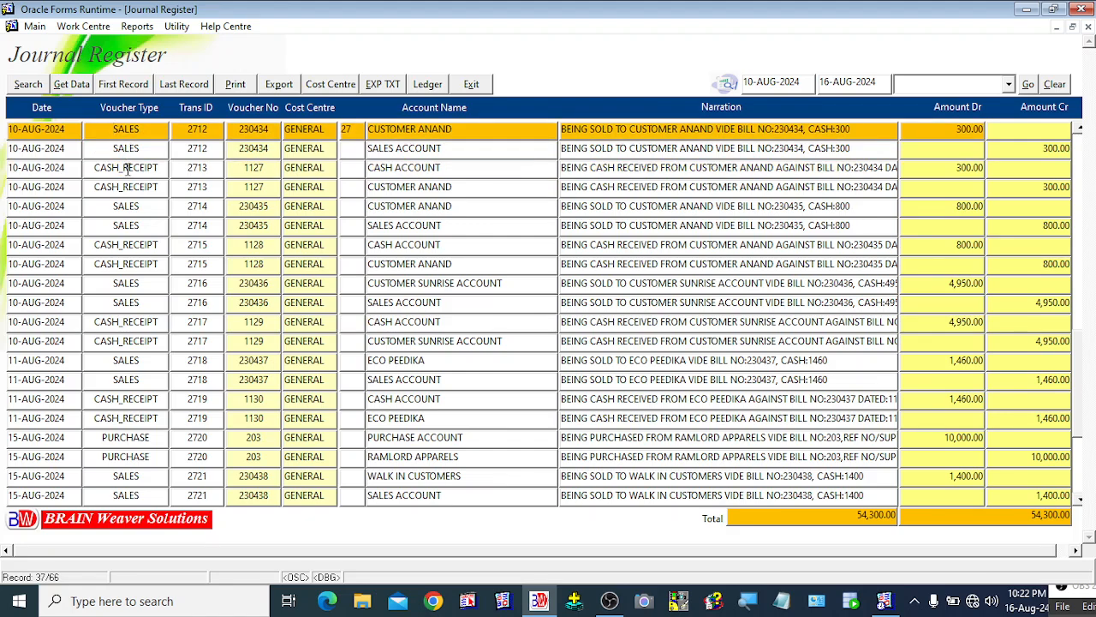
click(126, 167)
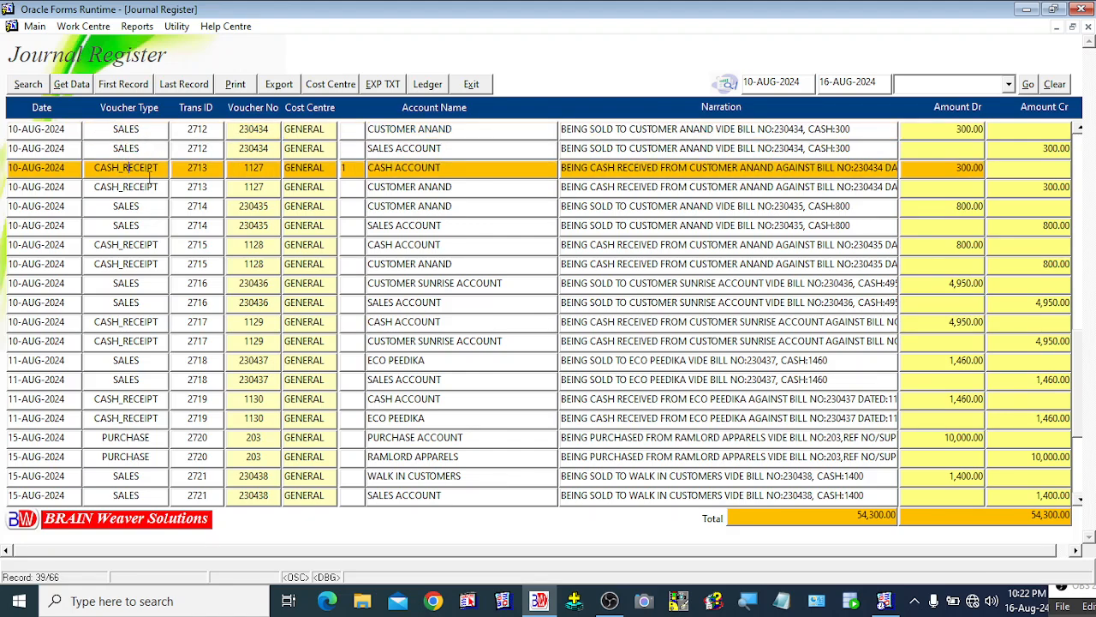
click(152, 400)
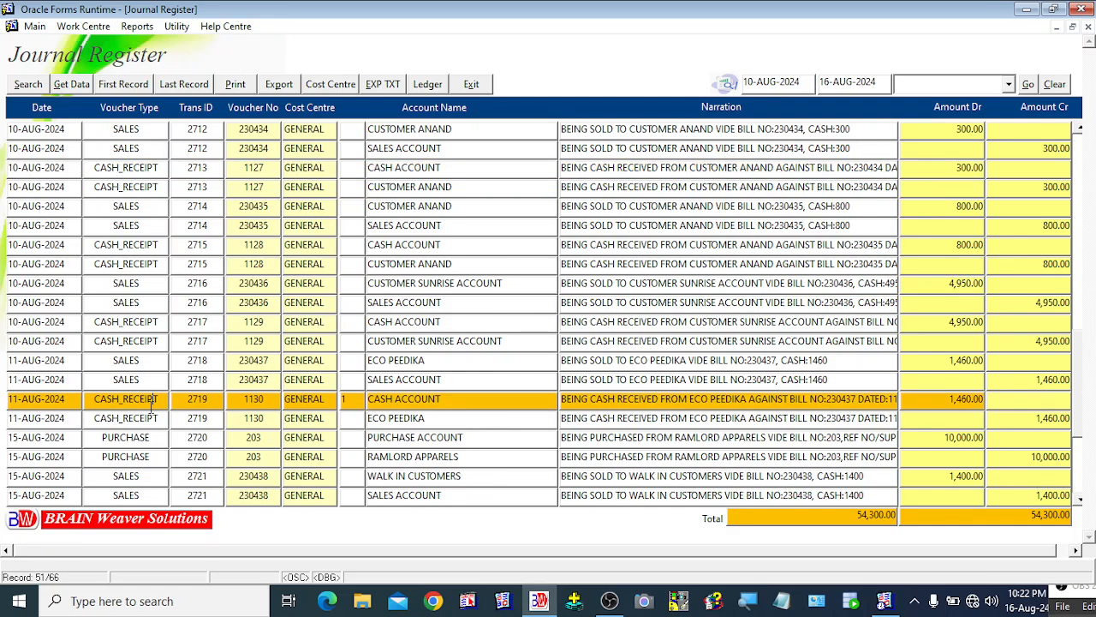
click(126, 458)
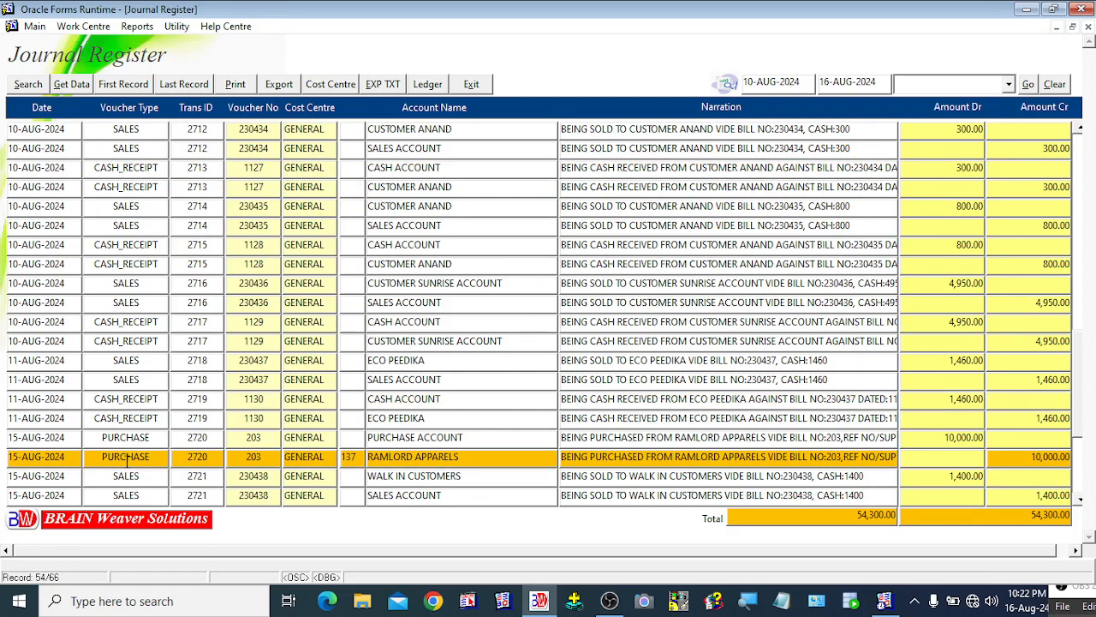
key(Down)
key(Down)
key(Down)
key(Down)
key(Down)
key(Down)
key(Down)
key(Down)
key(Down)
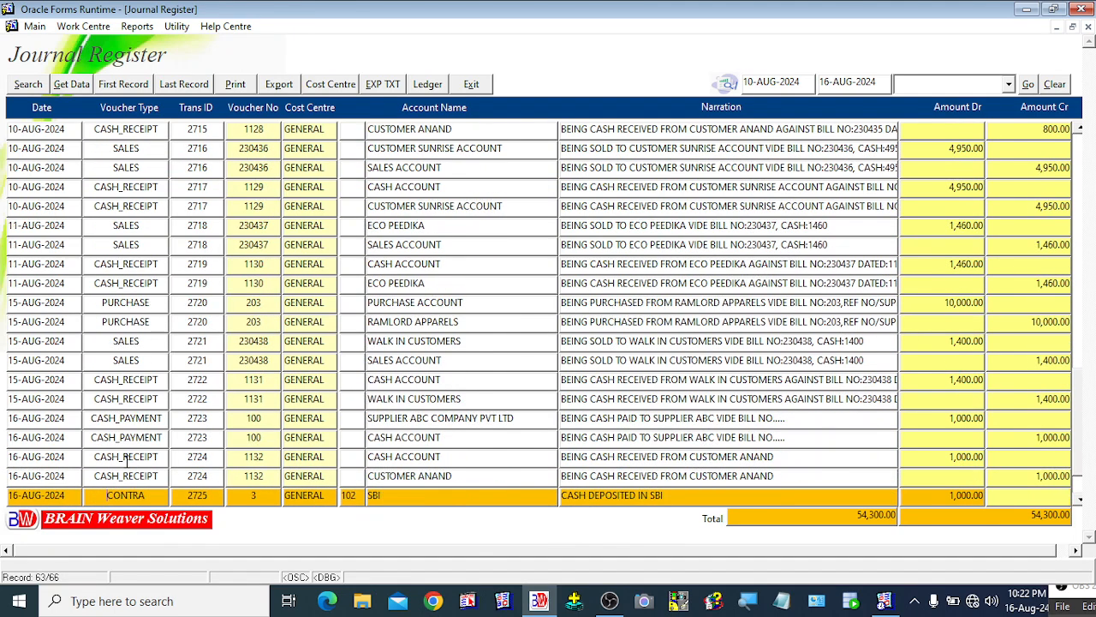
Examine the voucher types of the entries between 11-AUG-2024 and 16-AUG-2024, going back and forth through the rows.
key(Up)
key(Up)
key(Up)
key(Up)
key(Up)
key(Up)
key(Up)
key(Up)
key(Up)
key(Up)
key(Up)
key(Up)
key(Up)
key(Up)
key(Up)
key(Down)
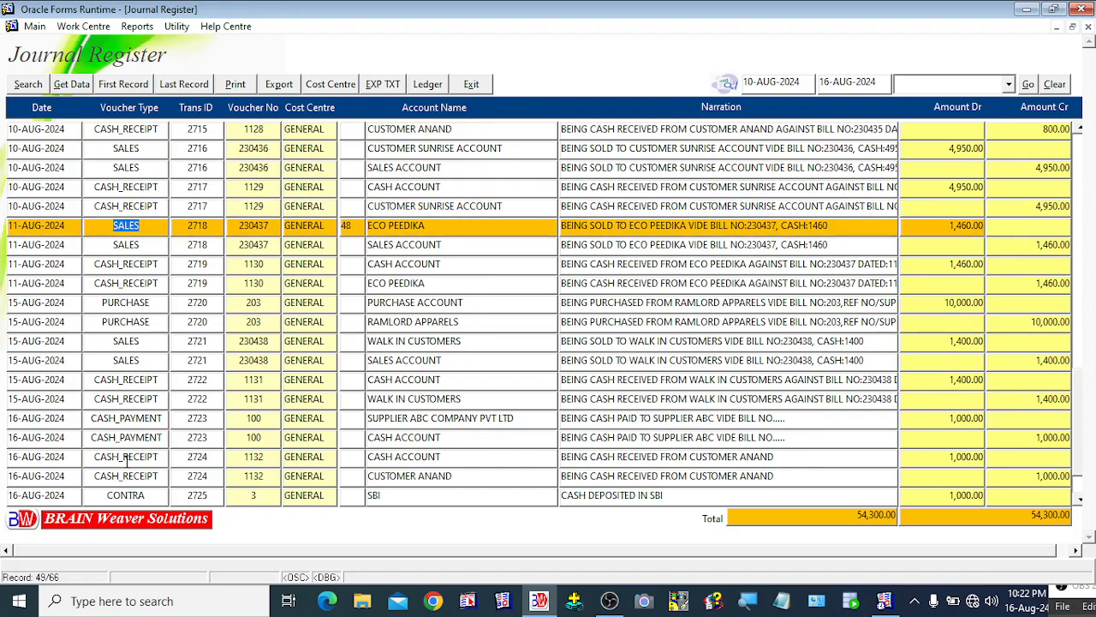
key(Down)
key(Down)
key(Down)
key(Down)
key(Down)
key(Down)
key(Down)
key(Down)
key(Down)
key(Down)
key(Down)
key(Down)
key(Down)
key(Down)
key(Down)
key(Down)
key(Up)
key(Up)
key(Up)
key(Up)
key(Up)
key(Up)
key(Up)
key(Up)
key(Up)
key(Up)
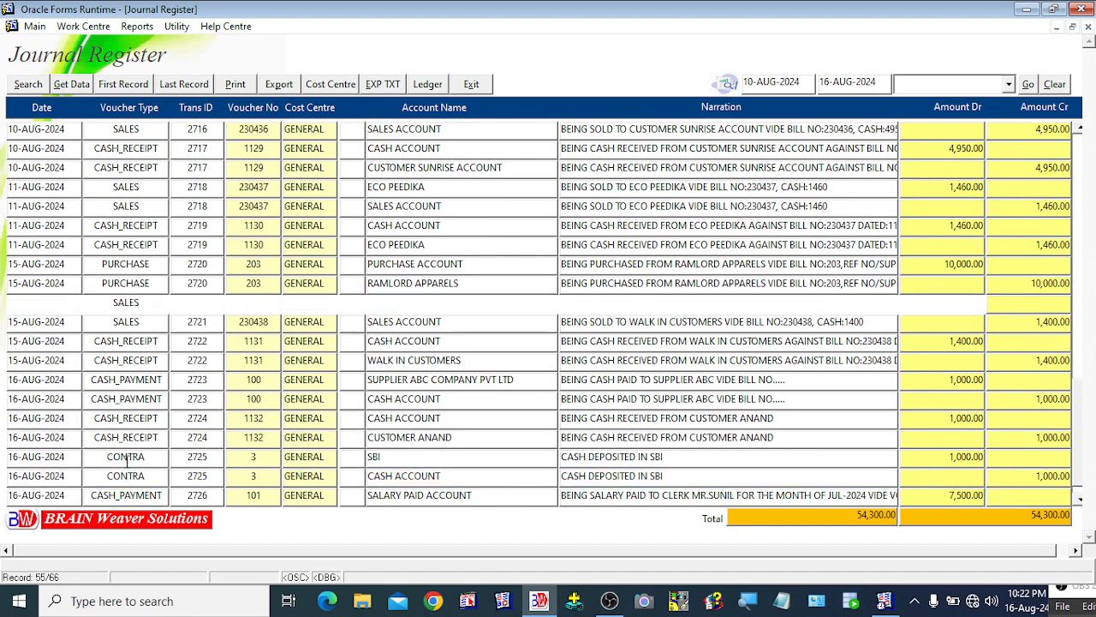
Examine the earlier 10-AUG-2024 entries back to cash receipt voucher 1121, including its narration.
key(Up)
key(Up)
key(Up)
key(Up)
key(Up)
key(Up)
key(Up)
key(Up)
key(Up)
key(Up)
key(Up)
key(Up)
key(Up)
key(Up)
key(Up)
key(Up)
key(Up)
key(Up)
key(Up)
key(Up)
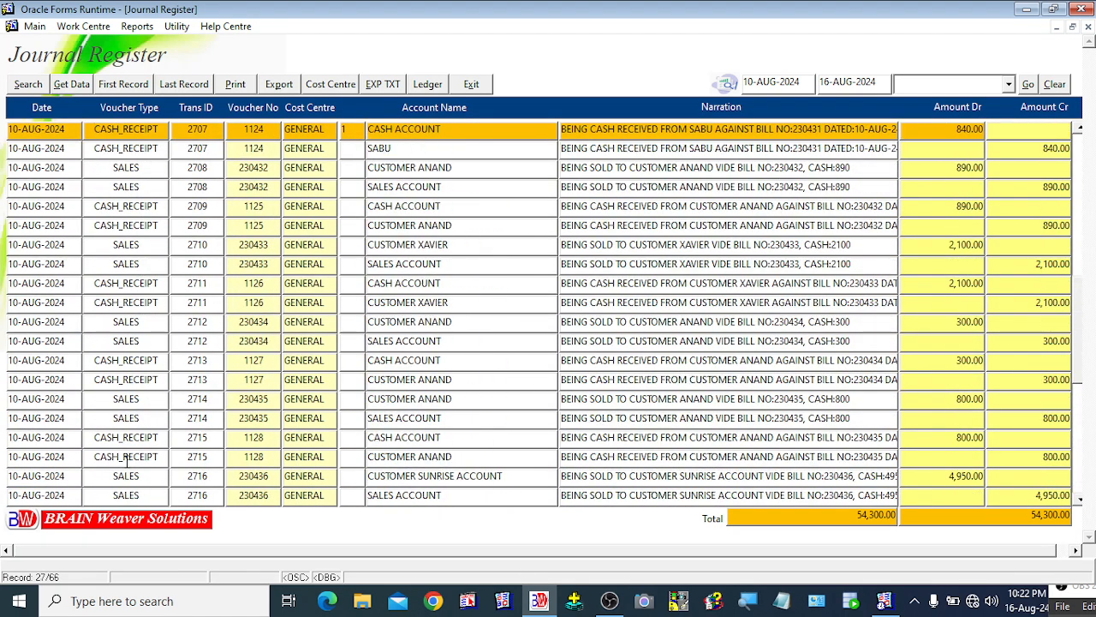
key(Up)
key(Up)
key(Up)
key(Up)
key(Up)
key(Up)
key(Up)
key(Up)
key(Up)
key(Up)
key(Up)
key(Up)
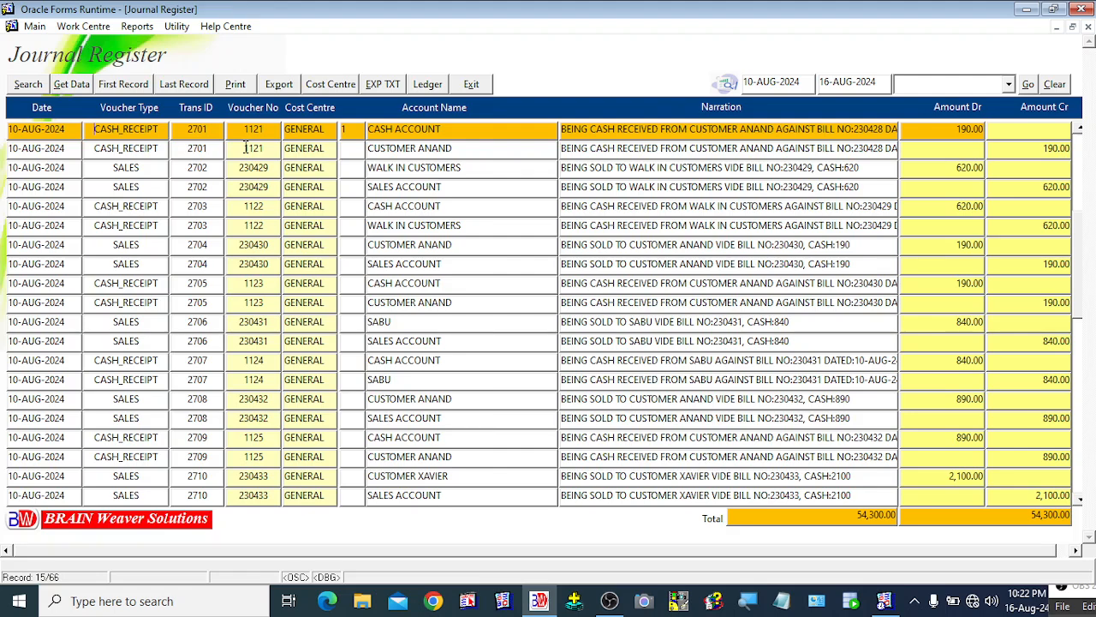
click(579, 133)
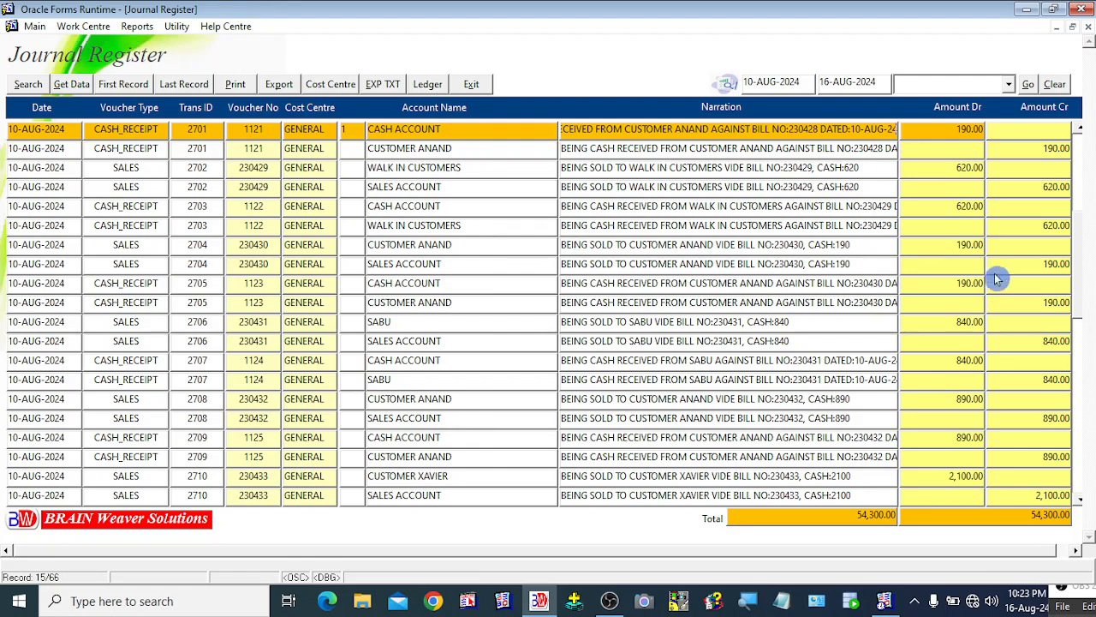
Filter the register to show only PURCHASE vouchers for the current date range.
click(1008, 84)
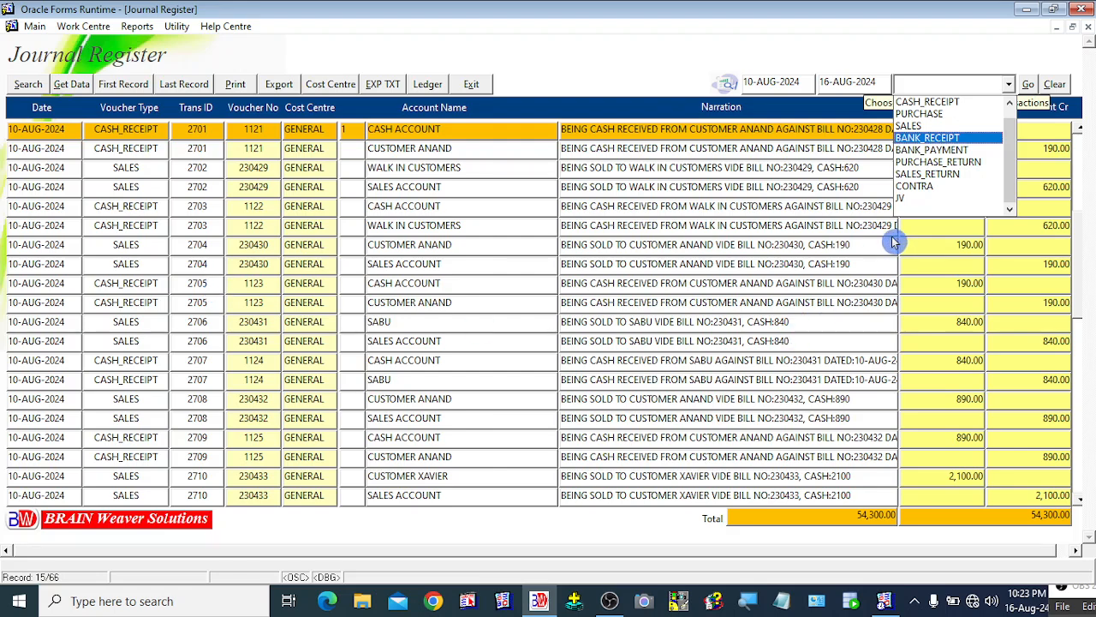
click(120, 170)
click(119, 149)
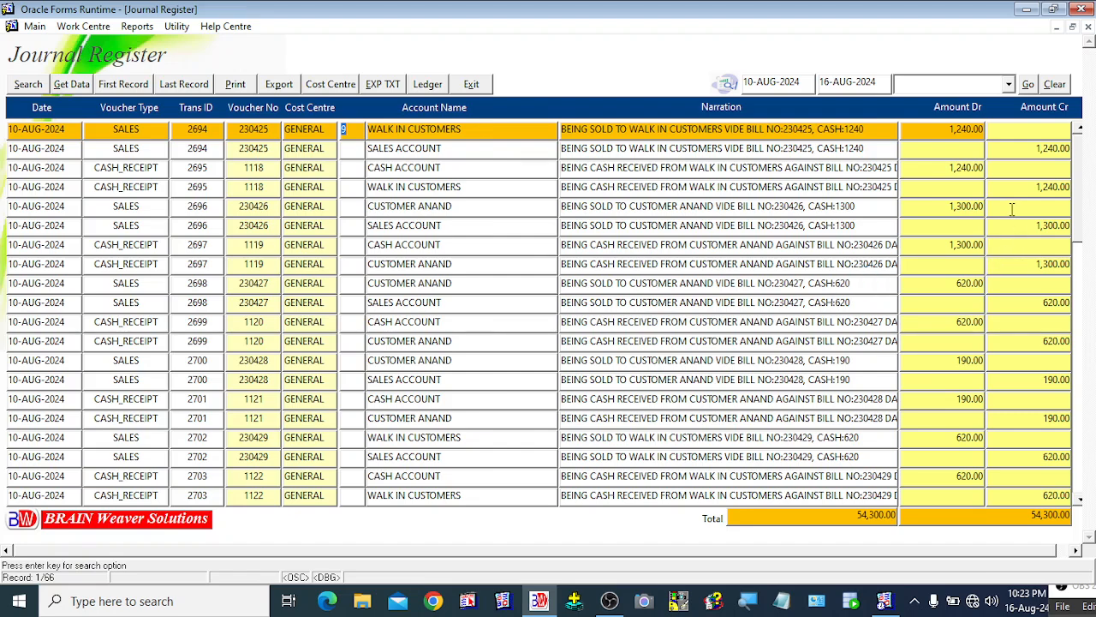
click(1009, 85)
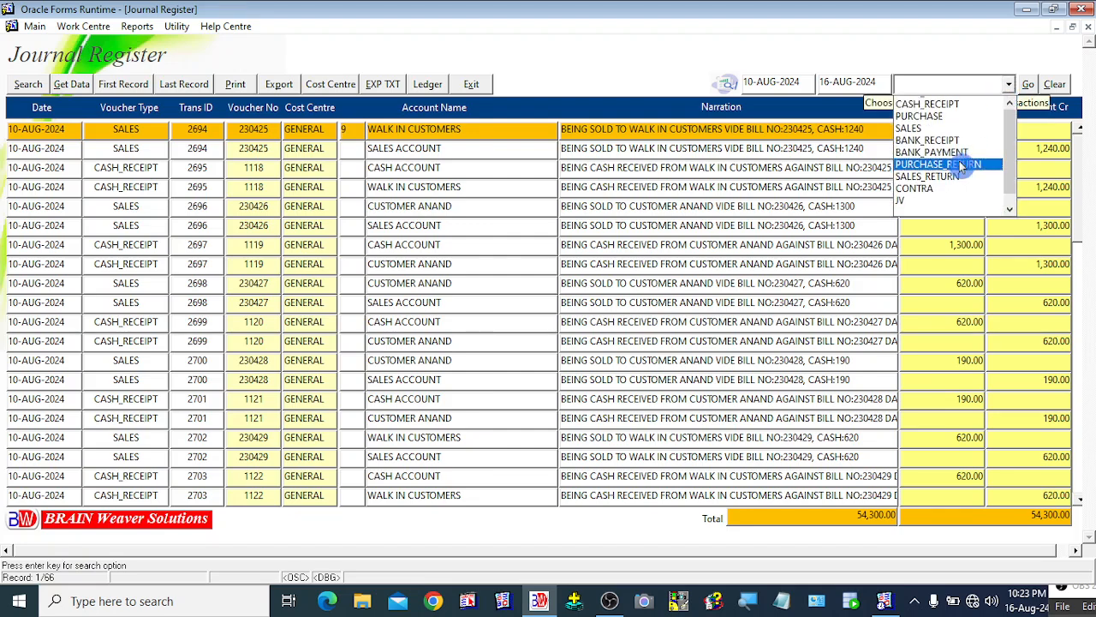
scroll(961, 164, up, 1)
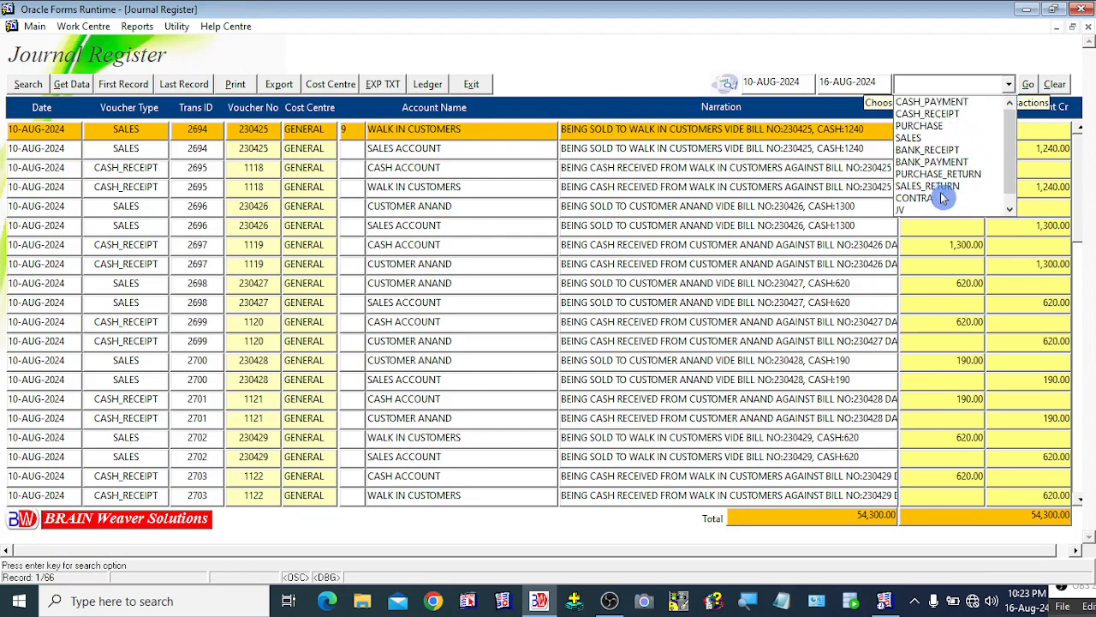
click(920, 126)
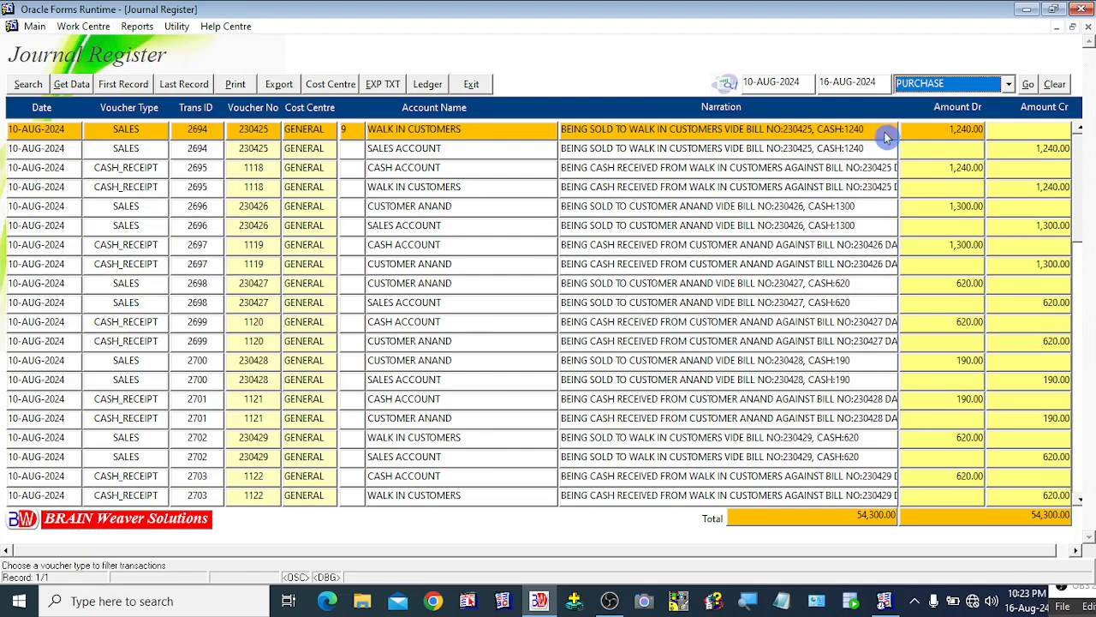
click(1031, 87)
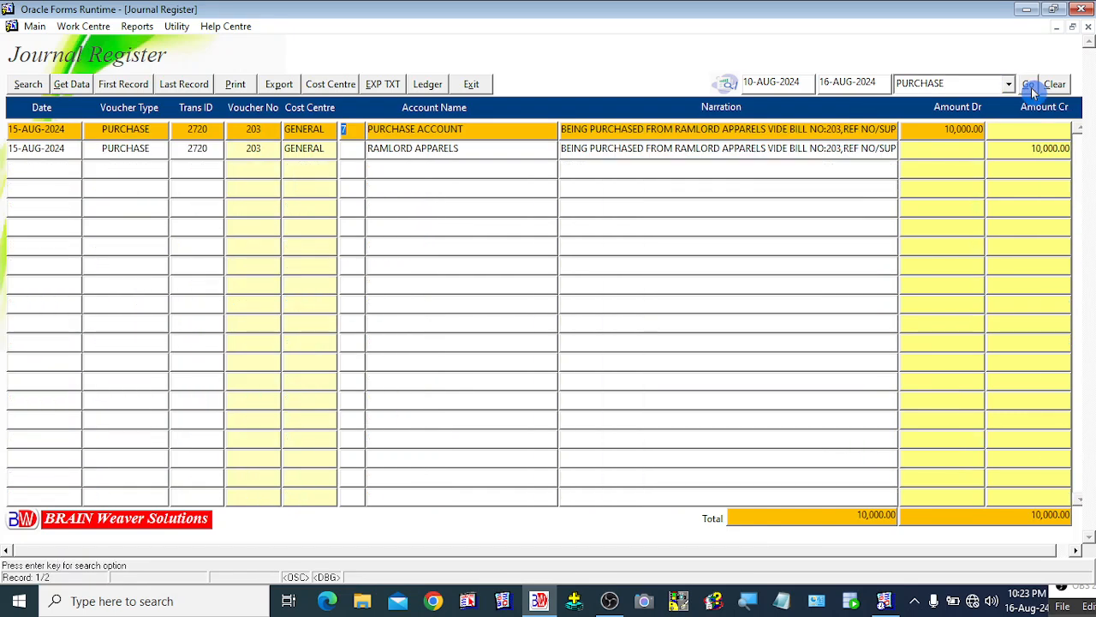
Compare the purchase account and supplier rows of the filtered purchase voucher.
click(130, 151)
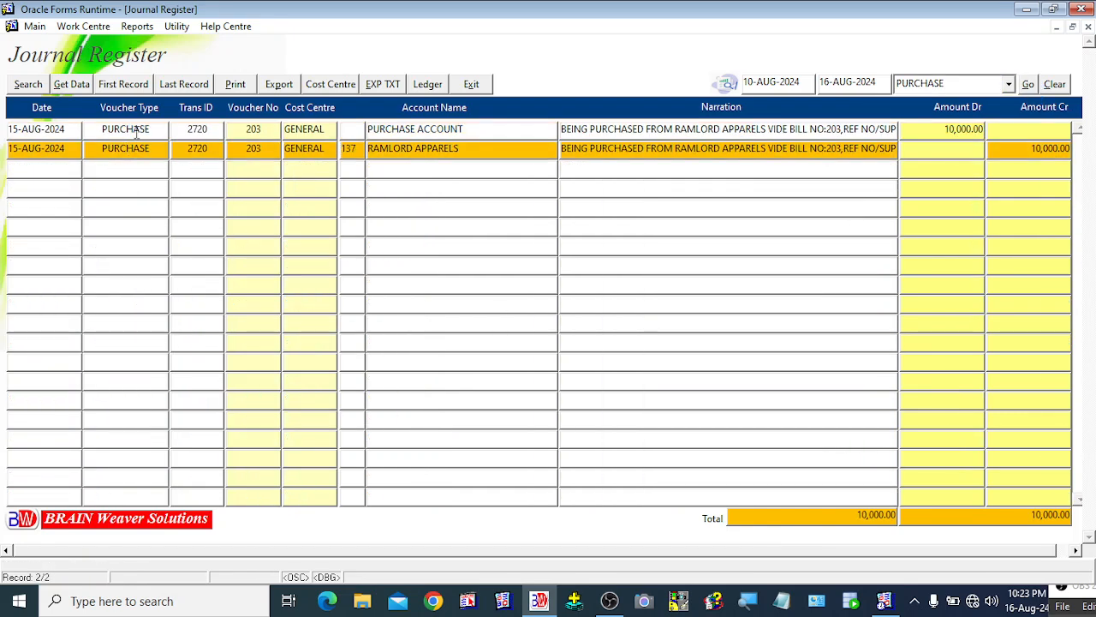
click(136, 130)
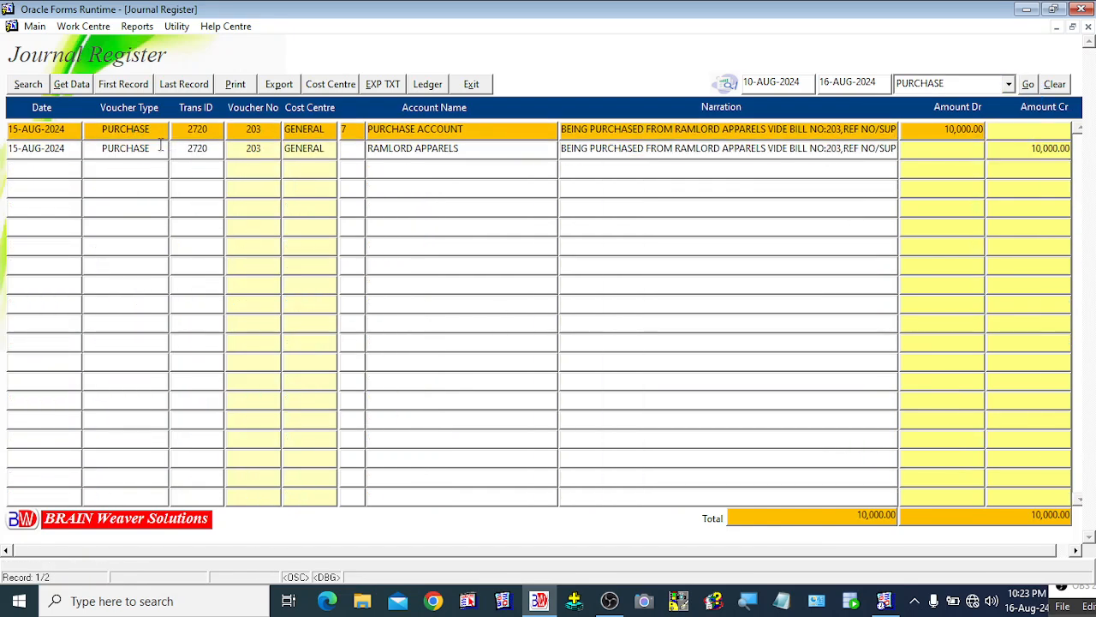
click(142, 147)
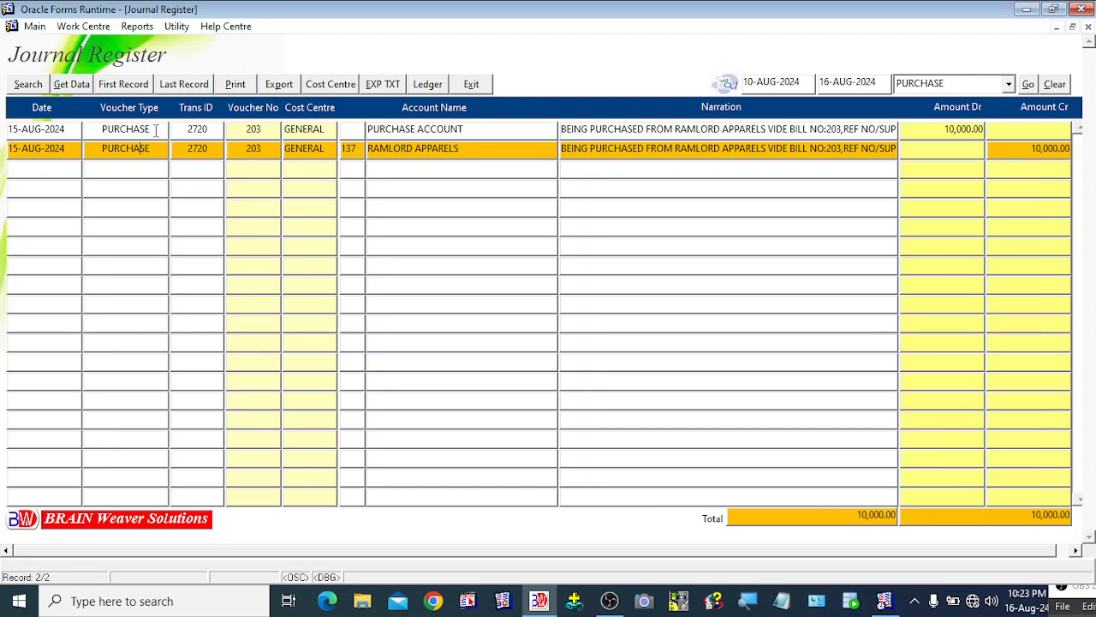
click(156, 130)
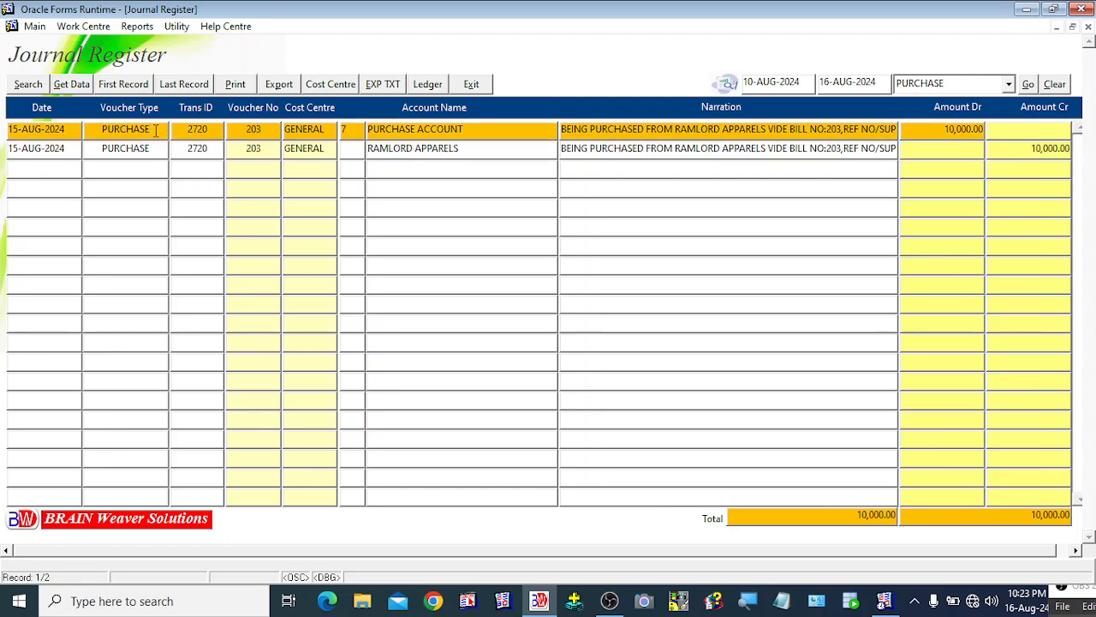
Change the voucher type filter to SALES, reload the register, and check the sales entries.
click(1009, 83)
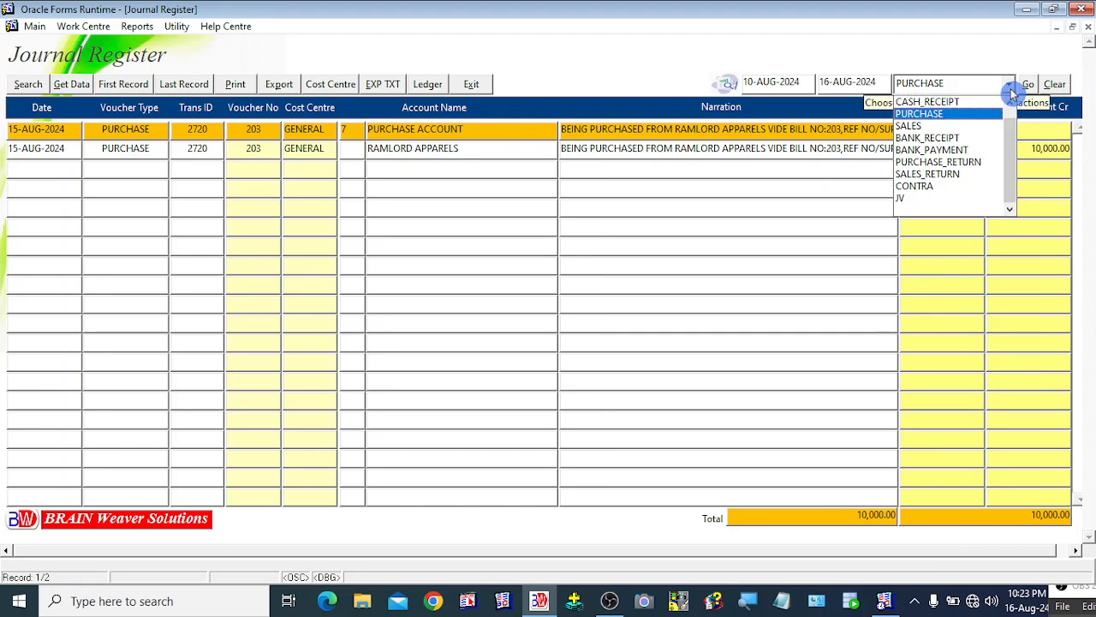
click(932, 127)
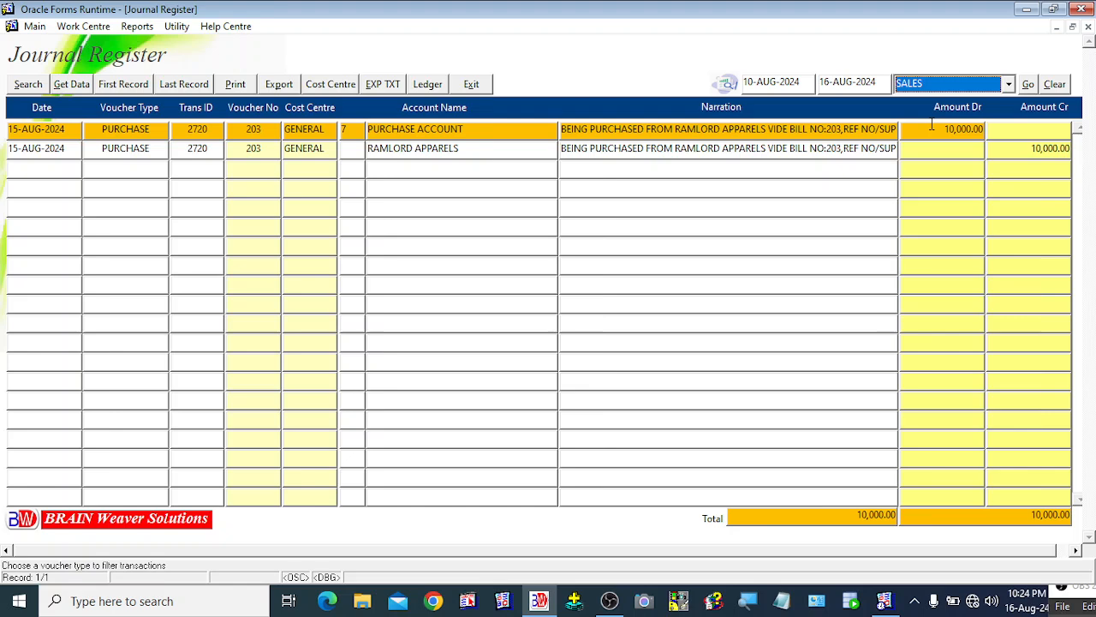
click(1030, 89)
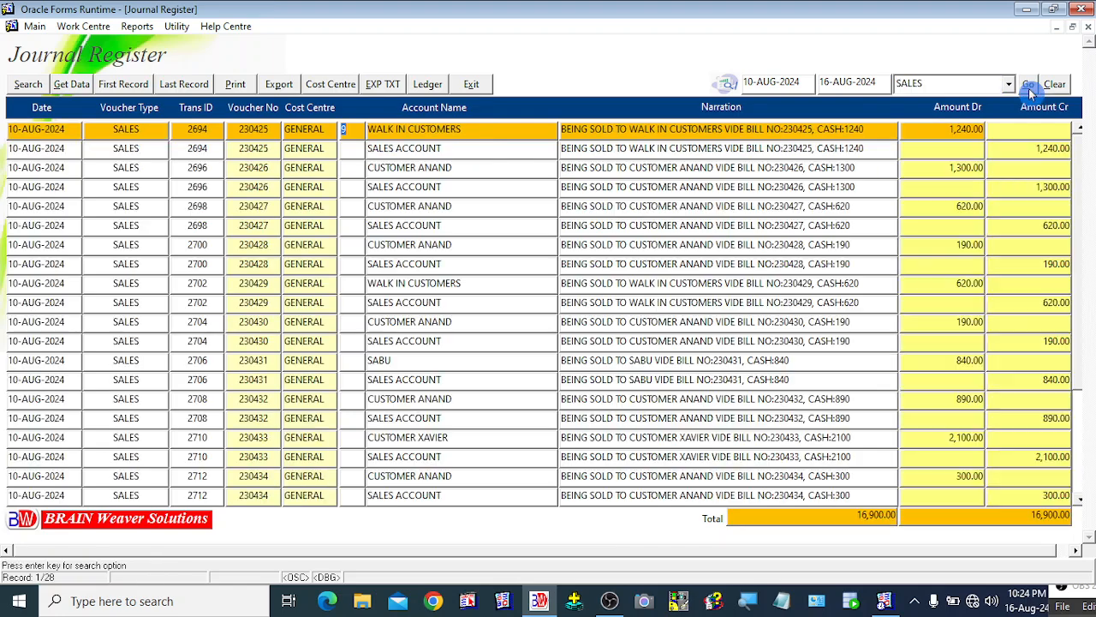
click(147, 305)
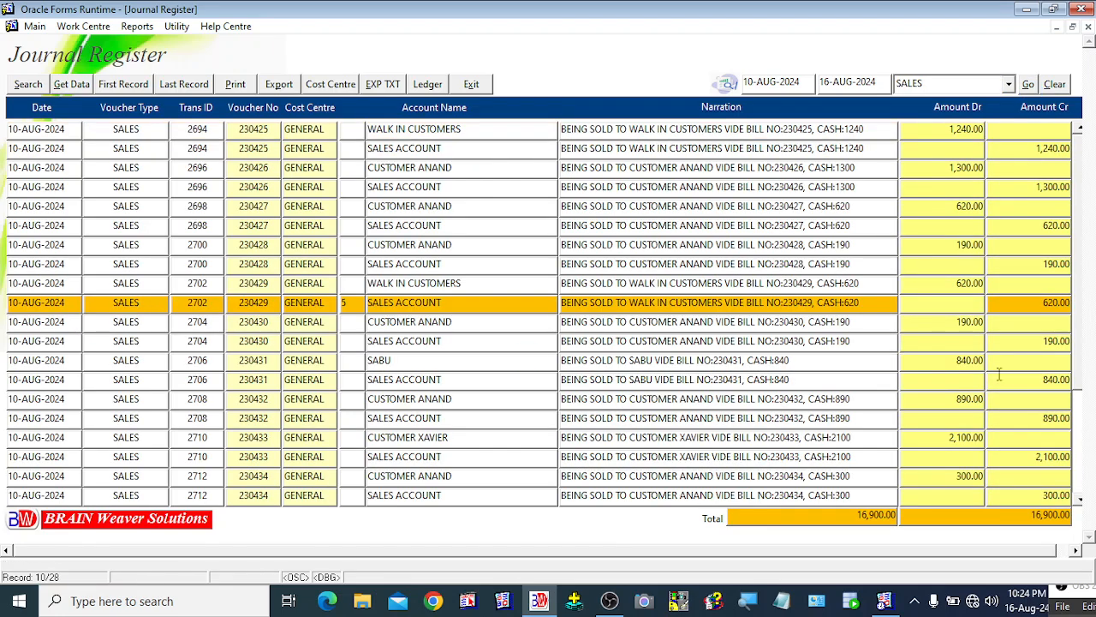
Blank out the voucher type filter, reload the register with all types, and check several sales and cash receipt rows.
click(1009, 85)
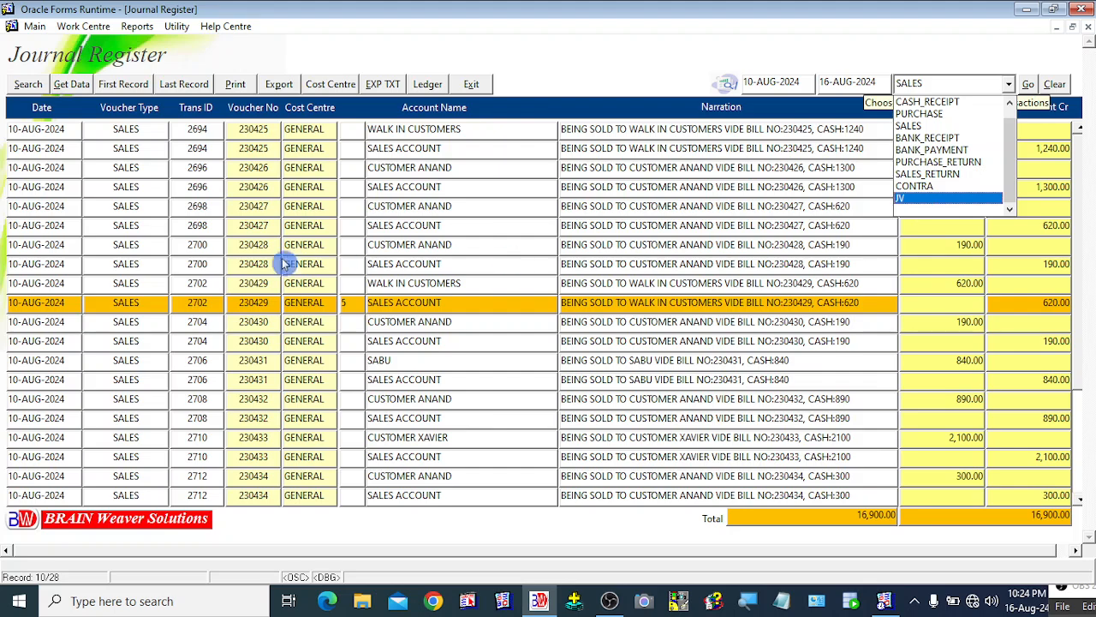
click(907, 211)
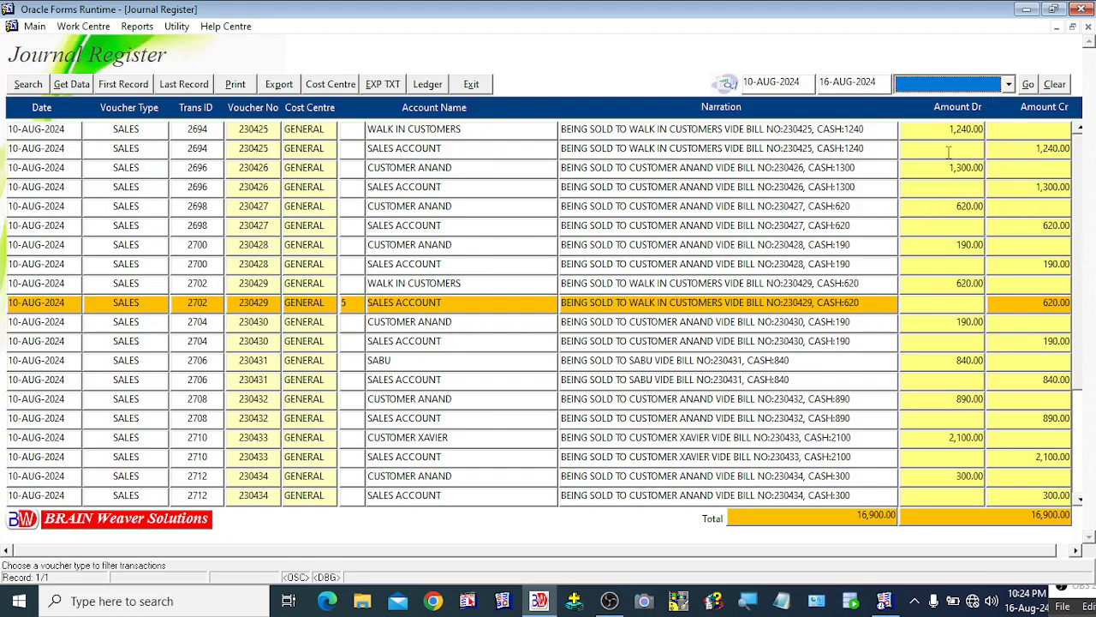
click(1027, 85)
click(139, 302)
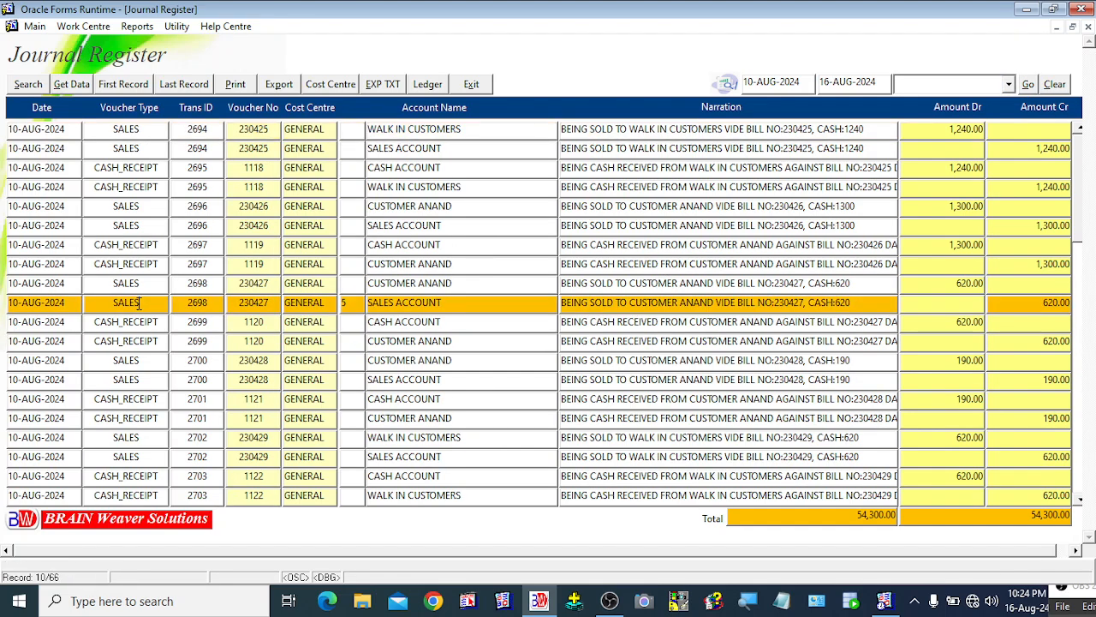
click(146, 245)
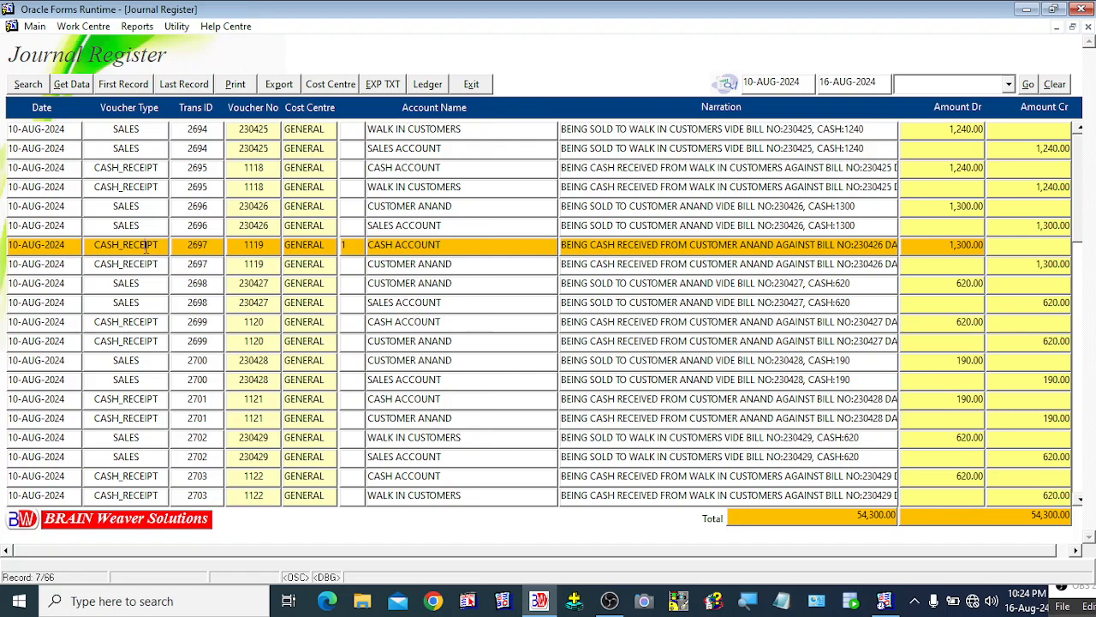
click(137, 382)
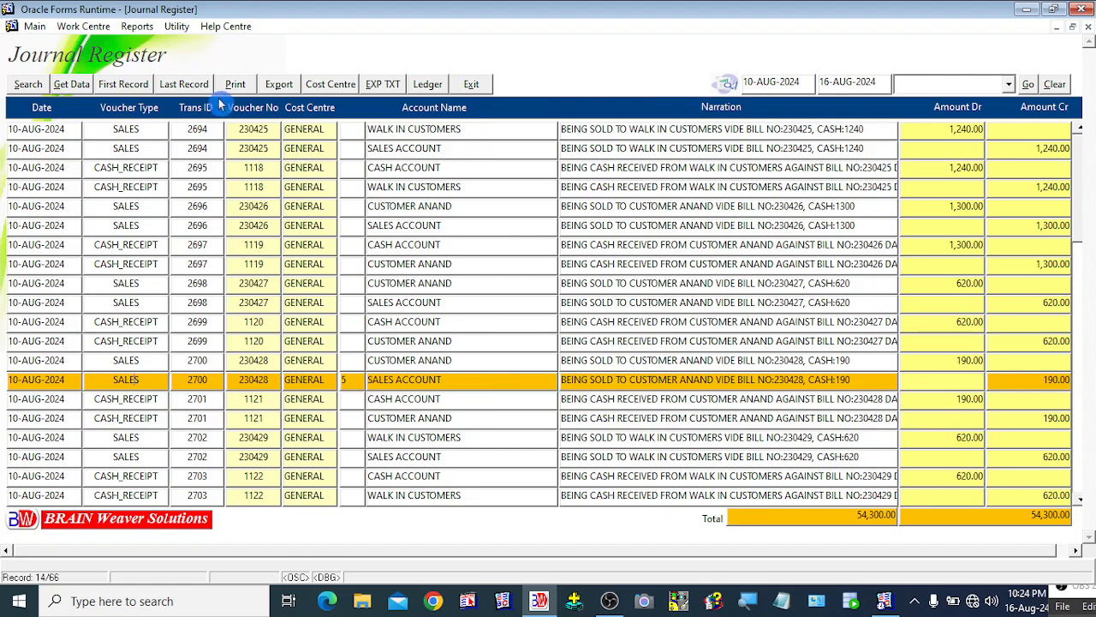
Go to the last record and examine the debit and credit rows of the salary cash payment, including accounts, narration and cost centre.
click(184, 86)
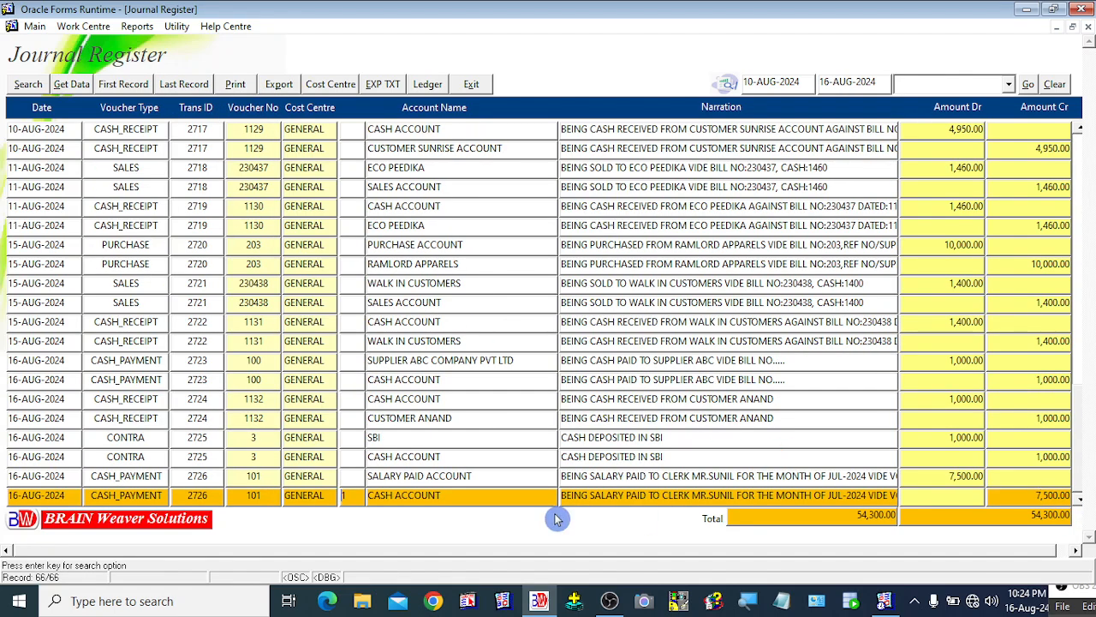
click(187, 476)
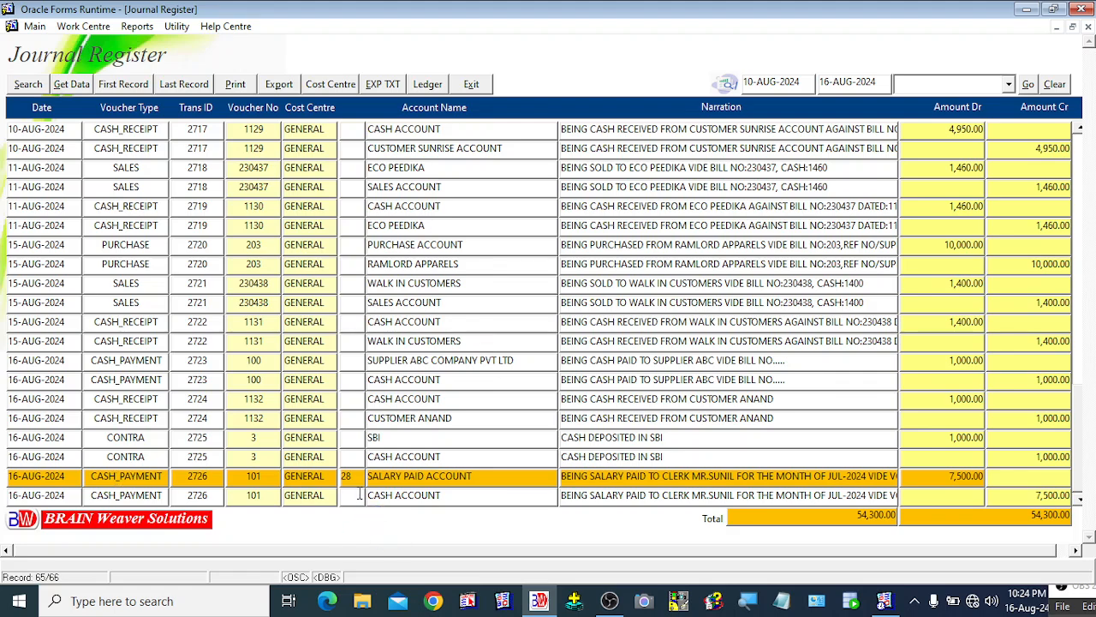
click(115, 494)
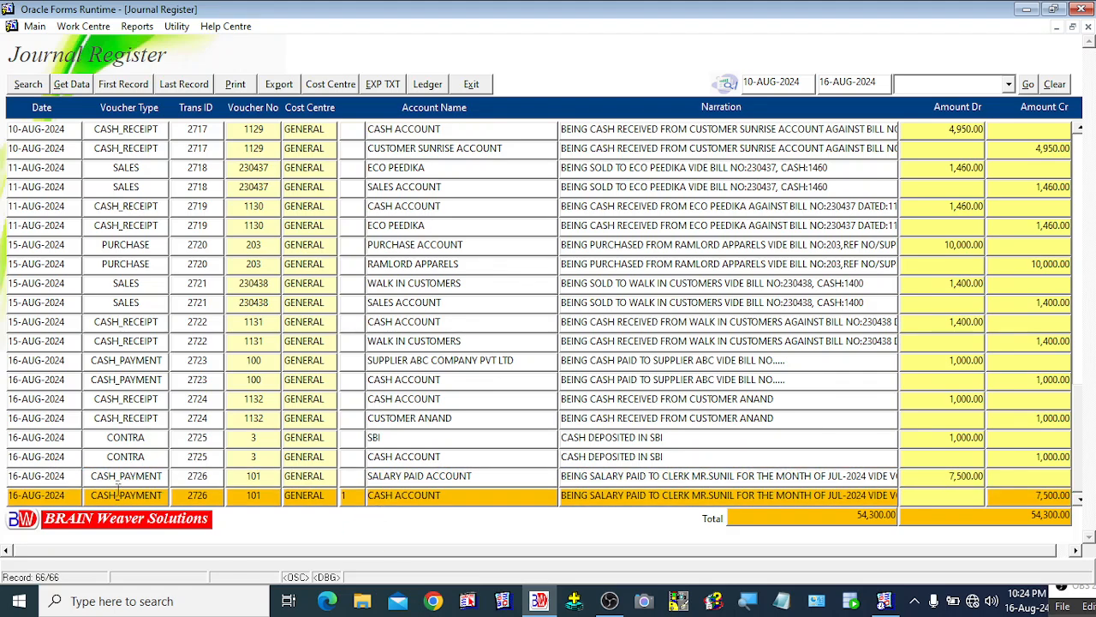
click(100, 479)
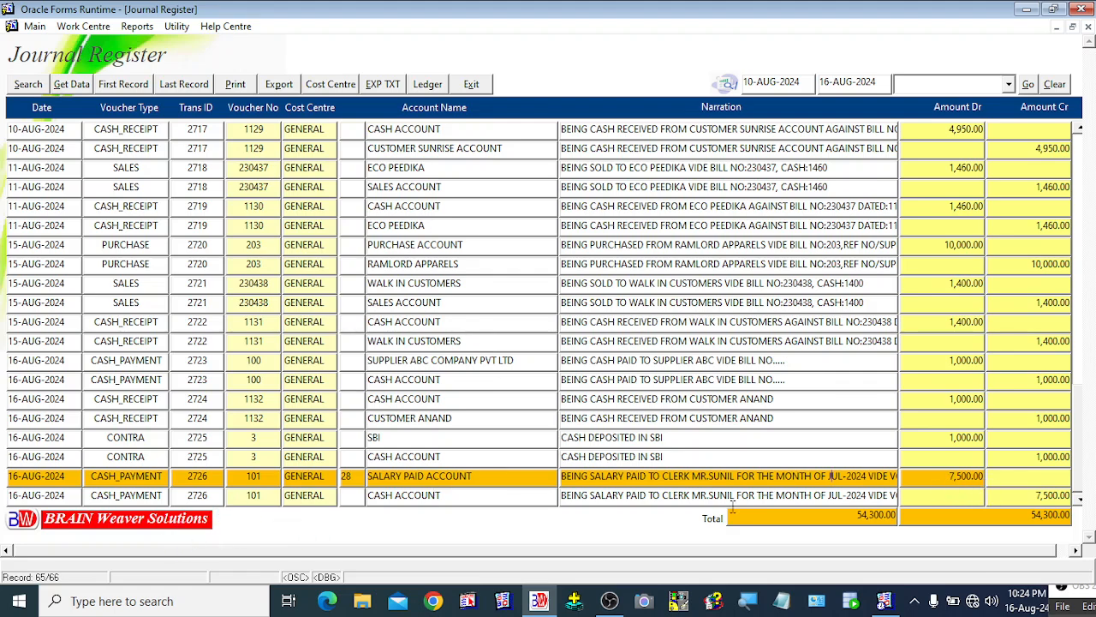
click(408, 499)
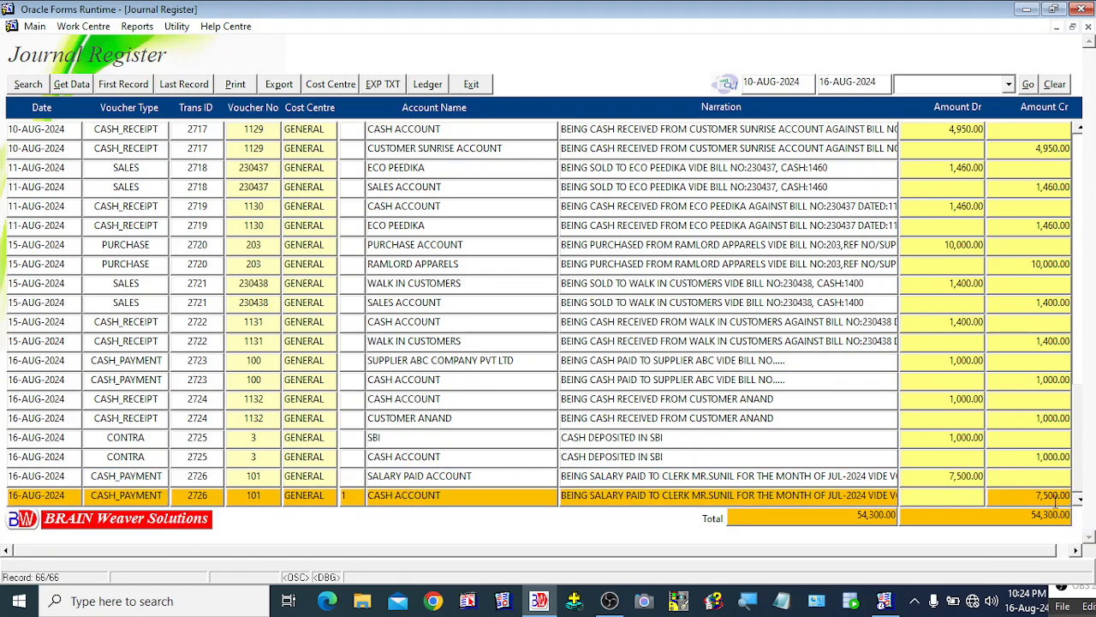
click(405, 480)
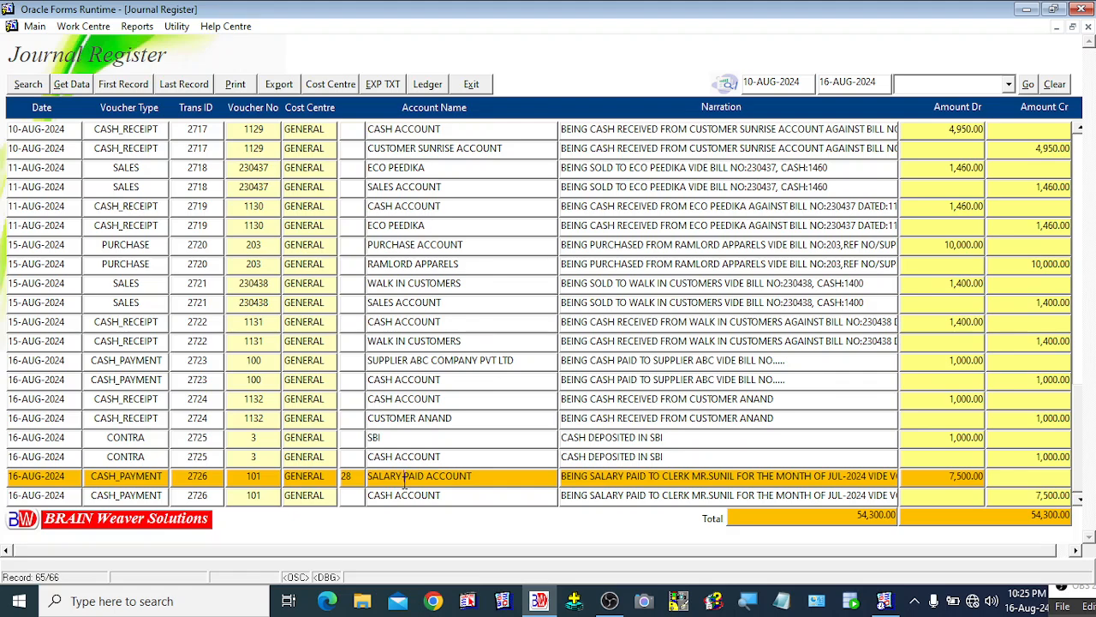
click(356, 498)
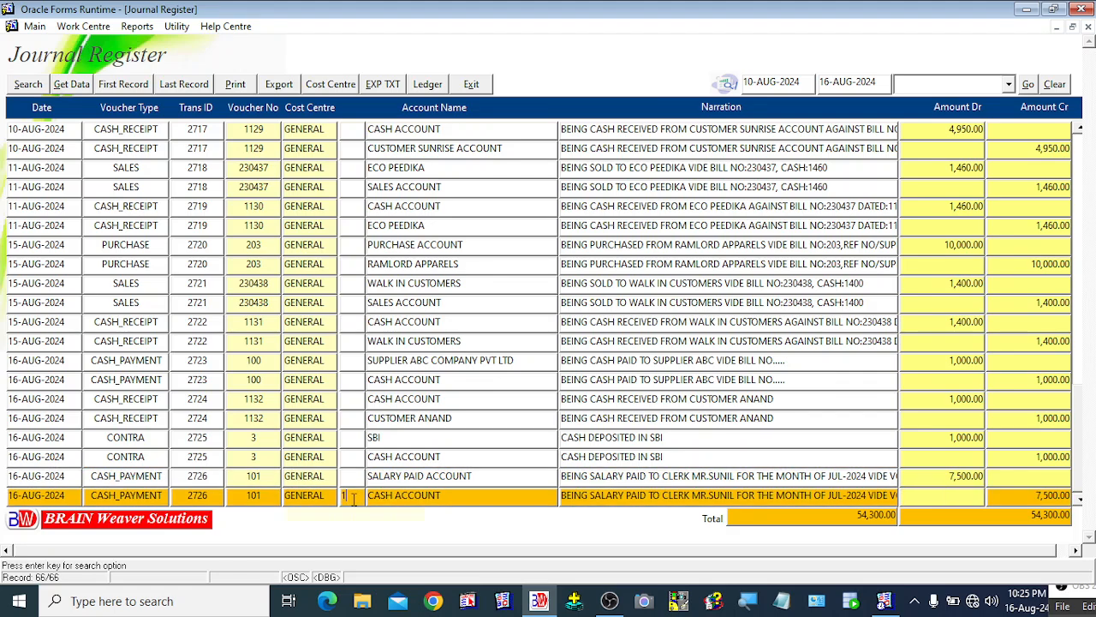
click(354, 478)
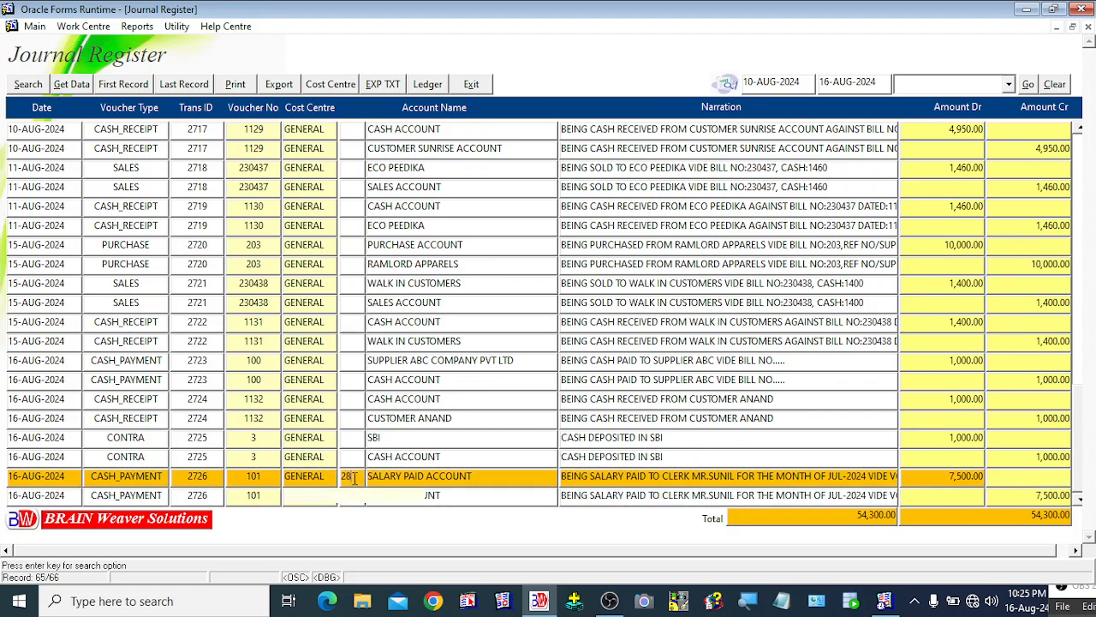
click(296, 496)
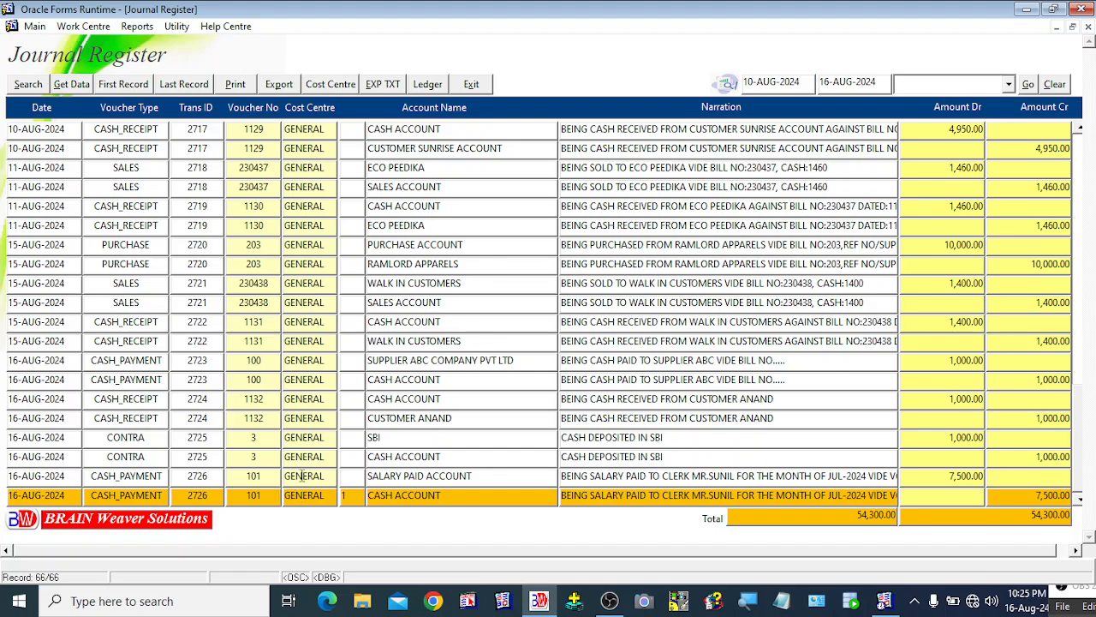
Open the print preview of the salary cash payment voucher from its SALARY PAID ACCOUNT row.
click(301, 477)
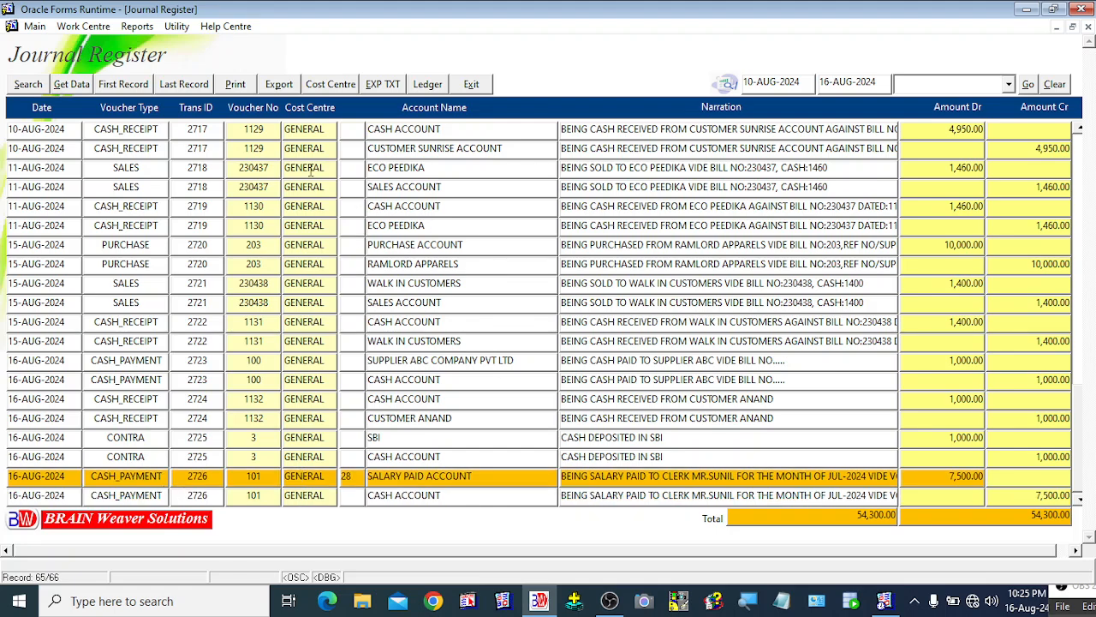
click(237, 89)
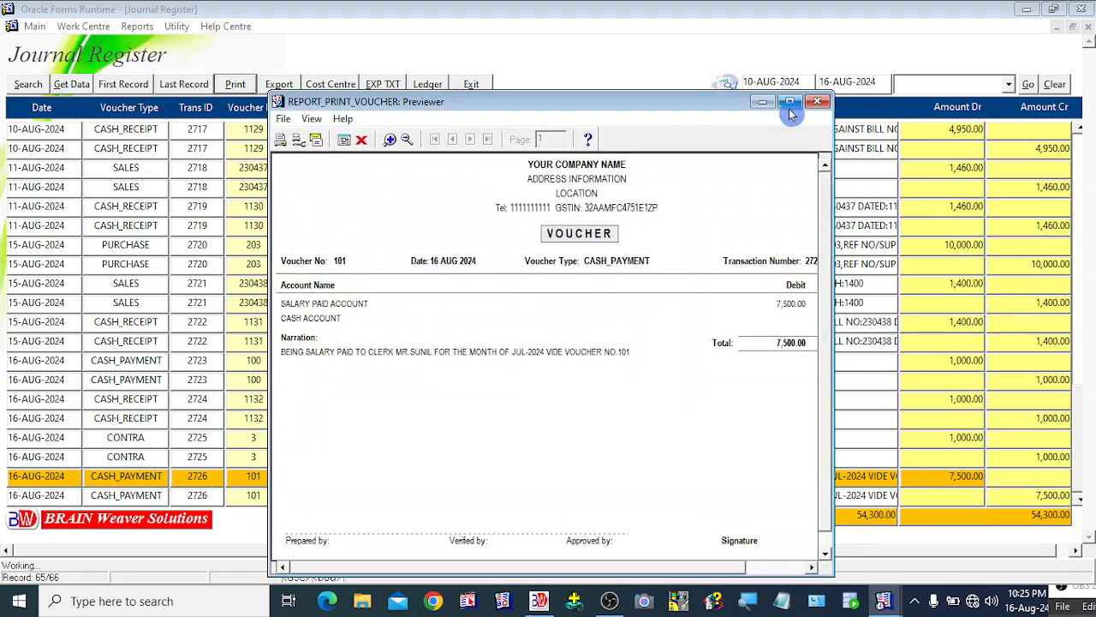
Enlarge the salary voucher preview to read the whole printout, close it, and leave the Journal Register.
click(789, 108)
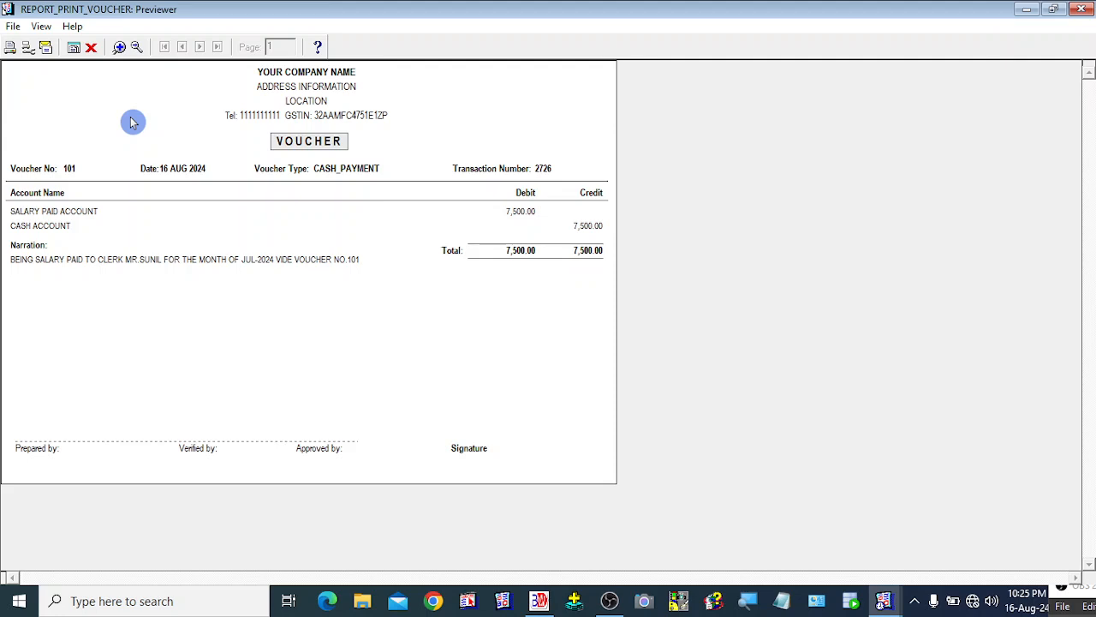
click(91, 51)
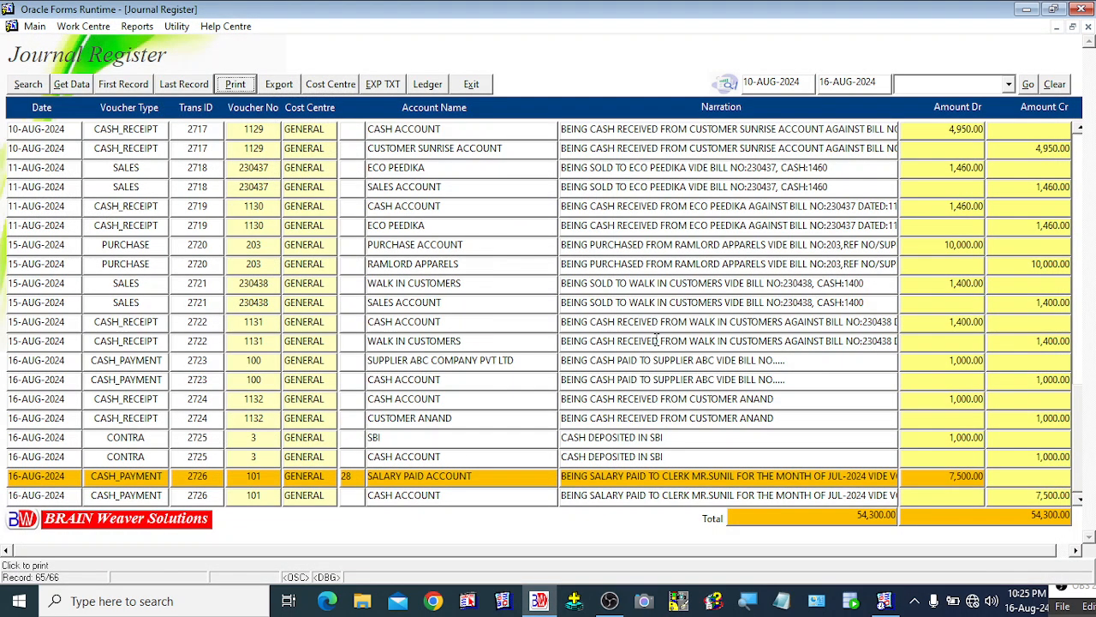
click(471, 85)
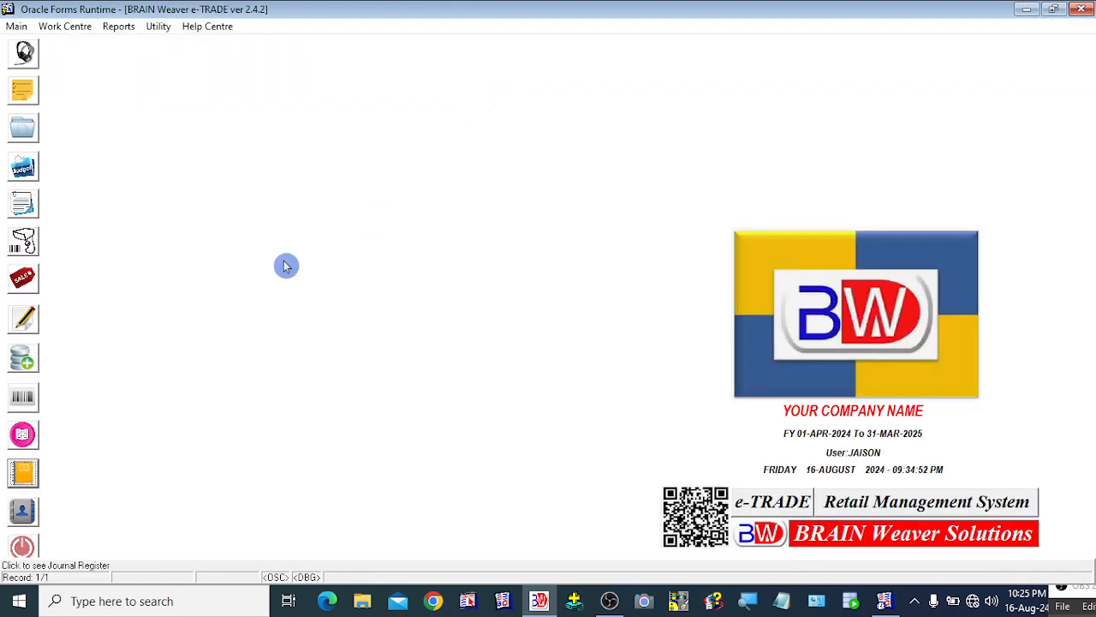
Start a new entry in Journal Master with the voucher type CASH_PAYMENT.
click(26, 359)
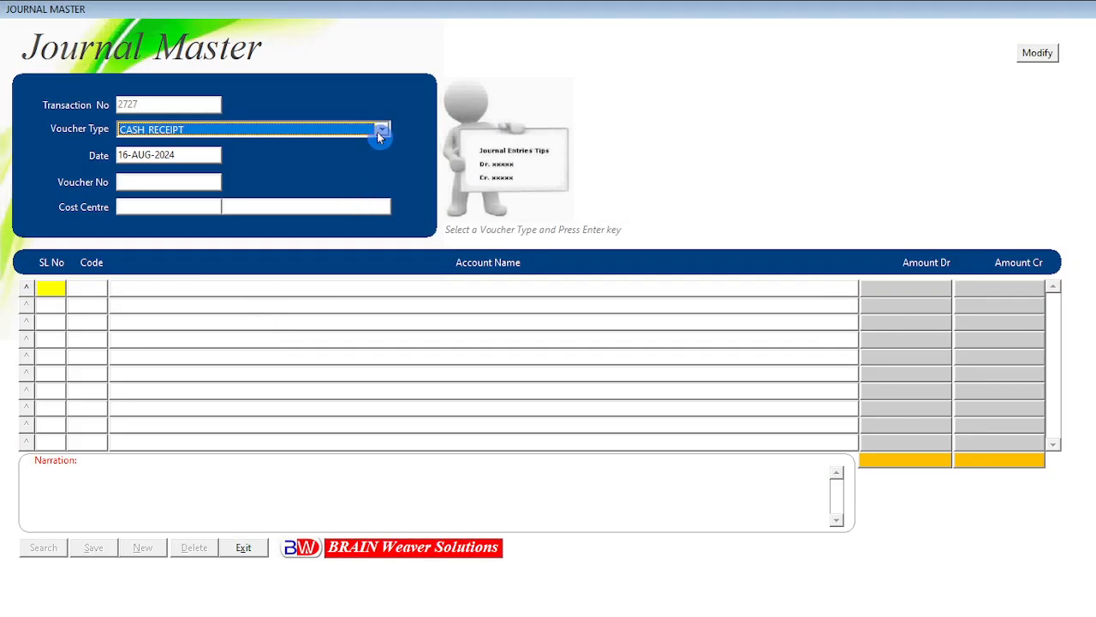
click(380, 129)
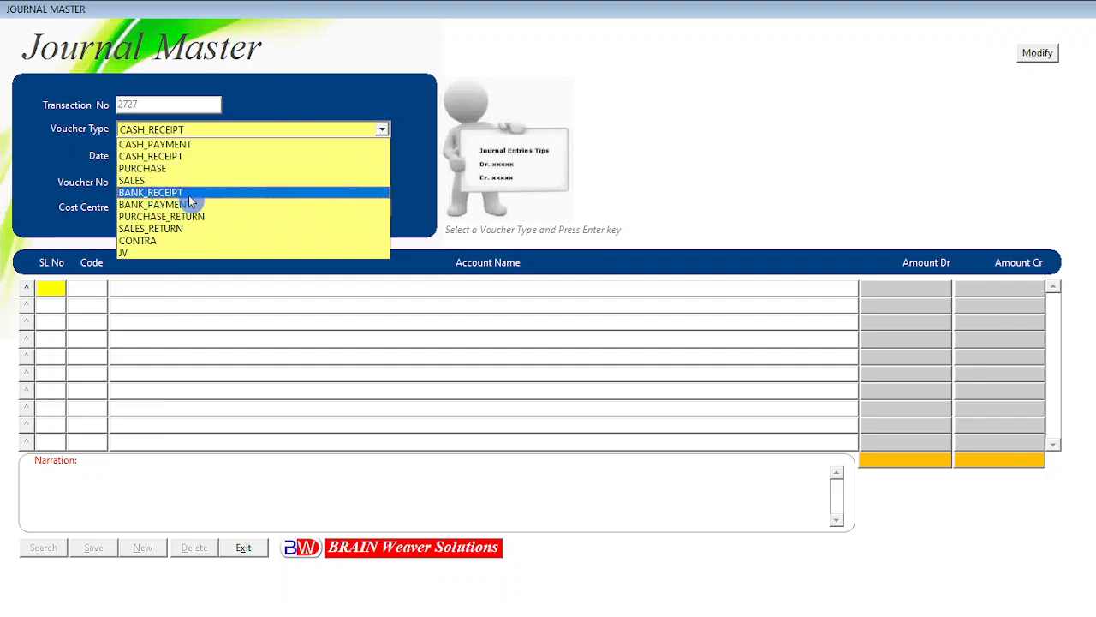
click(185, 148)
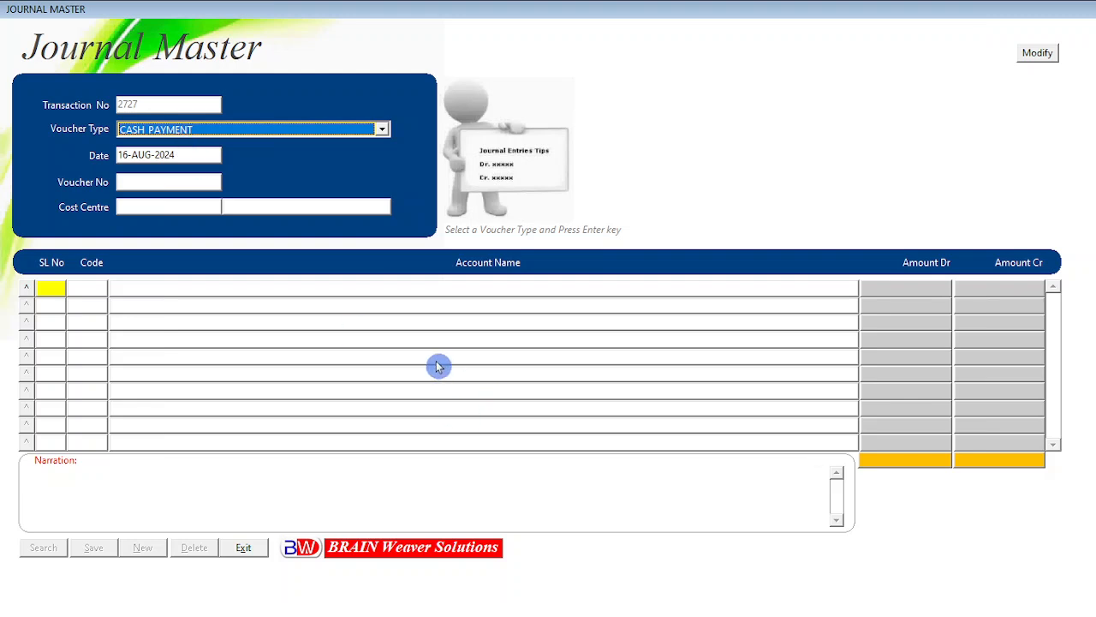
key(Return)
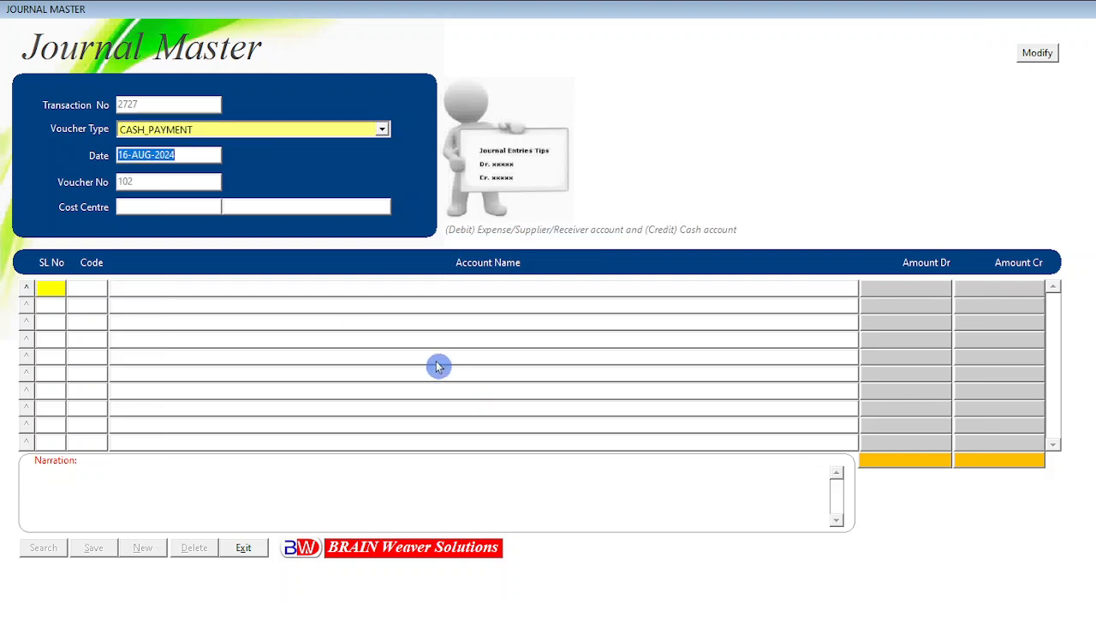
Accept the date 16-AUG-2024 and assign the voucher to the GENERAL cost centre.
key(Return)
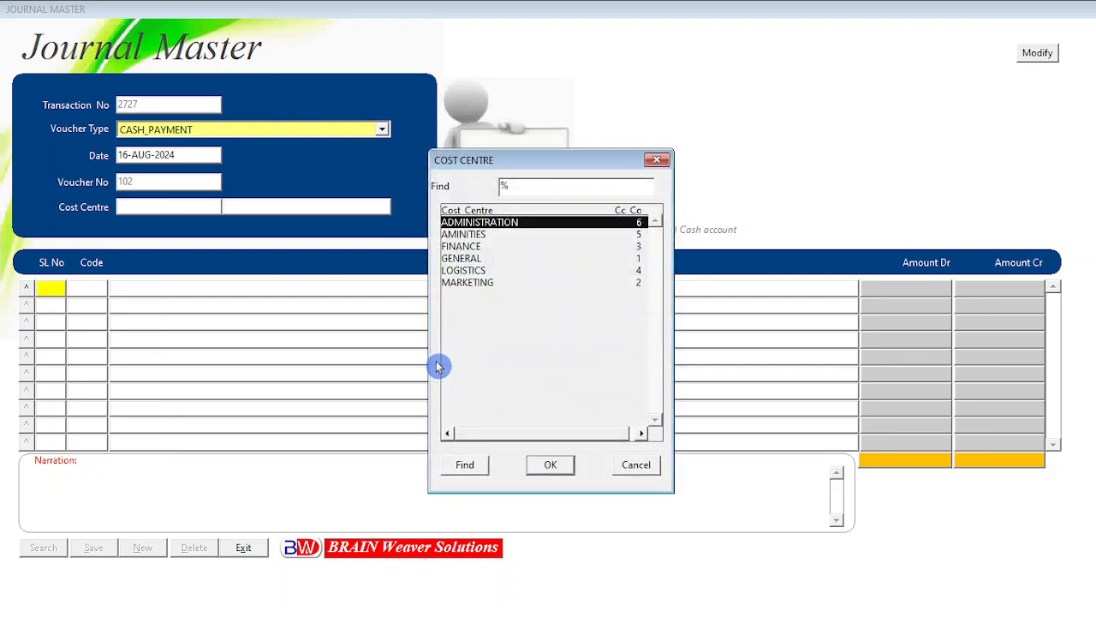
key(Down)
key(Down)
key(Down)
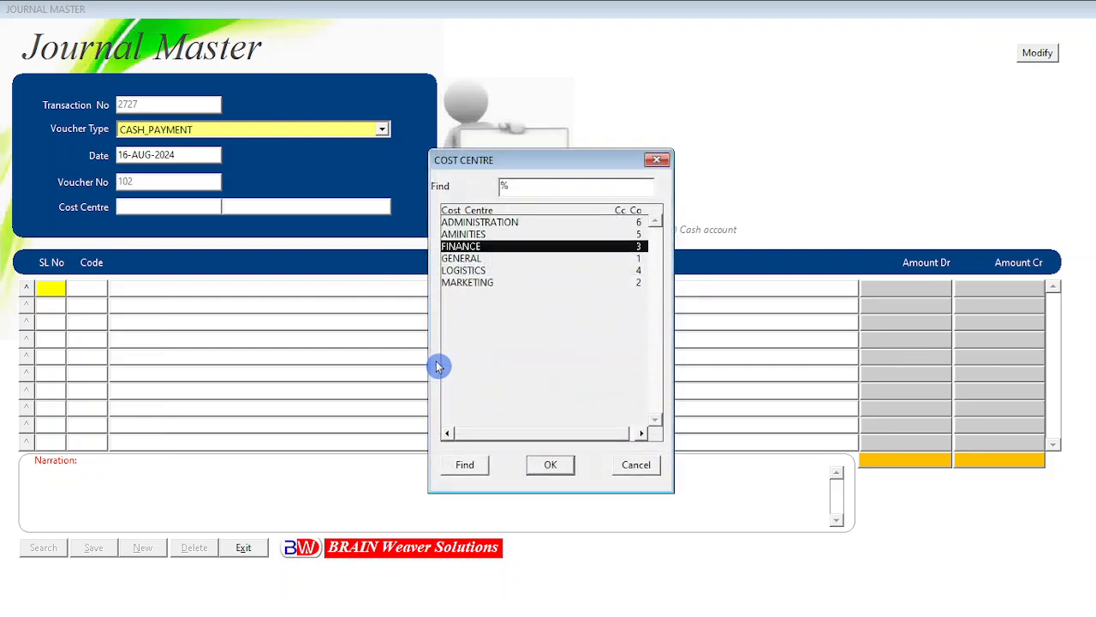
key(Return)
Find TRANSPORTATION CHARGES PAID ACCOUNT in the account list and debit it with 500 on the first line.
key(Return)
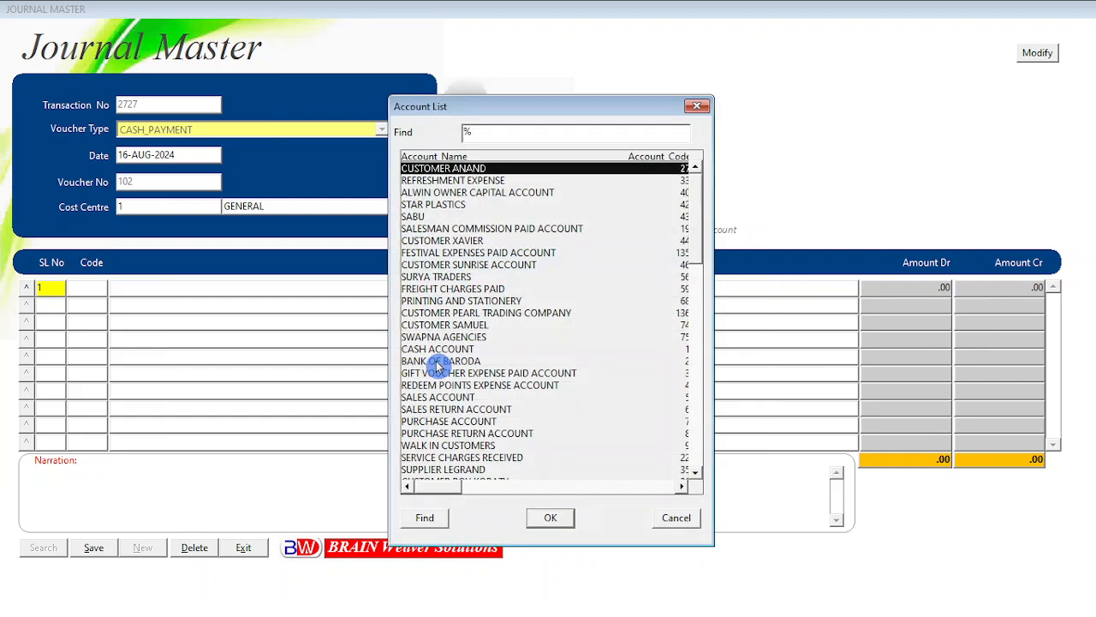
text(trA)
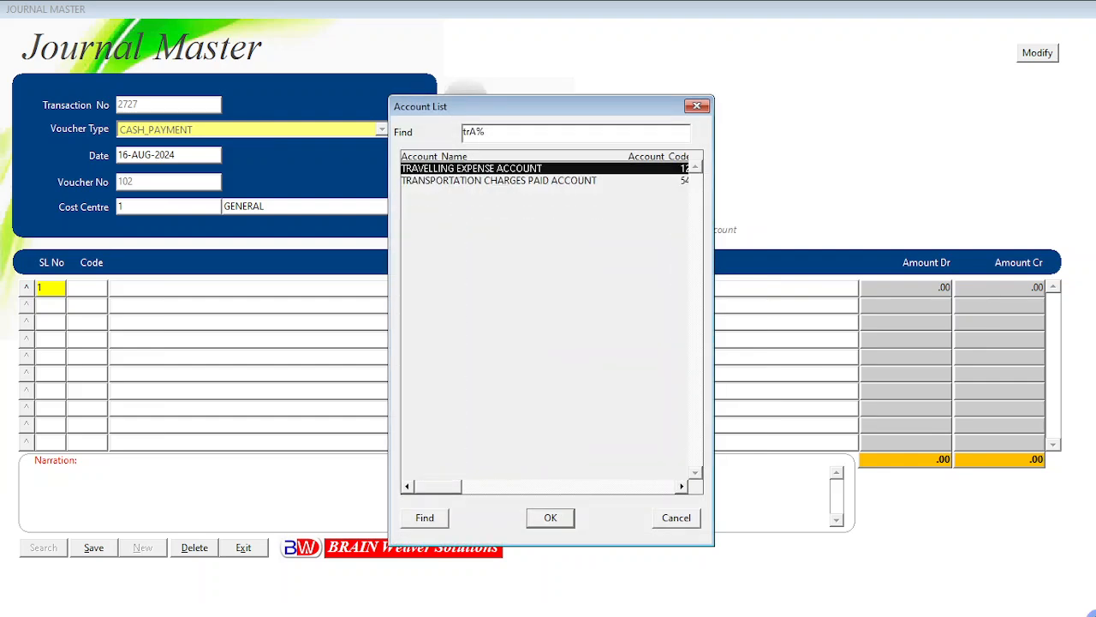
key(Down)
key(Return)
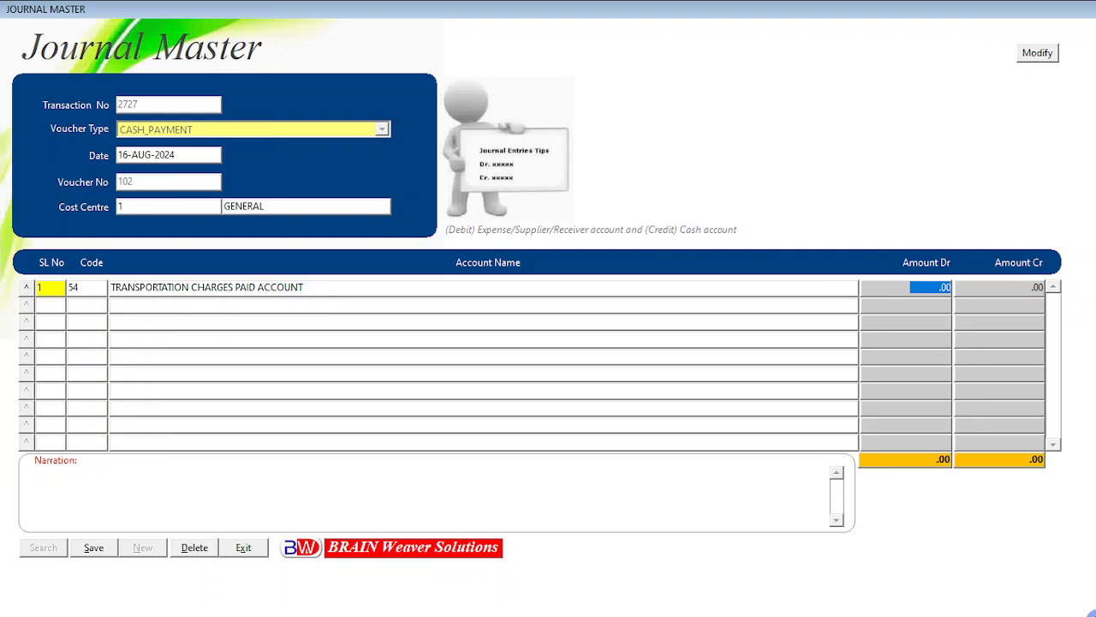
text(500)
key(Return)
key(Return)
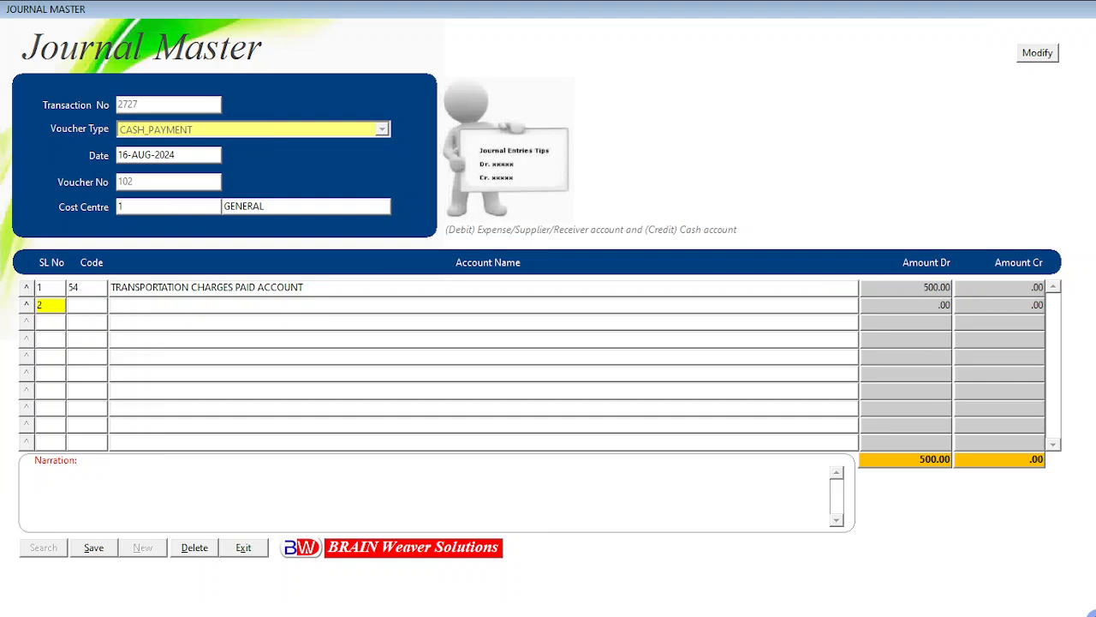
Add CASH ACCOUNT on the second line and credit it with 500.
key(Return)
text(caSH ACCOUNT%)
key(Return)
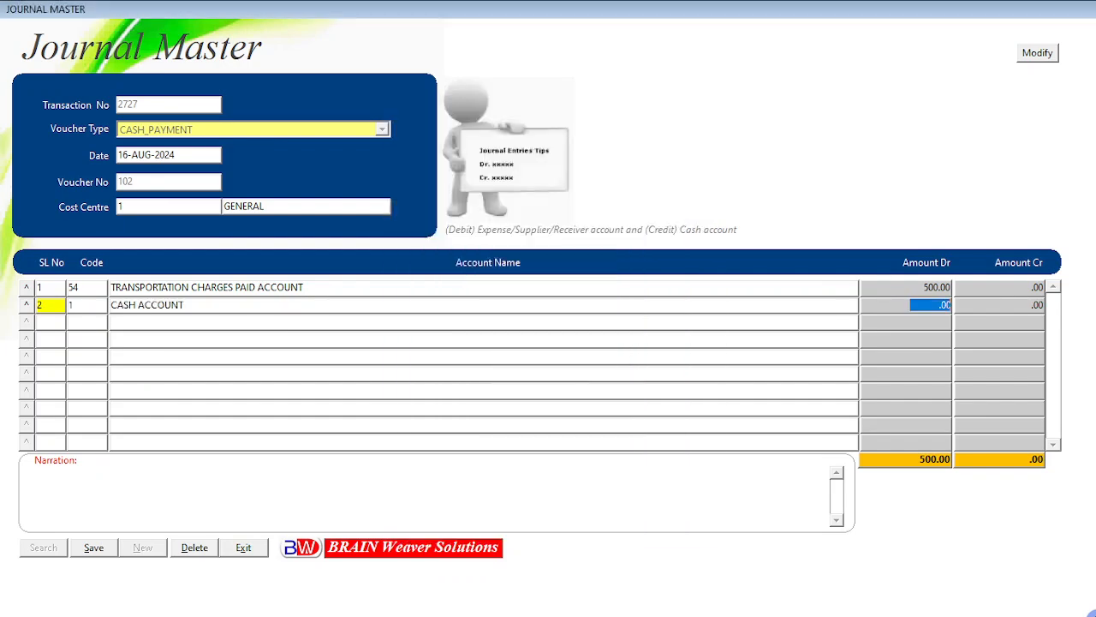
key(Return)
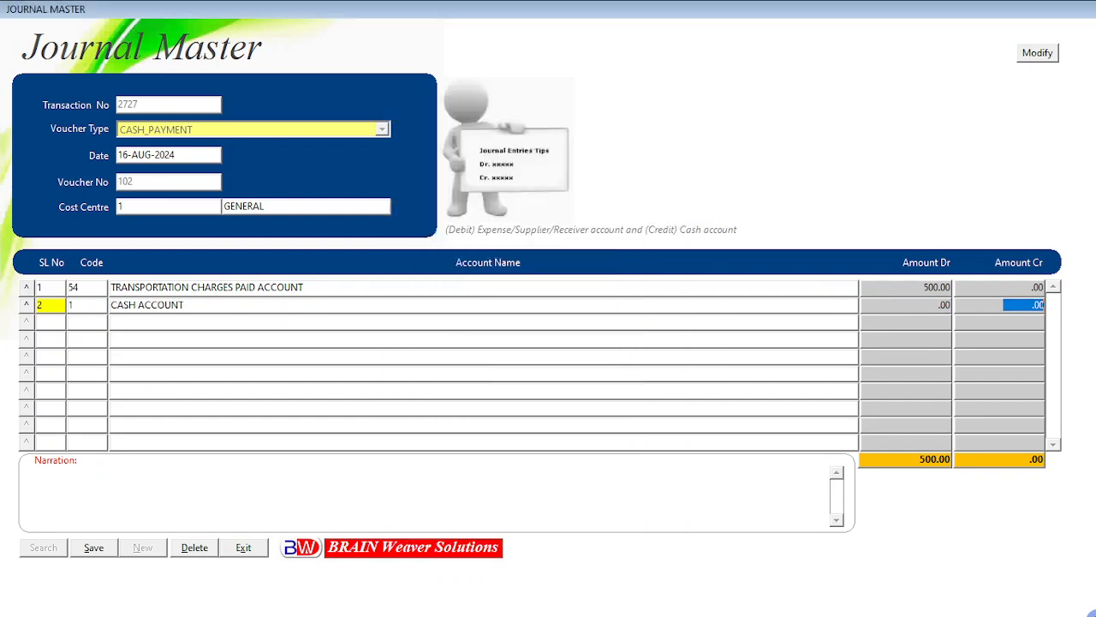
text(500)
key(Return)
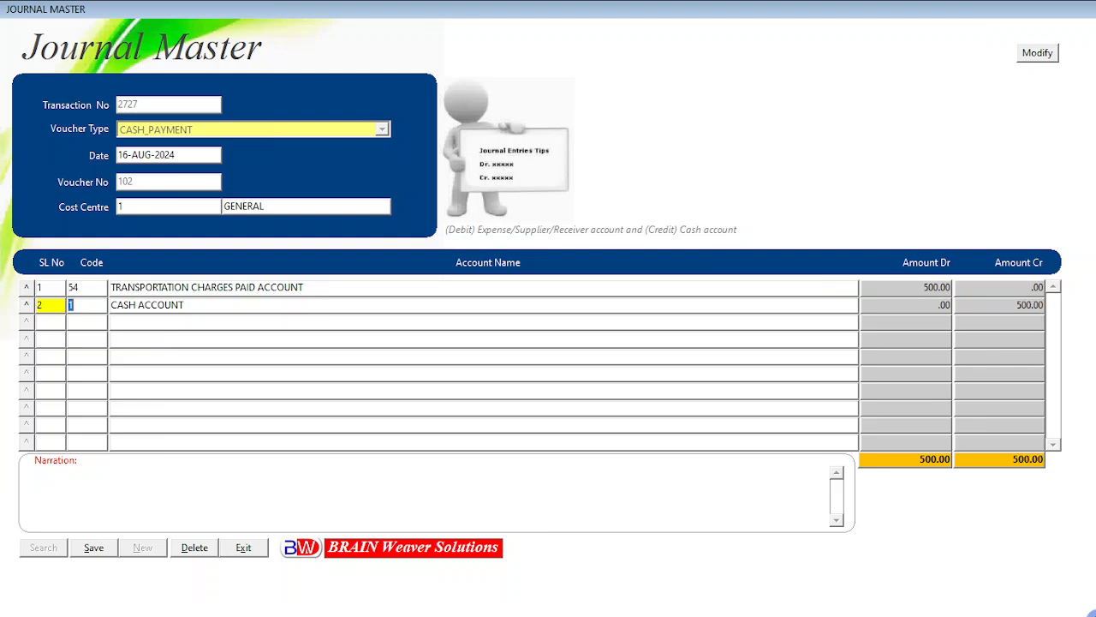
Enter a narration for transportation charges paid vide voucher no. 102 for carrying goods from supplier ABC Company, including the payee's name and vehicle number.
text(BEING TRANSPORTATION)
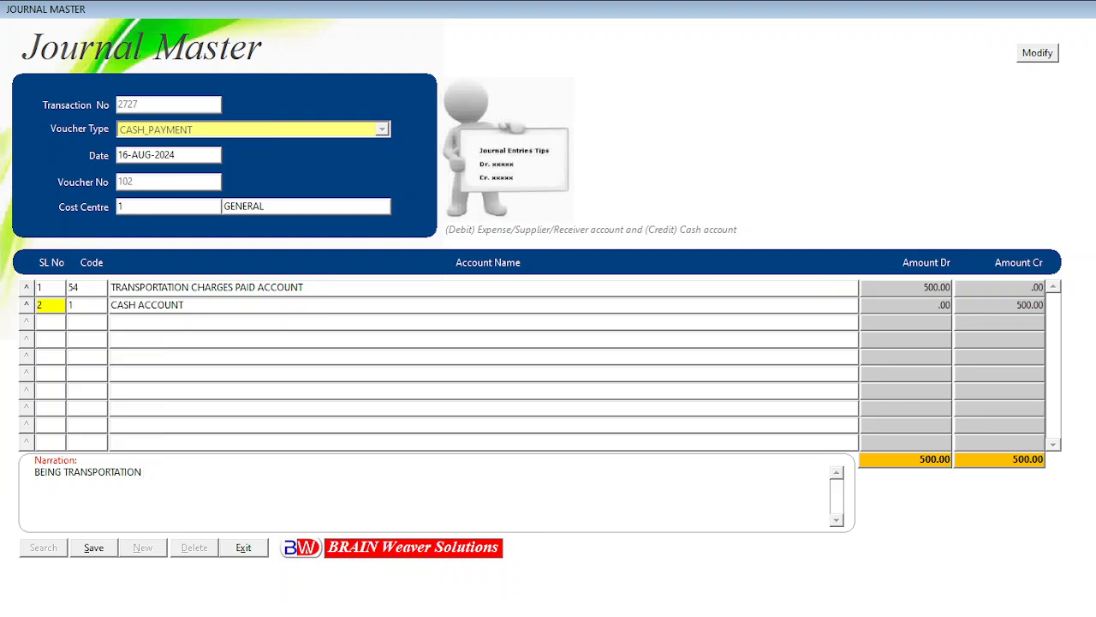
text( CHARGES PAID TO RAM VIDE)
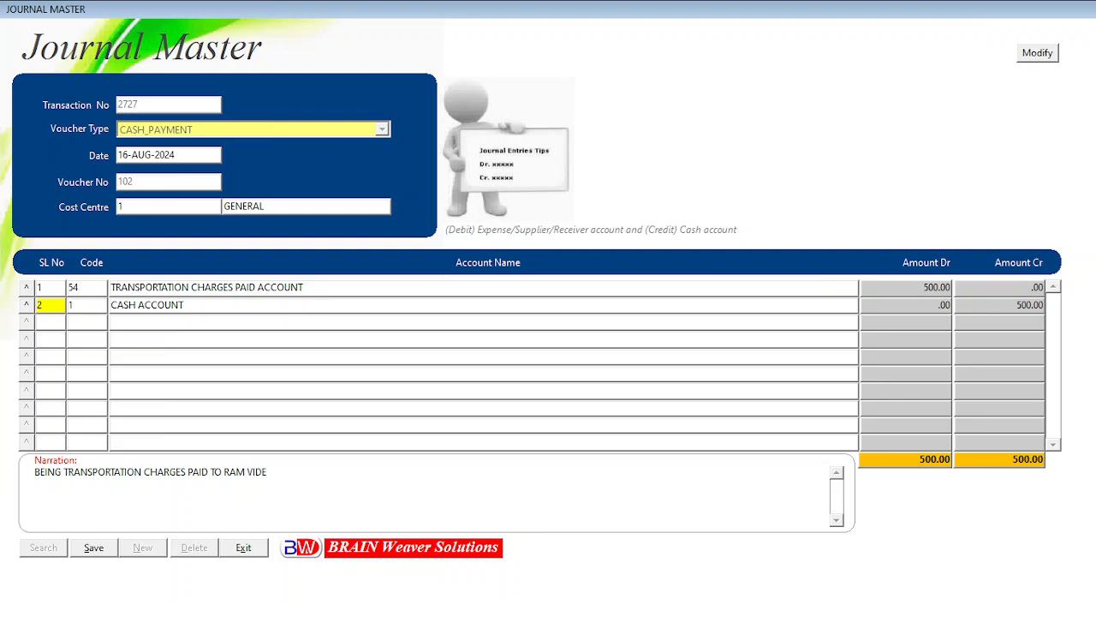
text( VOUCHER NO.102 FOR C)
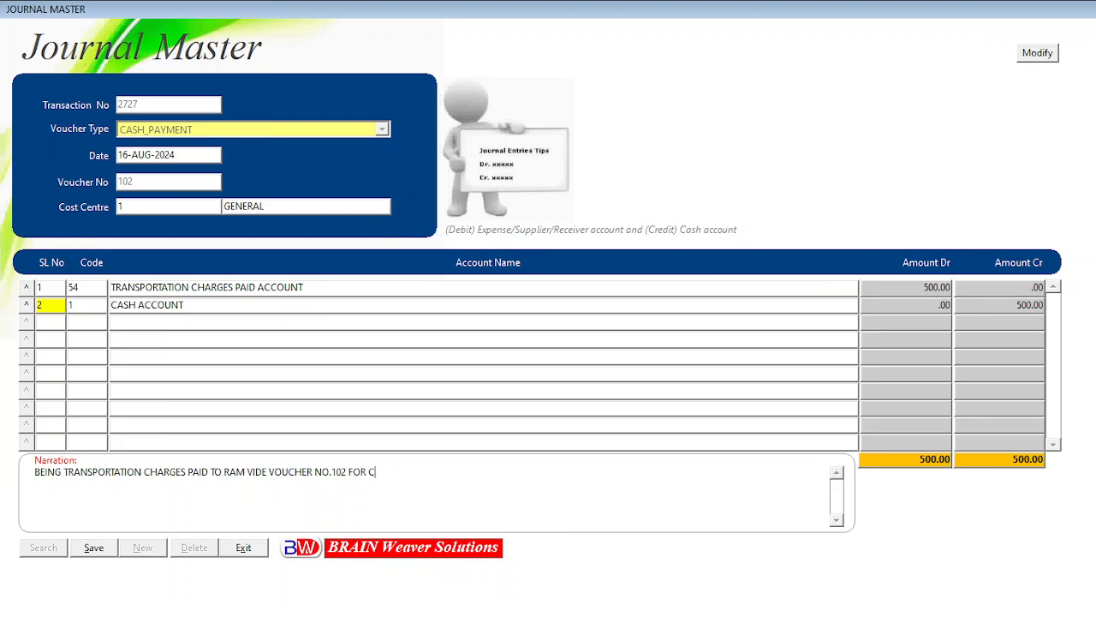
text(ARRYING )
text(GOODS FRO)
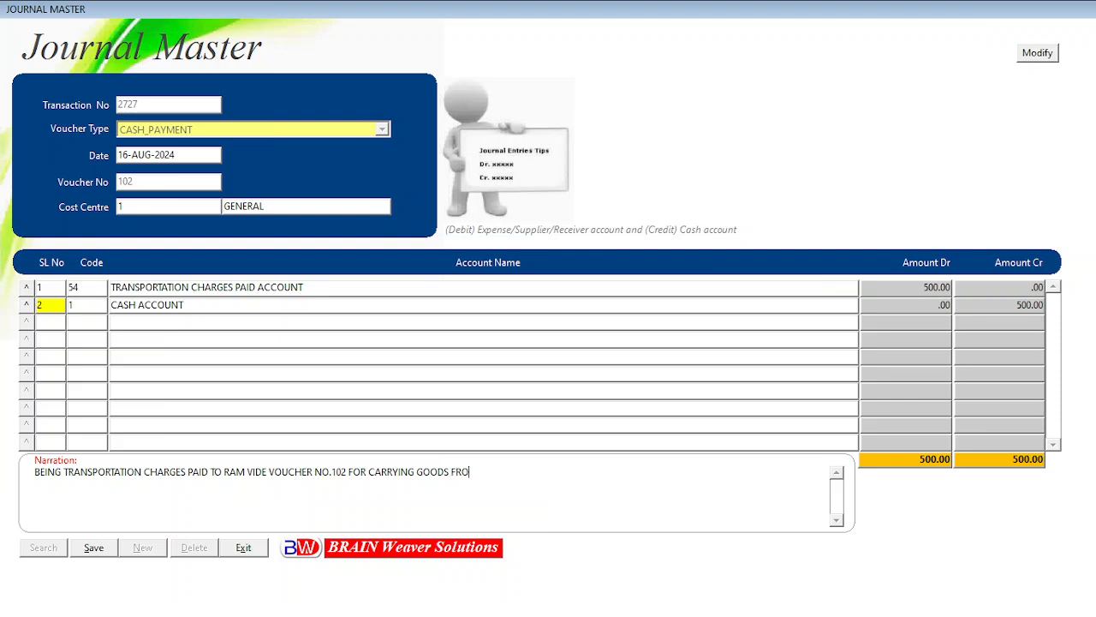
text(M SUPPLIER ABC COMPANY )
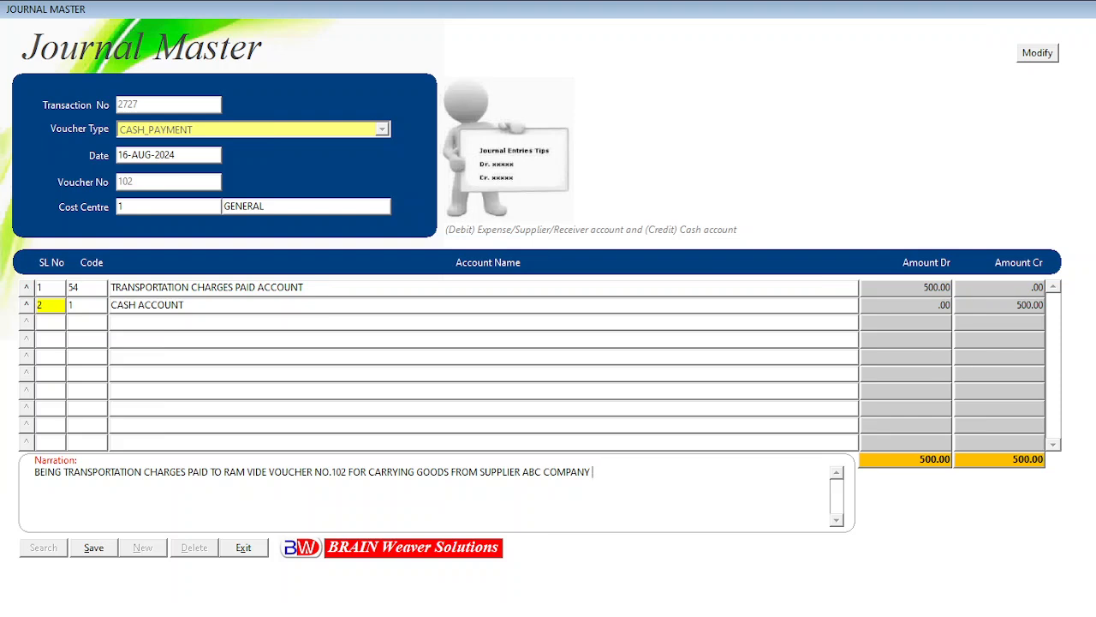
text(VEHICLE NO,KL-64D-7980)
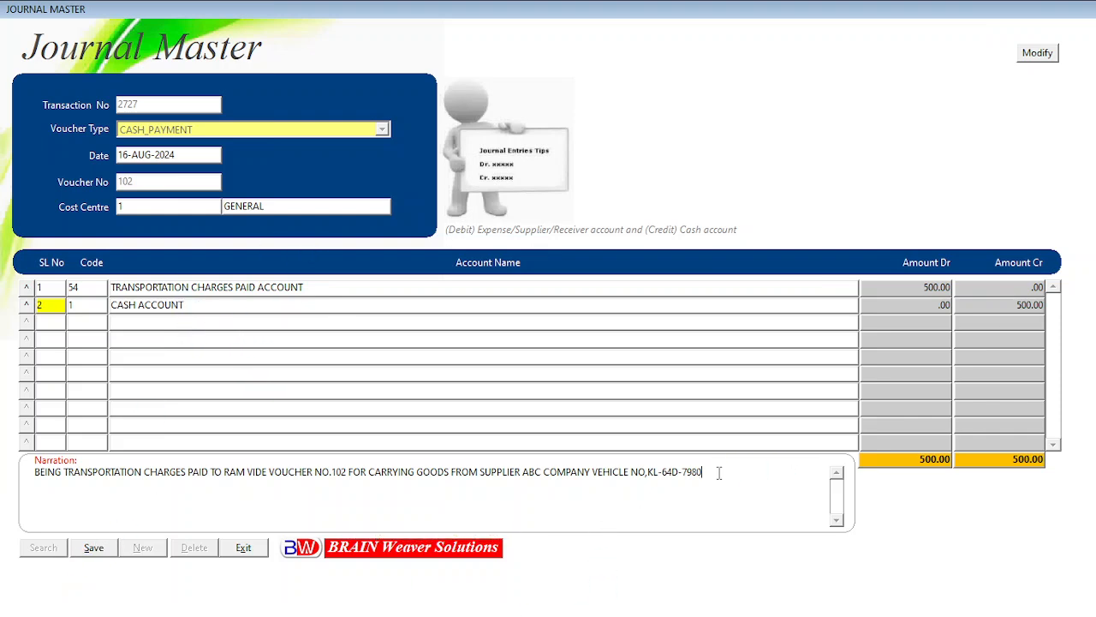
Save the transportation cash payment voucher and leave Journal Master.
click(95, 555)
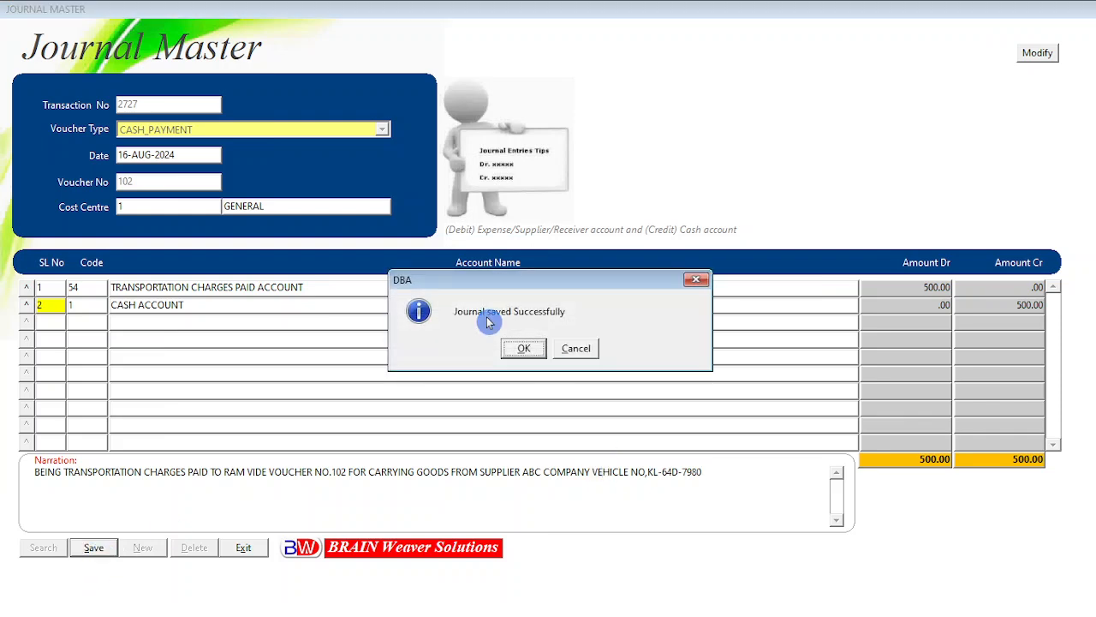
click(525, 355)
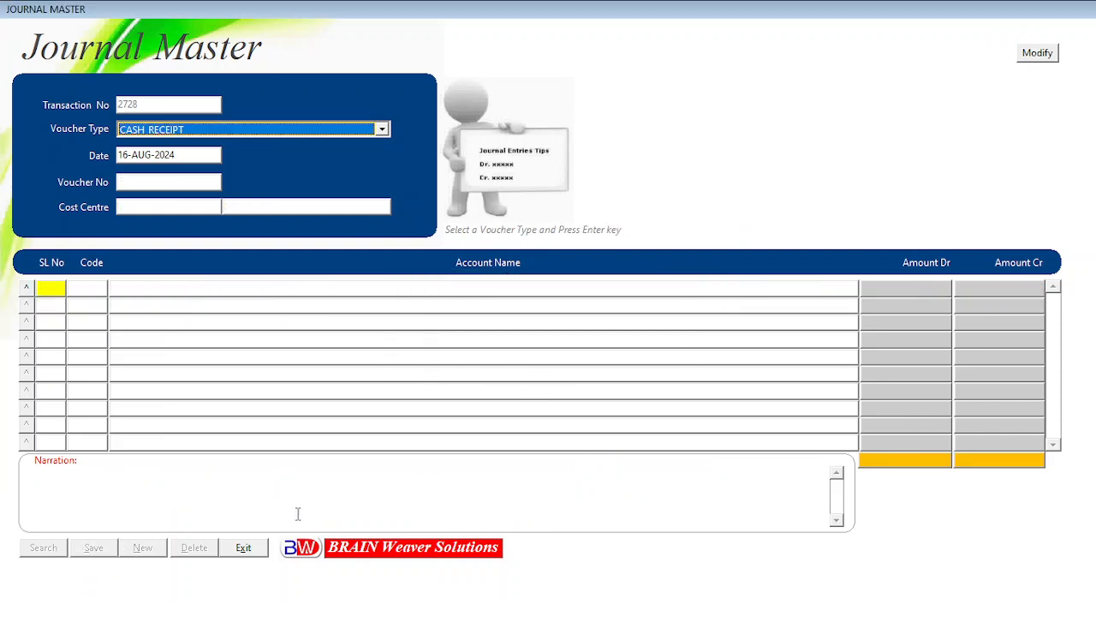
click(244, 552)
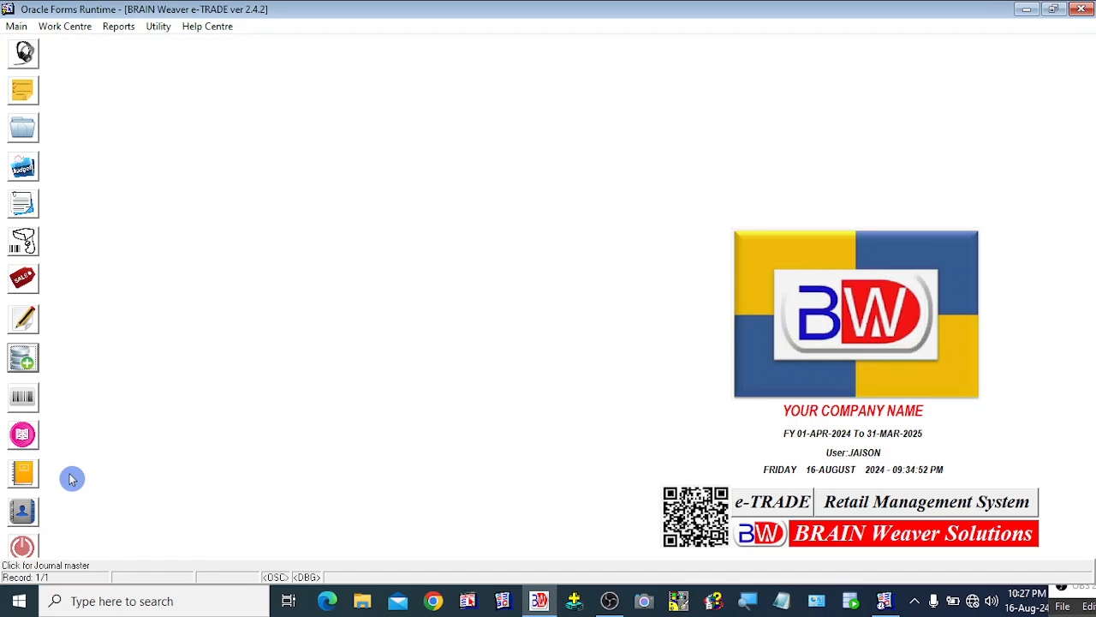
Open the Journal Register, go to the last record, and examine the debit and credit rows of the transportation payment.
click(22, 476)
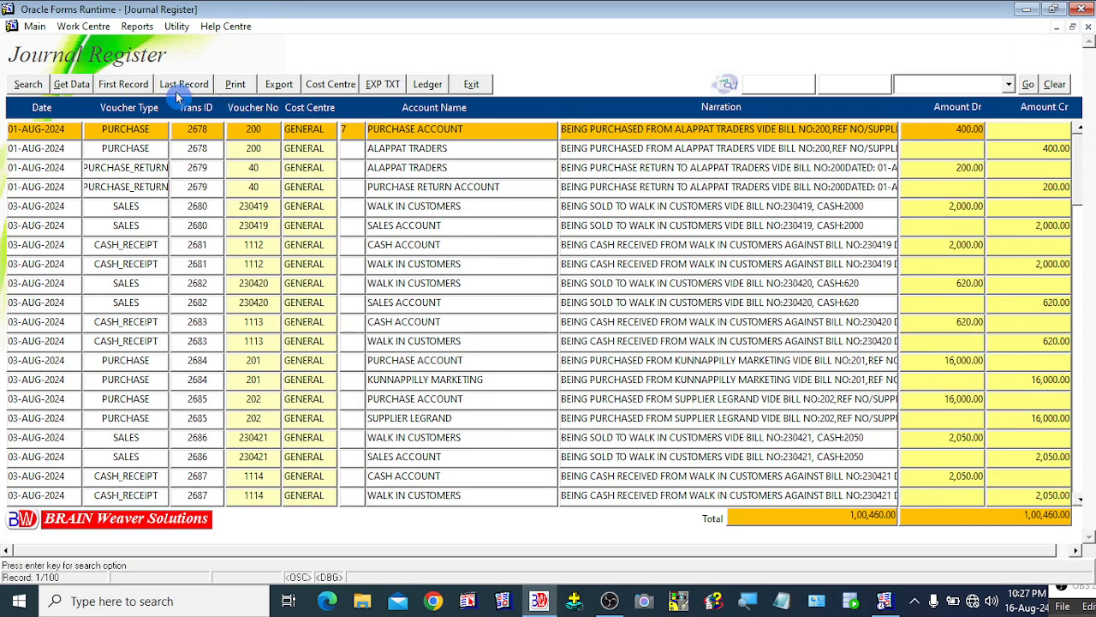
click(183, 85)
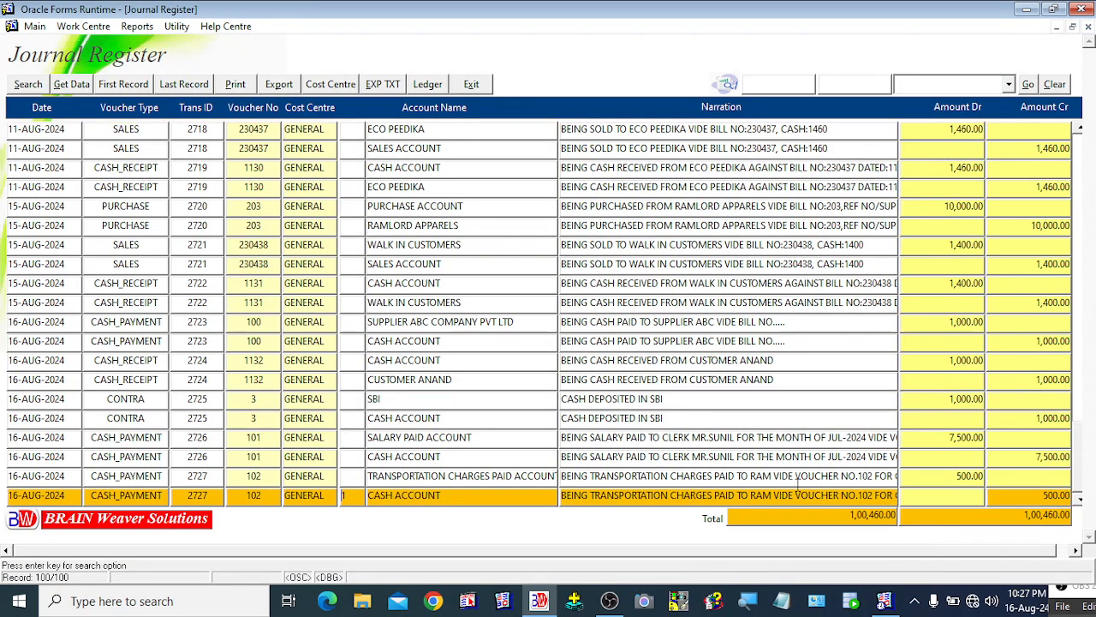
click(751, 476)
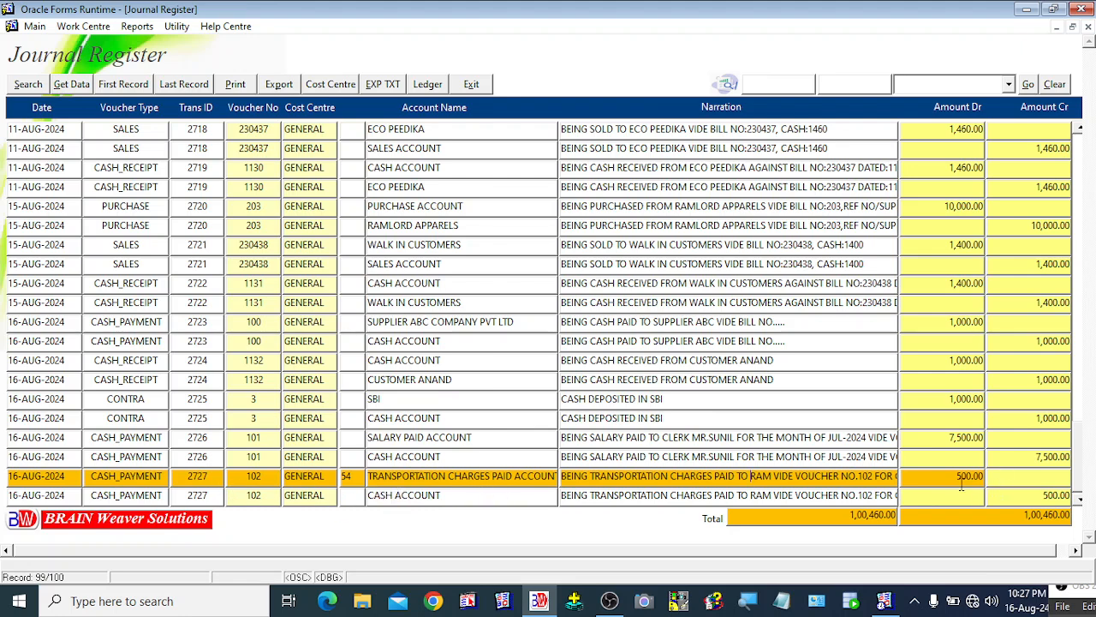
click(490, 497)
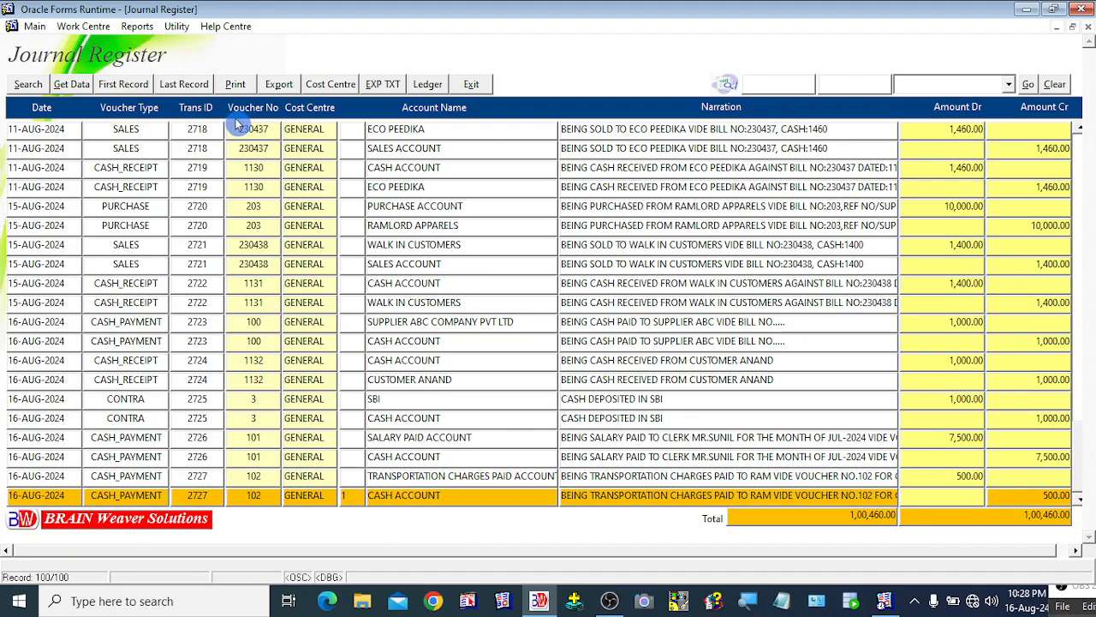
Preview the transportation voucher's printout at full window size, close the preview, and leave the Journal Register.
click(234, 89)
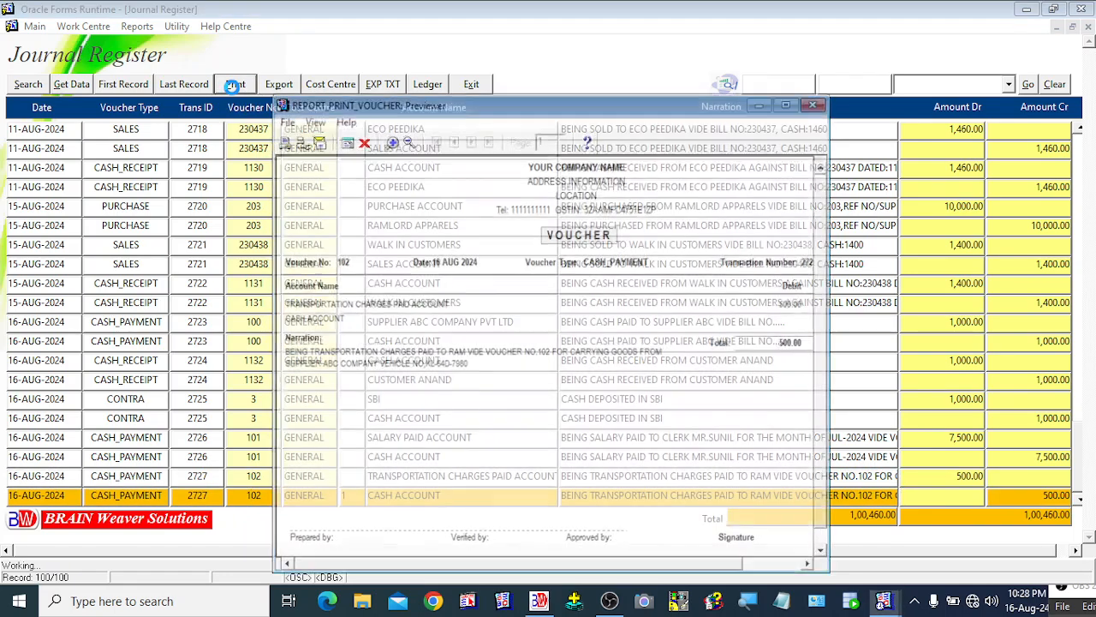
click(789, 102)
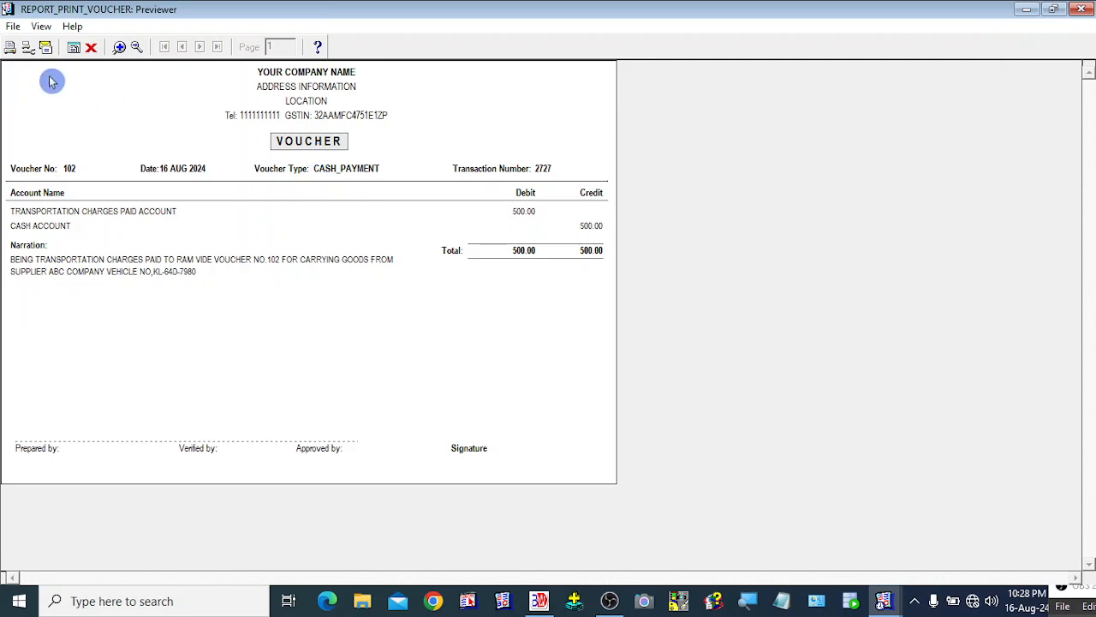
click(91, 47)
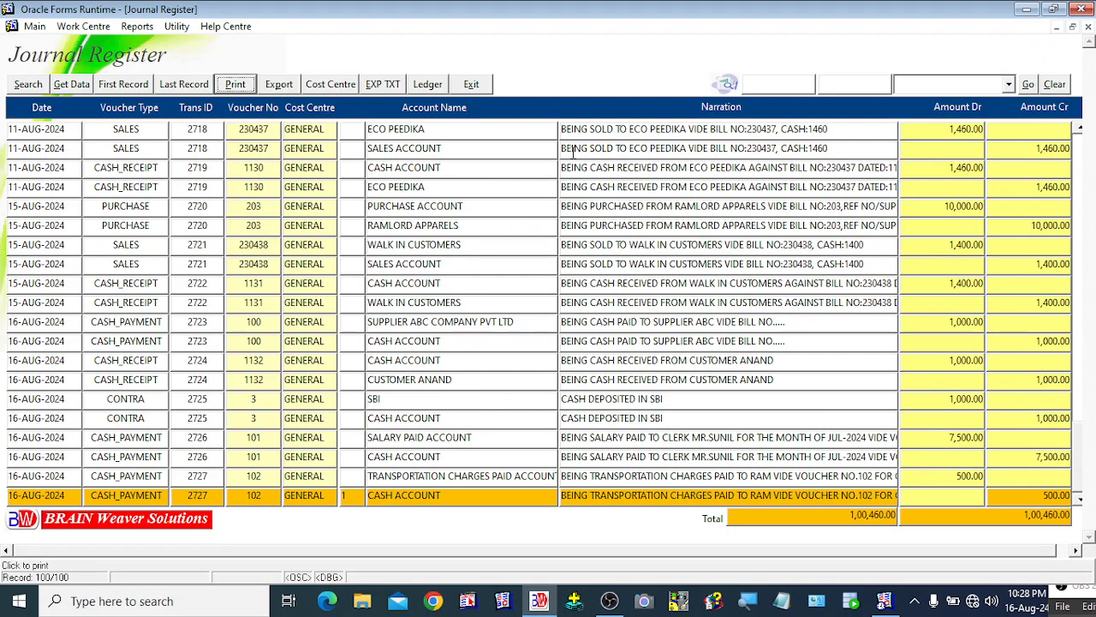
click(471, 84)
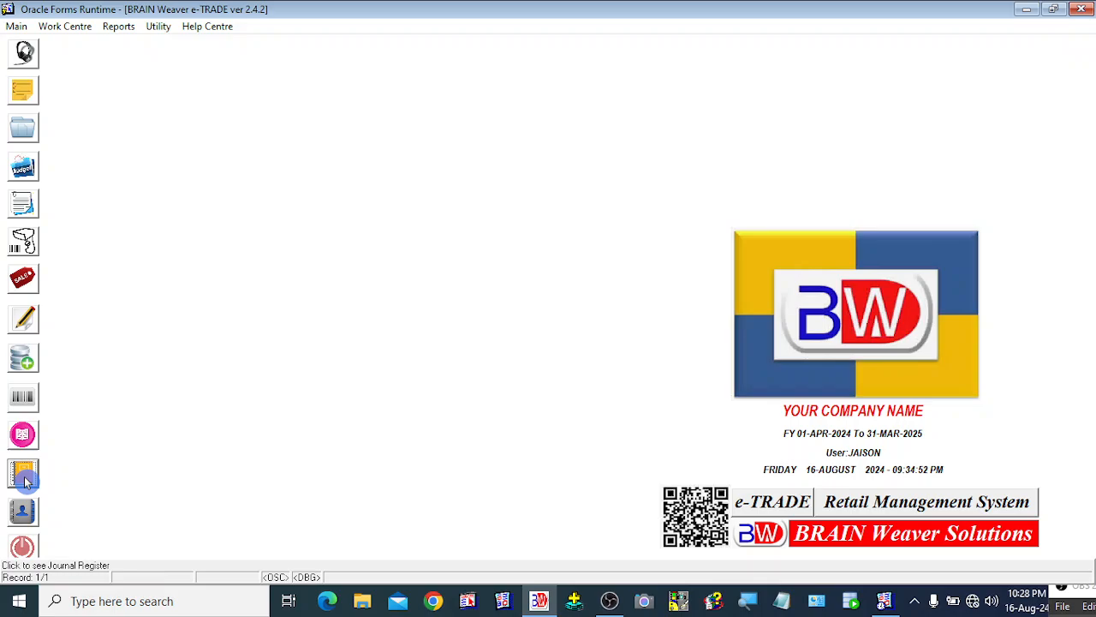
Open Journal Master and set the new voucher's type to CONTRA.
click(26, 361)
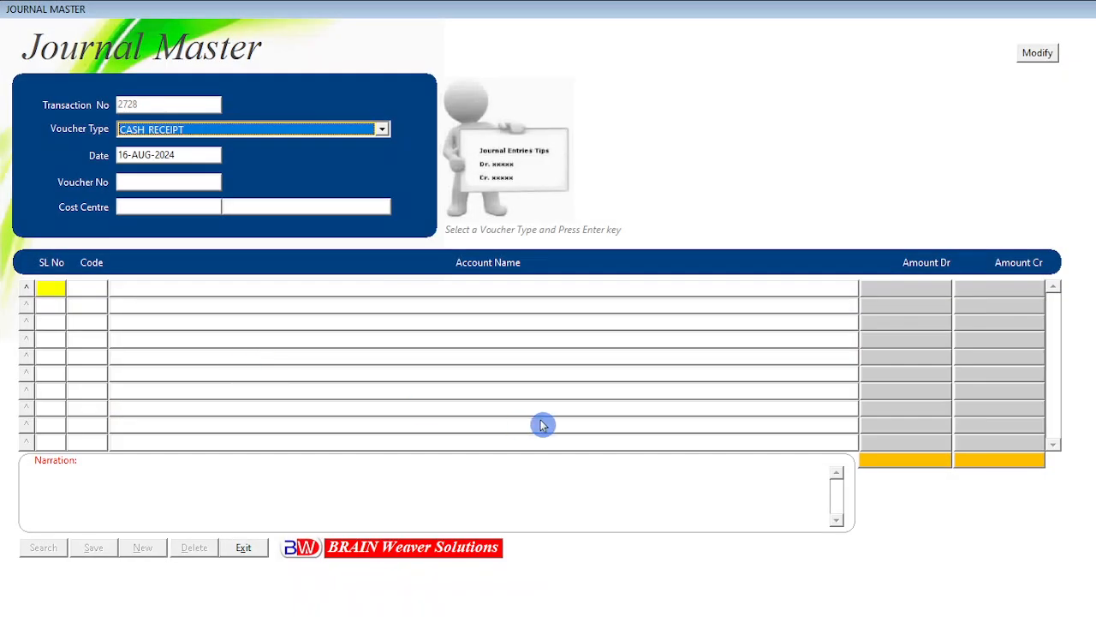
key(alt+Down)
key(Down)
key(Down)
key(Down)
key(Down)
key(Down)
key(Down)
key(Down)
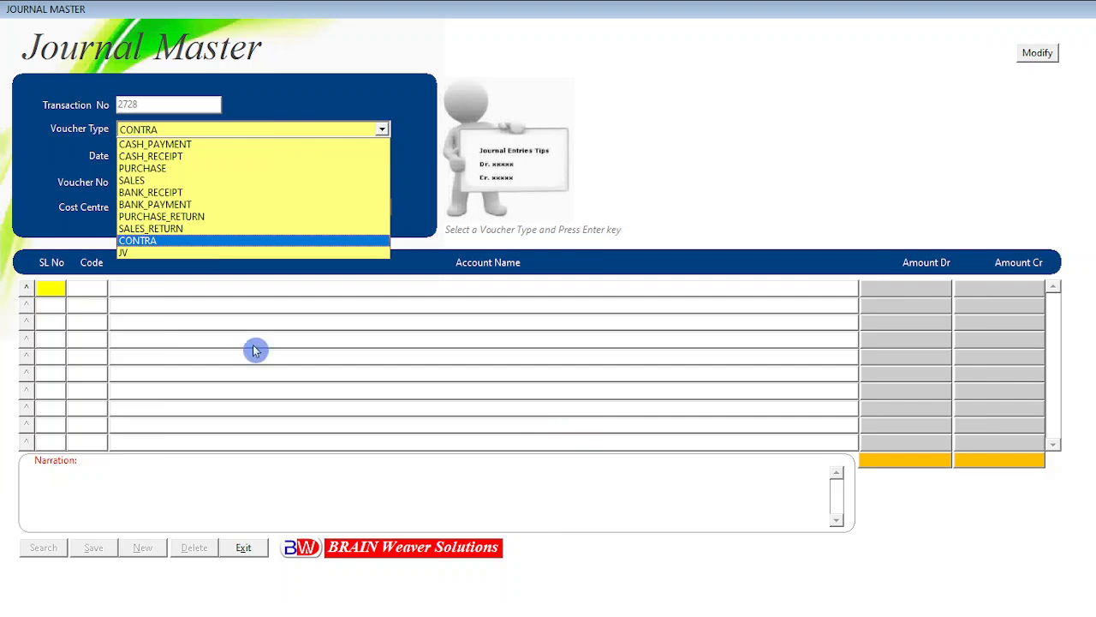
click(157, 242)
key(Return)
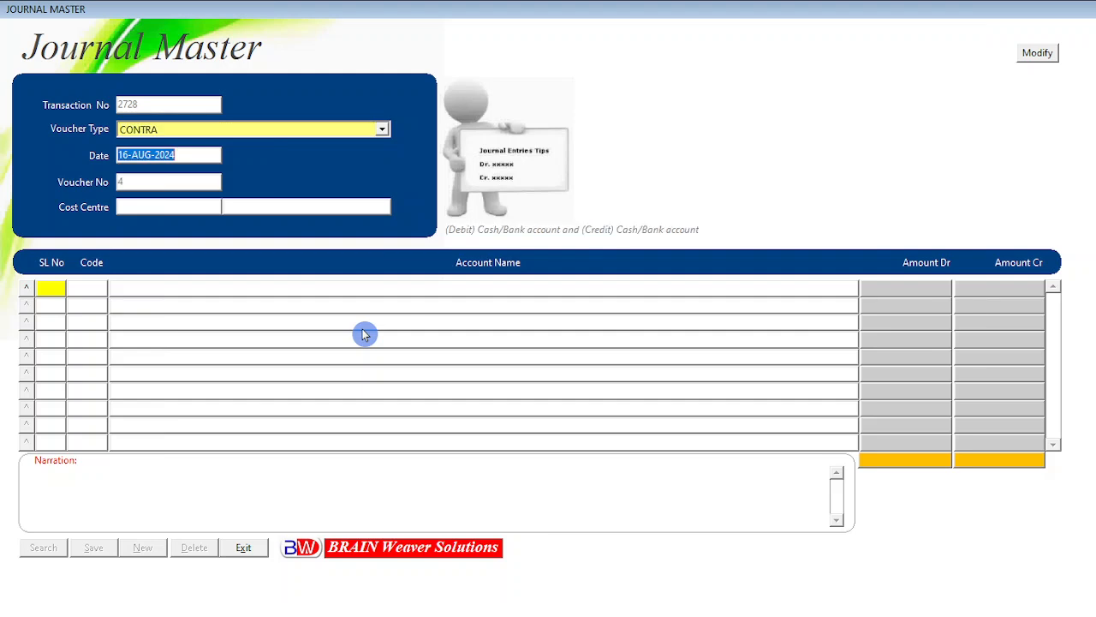
Accept the voucher date of 16-AUG-2024 and assign the GENERAL cost centre to the contra voucher.
key(Return)
key(Down)
key(Down)
key(Down)
key(Down)
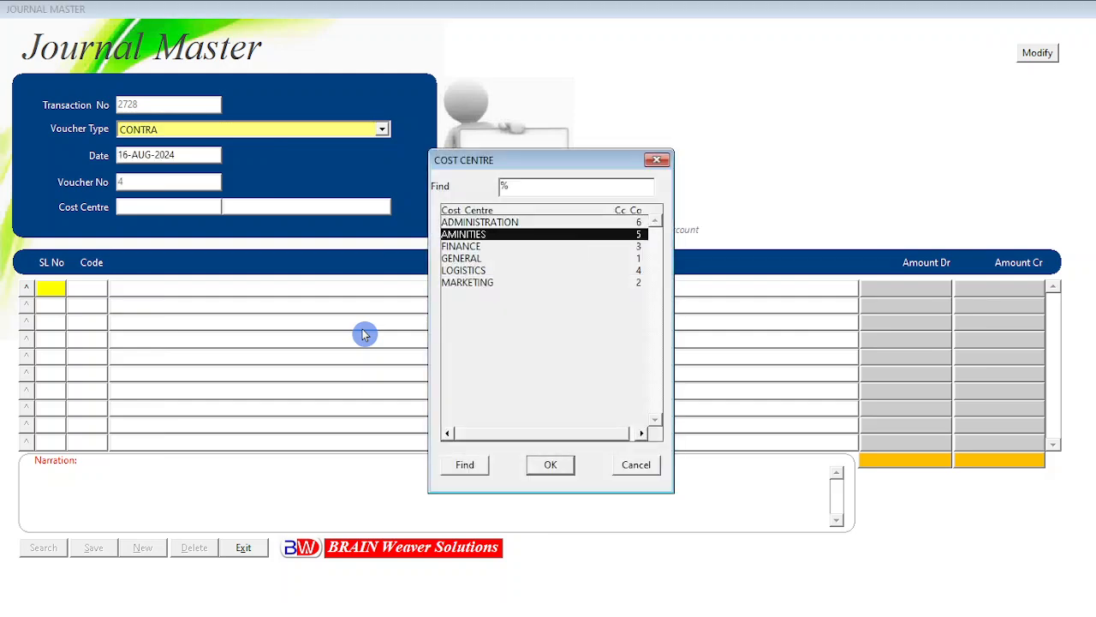
key(Up)
key(Return)
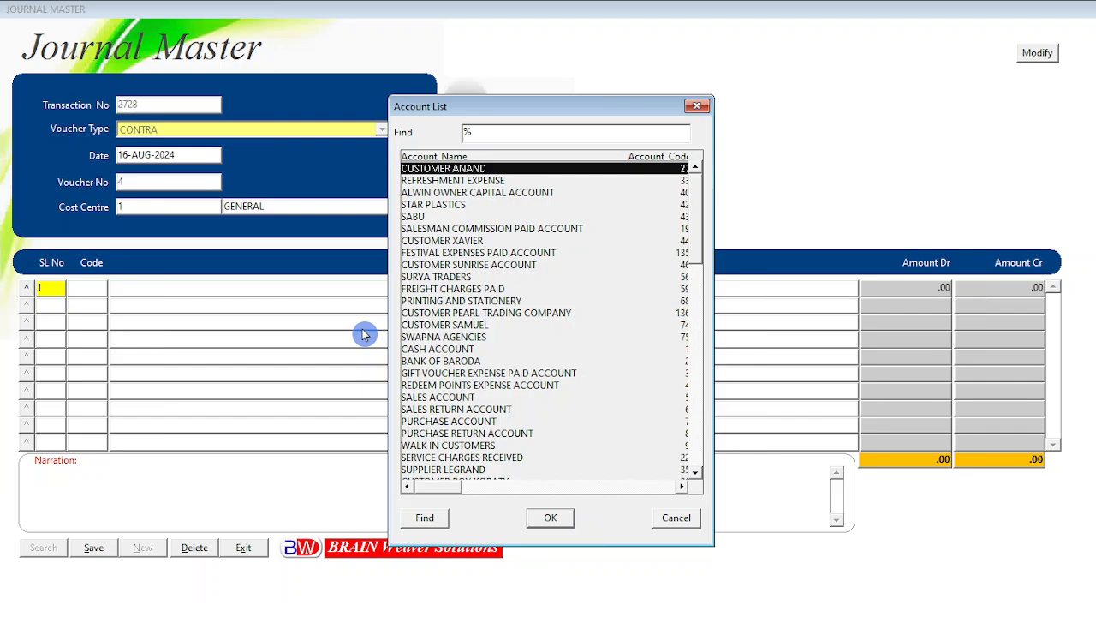
Add the SBI account as the first entry row with a debit amount of 10,000.
text(sbi)
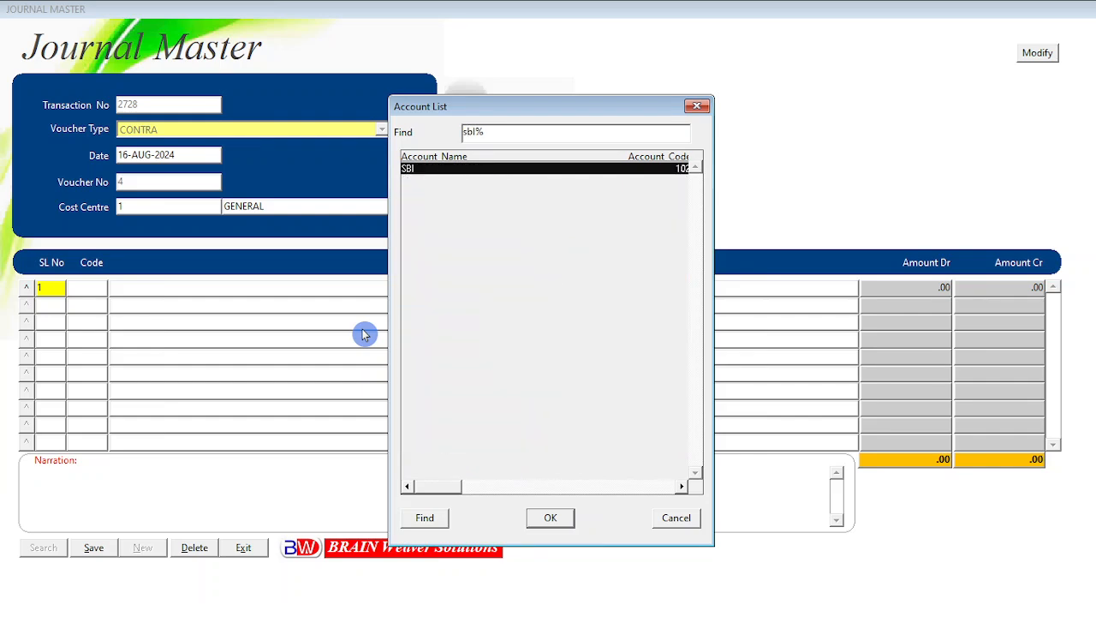
key(Return)
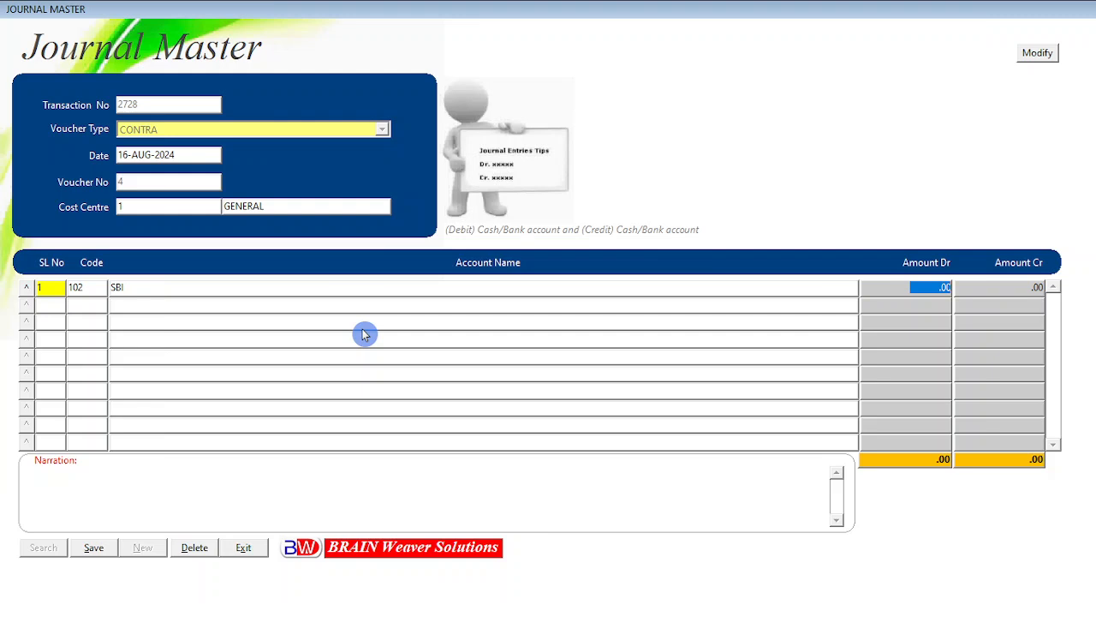
text(100)
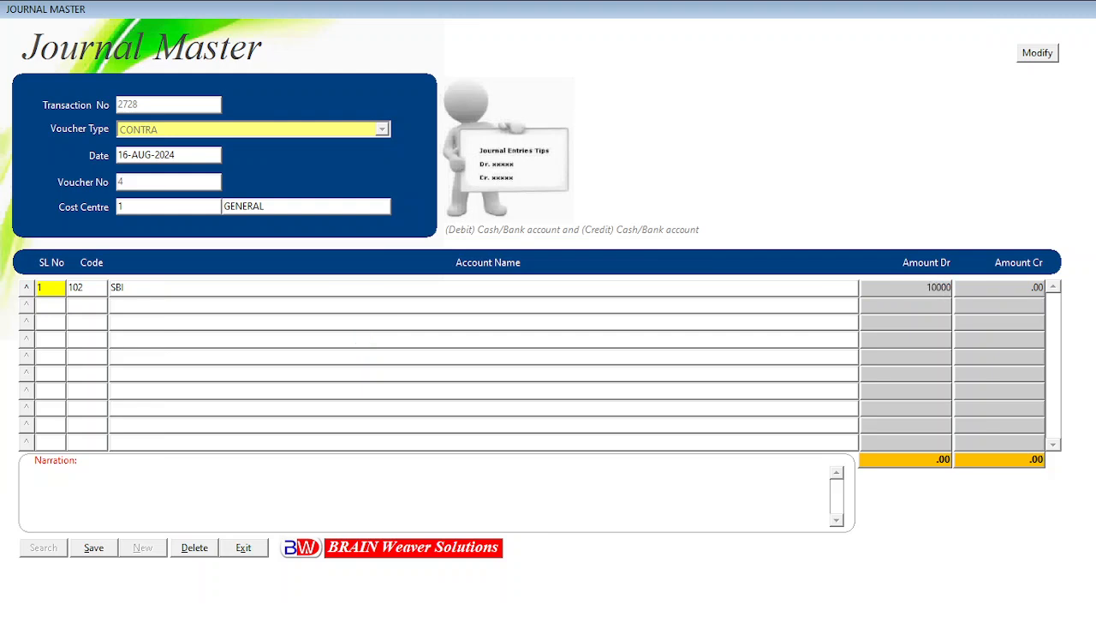
key(Return)
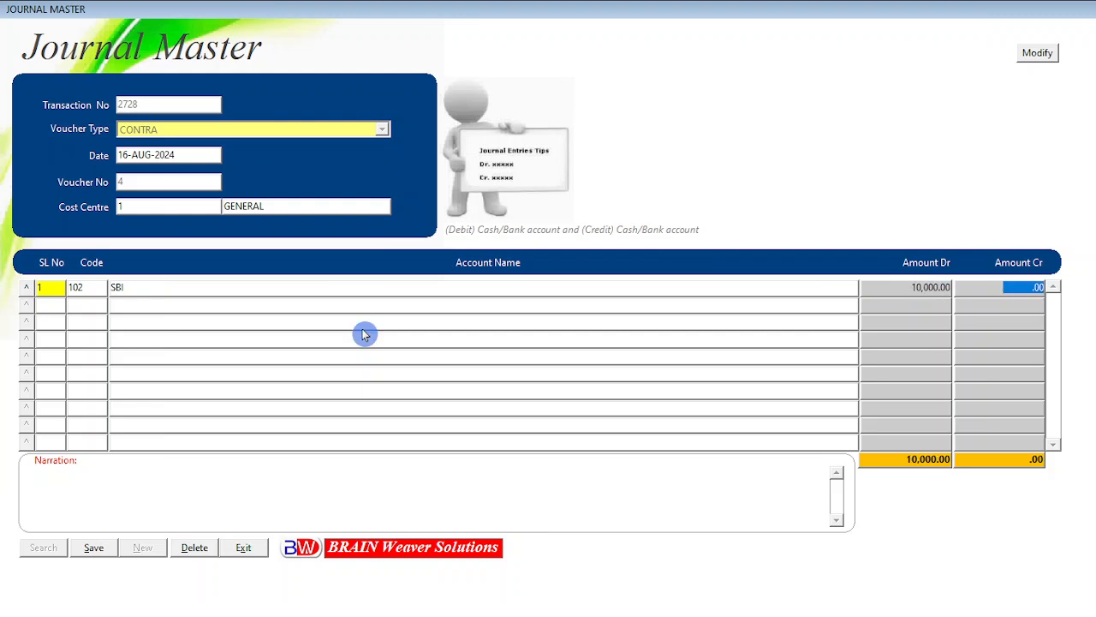
key(Return)
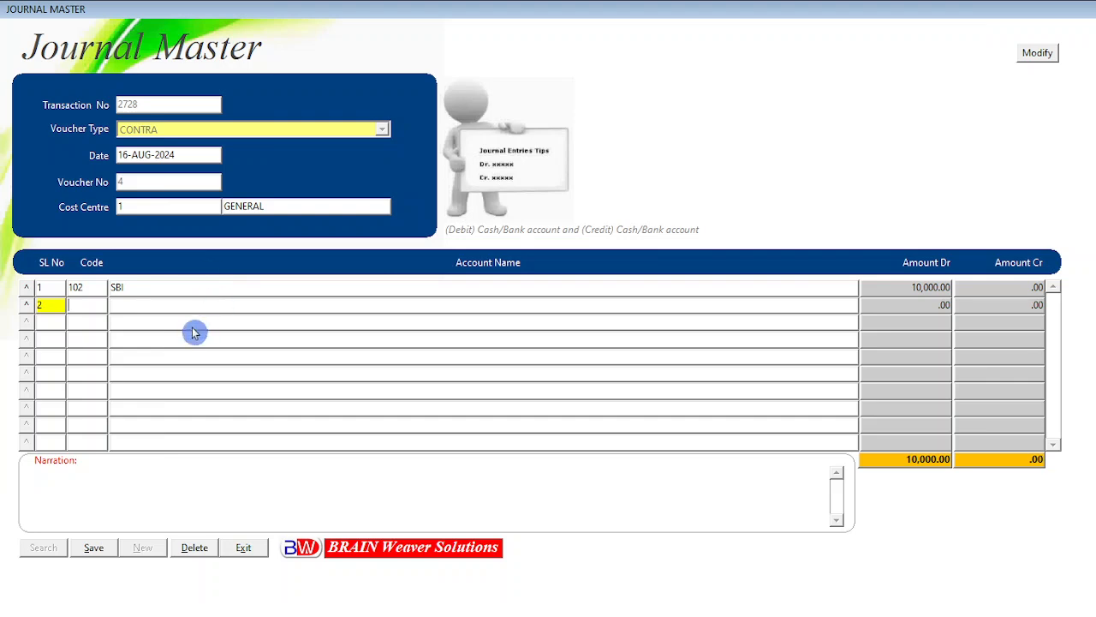
Add CASH ACCOUNT as the second entry row with a credit amount of 10,000.
click(287, 309)
text(caSH ACCOUNT%)
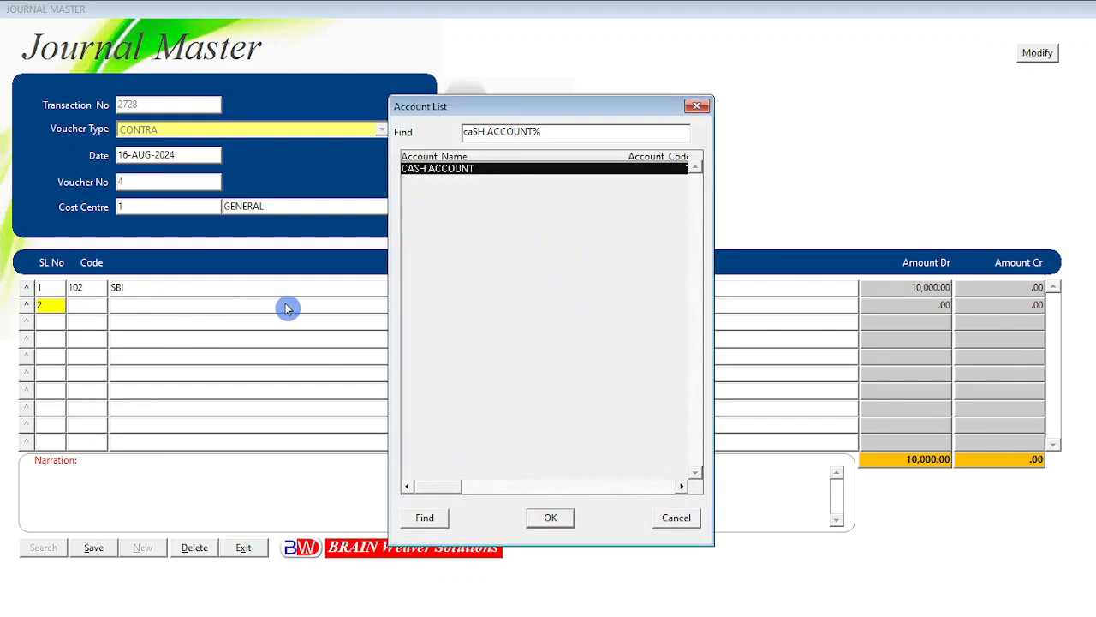
key(Return)
key(Return)
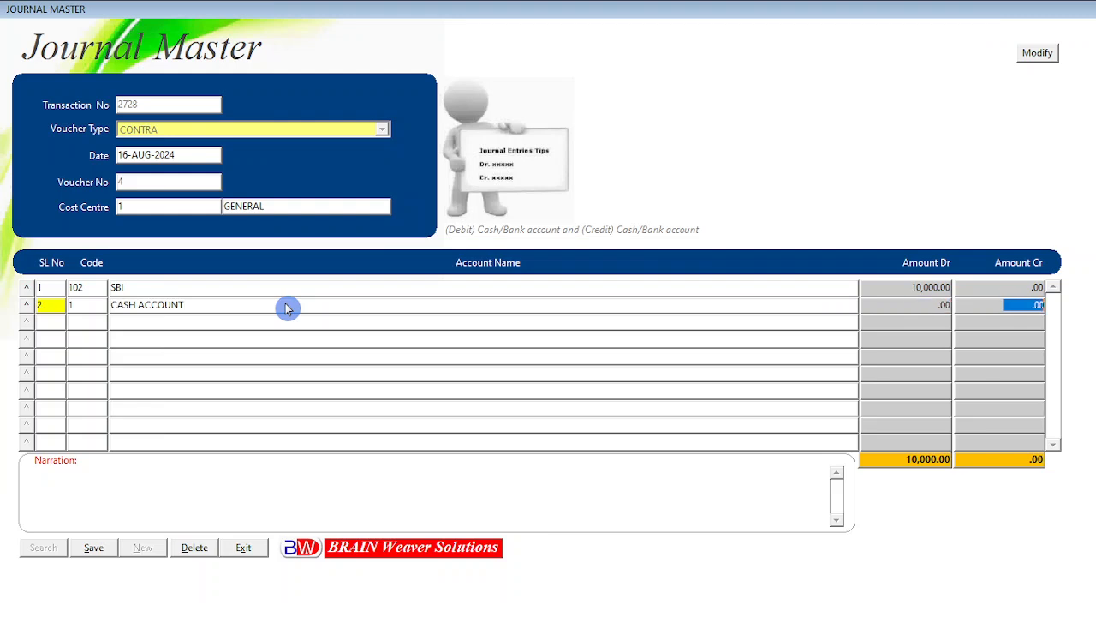
text(10,000)
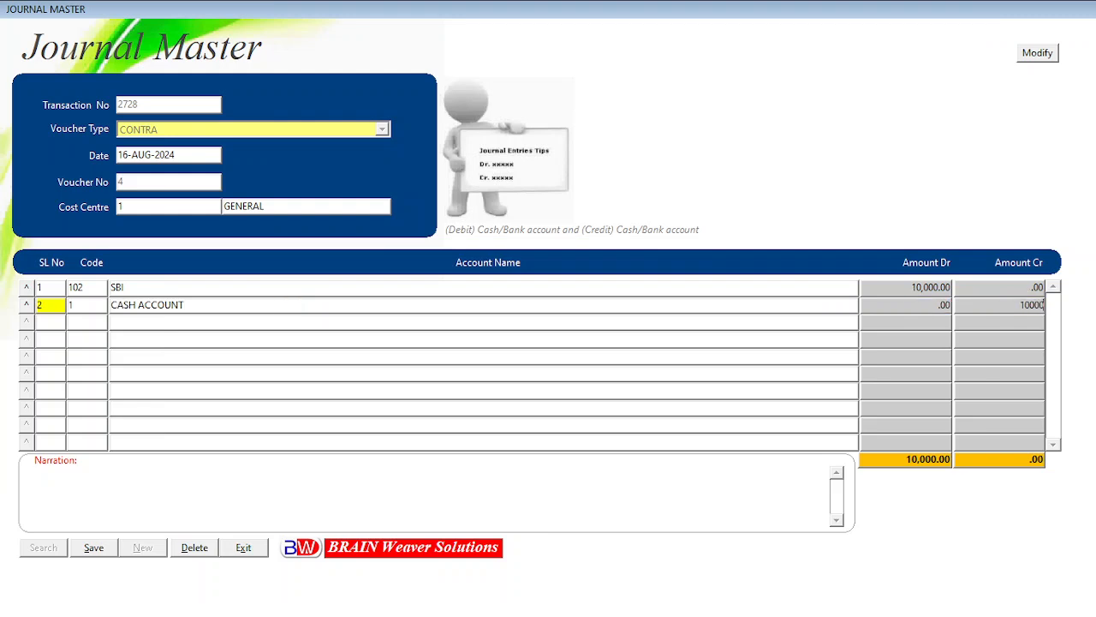
key(Return)
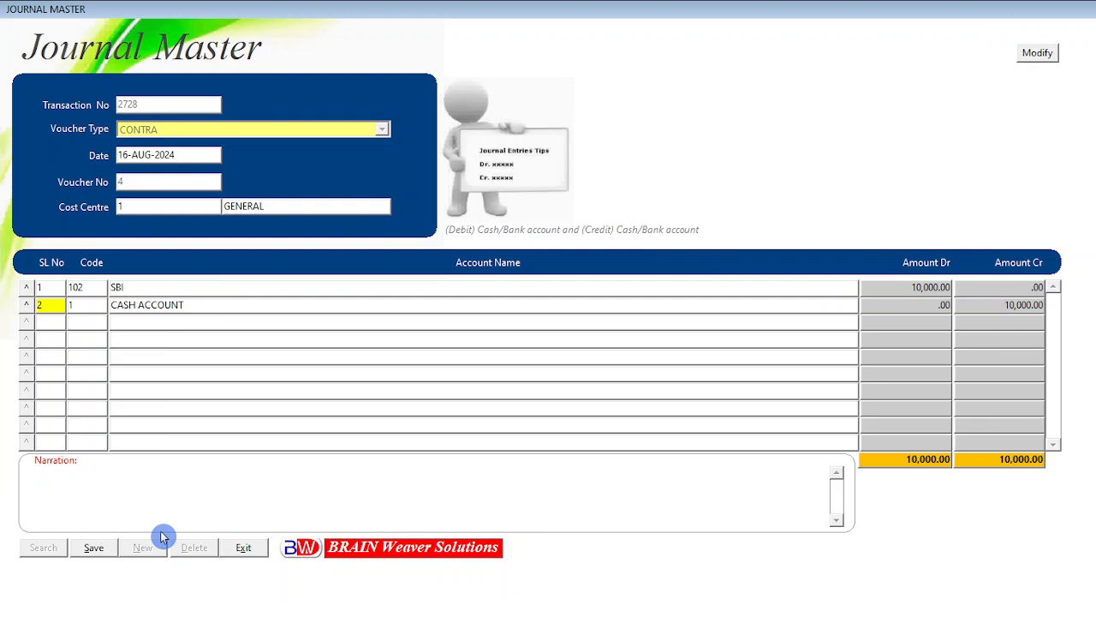
Enter the narration "BEING CASH DEPOSITED INTO THE BANK VIDE VOUCHER NO.4".
text(BEING CASH )
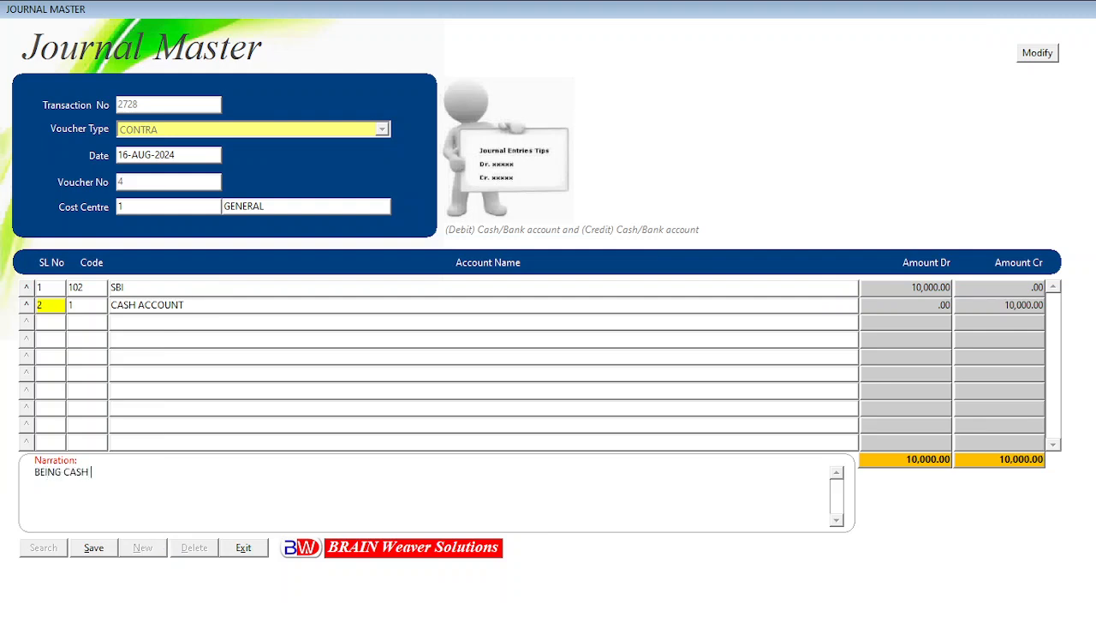
text(DEPOSITED INTO THE BANK)
key(BackSpace)
key(BackSpace)
key(BackSpace)
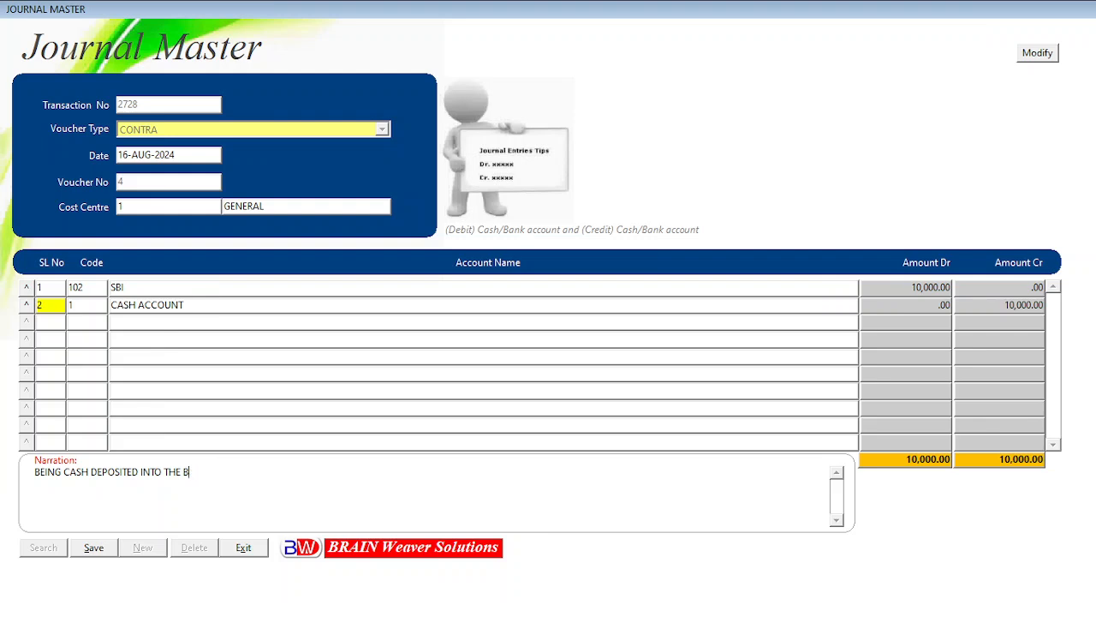
text(ANK VIDE VOUCHER NO.)
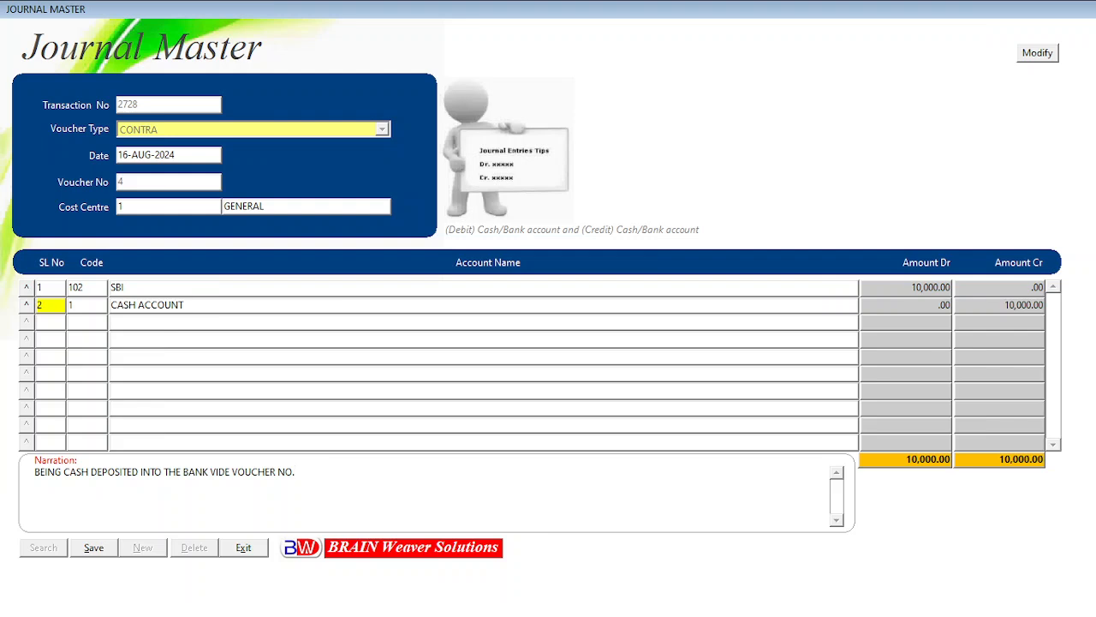
text(4)
Save the contra voucher and leave Journal Master.
click(93, 553)
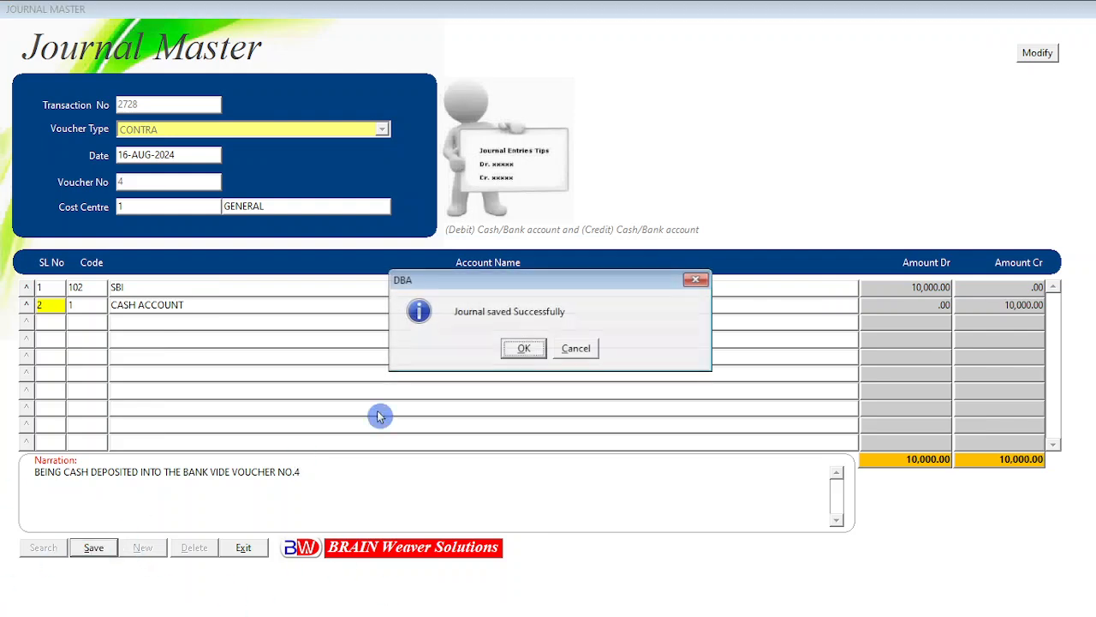
click(526, 351)
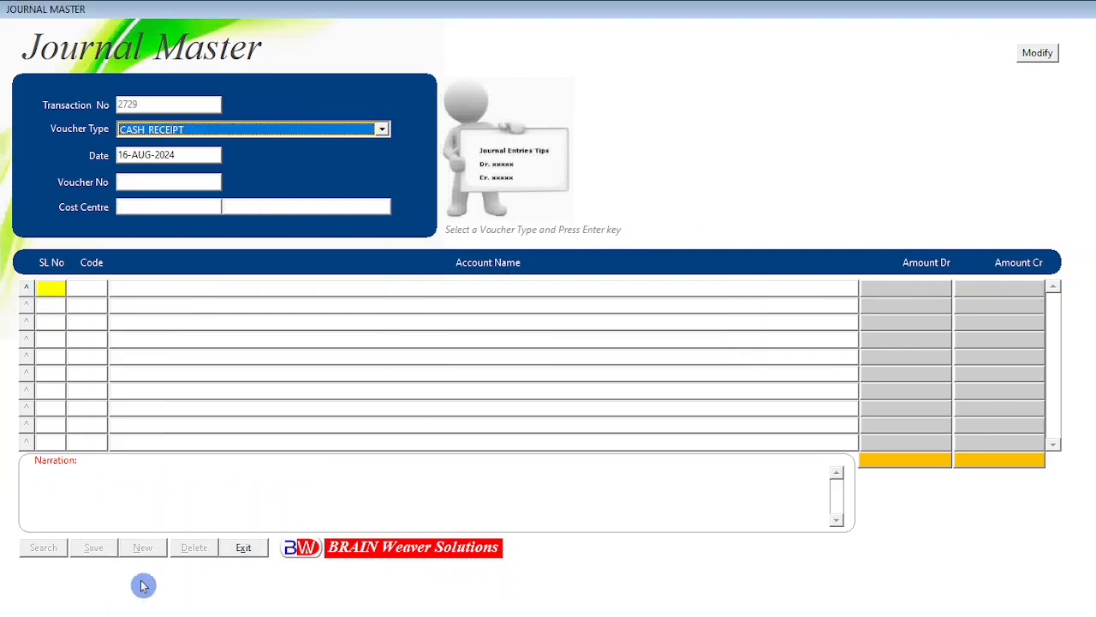
click(241, 548)
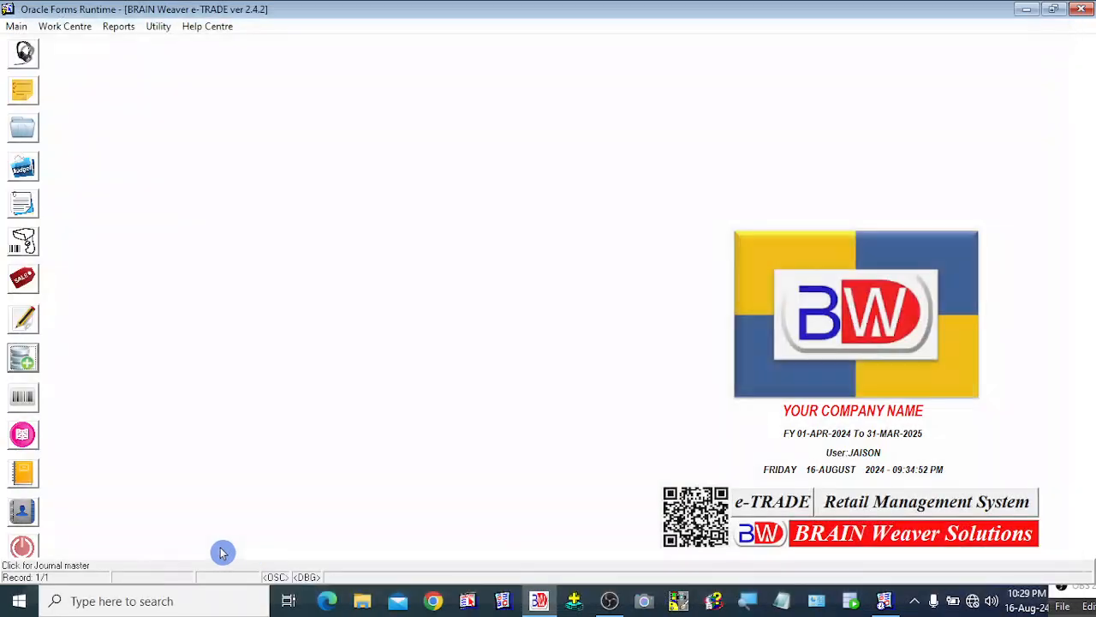
Examine the SBI debit and CASH ACCOUNT credit rows of the contra voucher among the Journal Register's last records, and leave the register.
click(24, 495)
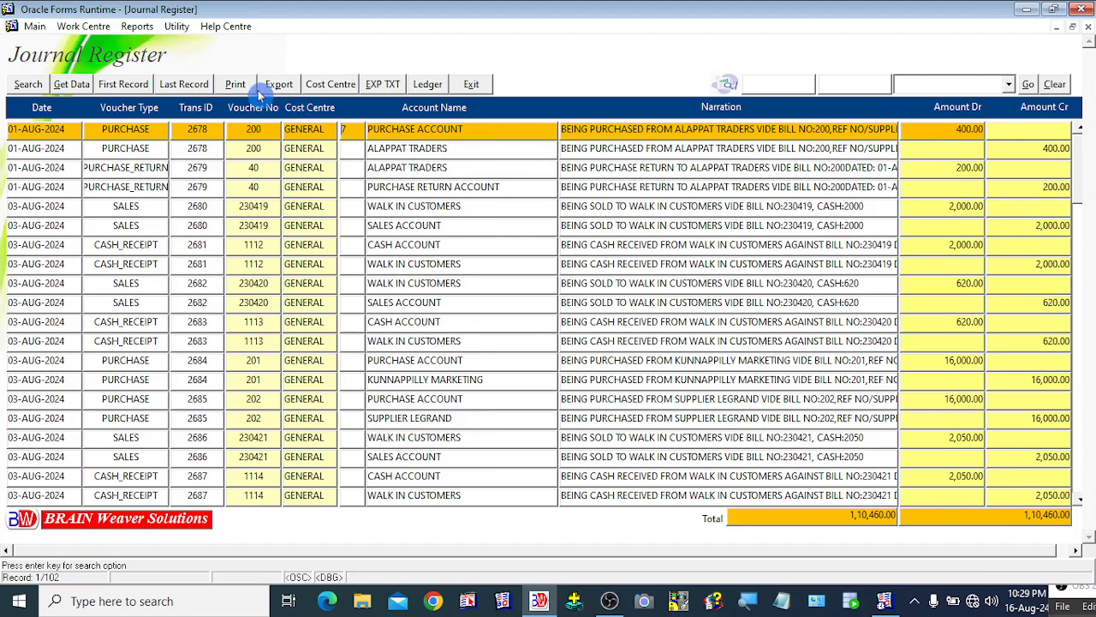
click(183, 84)
click(389, 480)
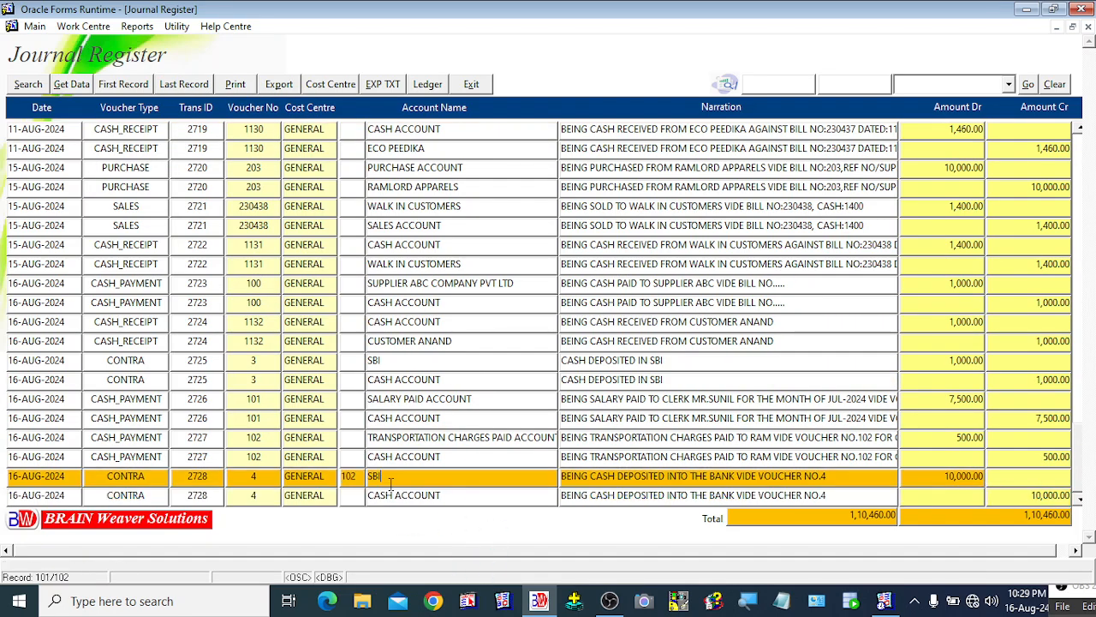
click(144, 495)
click(149, 478)
click(382, 495)
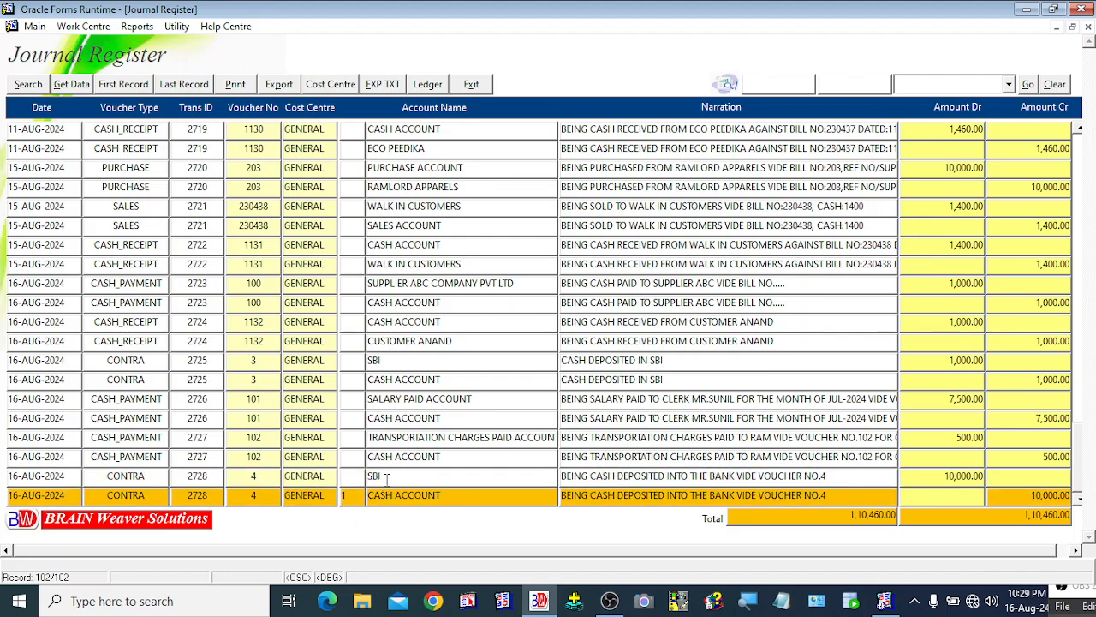
click(387, 480)
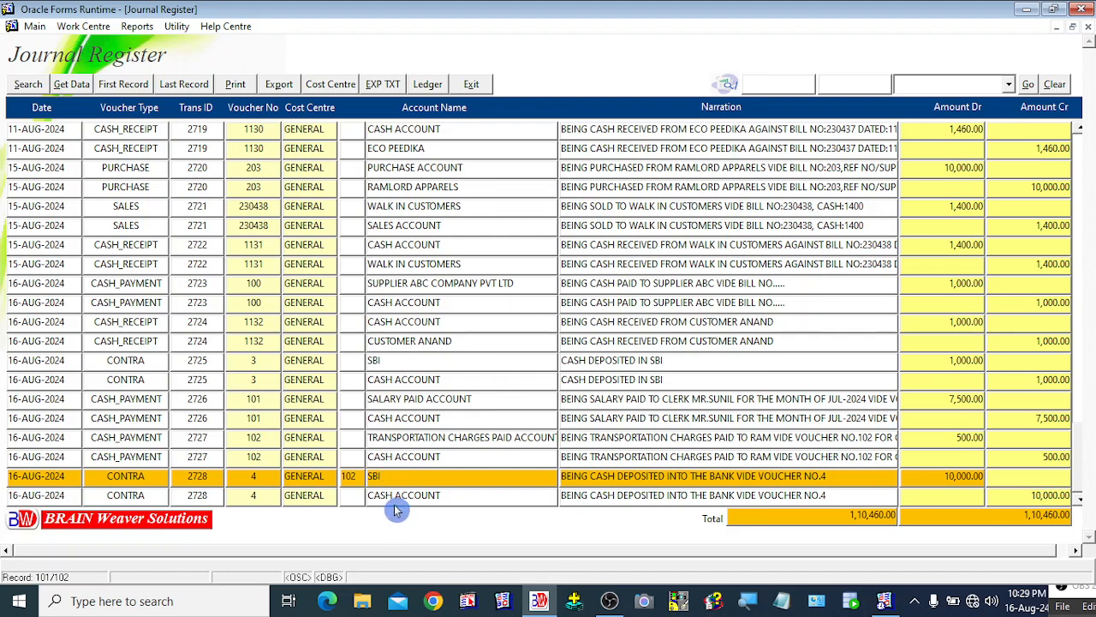
click(393, 496)
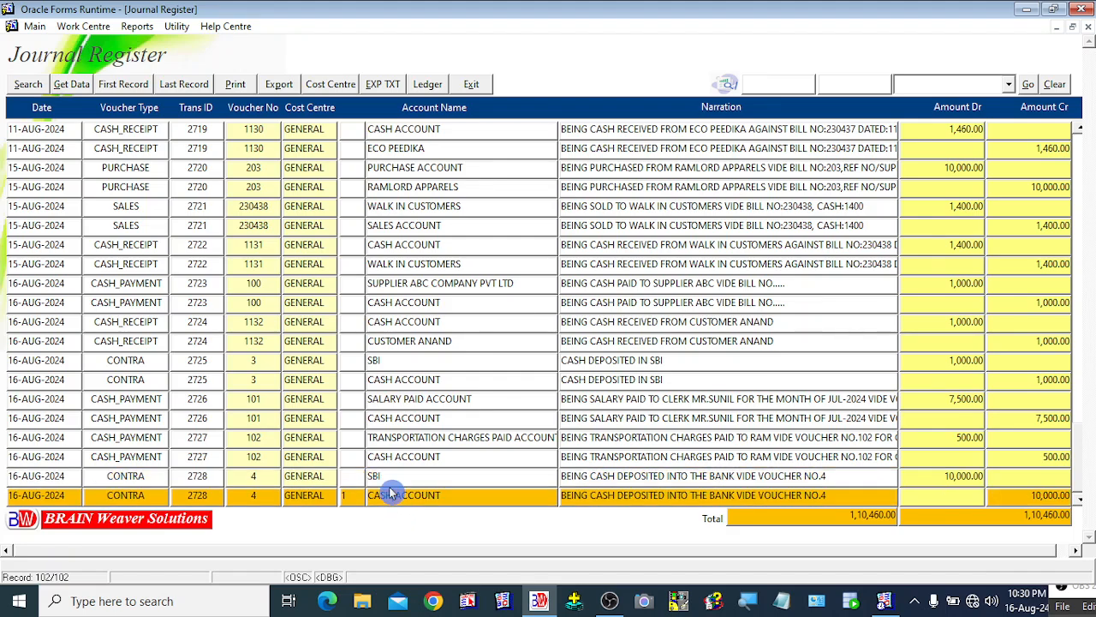
click(387, 479)
click(383, 496)
click(386, 479)
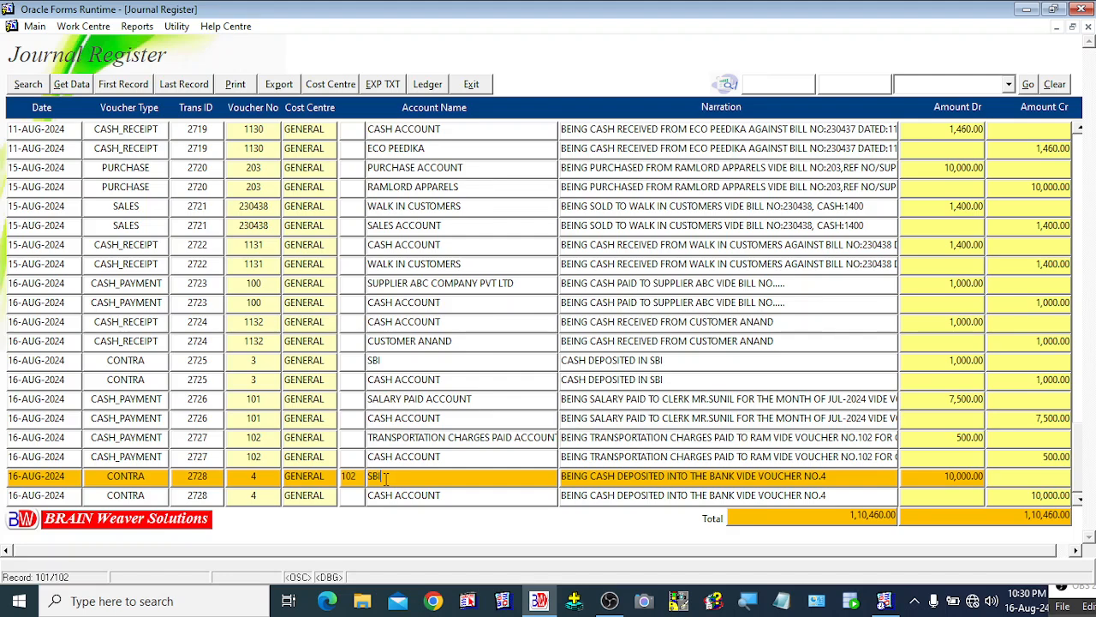
click(387, 497)
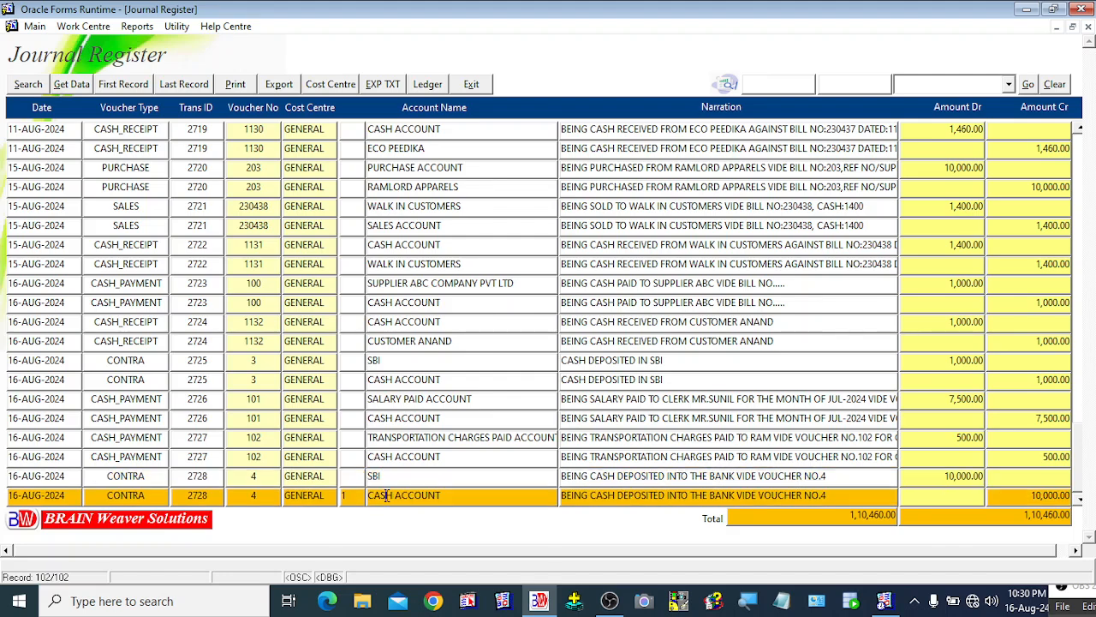
click(442, 477)
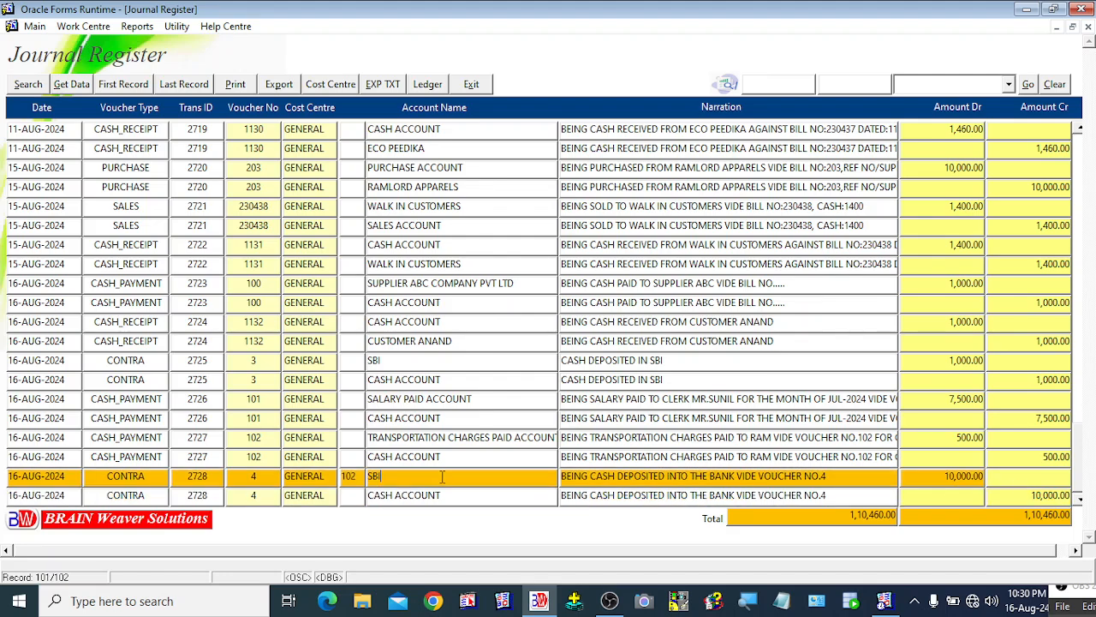
click(473, 84)
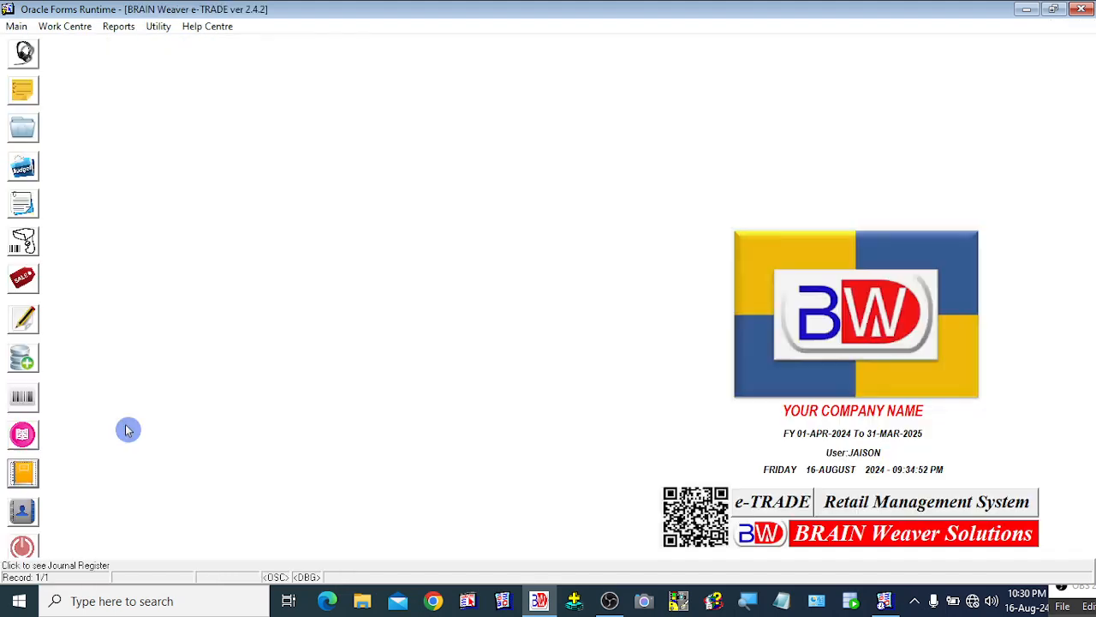
click(23, 356)
click(381, 130)
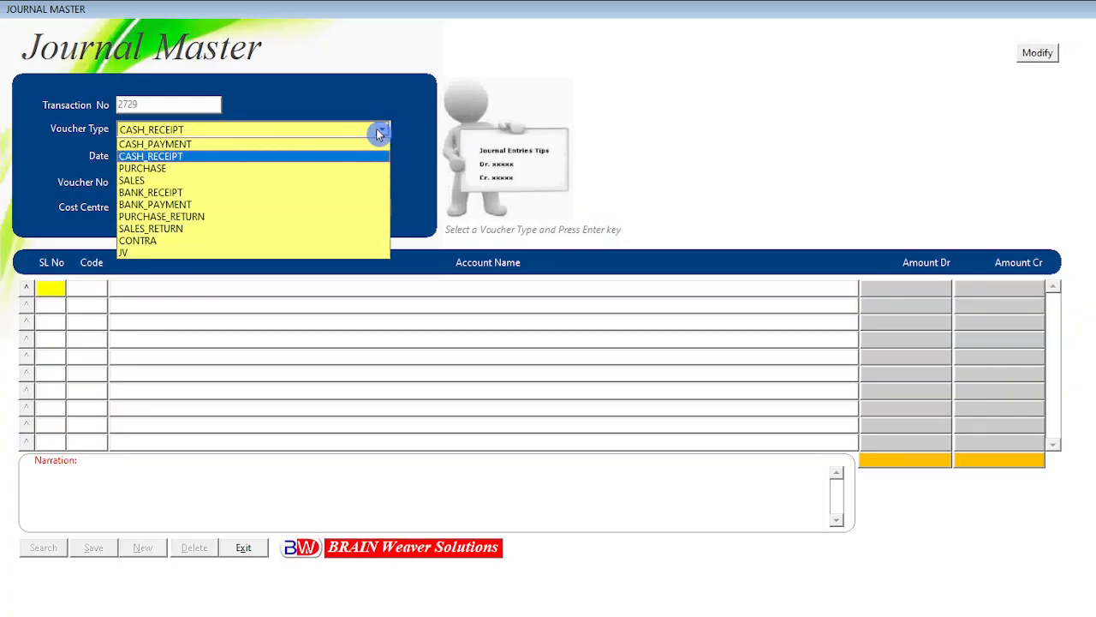
click(510, 102)
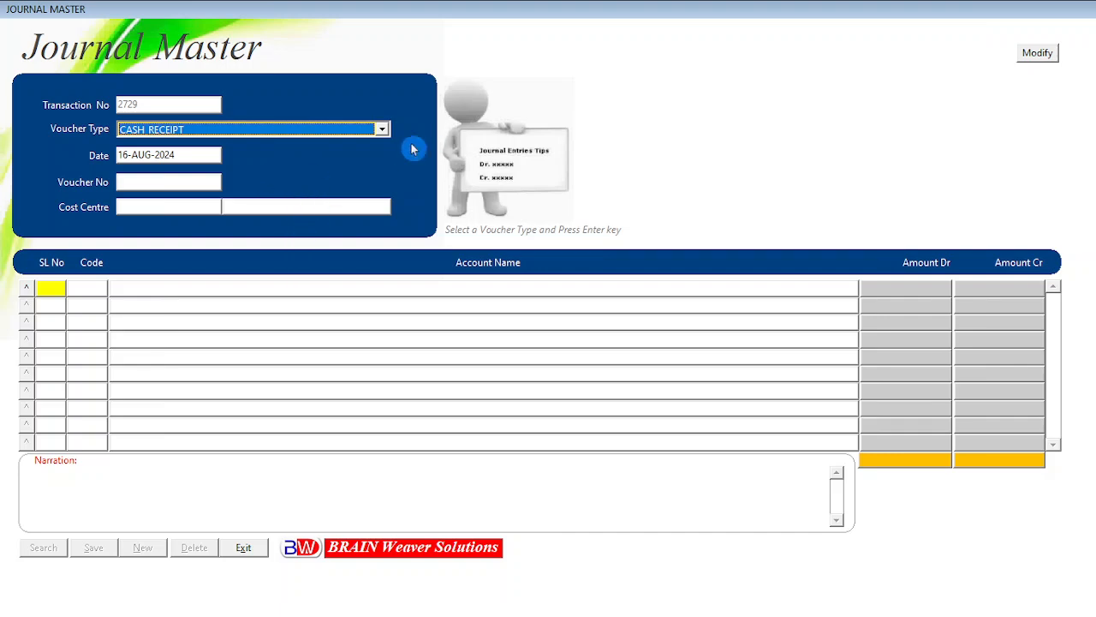
click(247, 548)
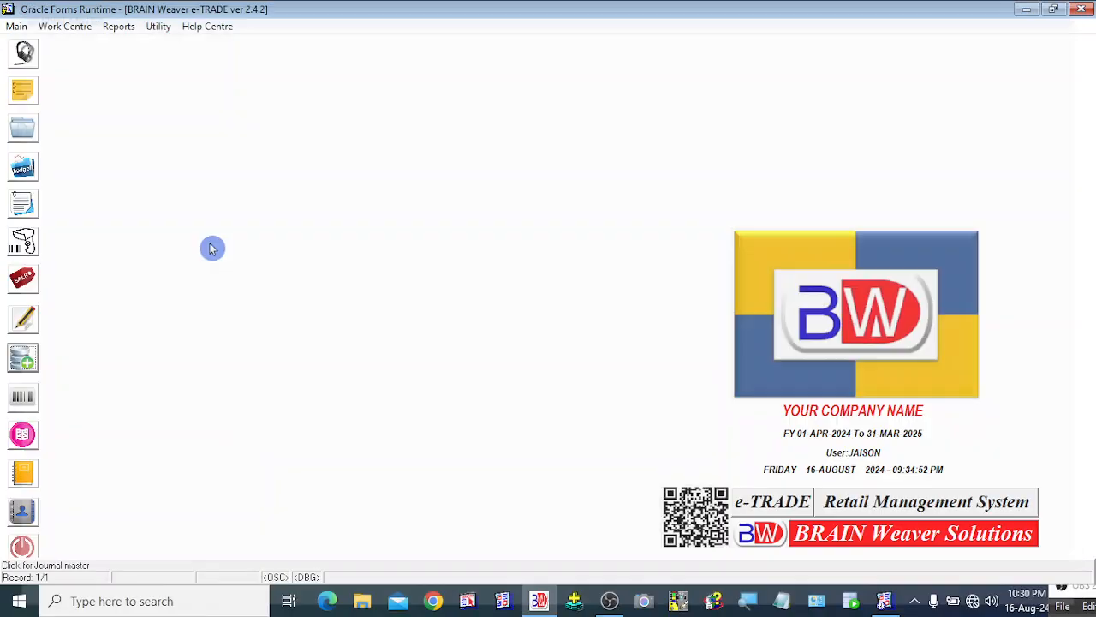
Open the List of Accounts report and filter the ledgers by the Asset account group.
right_click(150, 77)
click(211, 61)
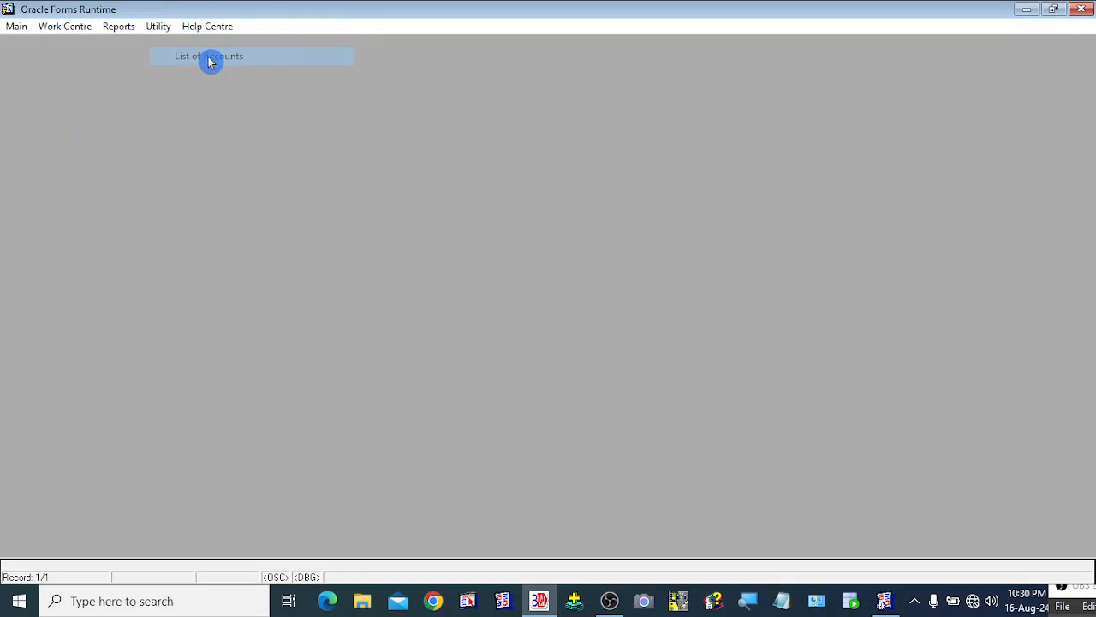
click(379, 525)
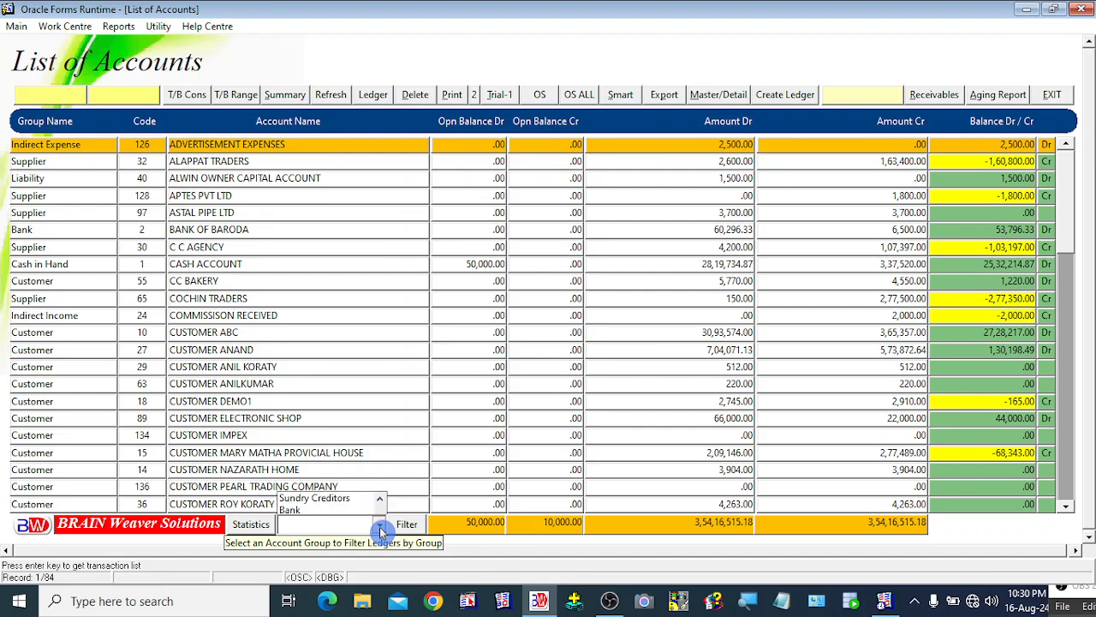
scroll(321, 467, up, 3)
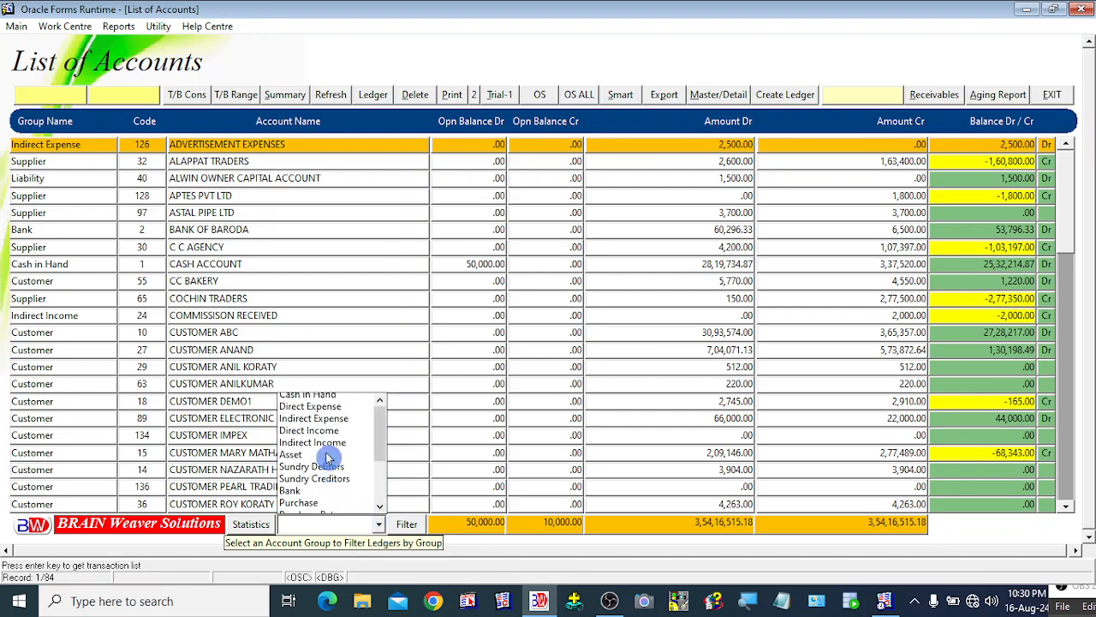
click(302, 459)
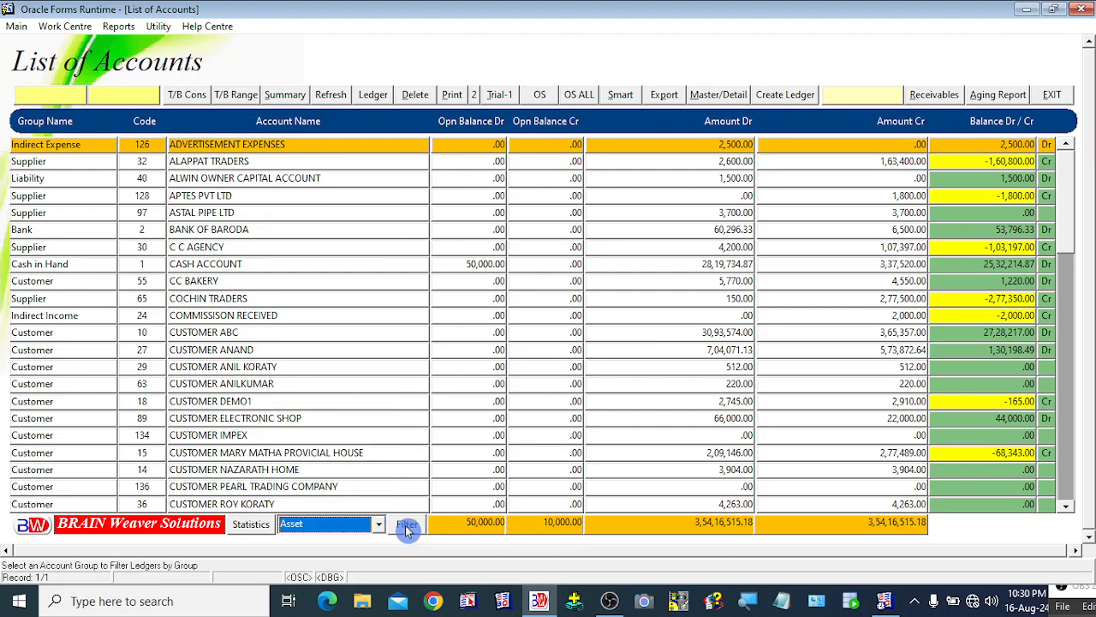
click(407, 525)
Examine the debit, credit and balance figures of the refrigerator and Sony TV asset ledgers, and leave the list.
click(244, 163)
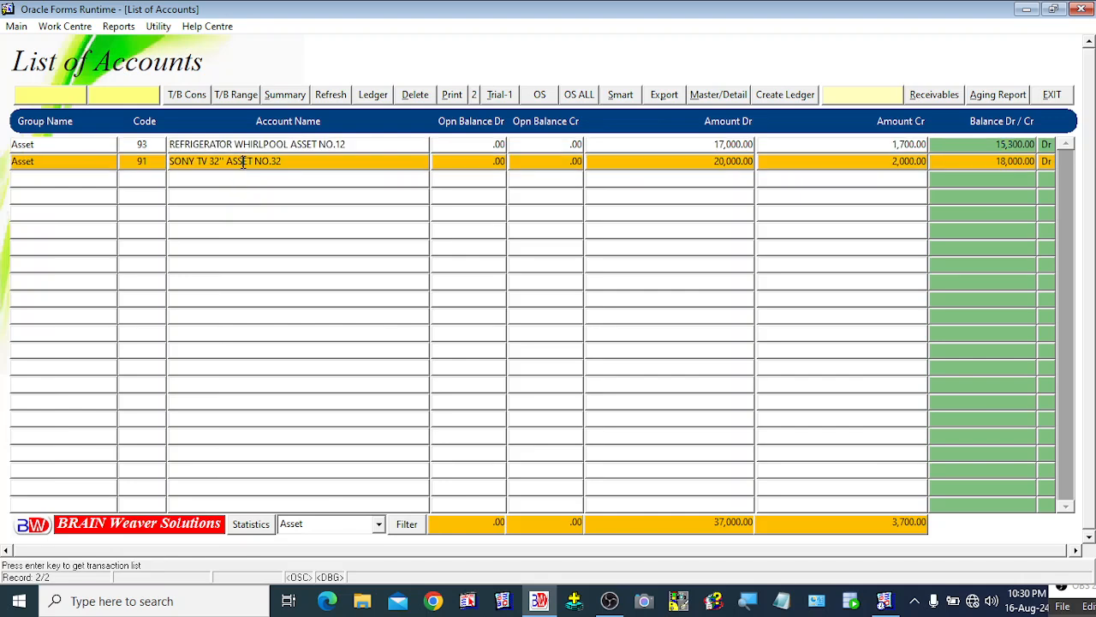
click(221, 145)
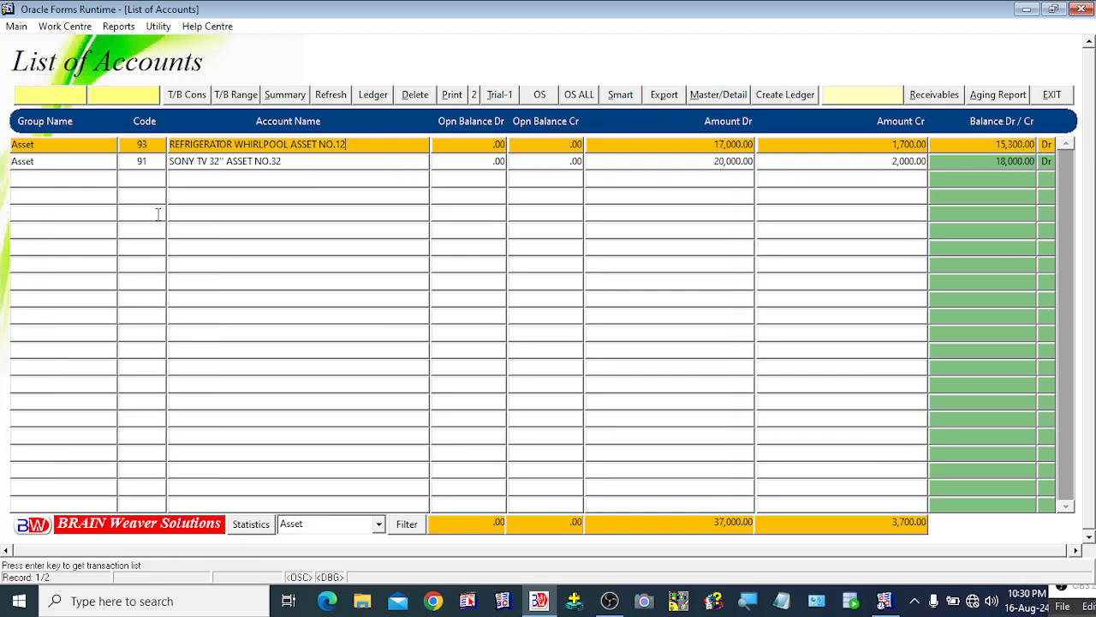
click(279, 161)
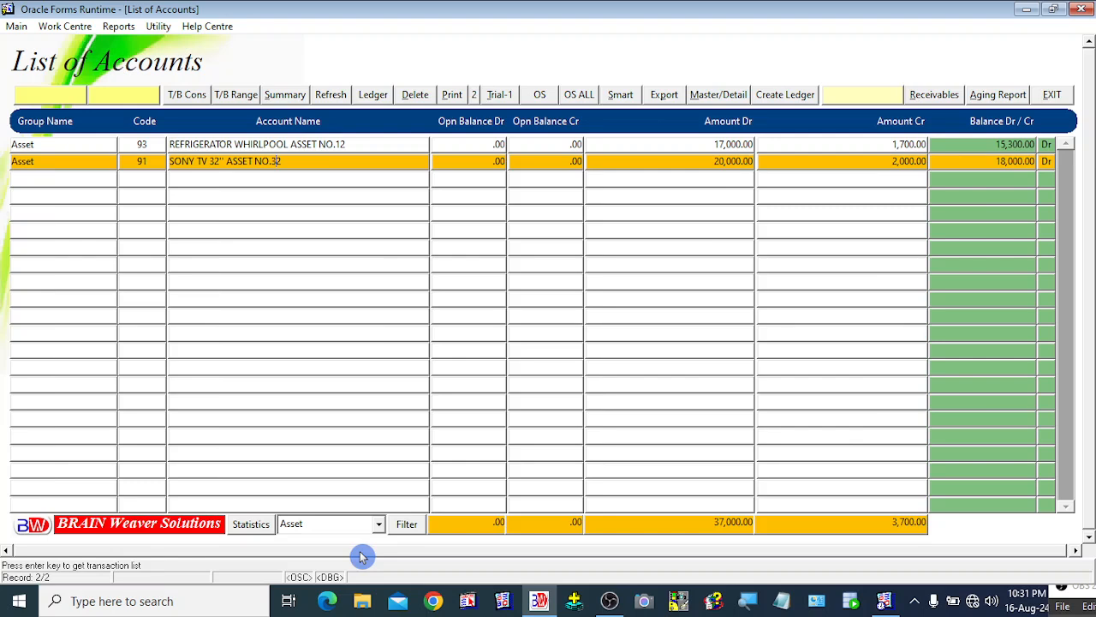
click(1056, 99)
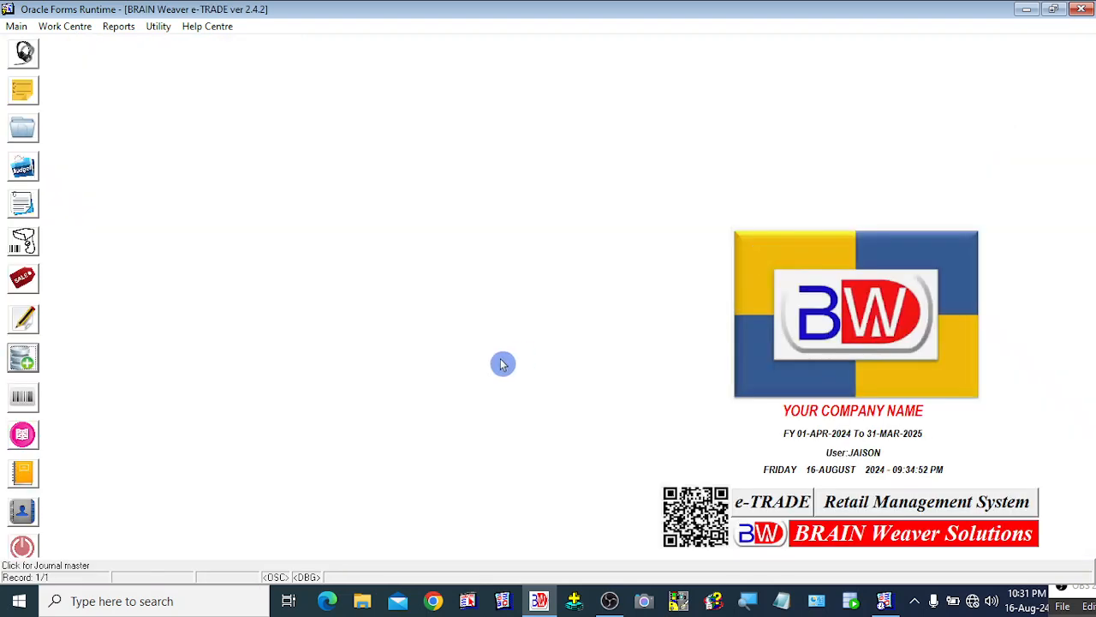
Open Journal Master and set the new voucher's type to JV.
click(28, 363)
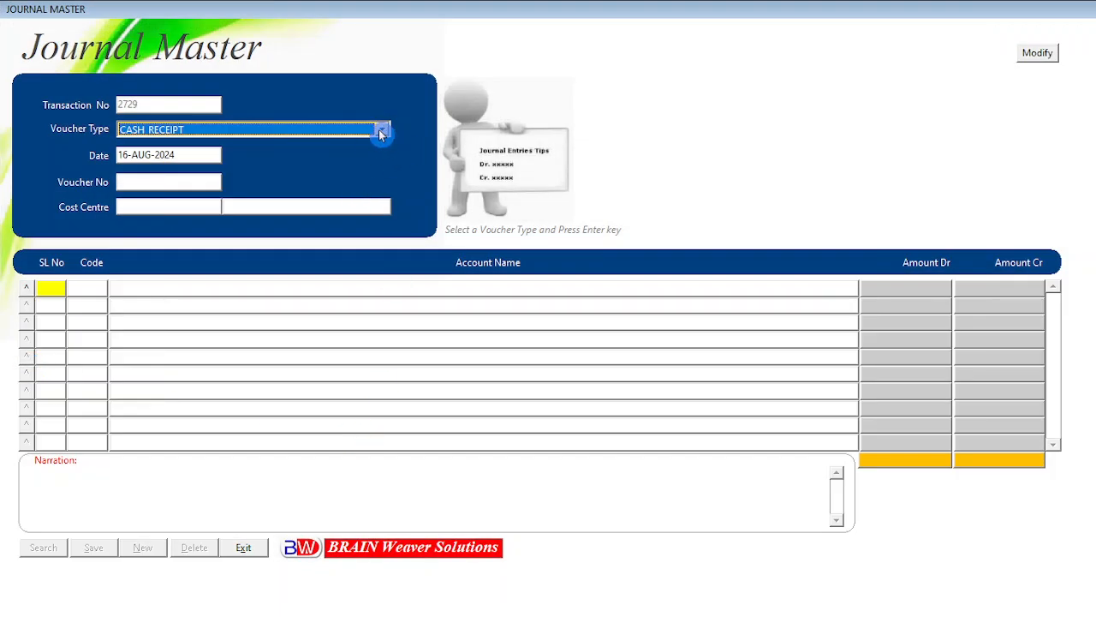
click(381, 131)
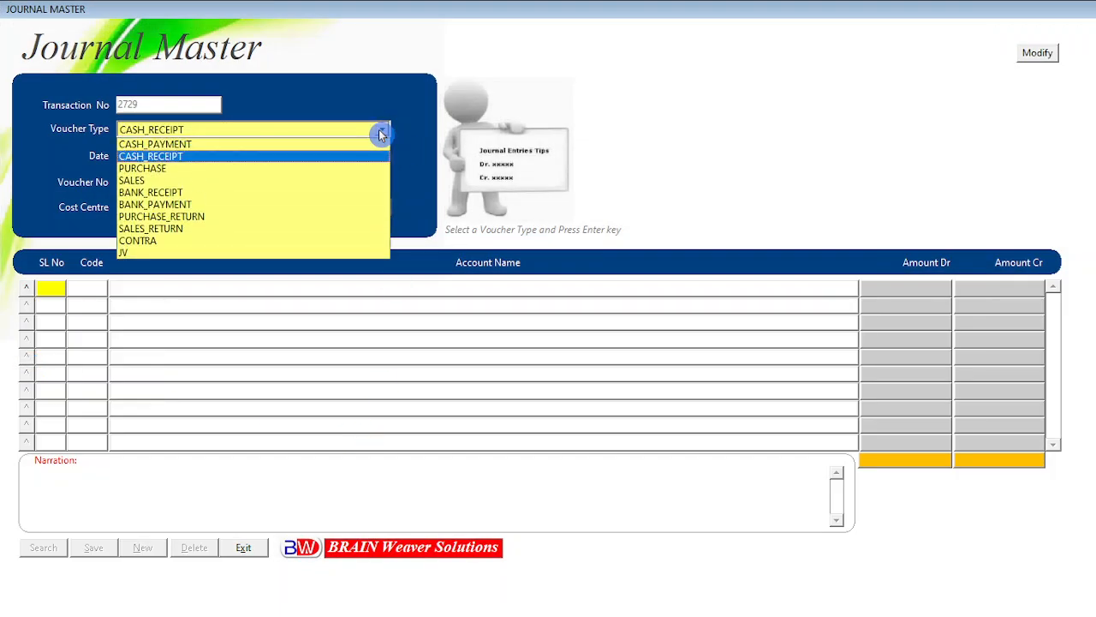
click(135, 254)
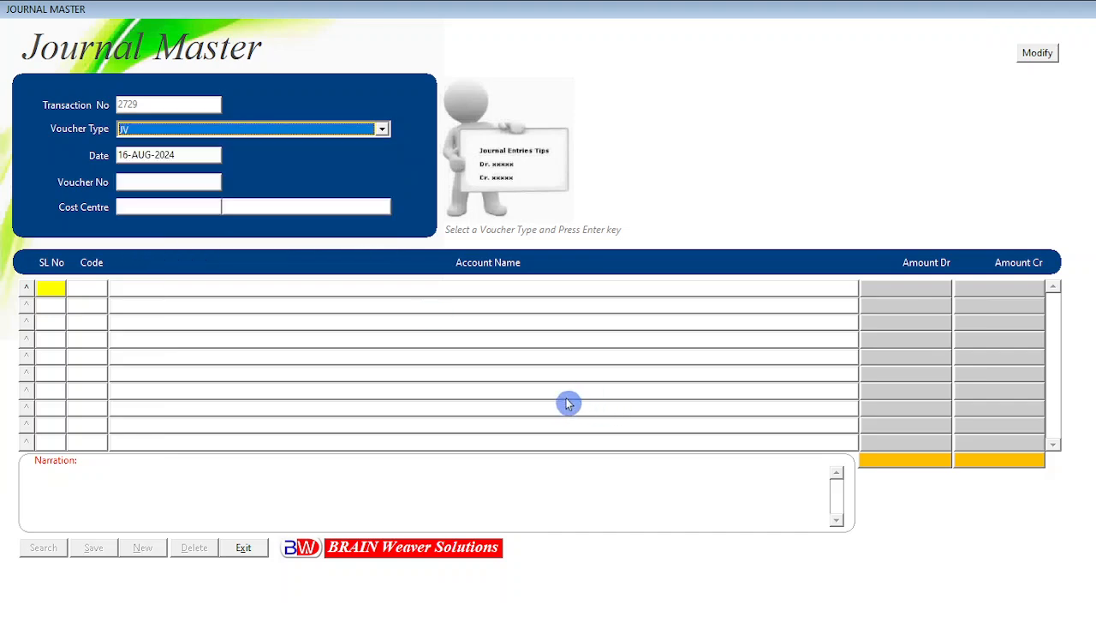
key(Return)
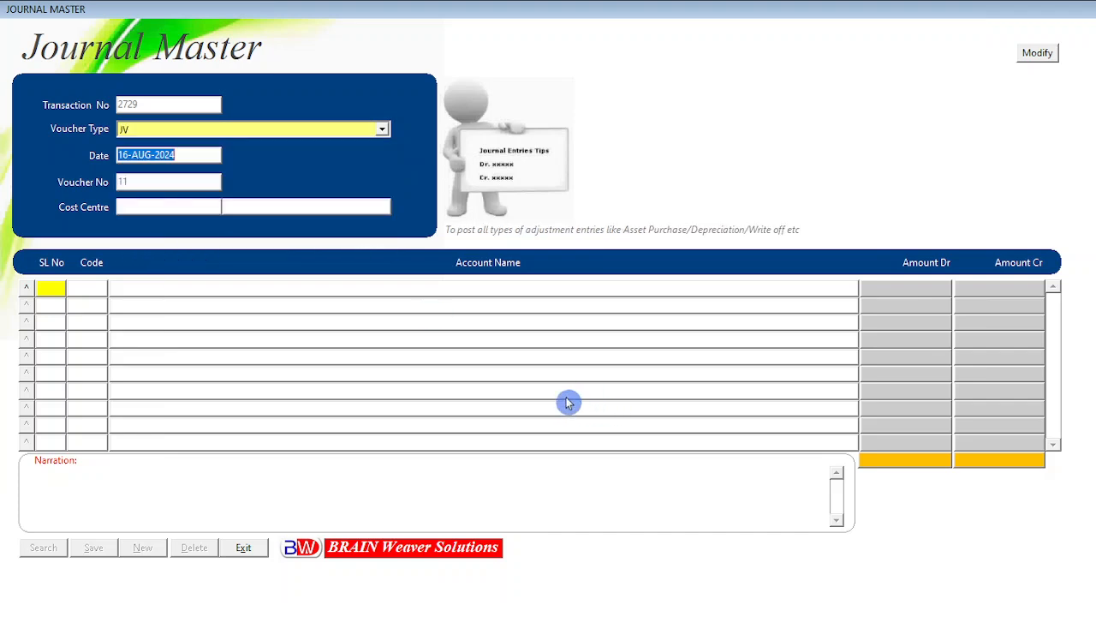
Accept the voucher date 16-AUG-2024 and assign the GENERAL cost centre.
key(Return)
key(Down)
key(Down)
key(Down)
key(Down)
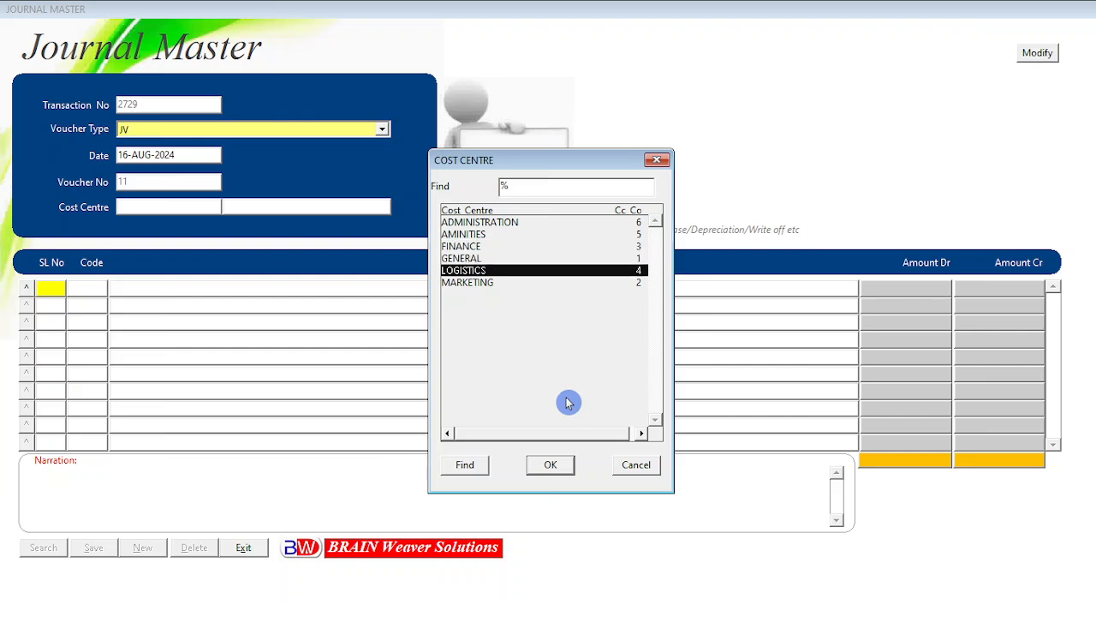
key(Up)
key(Return)
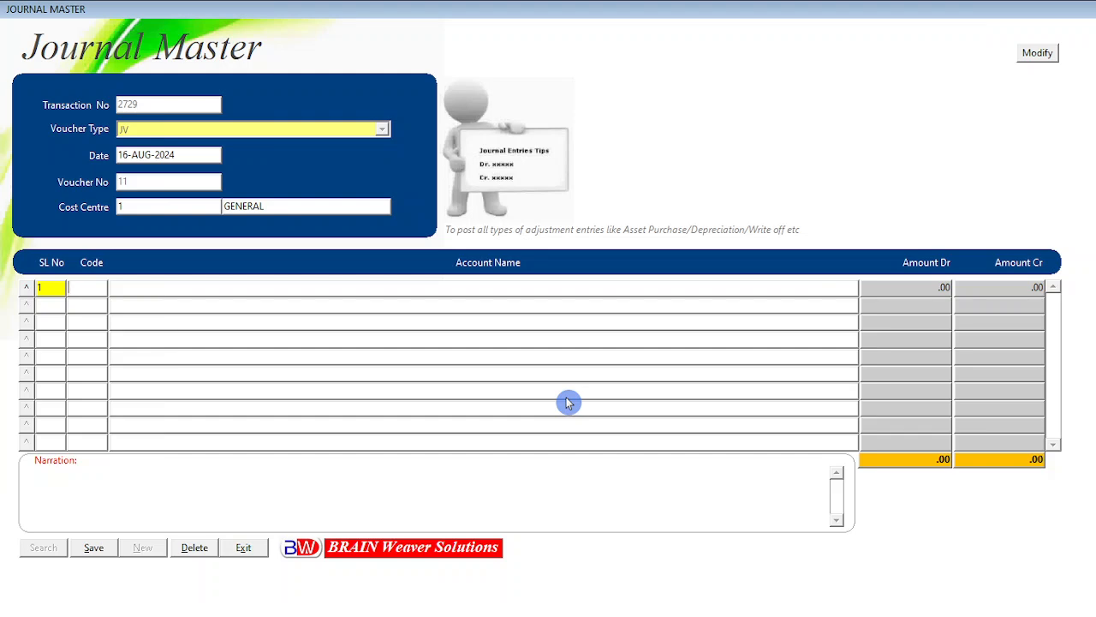
Add DEPRECIATION ACCOUNT as the first entry row with a debit amount of 1,500.
key(F9)
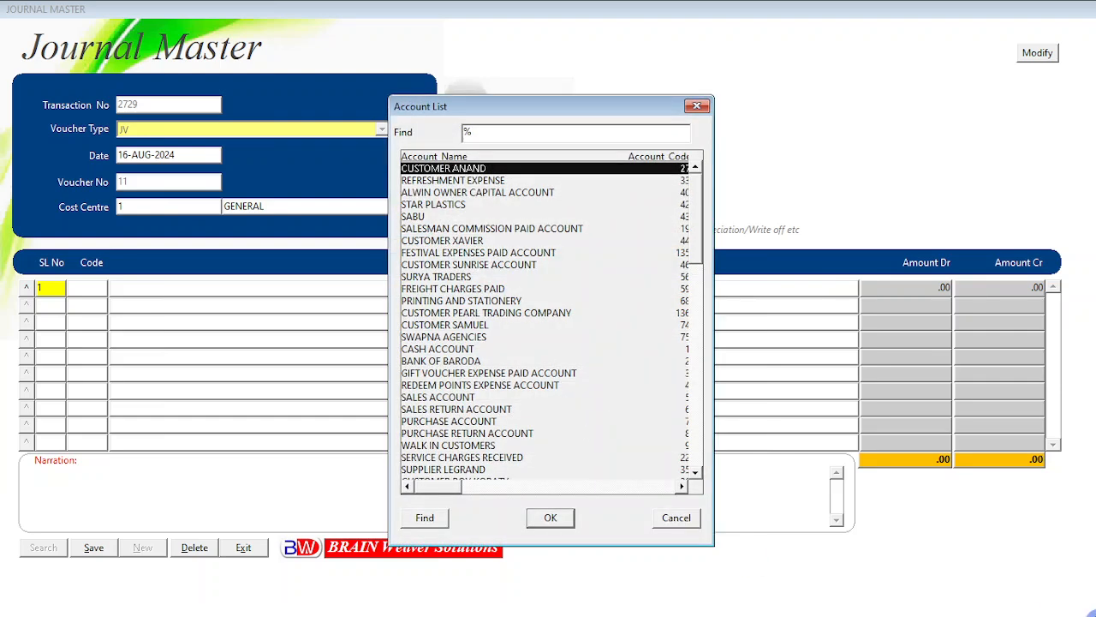
text(re)
key(BackSpace)
key(BackSpace)
text(dEPRECIATION ACCOUNT)
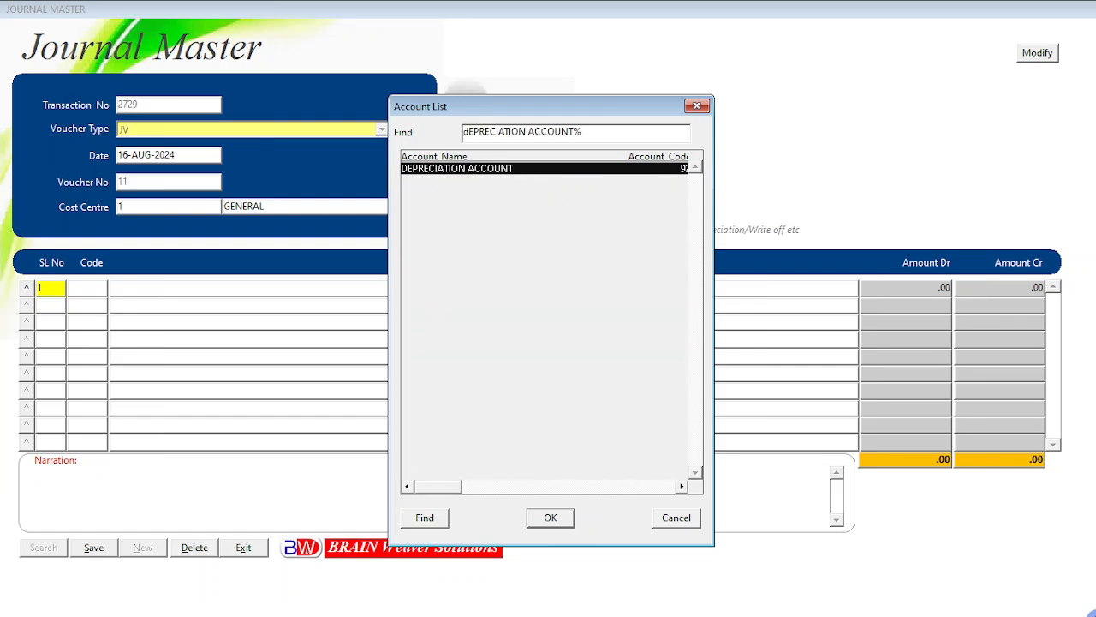
key(Return)
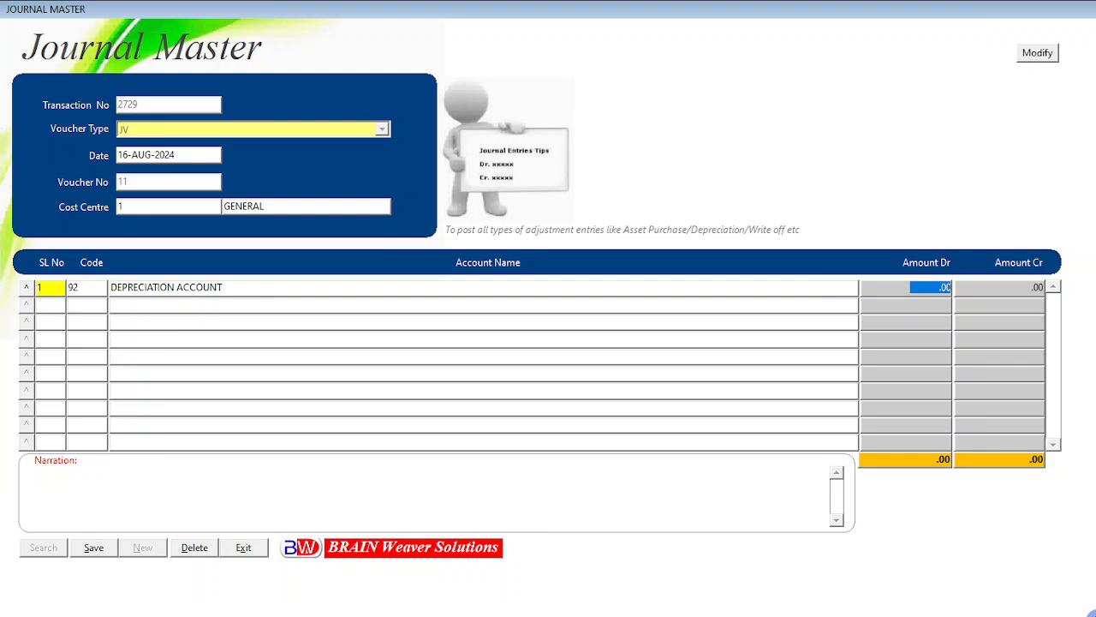
text(1500)
key(Tab)
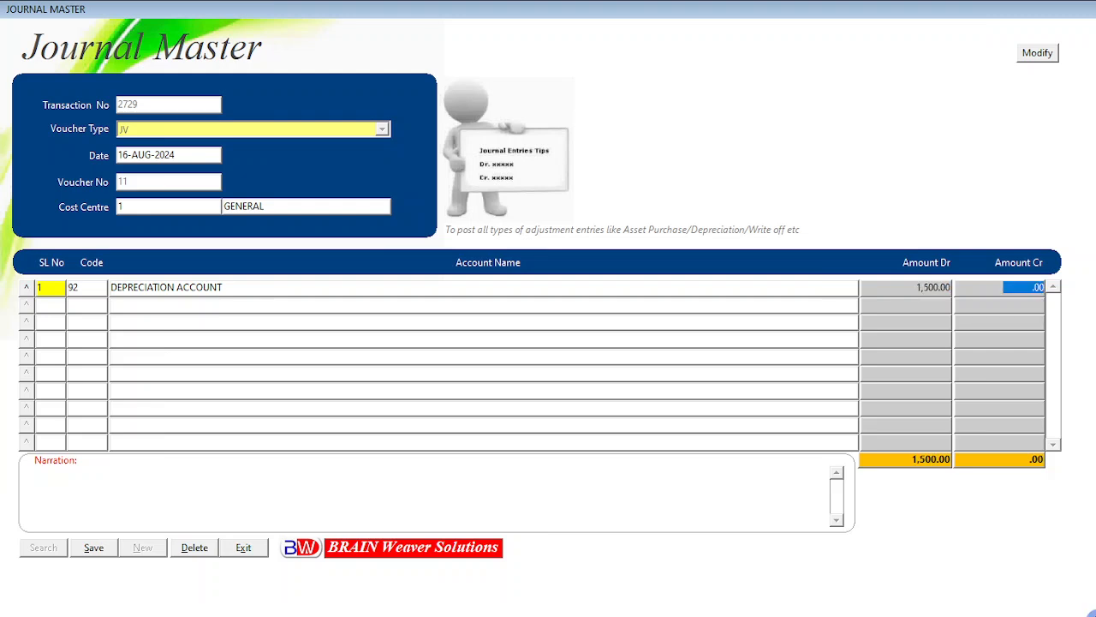
Search the accounts for "%REFR" and choose REFRIGERATOR WHIRLPOOL ASSET NO.12 for the second entry row.
key(Tab)
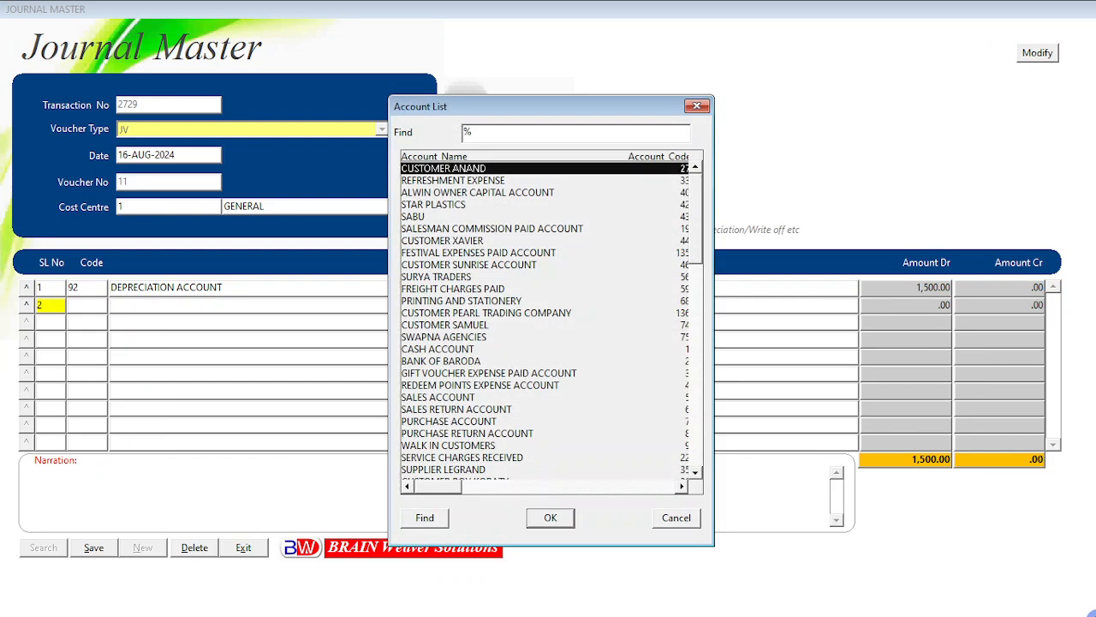
text(frEIGHT CHARGES PAID)
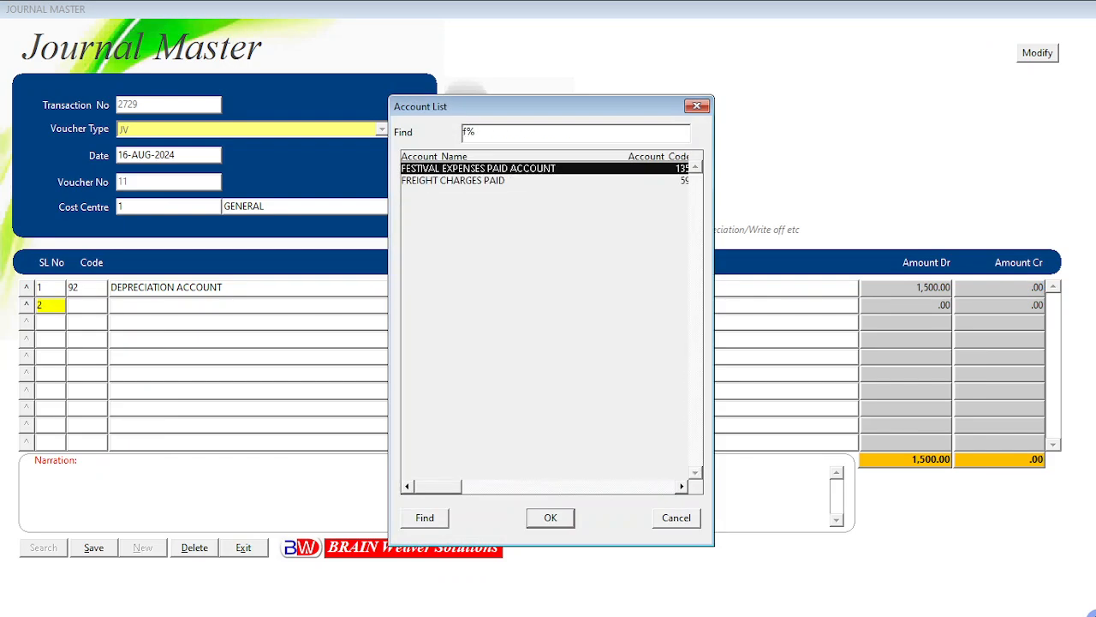
key(BackSpace)
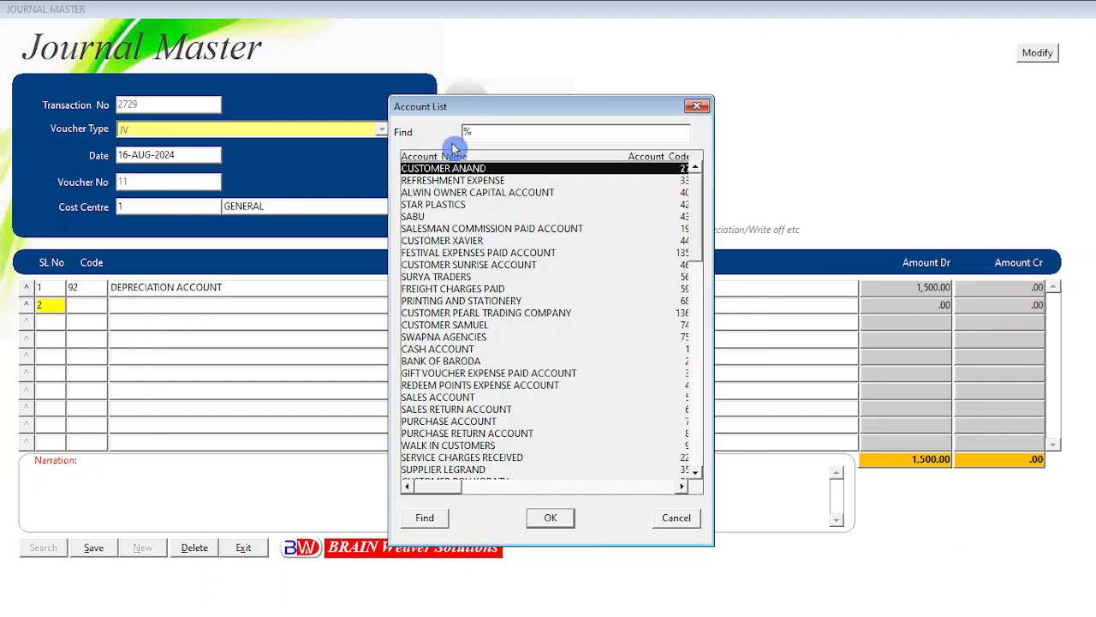
text(FRE)
key(BackSpace)
key(BackSpace)
key(BackSpace)
text(REF)
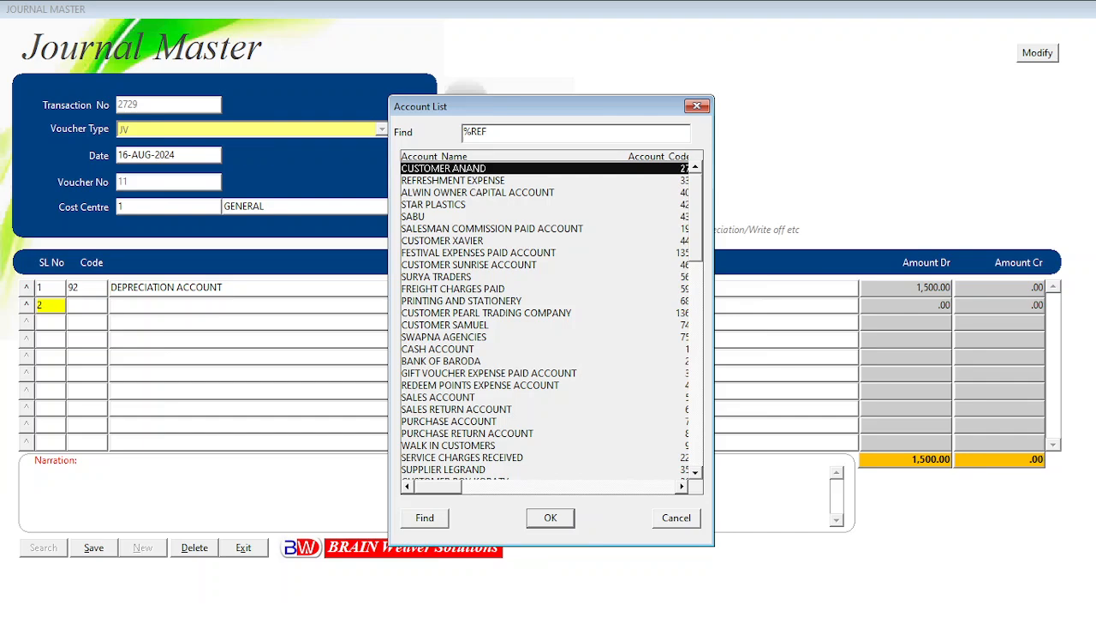
text(R)
click(514, 188)
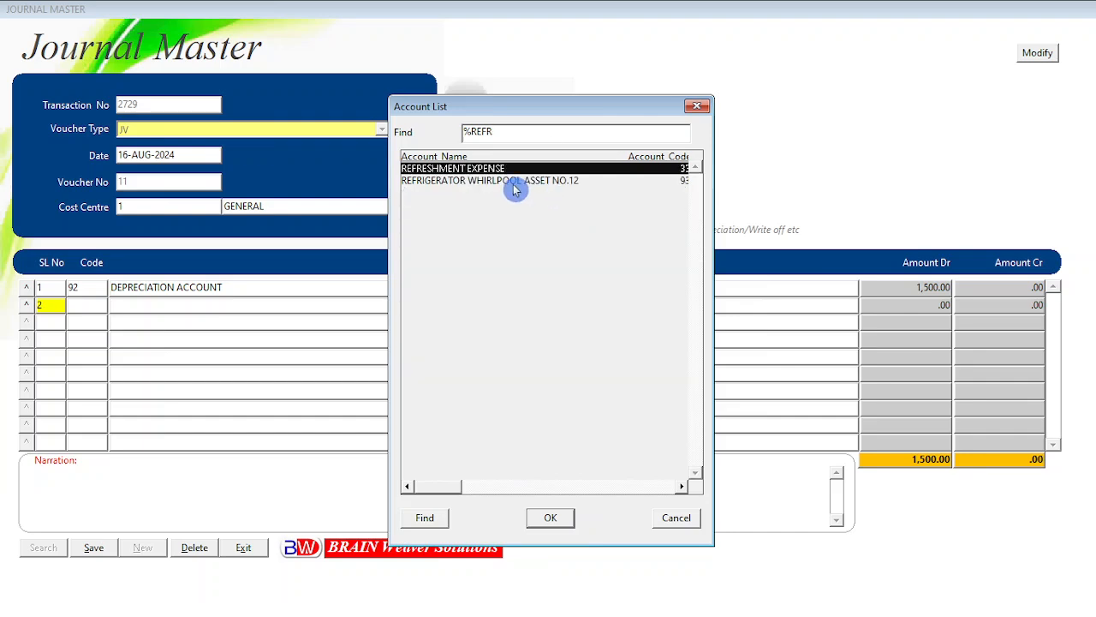
double_click(514, 188)
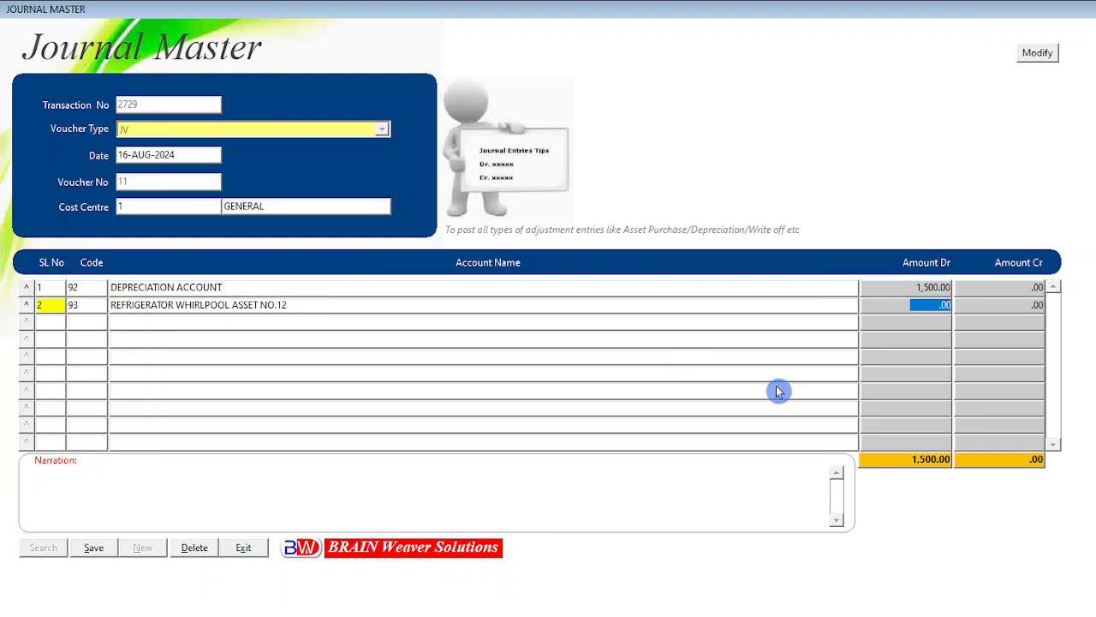
Set the refrigerator row's credit amount to 1,500.
key(Return)
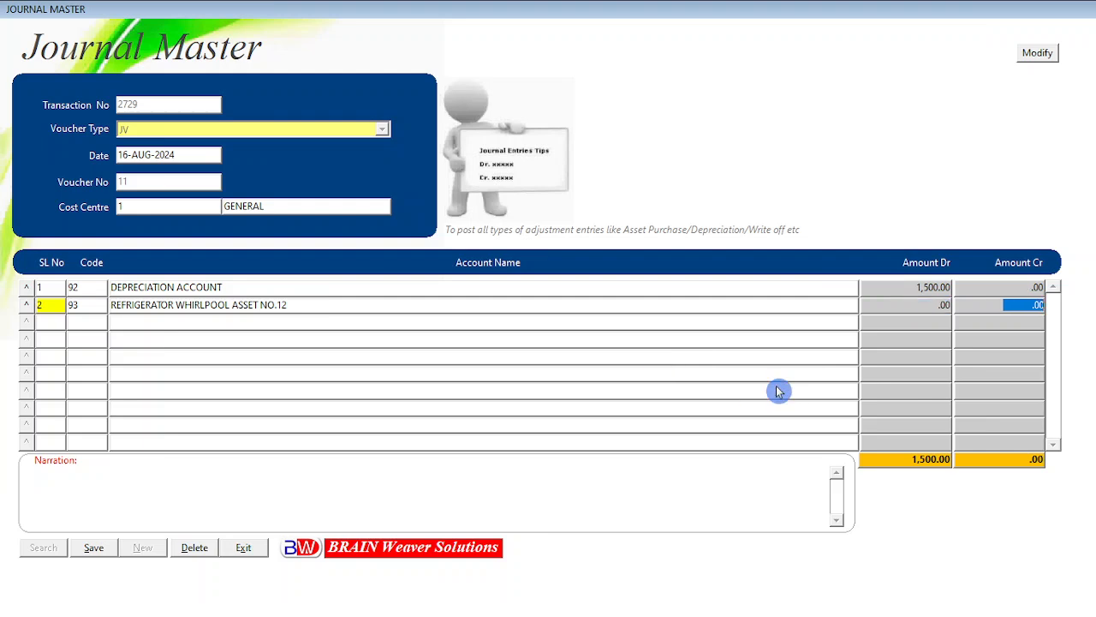
text(1500)
key(Return)
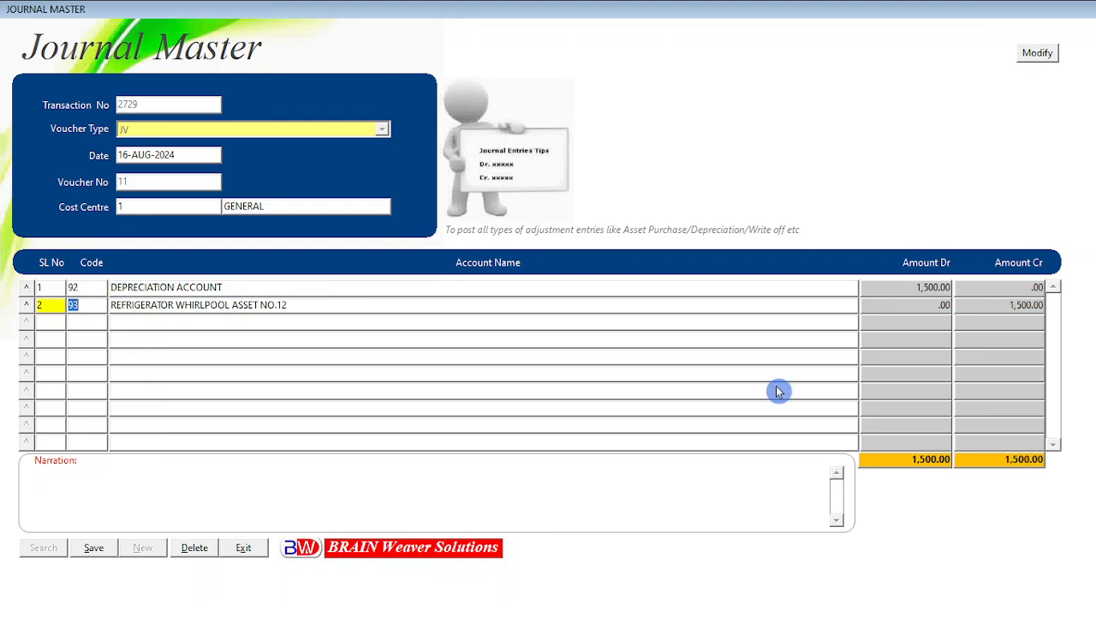
Enter the narration "BEING DEPRECIATION CHARGES CREDITED INTO THE ASSET ACCOUNT".
key(ctrl+Page_Down)
text(BEING DEPRECIATION)
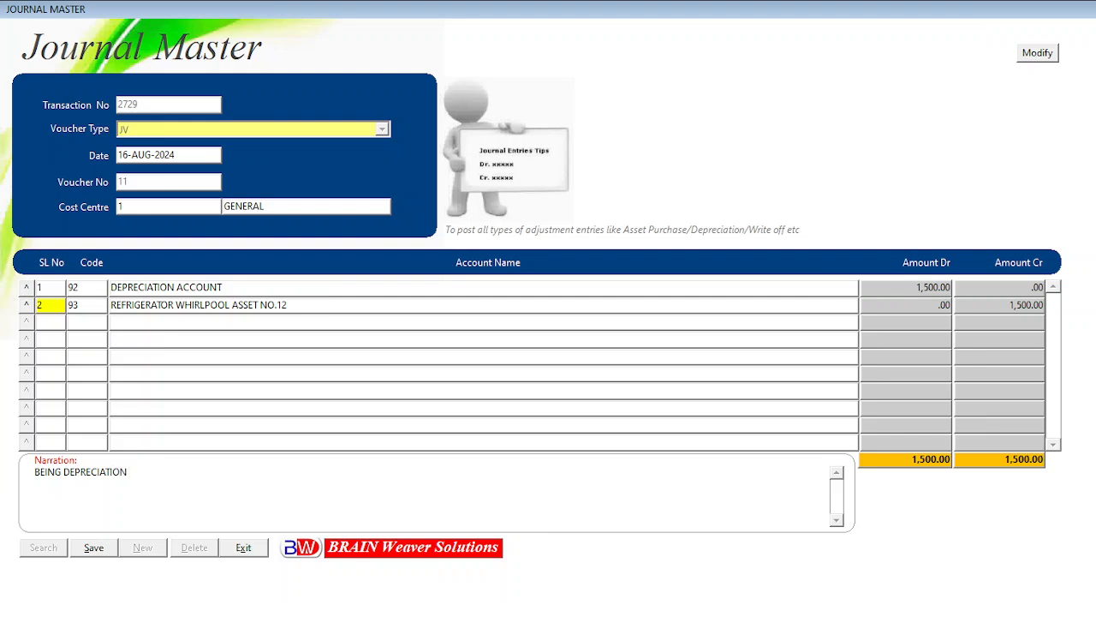
text( CHARGES CREDITED IN)
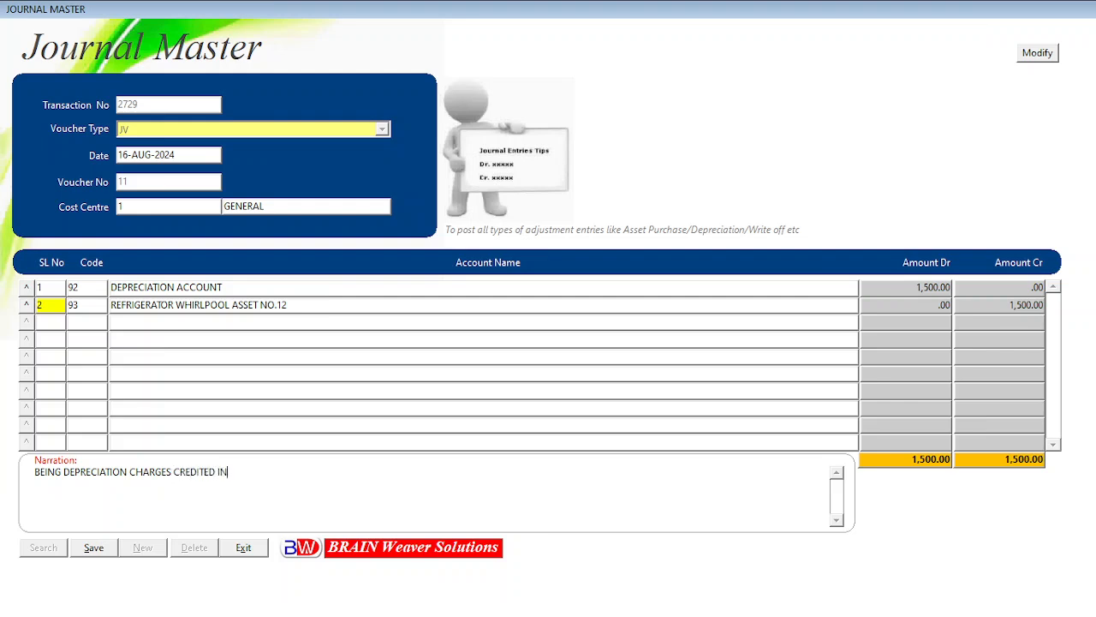
text(TO THE ASSET ACCOUNT)
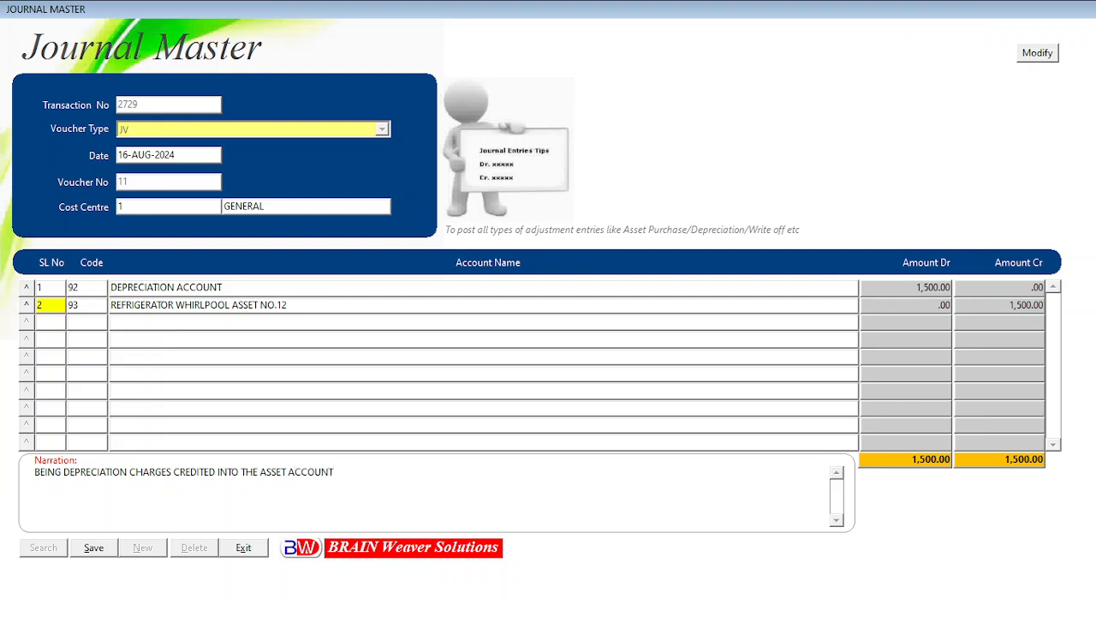
Save the depreciation JV voucher and leave Journal Master.
click(101, 555)
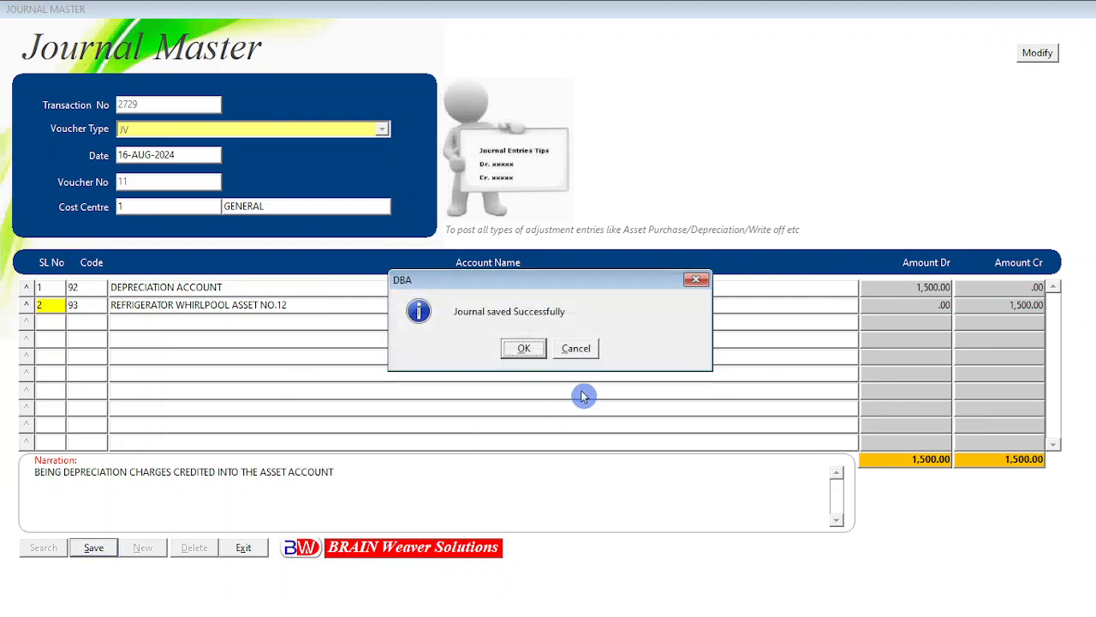
click(519, 349)
click(245, 547)
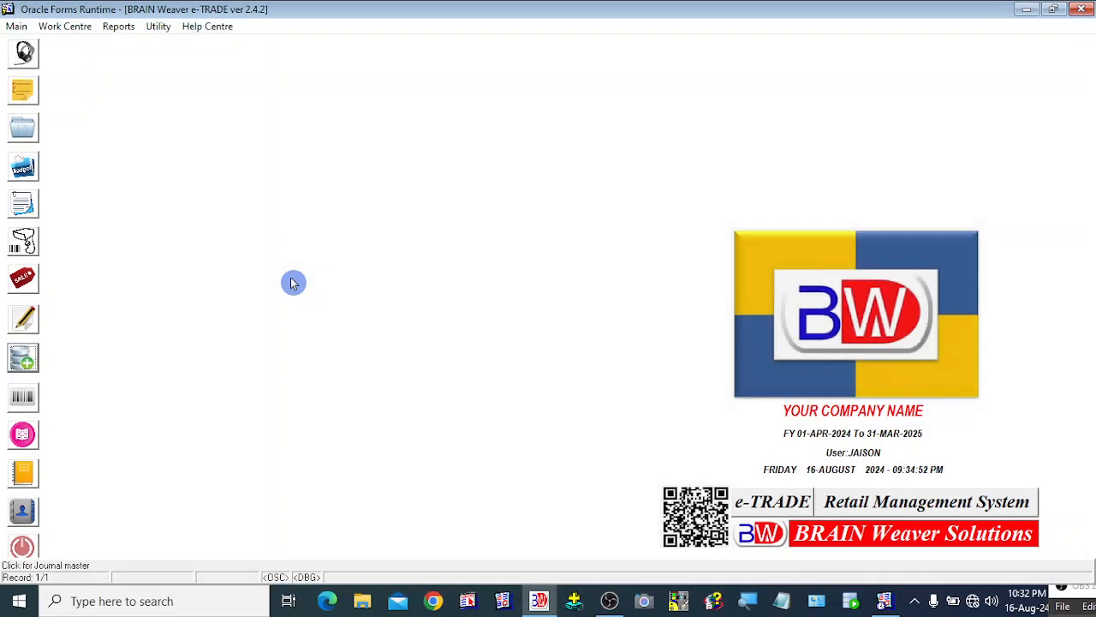
Open the List of Accounts and filter it by the Asset account group.
click(118, 26)
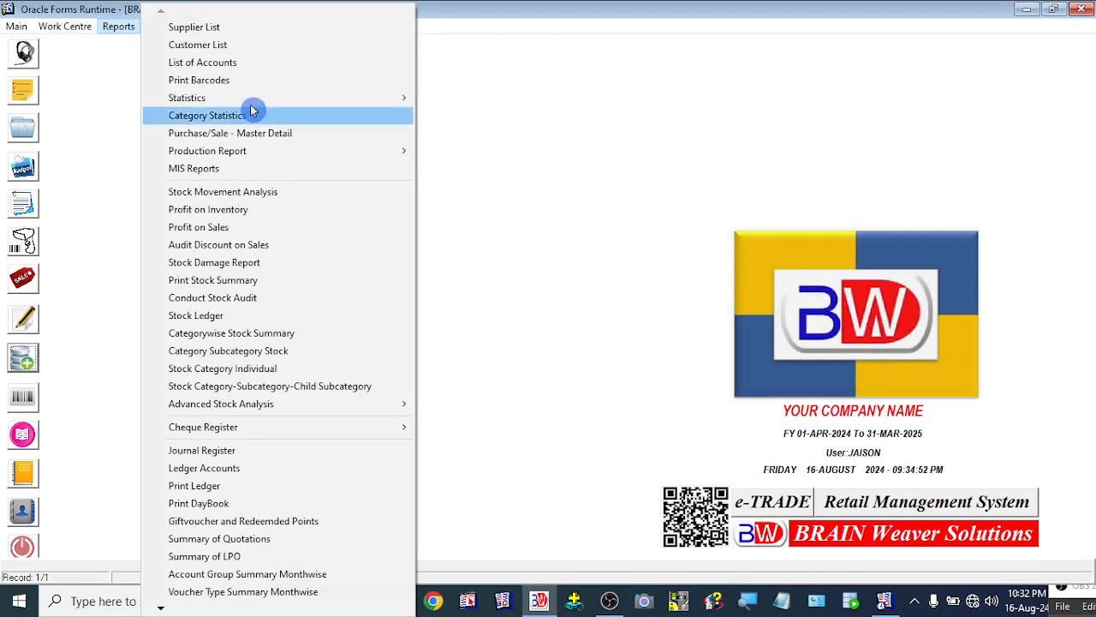
click(212, 63)
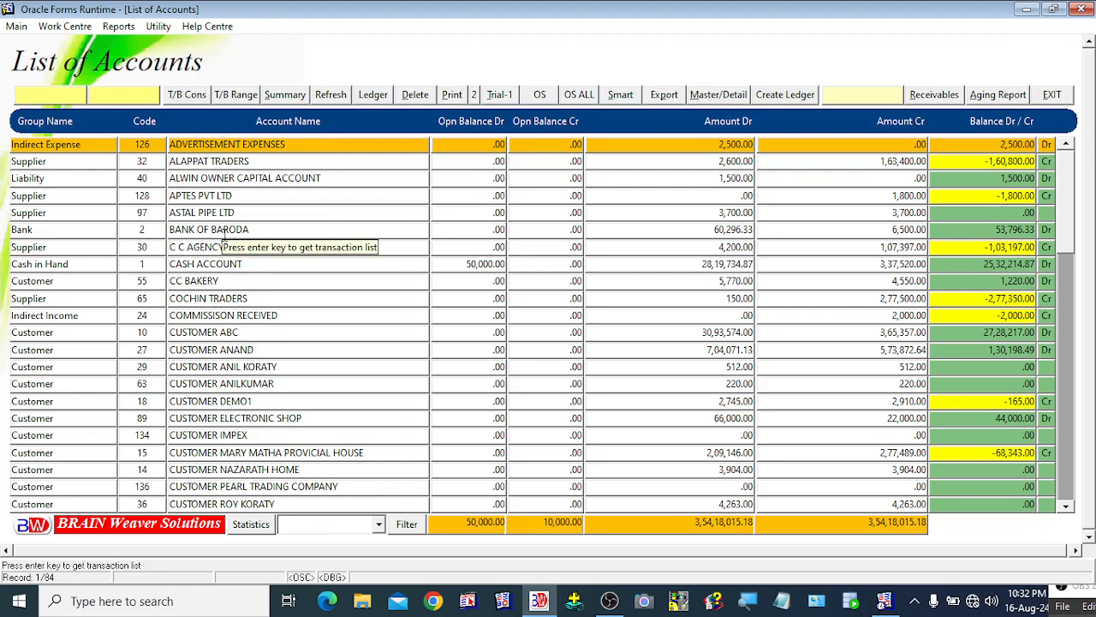
click(379, 525)
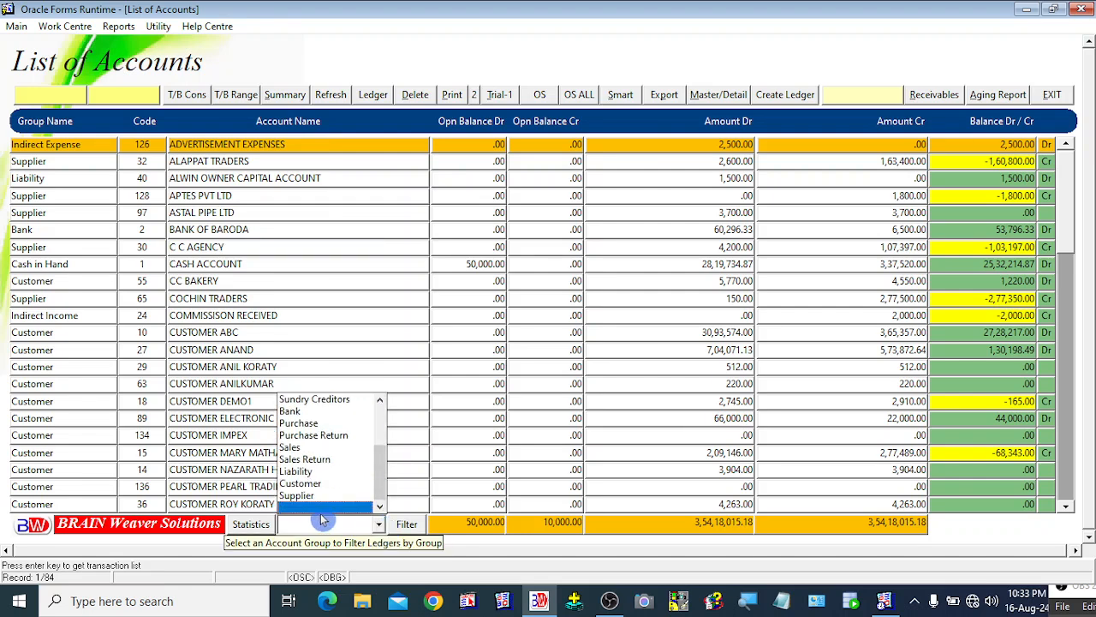
scroll(319, 454, up, 3)
click(305, 459)
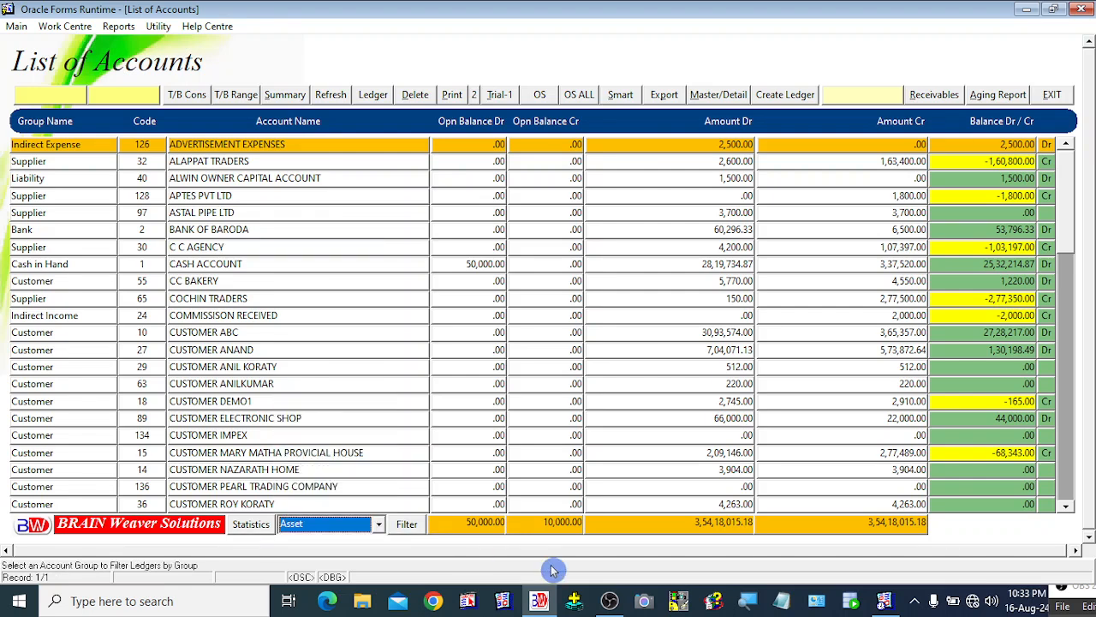
click(410, 523)
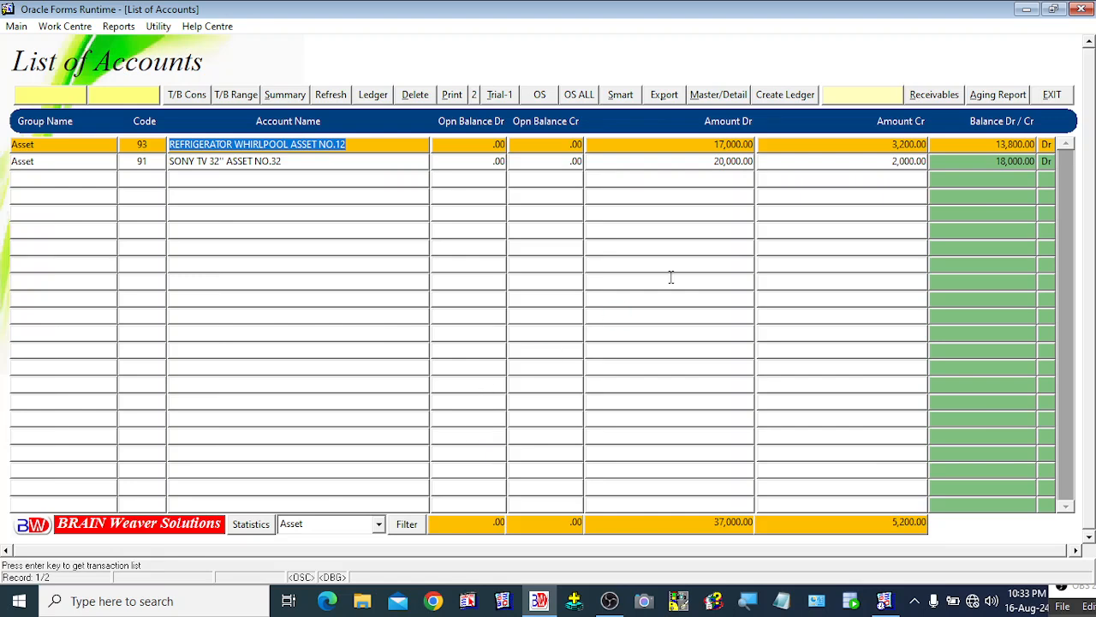
Compare the two asset accounts and open the transaction list of REFRIGERATOR WHIRLPOOL ASSET NO.12.
click(310, 146)
click(279, 162)
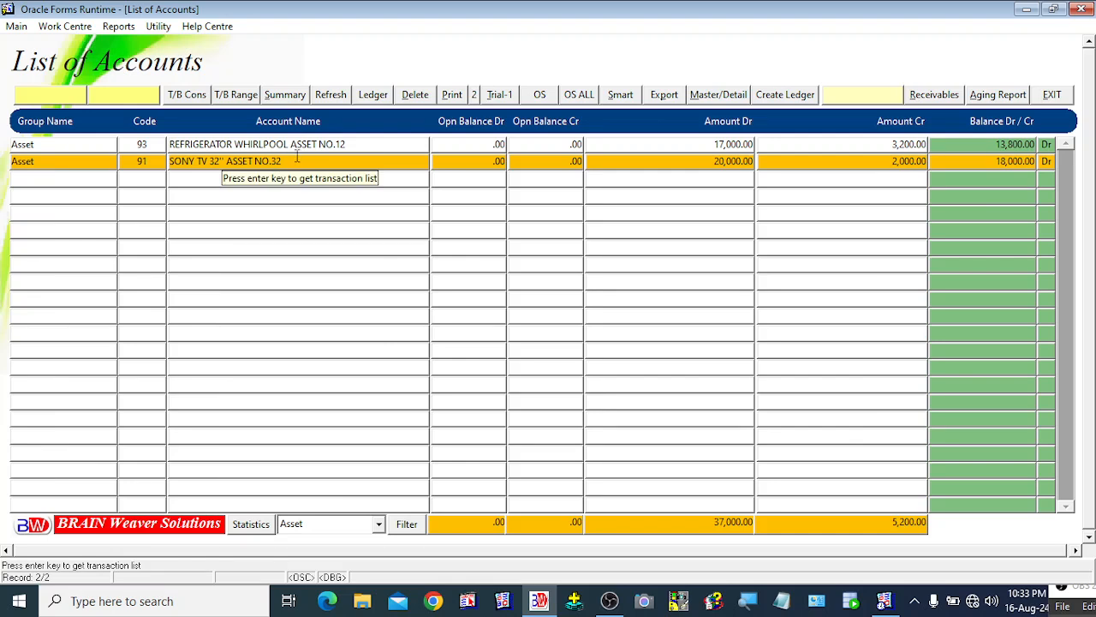
click(297, 150)
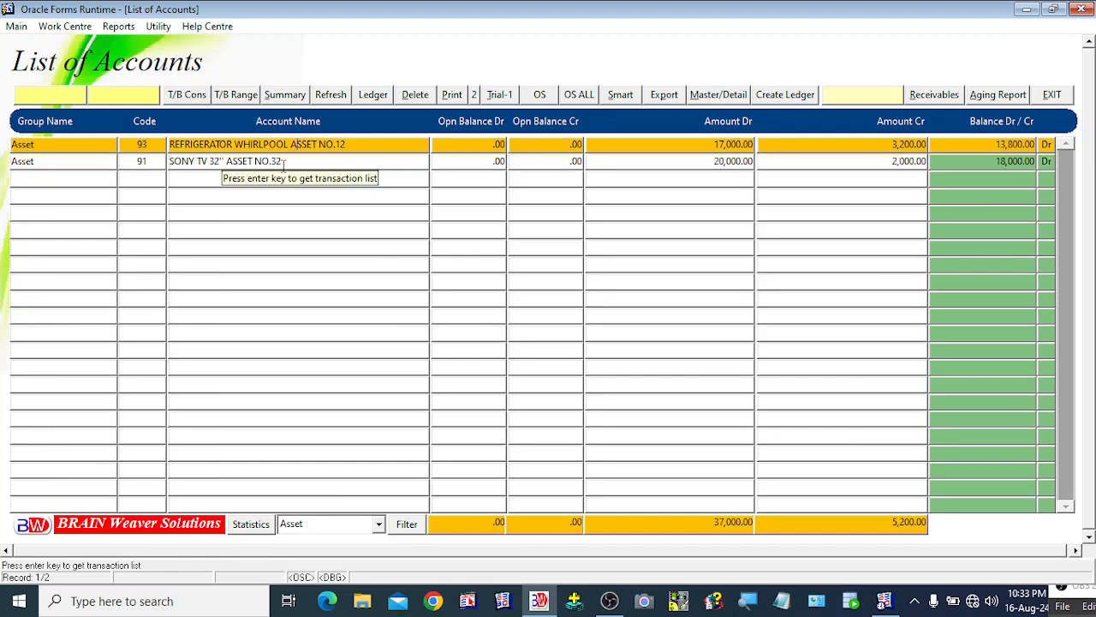
click(250, 163)
click(235, 144)
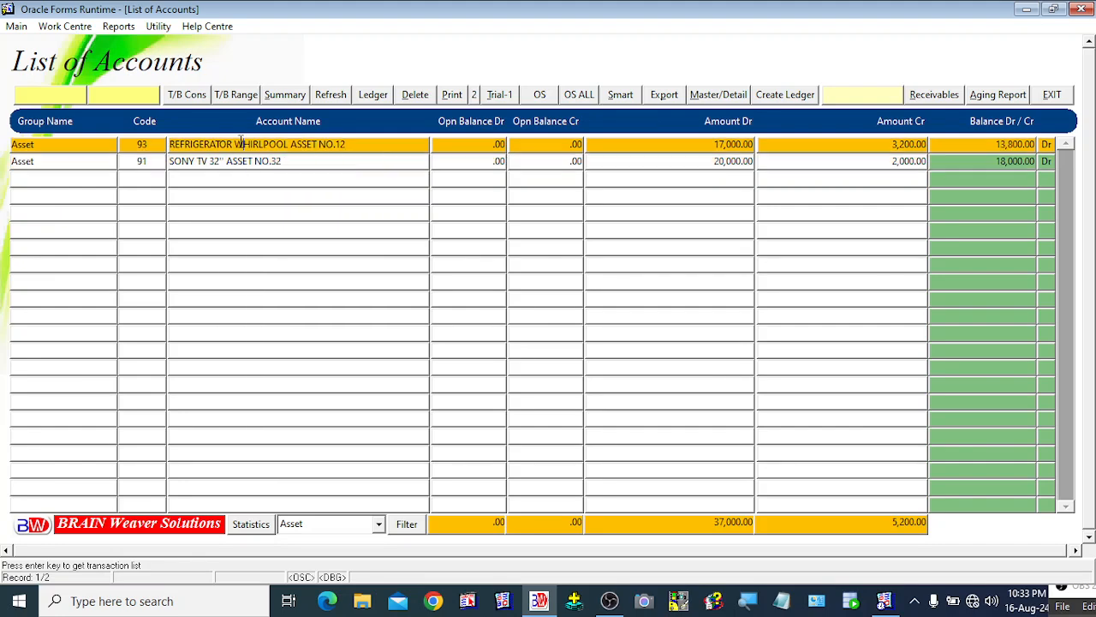
double_click(521, 469)
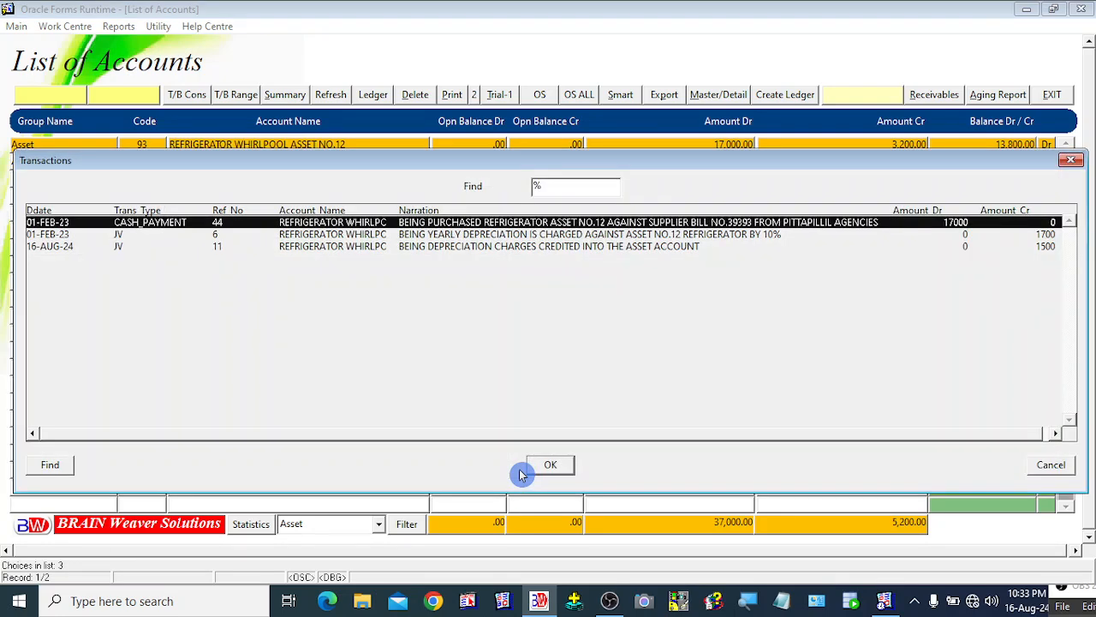
drag(404, 164, 392, 199)
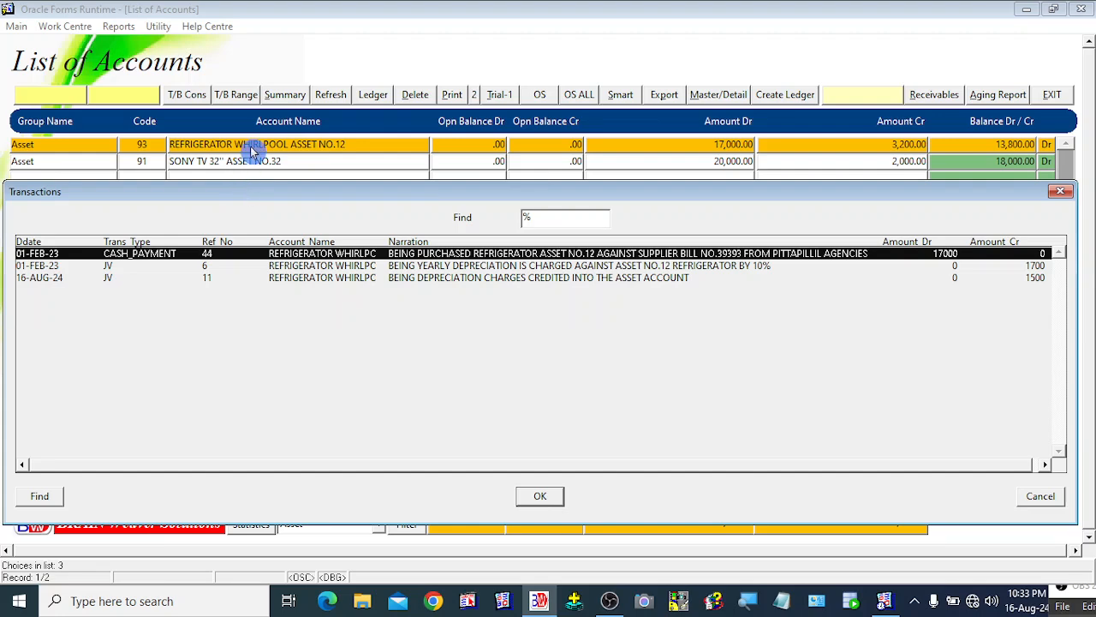
Examine the refrigerator account's purchase and depreciation transactions, including their narrations and amounts, and close the transaction list.
click(378, 278)
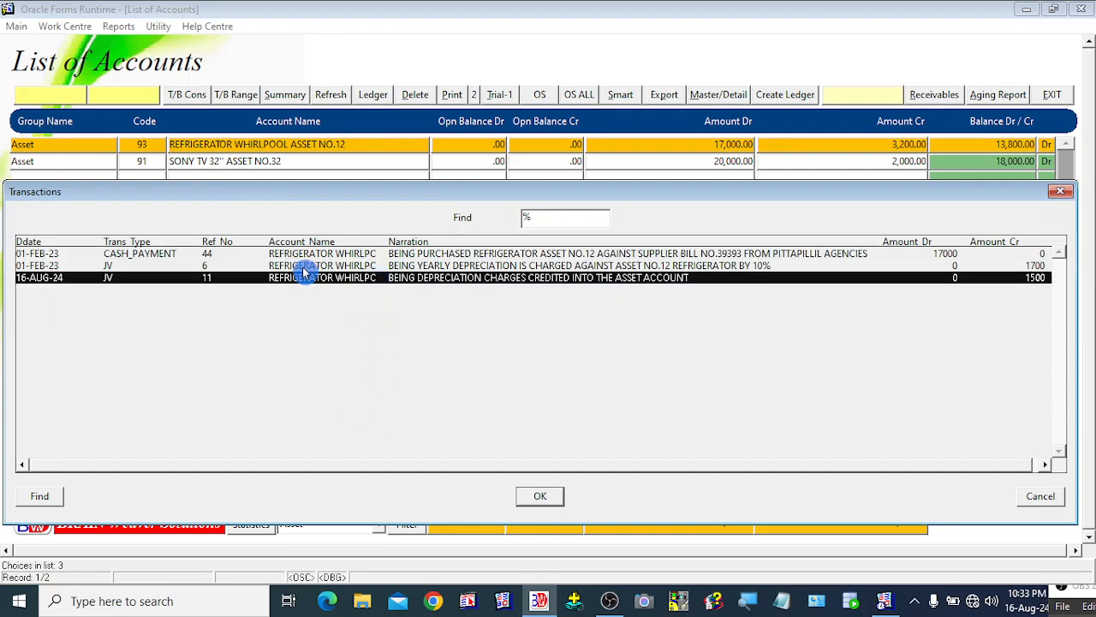
click(305, 256)
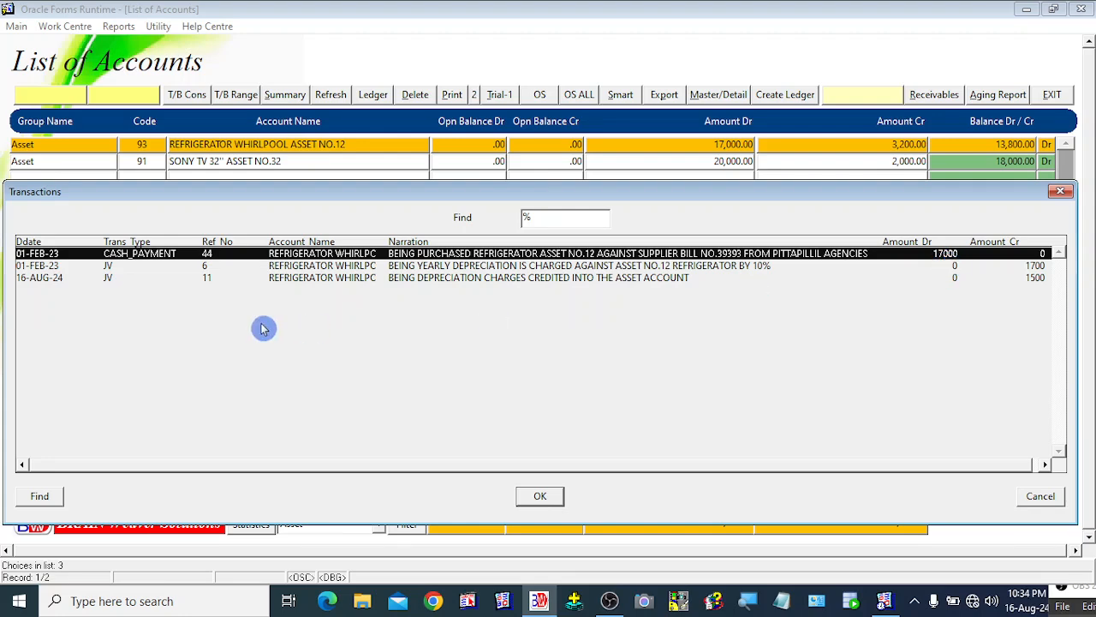
click(331, 278)
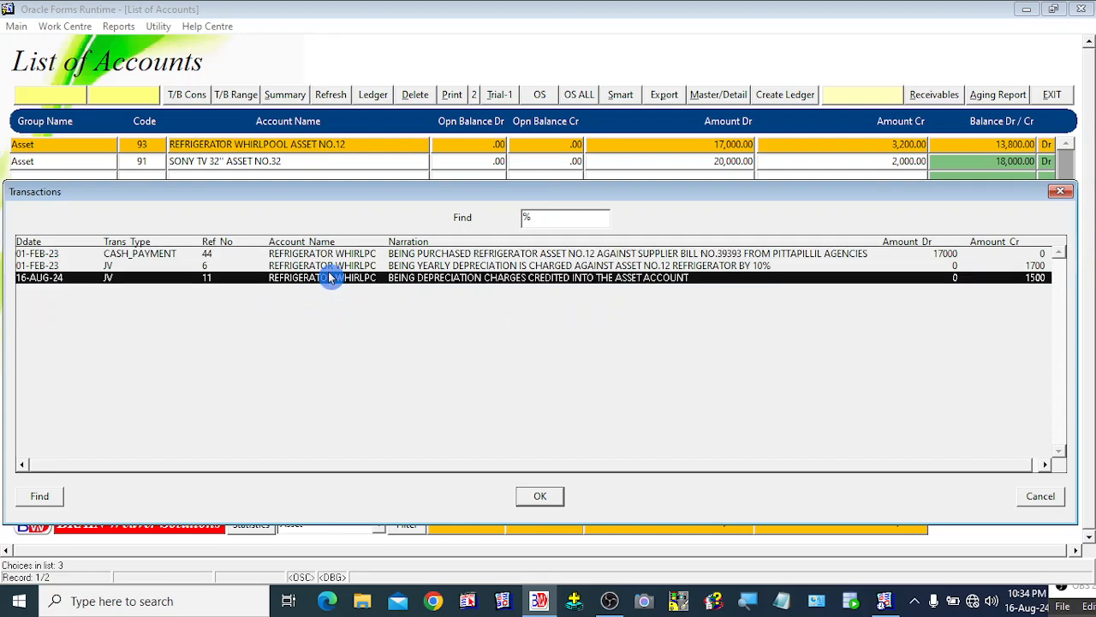
click(318, 268)
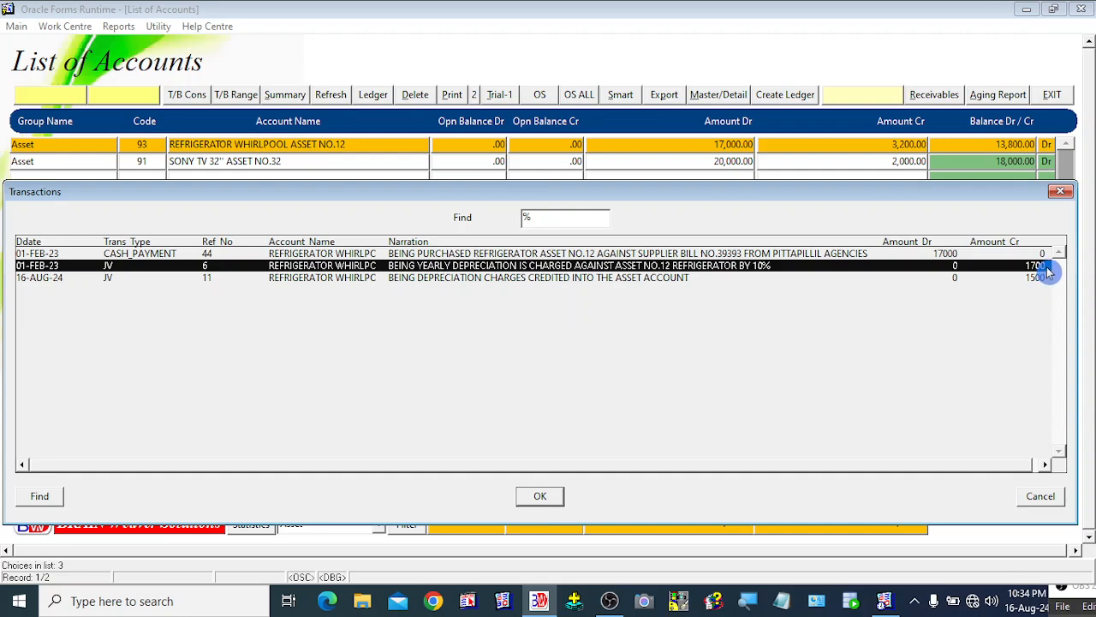
click(122, 279)
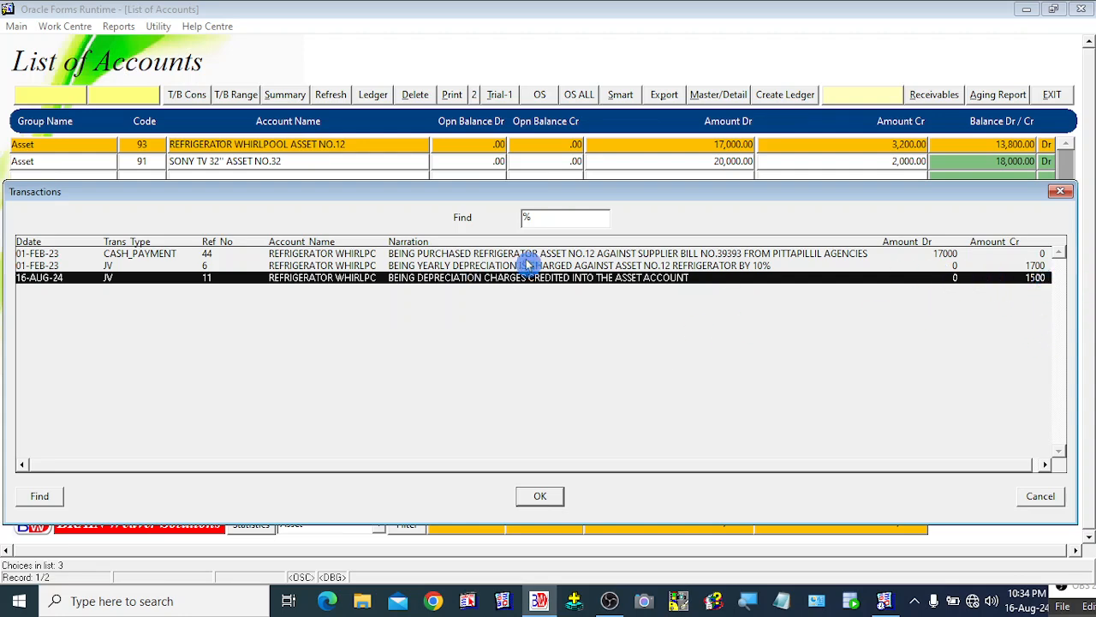
click(689, 255)
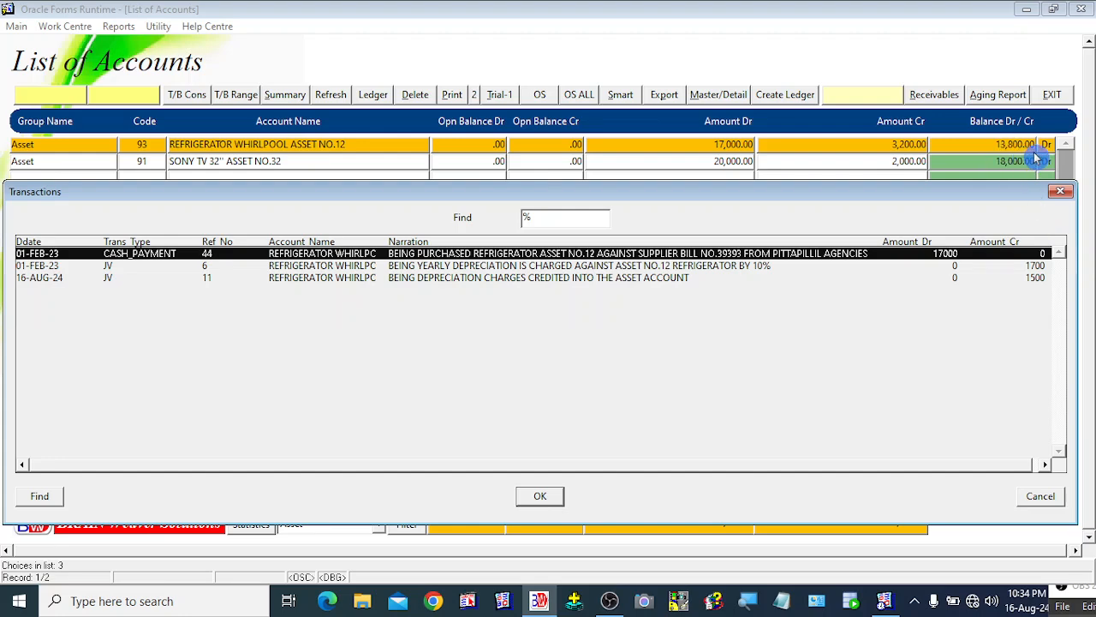
click(1040, 496)
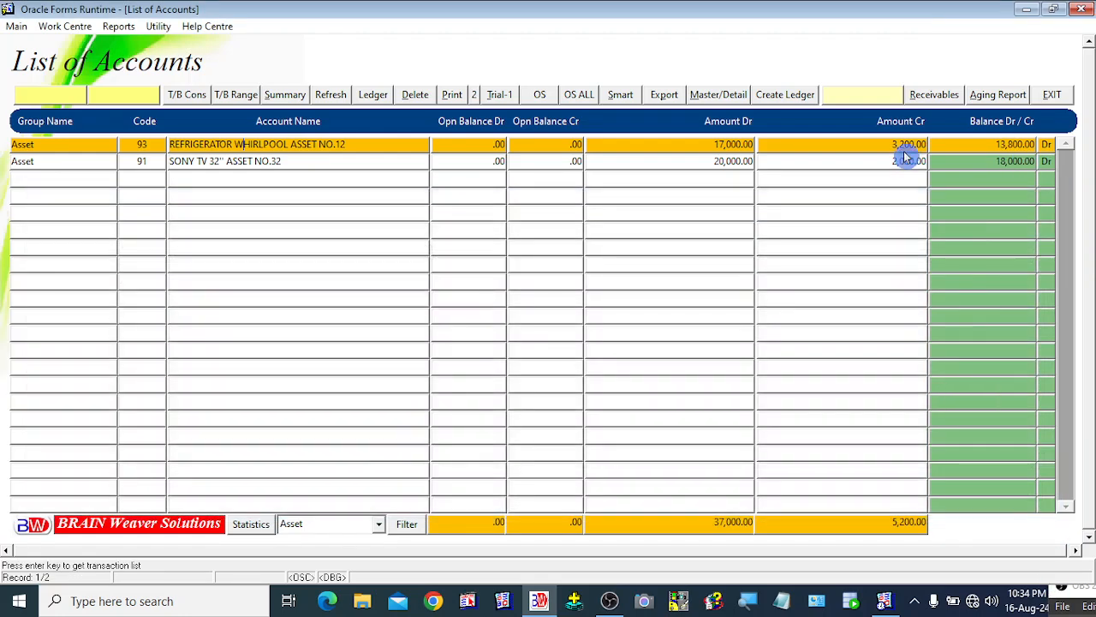
Check the refrigerator account's credit and debit totals against its balance, and leave the List of Accounts.
click(892, 144)
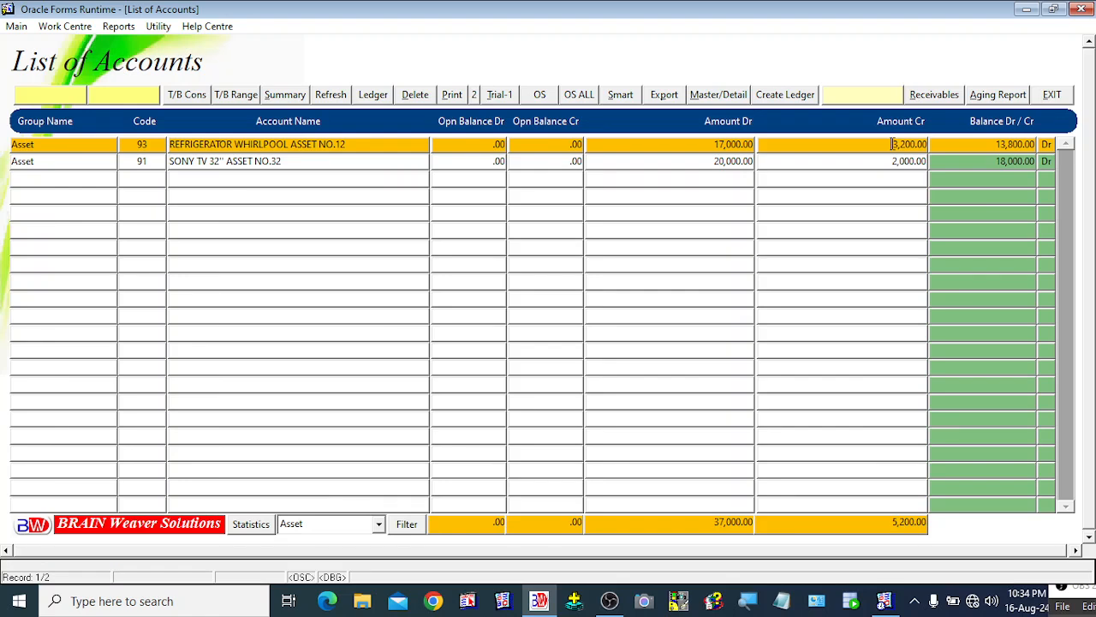
drag(893, 144, 927, 144)
click(716, 144)
drag(716, 144, 757, 145)
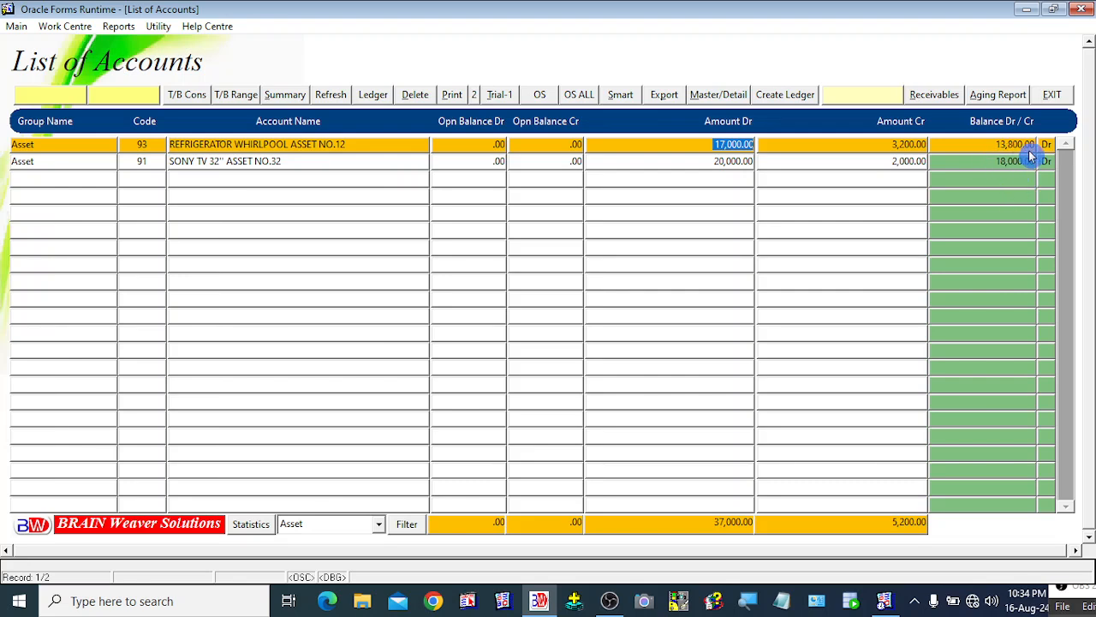
click(1053, 97)
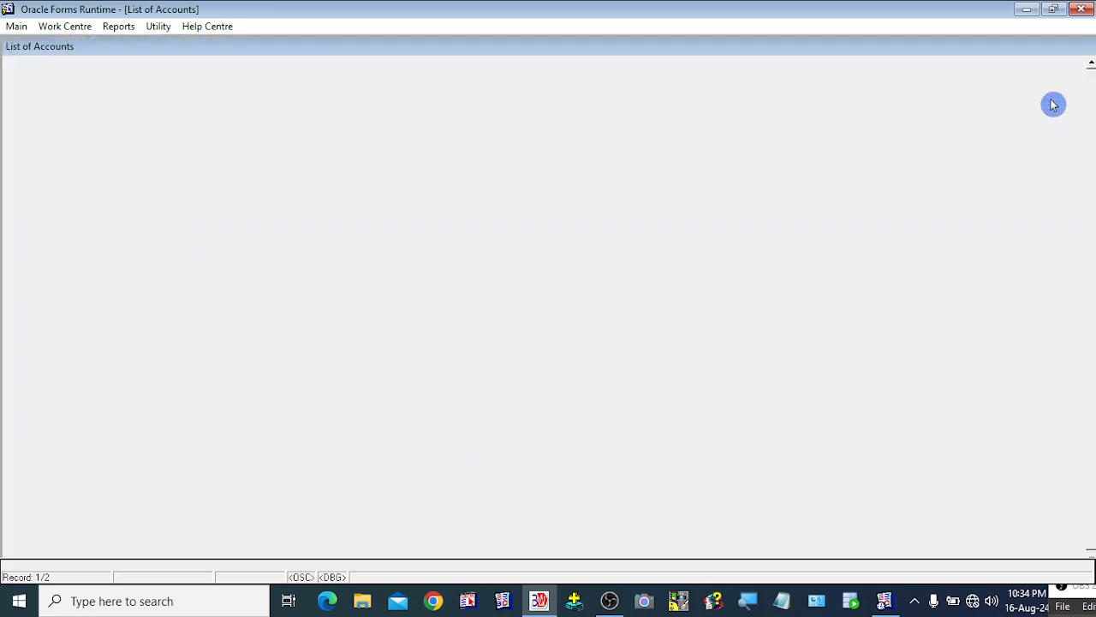
Open Journal Master, review the available voucher types, and leave without choosing another one.
click(13, 370)
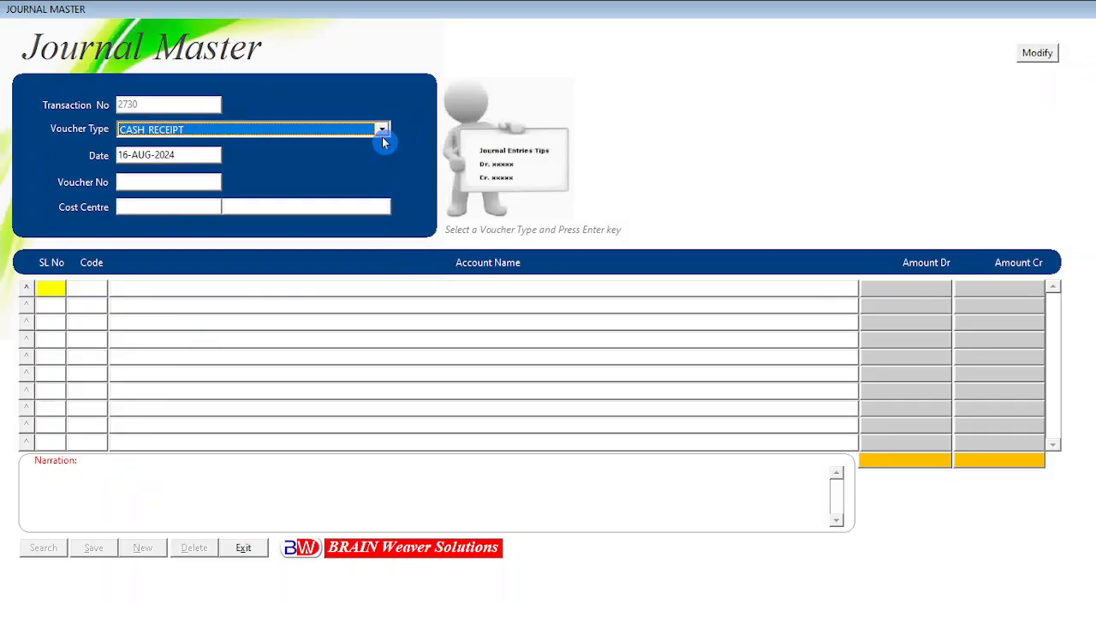
click(382, 131)
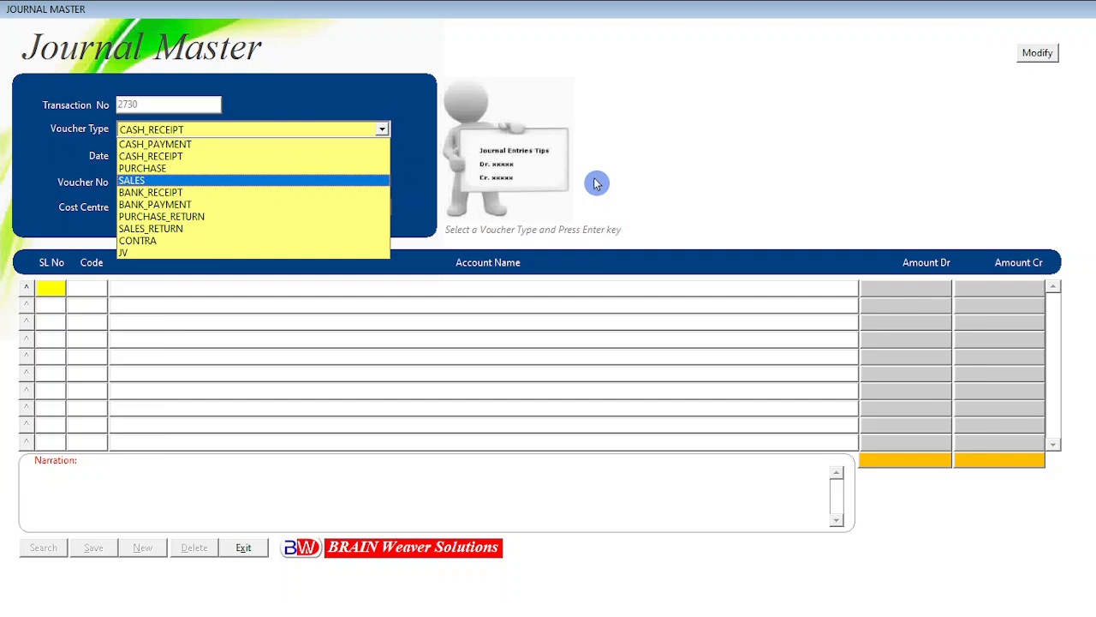
click(547, 187)
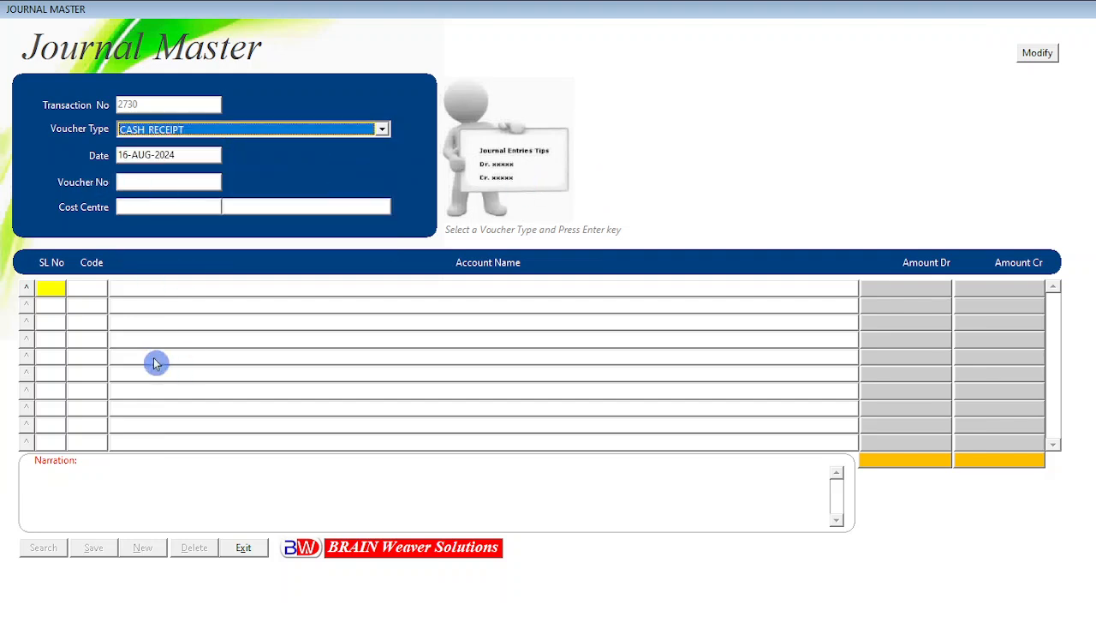
click(243, 549)
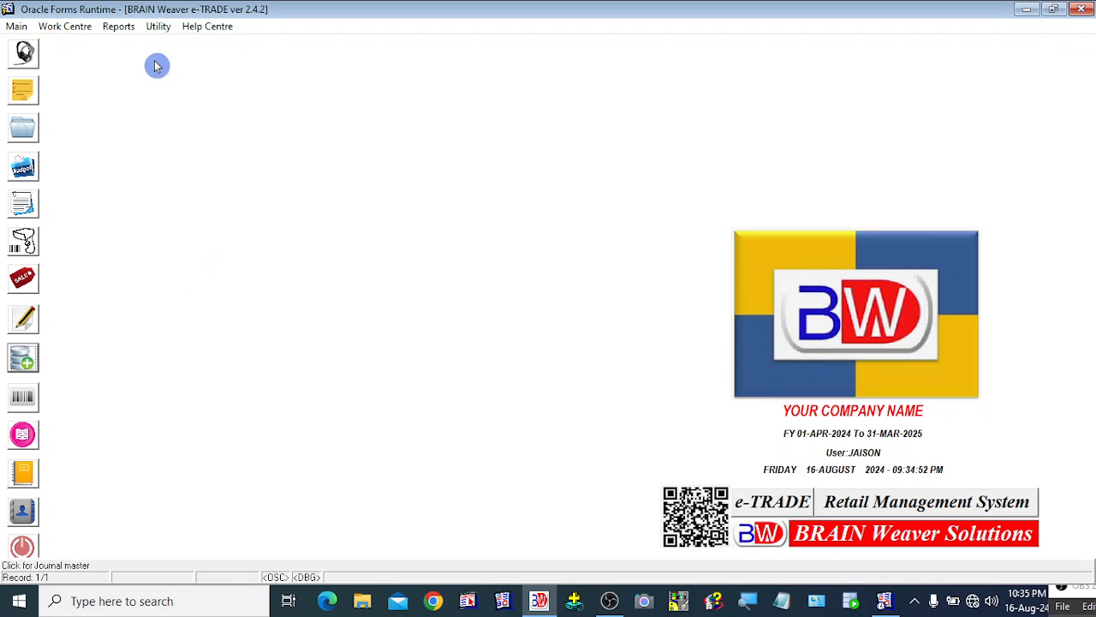
Filter the List of Accounts by the Customer group, review the customers' balances, and close the list.
right_click(133, 65)
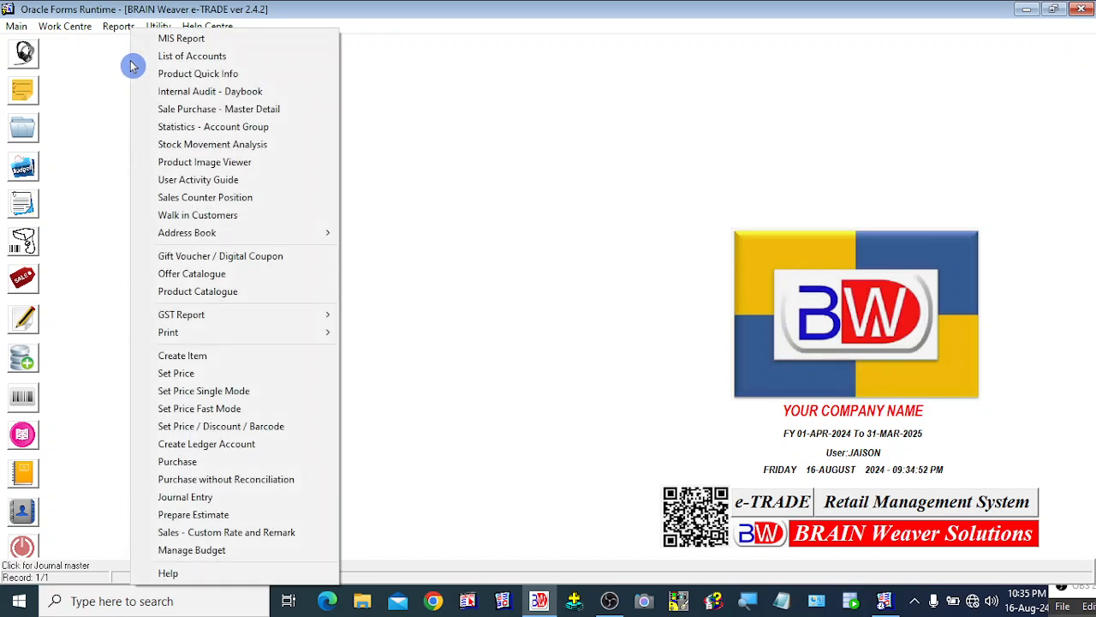
click(184, 55)
click(377, 523)
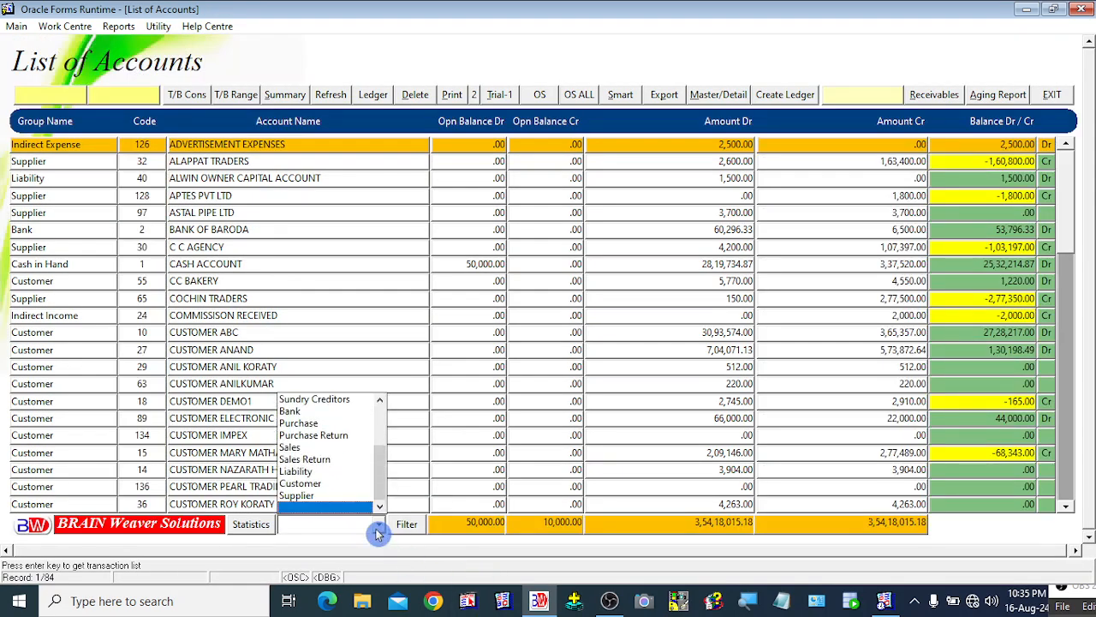
click(326, 486)
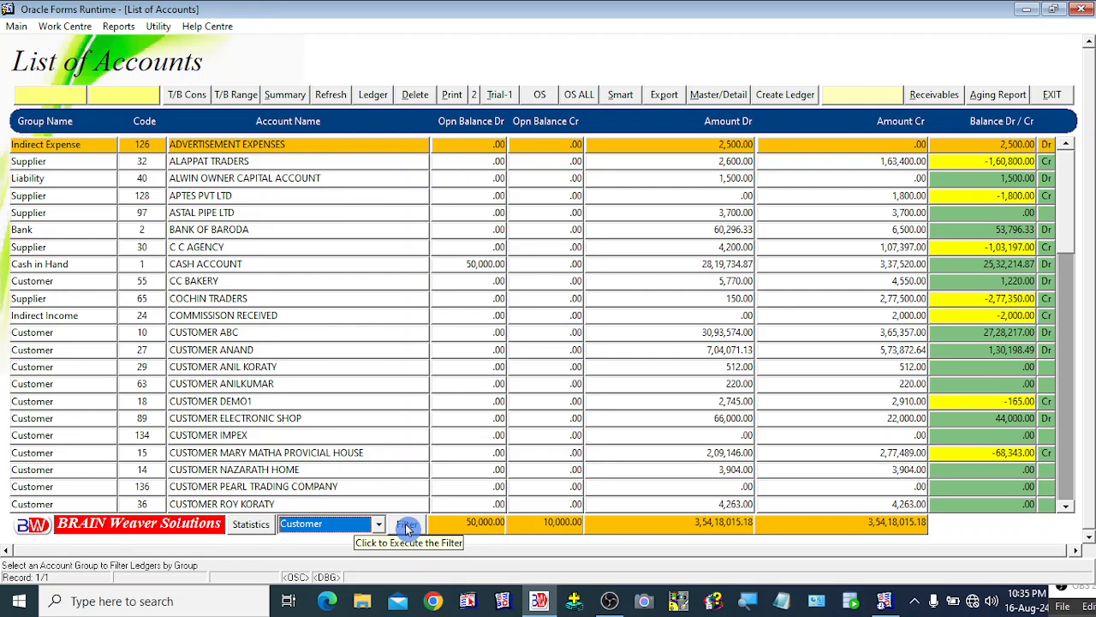
click(406, 523)
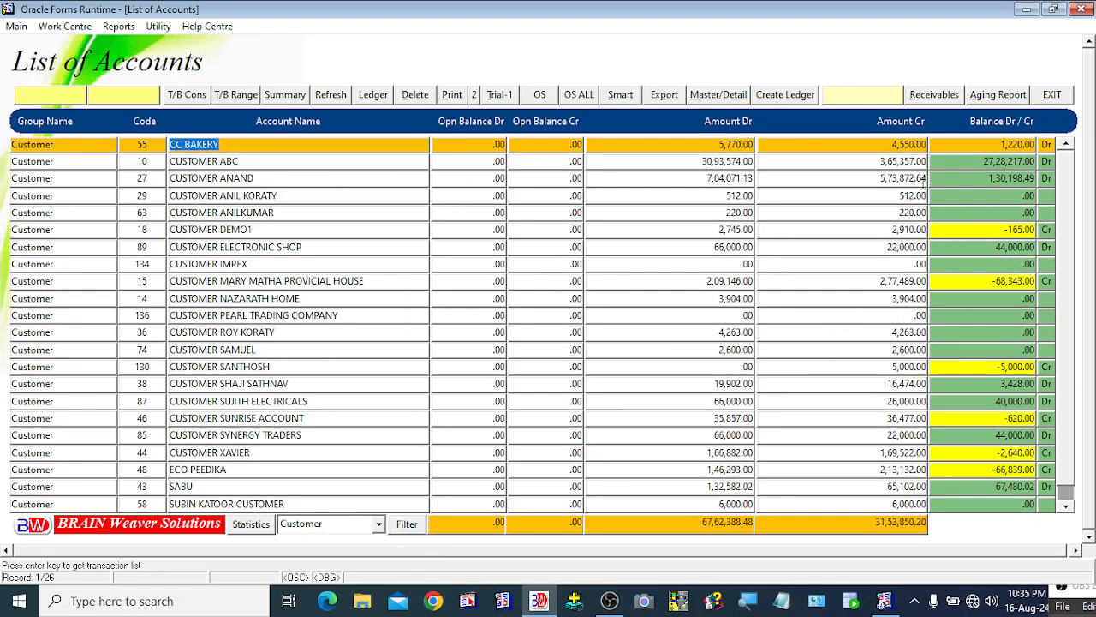
click(219, 148)
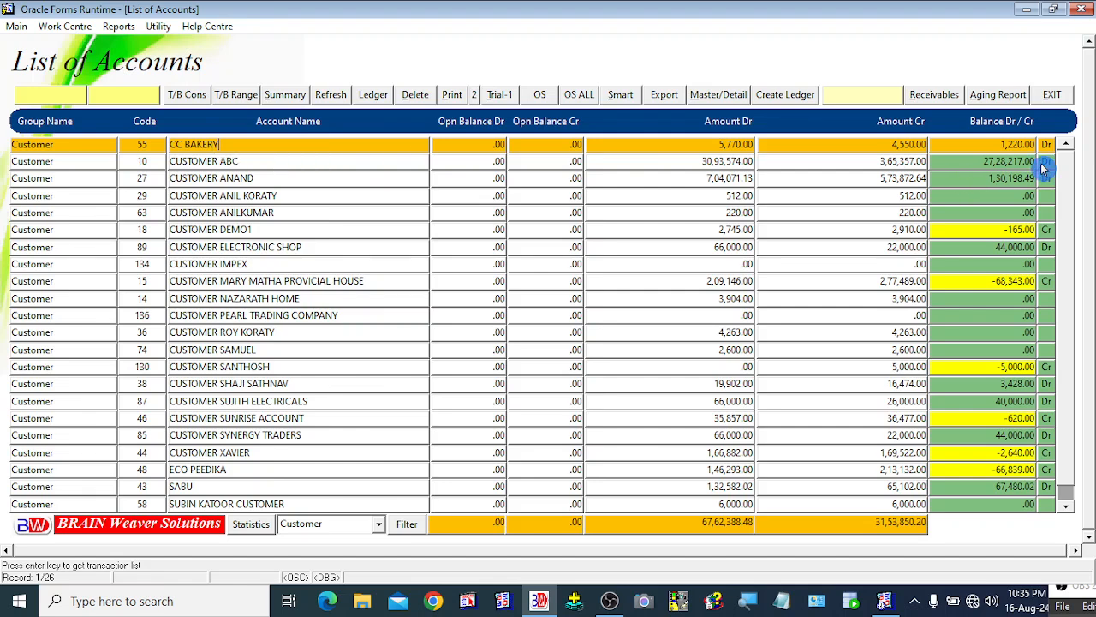
click(1053, 98)
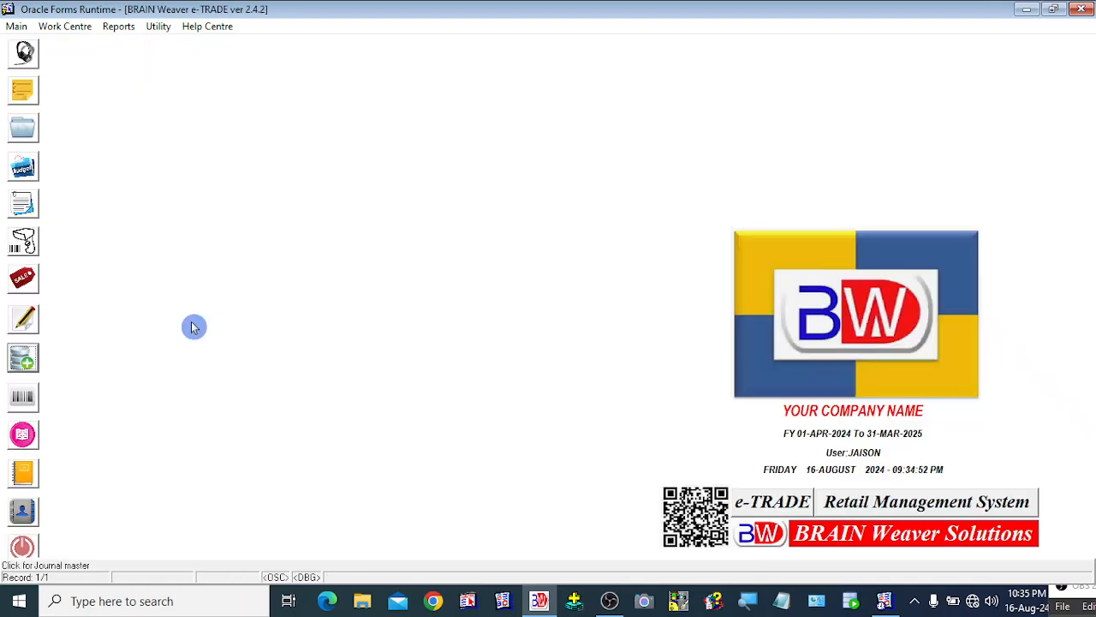
Start a CASH_RECEIPT voucher dated 16-AUG-2024 in Journal Master with the cost centre GENERAL.
click(26, 367)
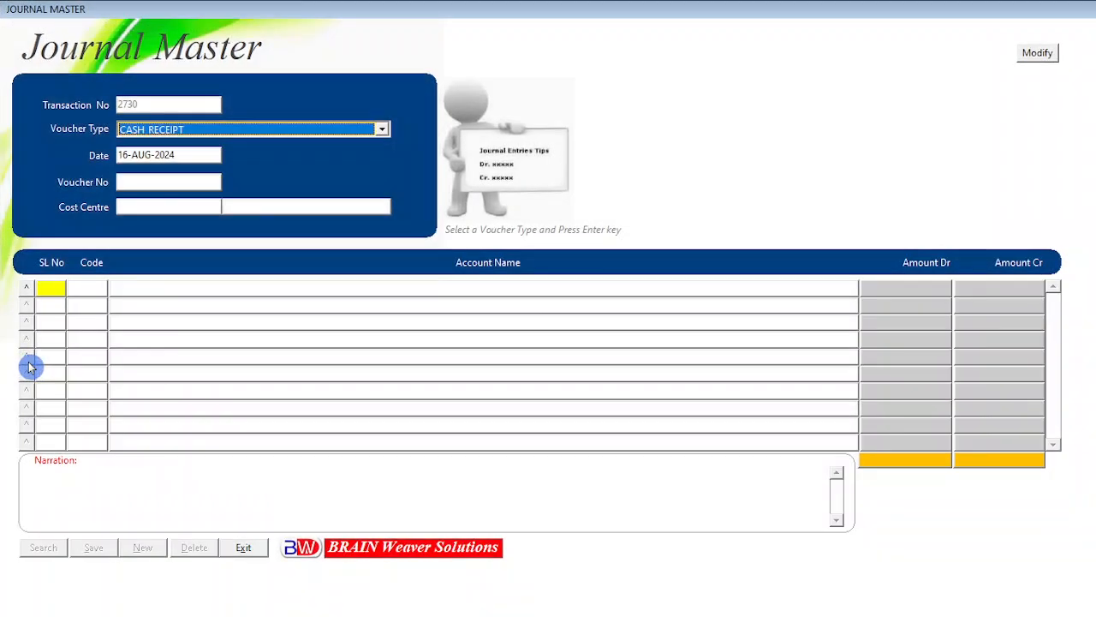
click(382, 130)
click(200, 160)
key(Tab)
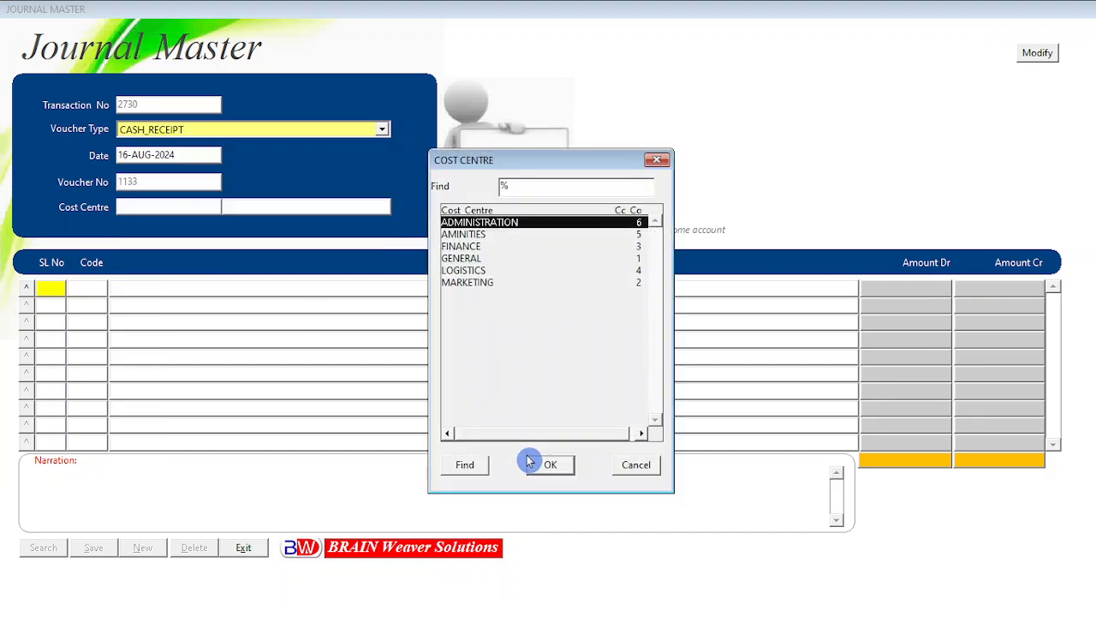
key(Down)
key(Down)
key(Down)
key(Return)
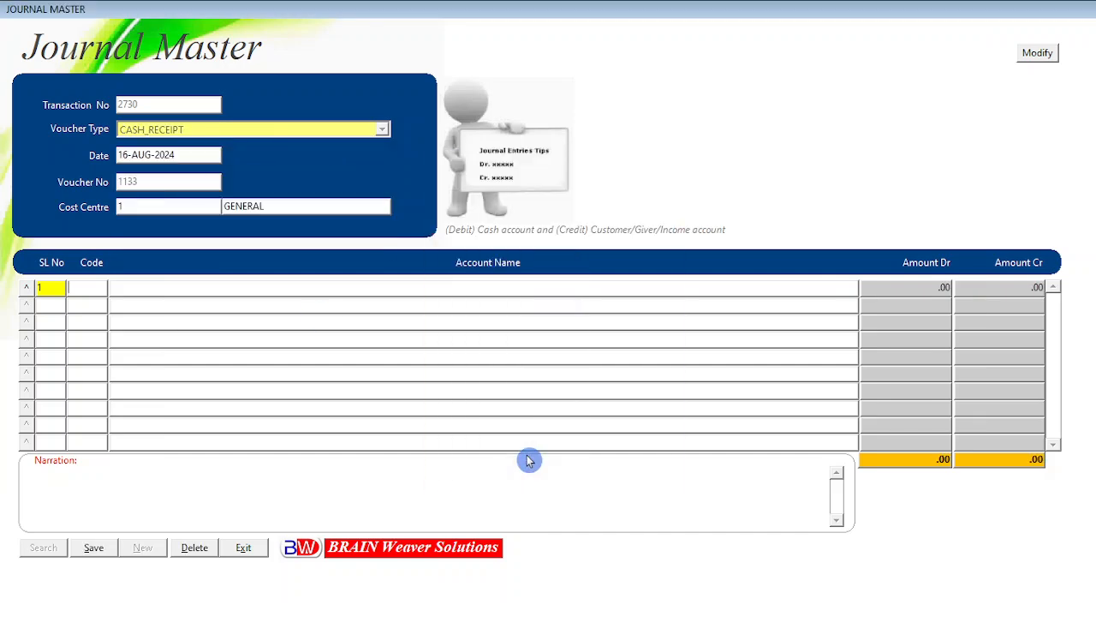
Search the accounts for "caSH ACCOUNT%" and choose CASH ACCOUNT for the first entry row.
text(caSH ACCOUNT%)
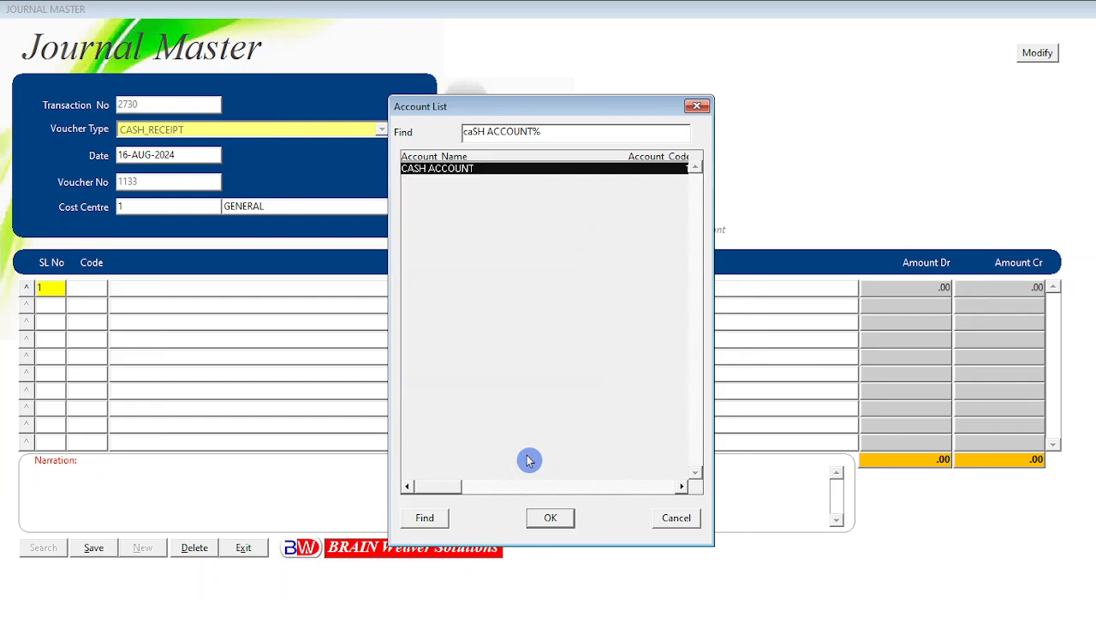
key(Return)
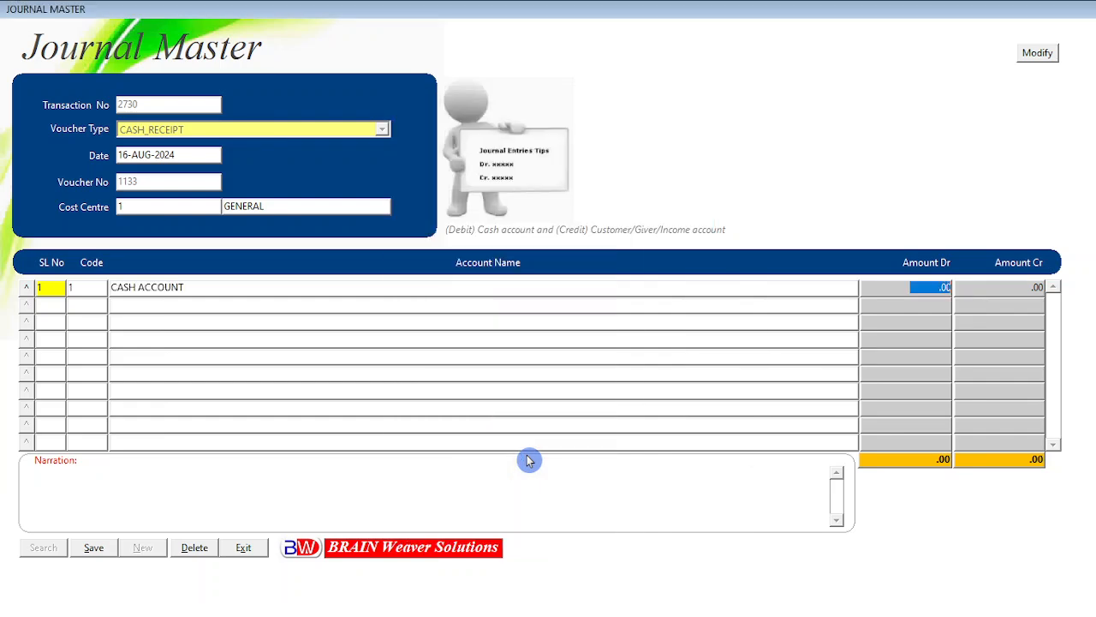
Enter a debit amount of 1000 and no credit for the CASH ACCOUNT row.
text(1000)
key(Return)
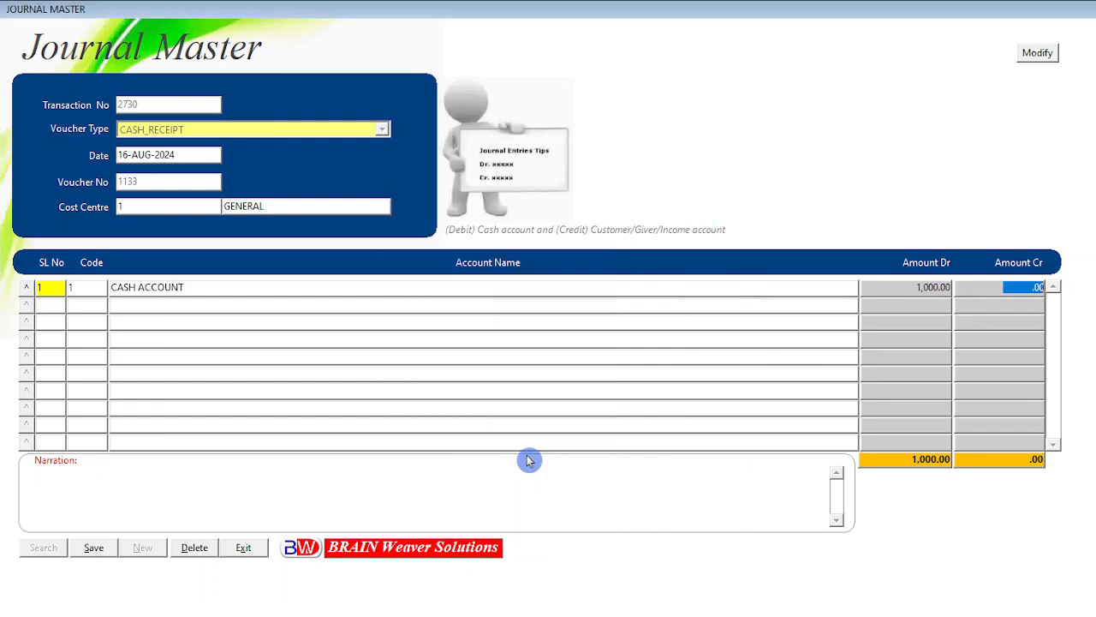
key(Return)
Search the accounts for "cc BAKERY%" and add CC BAKERY as the second entry row with a credit of 1000.
key(Return)
text(cc BAKERY%)
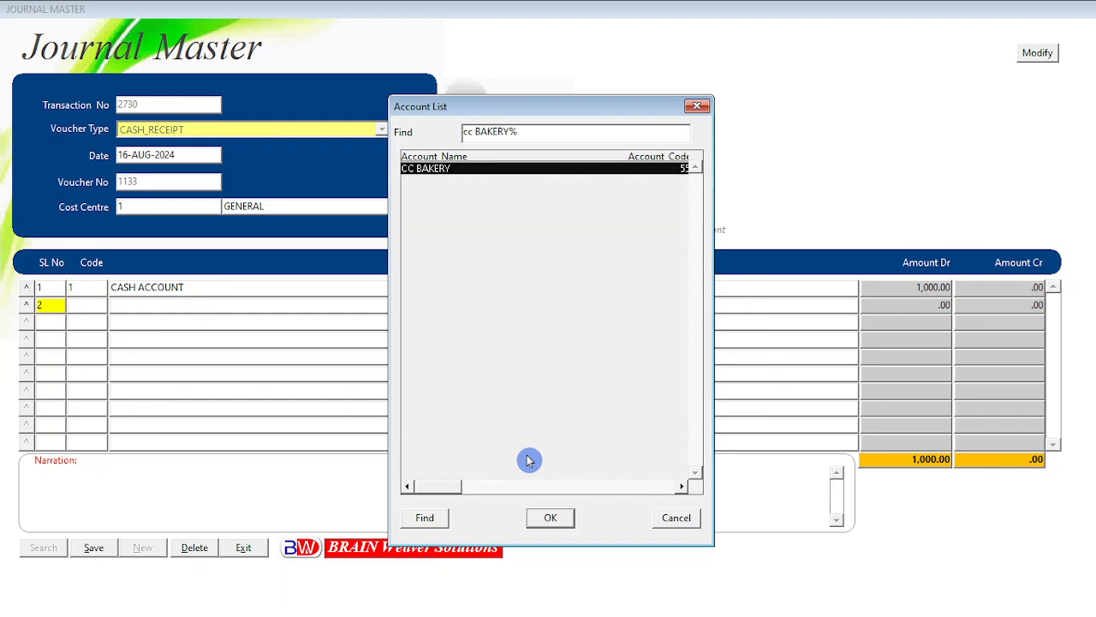
key(Return)
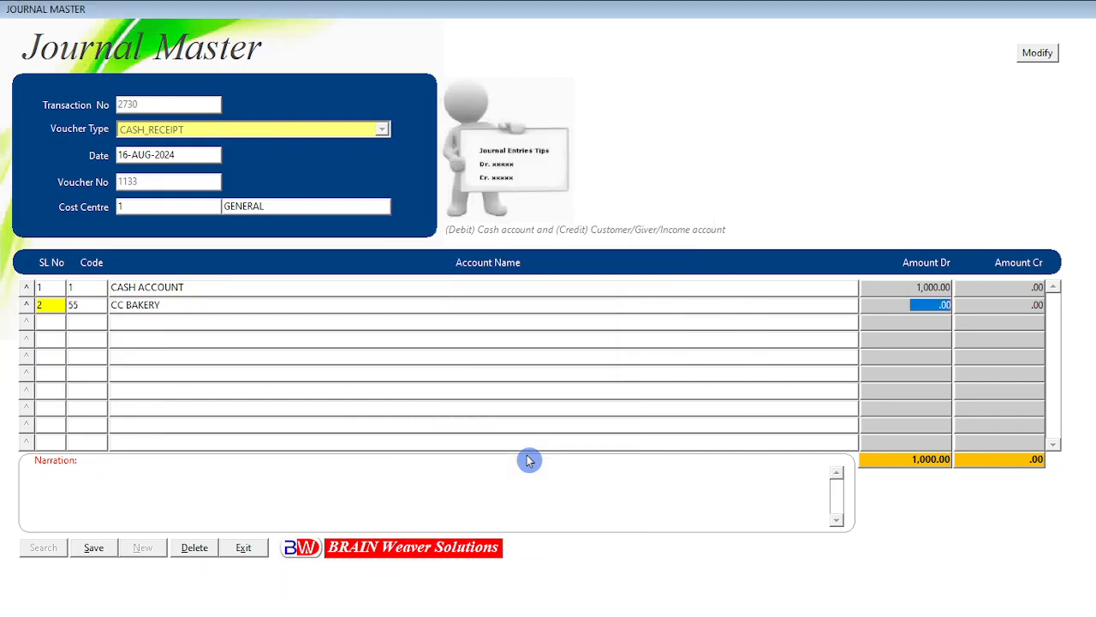
key(Return)
text(1000)
key(Return)
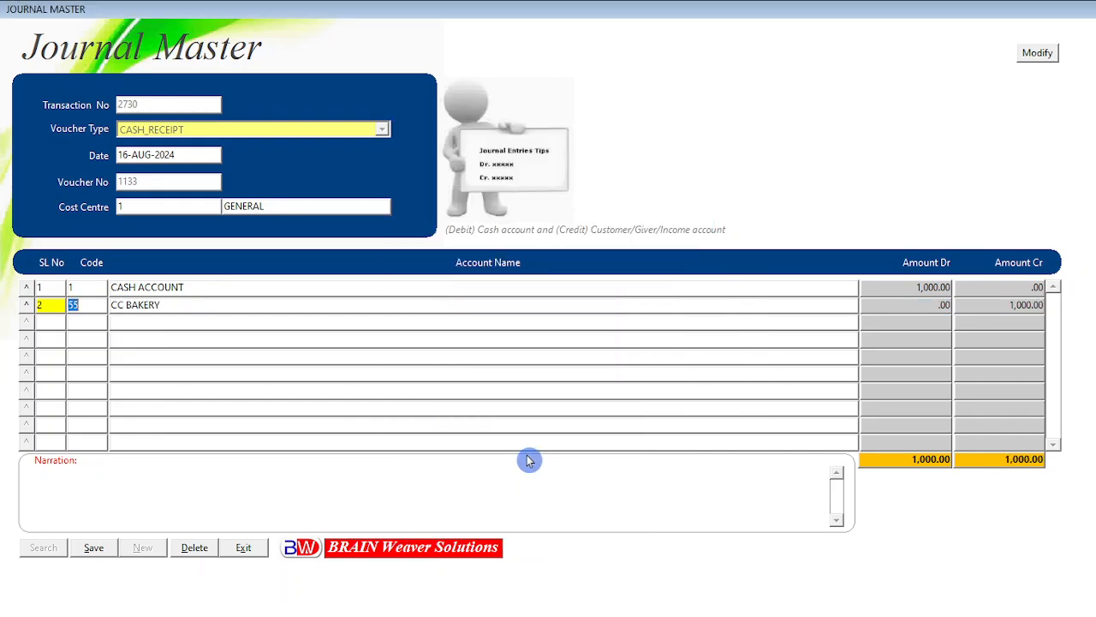
Enter the narration "BEING CASH RECEIVED FROM CUSTOMER CC BAKERY VIDE BILL NO.... AS A PARTIAL PAYMENT VIDE VOUCHER NO.1133".
text(BEING )
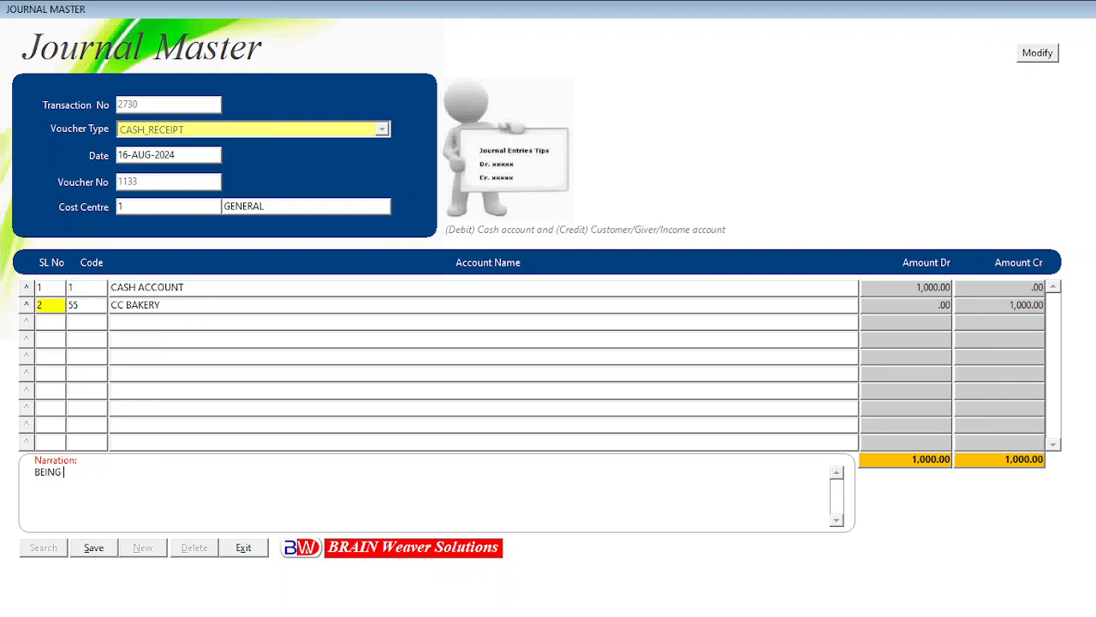
text(CASH RECEIVED FROM CUST)
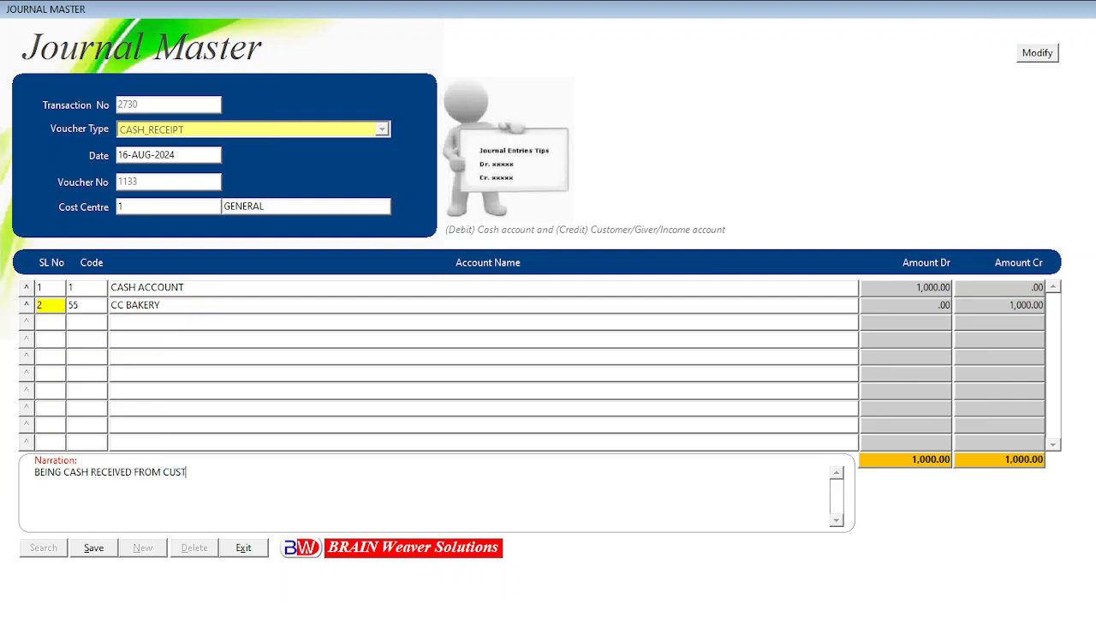
text(OMER CC BAKERY VIDE BI)
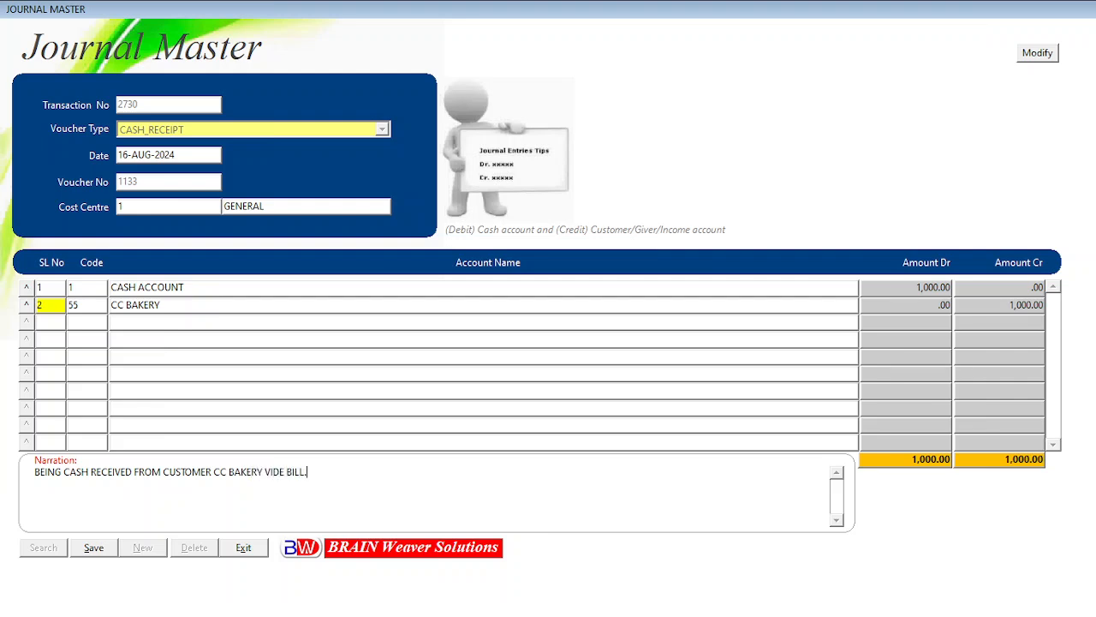
text(LL NO.... AS A PARTIAL PAYMENT)
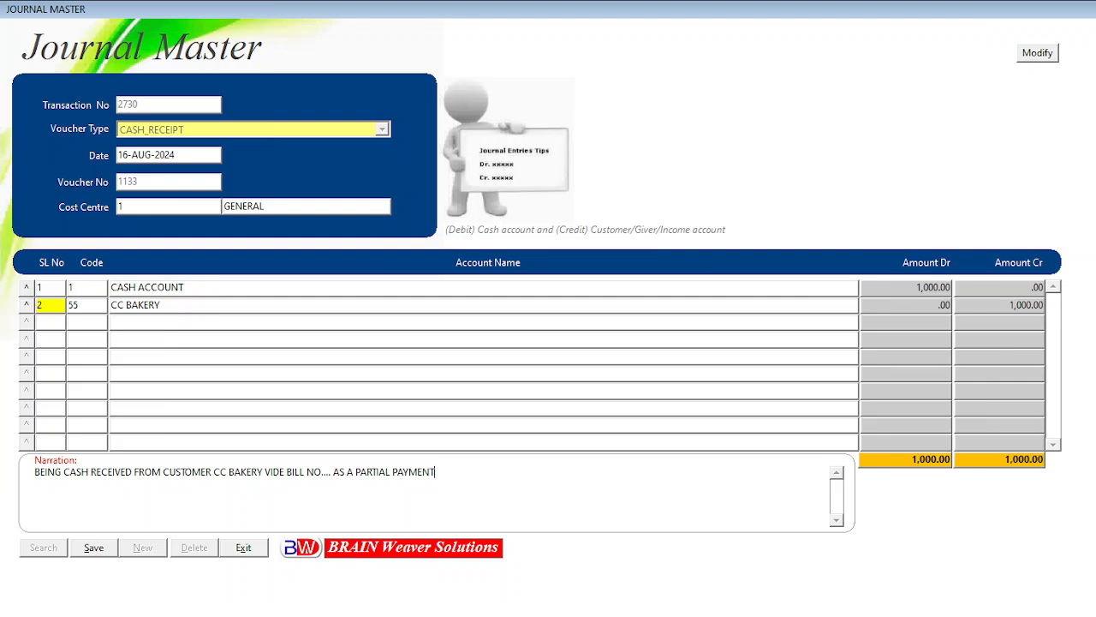
text( VIDE VOUCHER NO.1133)
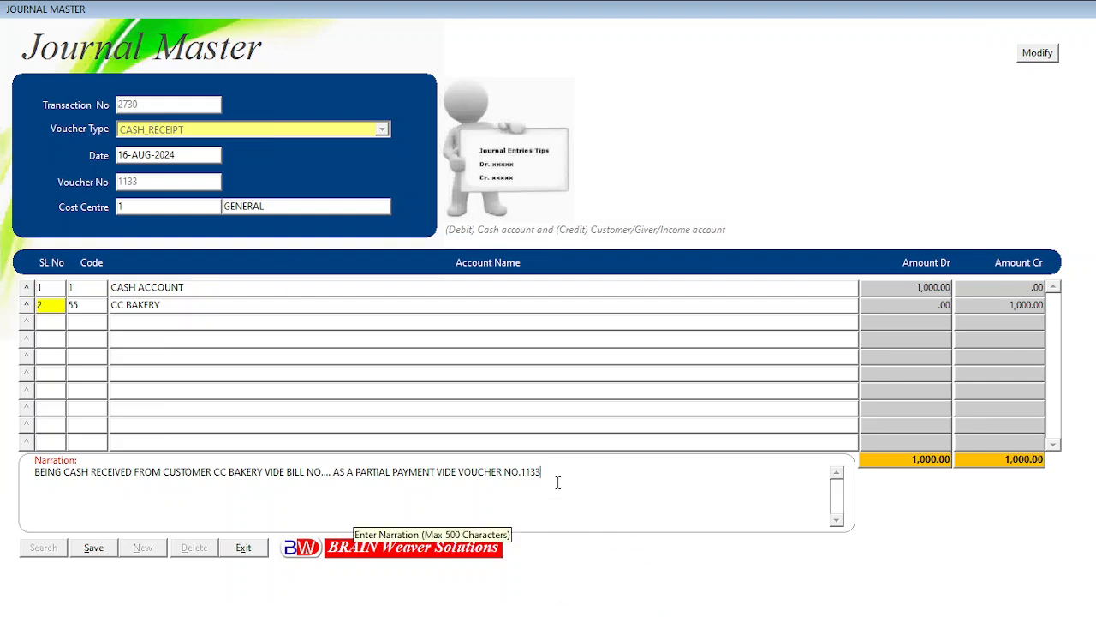
Save the cash receipt voucher and close Journal Master.
click(95, 551)
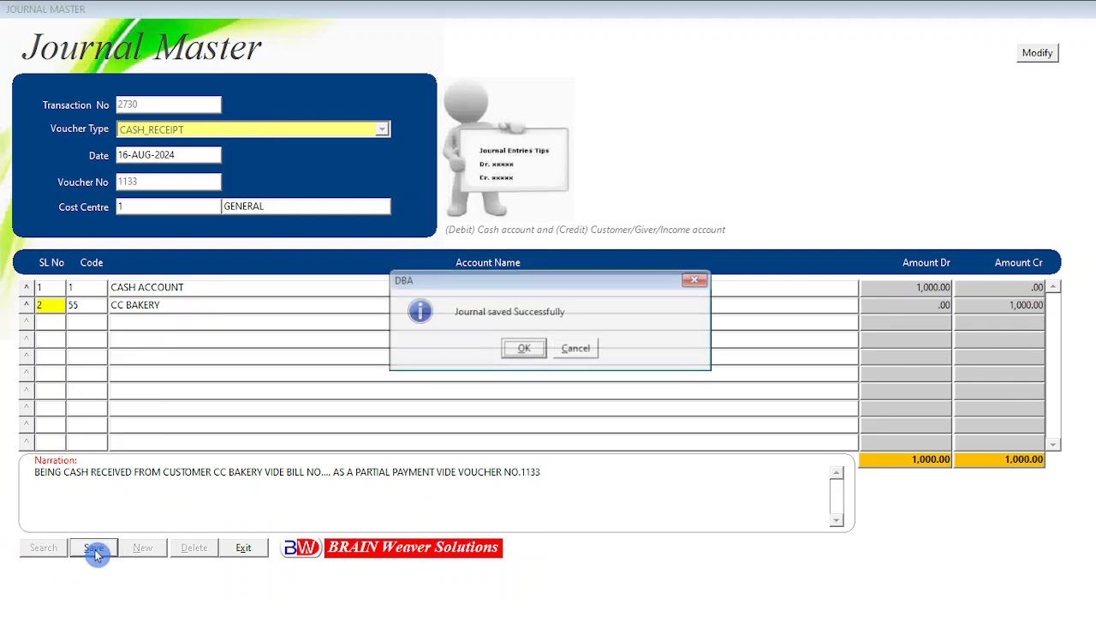
click(525, 351)
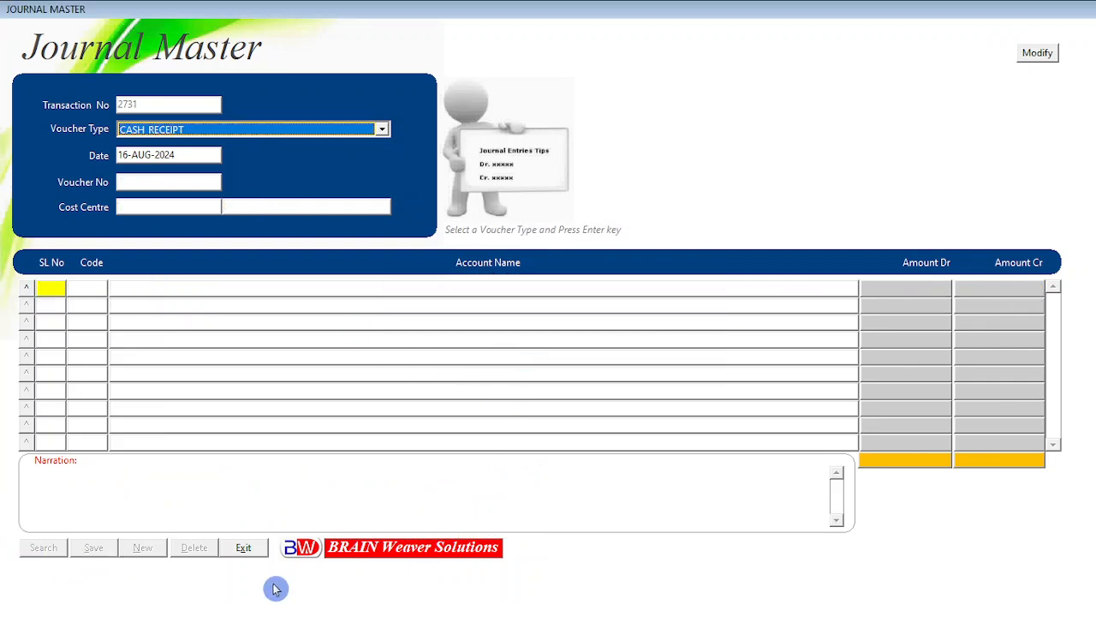
click(246, 550)
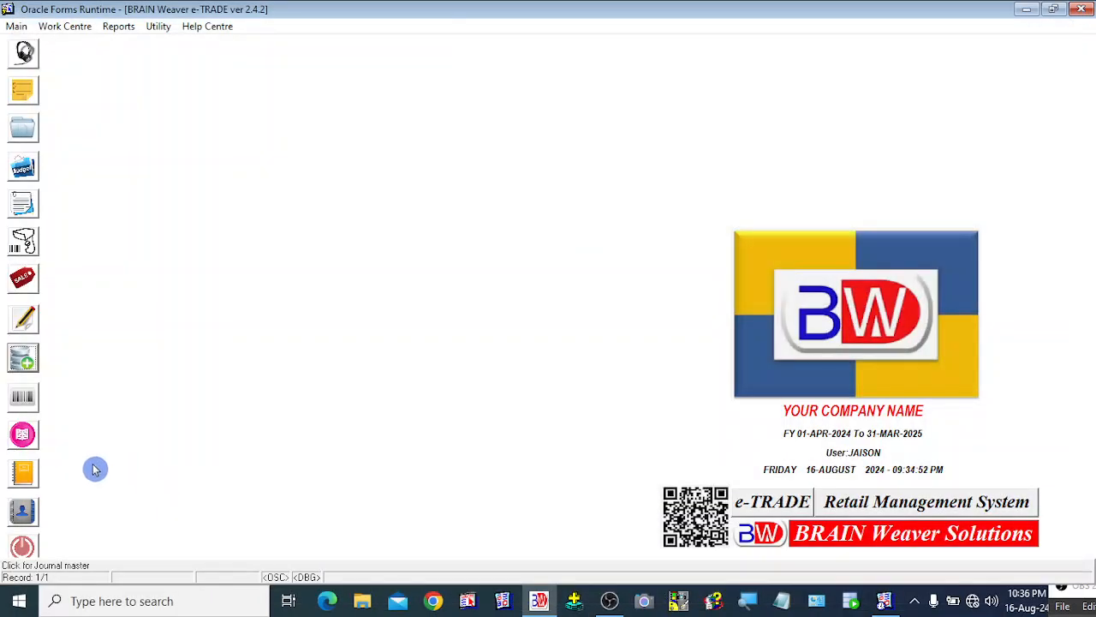
Open the Journal Register at its last records, check the CASH ACCOUNT and CC BAKERY lines of the new CASH_RECEIPT voucher, and close it.
click(24, 473)
click(175, 85)
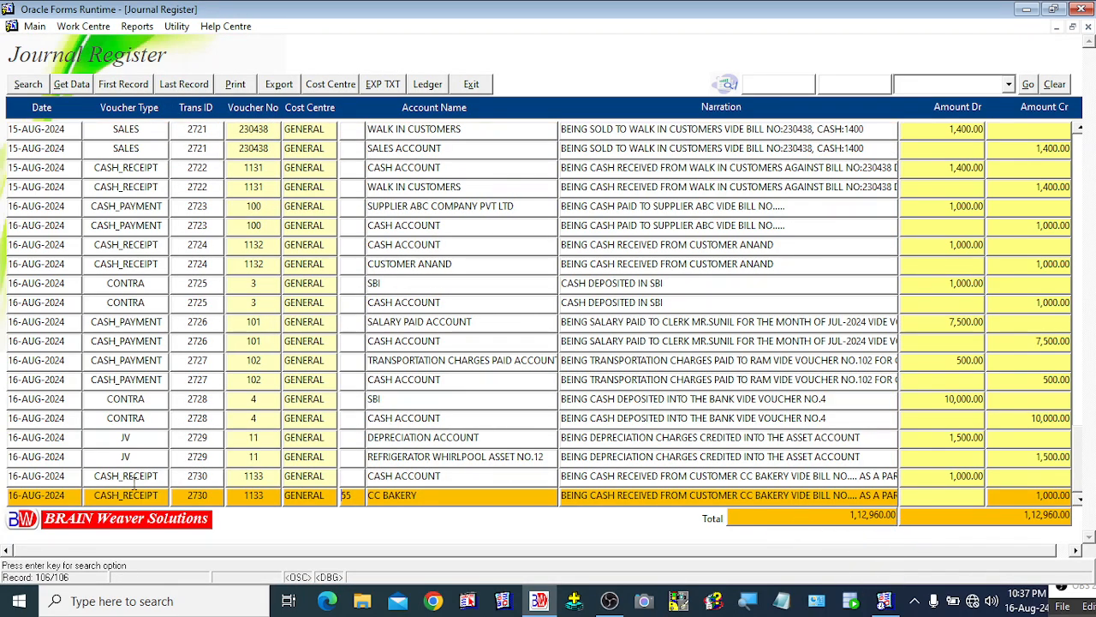
click(141, 476)
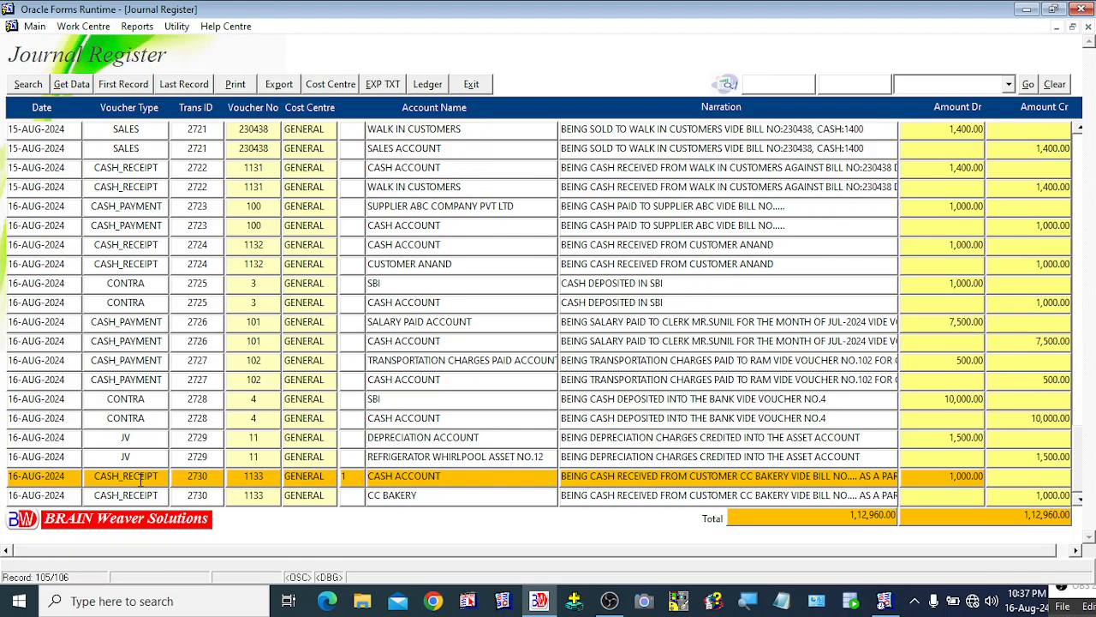
click(140, 496)
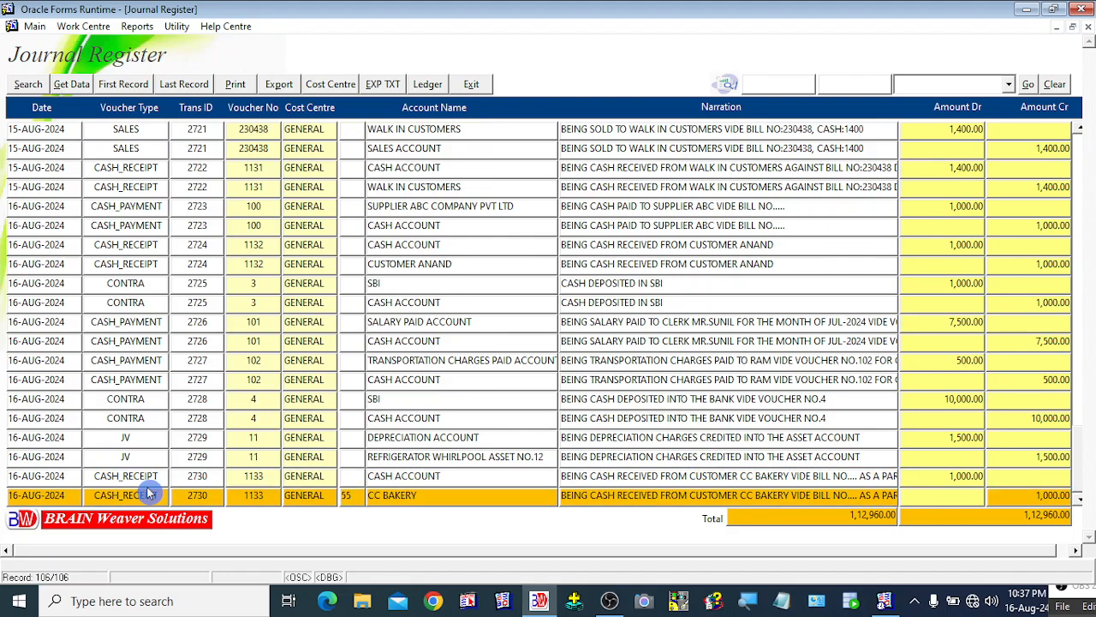
click(147, 476)
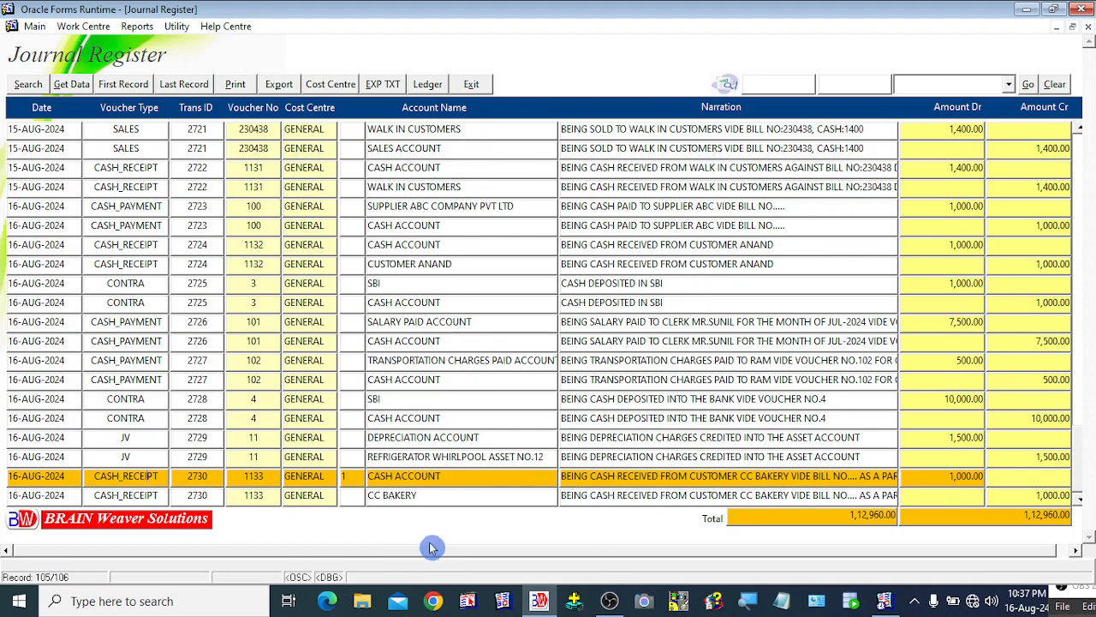
click(398, 497)
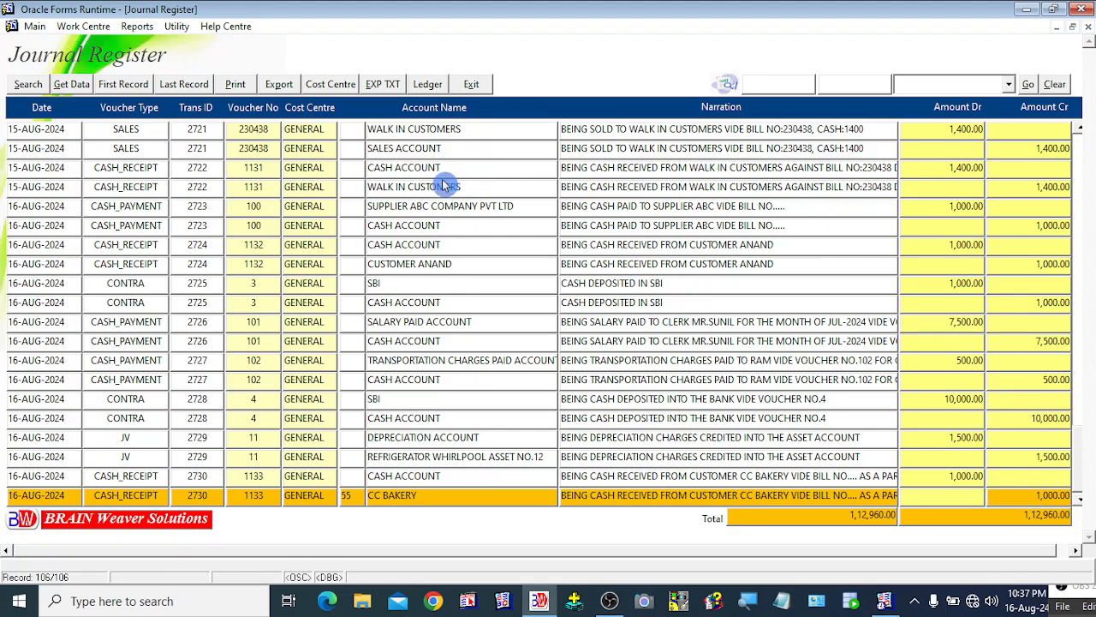
click(473, 86)
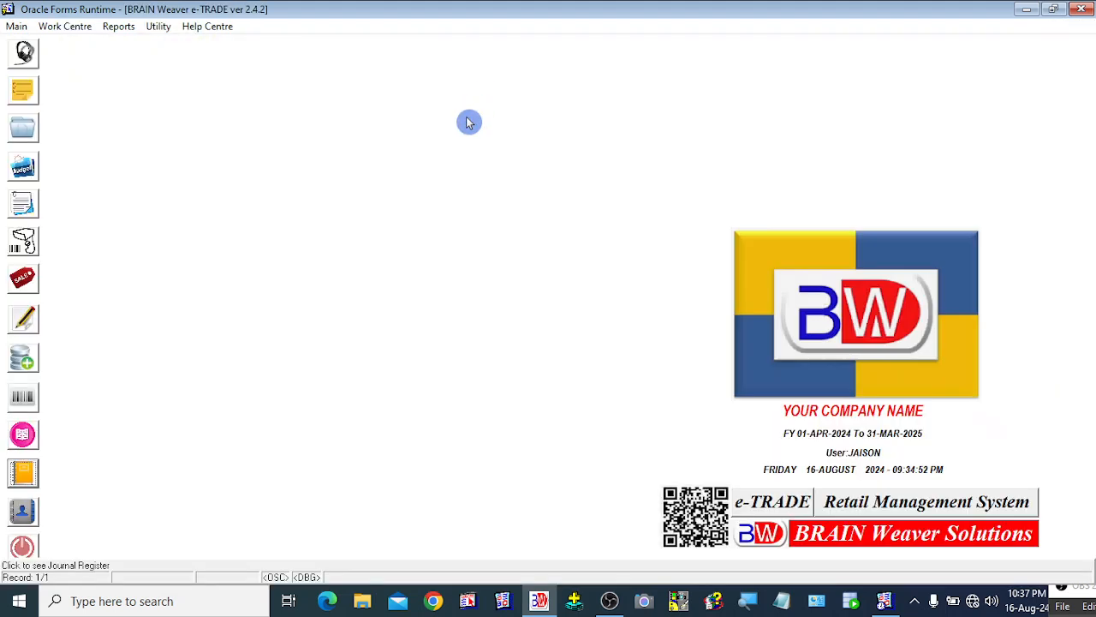
Open the List of Accounts and filter it by the Customer group.
right_click(130, 64)
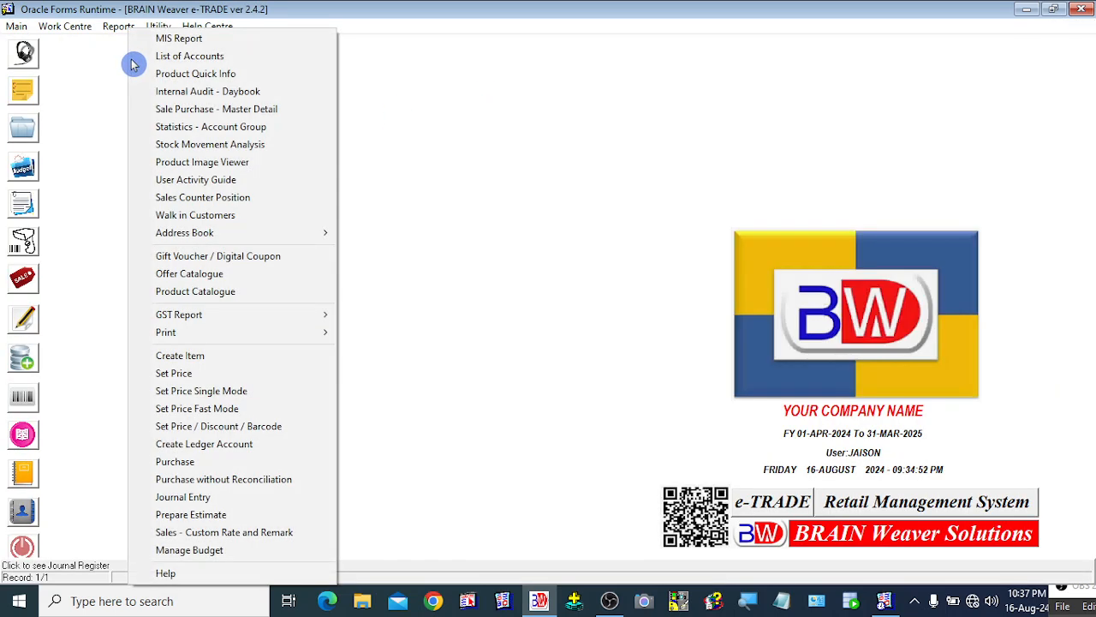
click(185, 54)
click(378, 524)
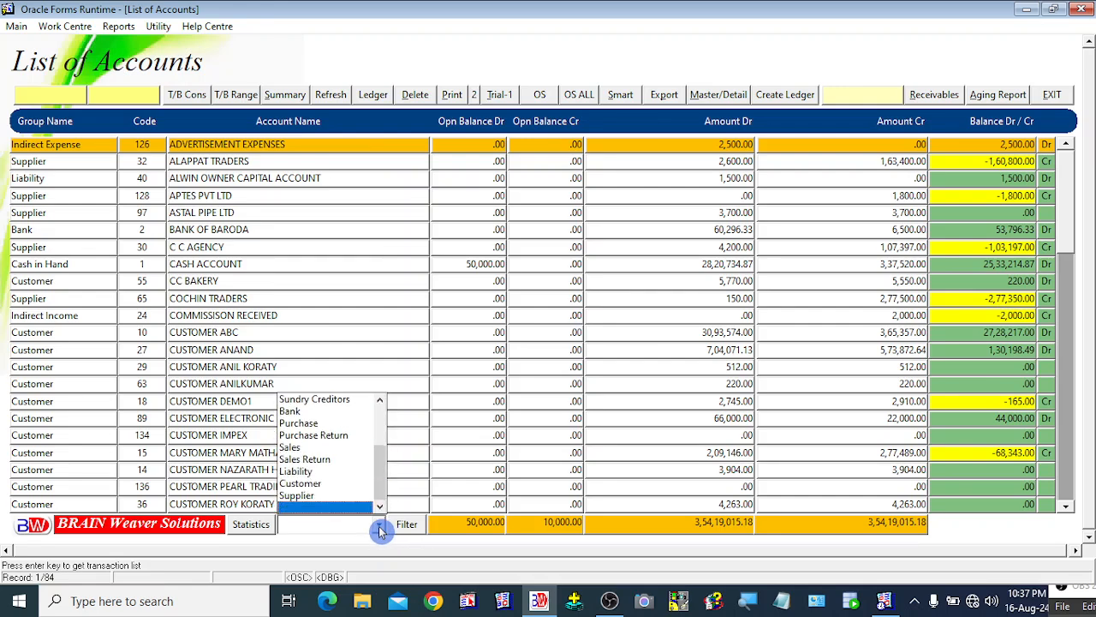
click(336, 486)
click(405, 523)
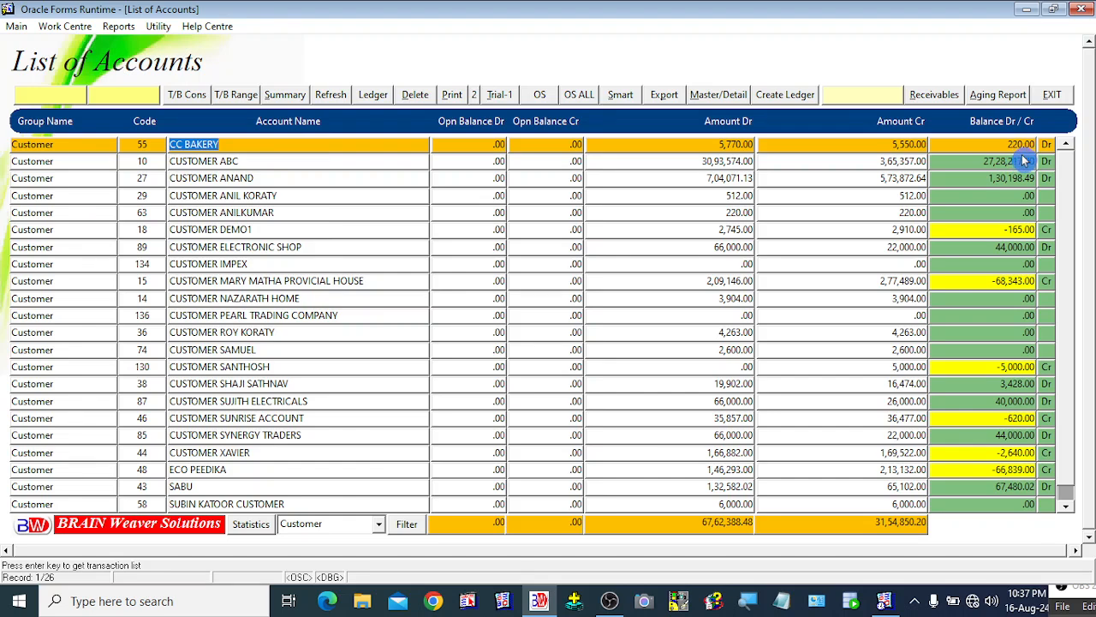
Open CC BAKERY's transaction list, examine its sales, returns and the 16-AUG-24 cash receipt, and close the list.
click(264, 180)
click(187, 142)
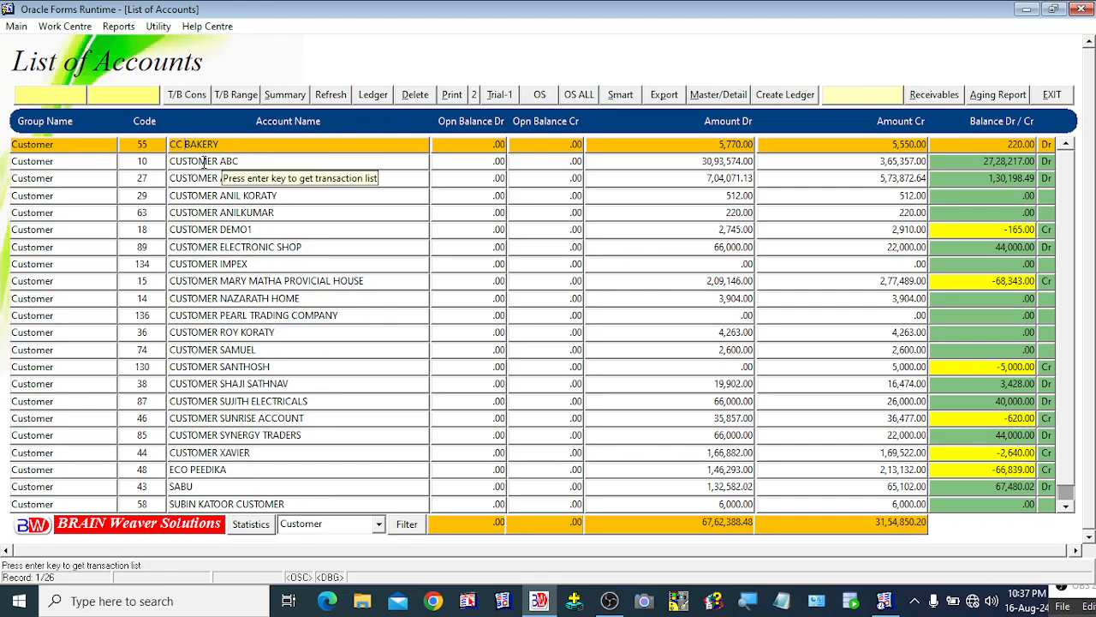
key(Return)
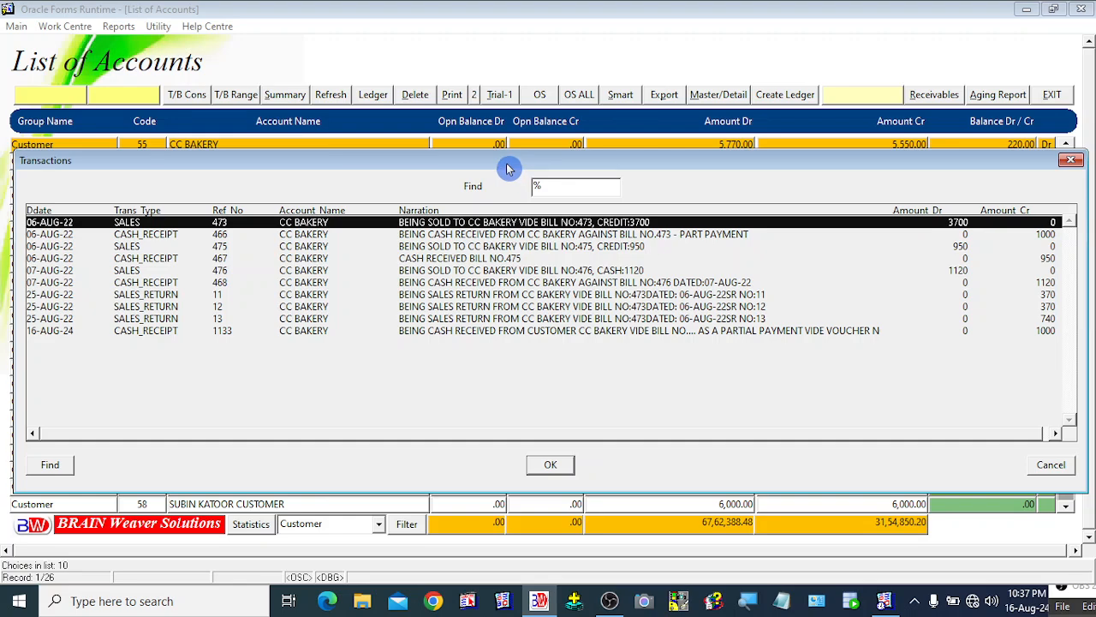
drag(508, 169, 503, 176)
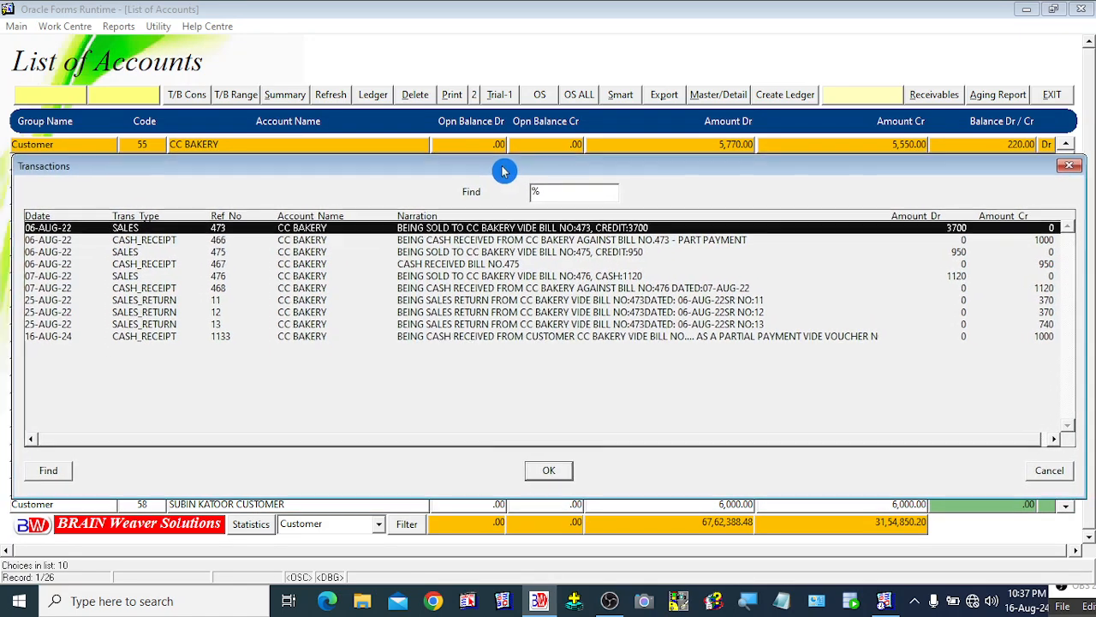
click(392, 252)
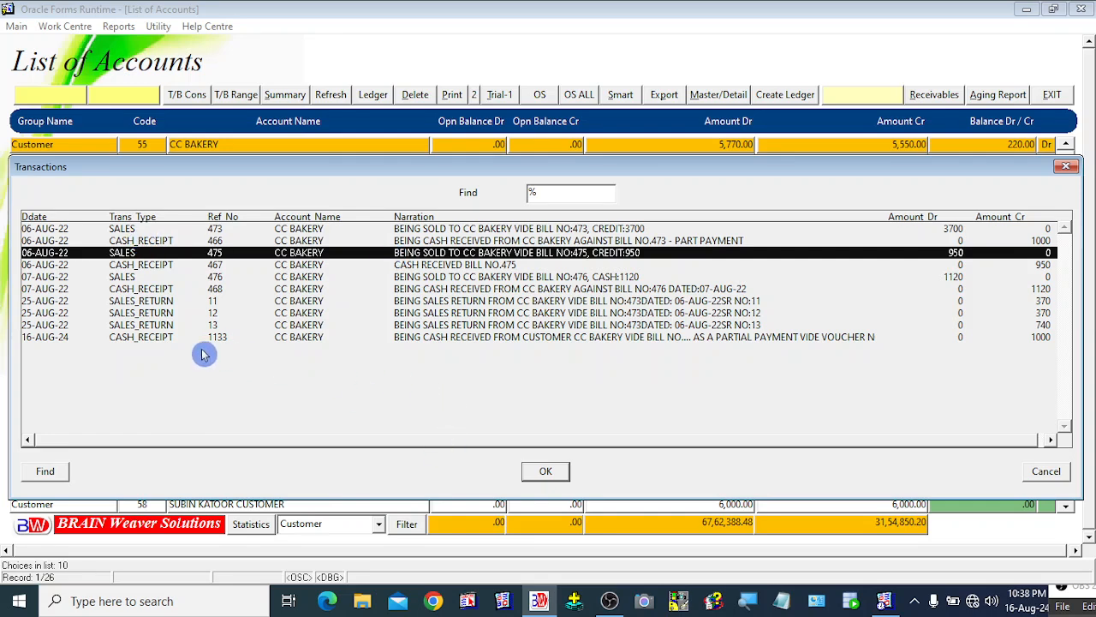
click(84, 339)
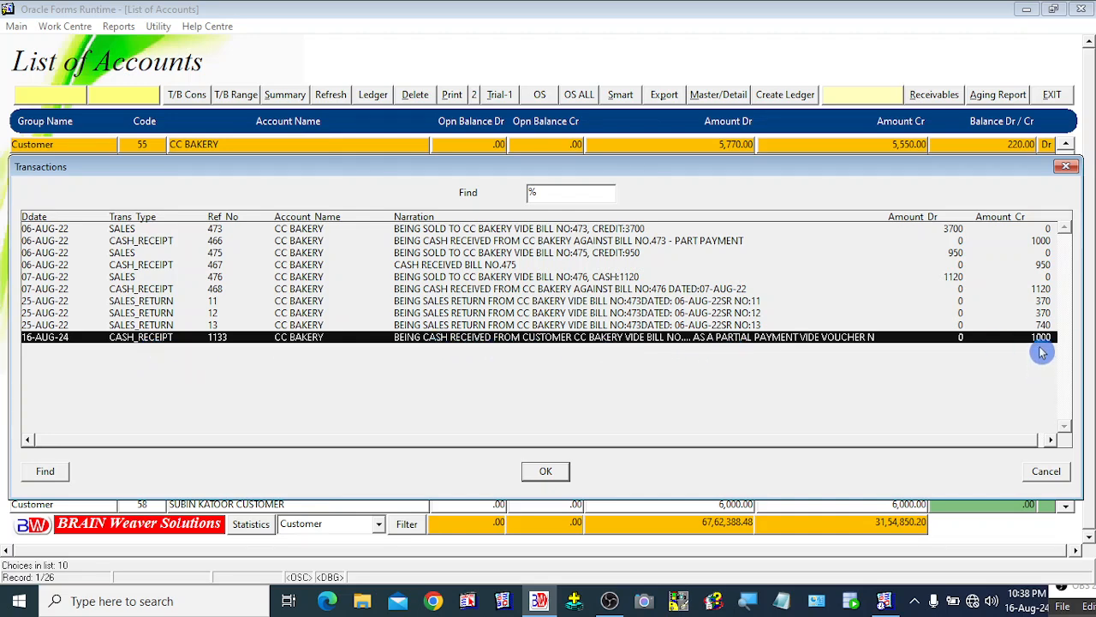
click(632, 314)
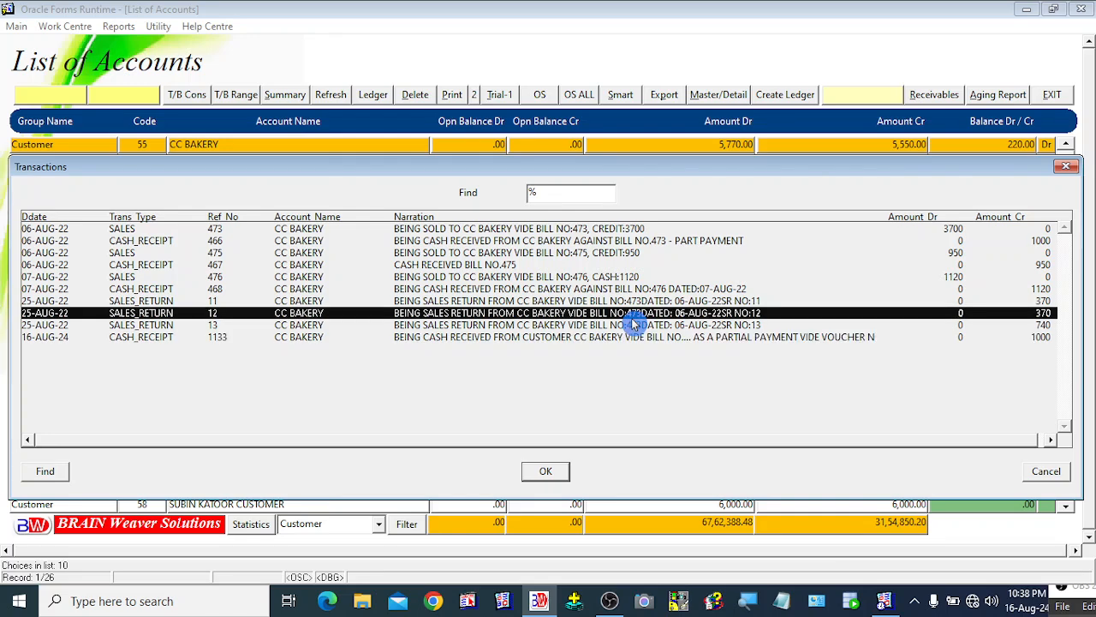
click(582, 303)
click(579, 289)
click(576, 278)
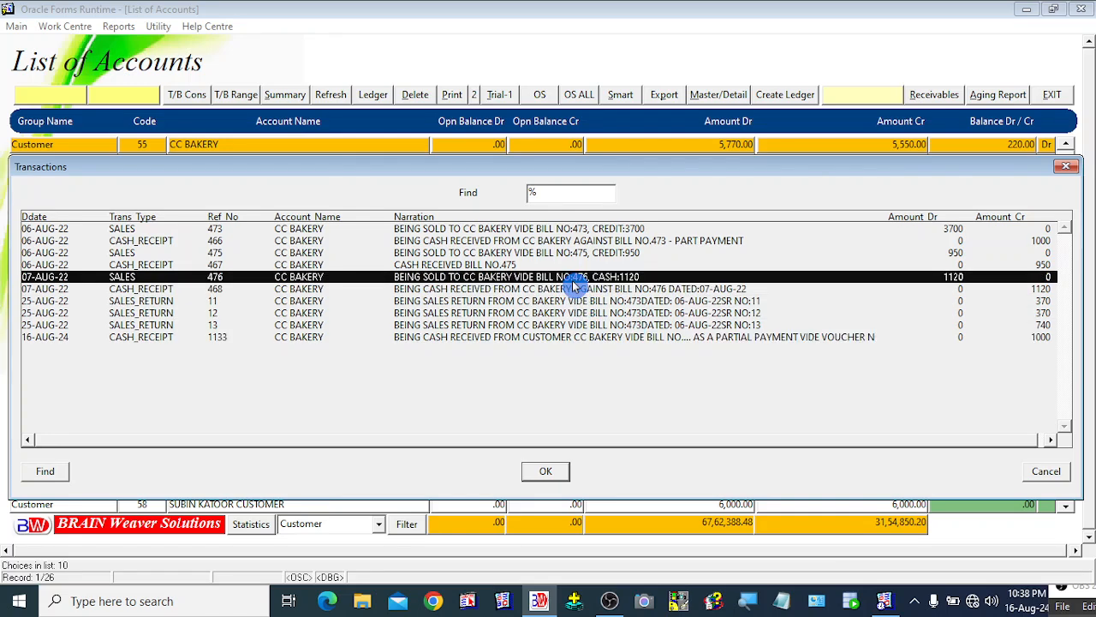
click(476, 267)
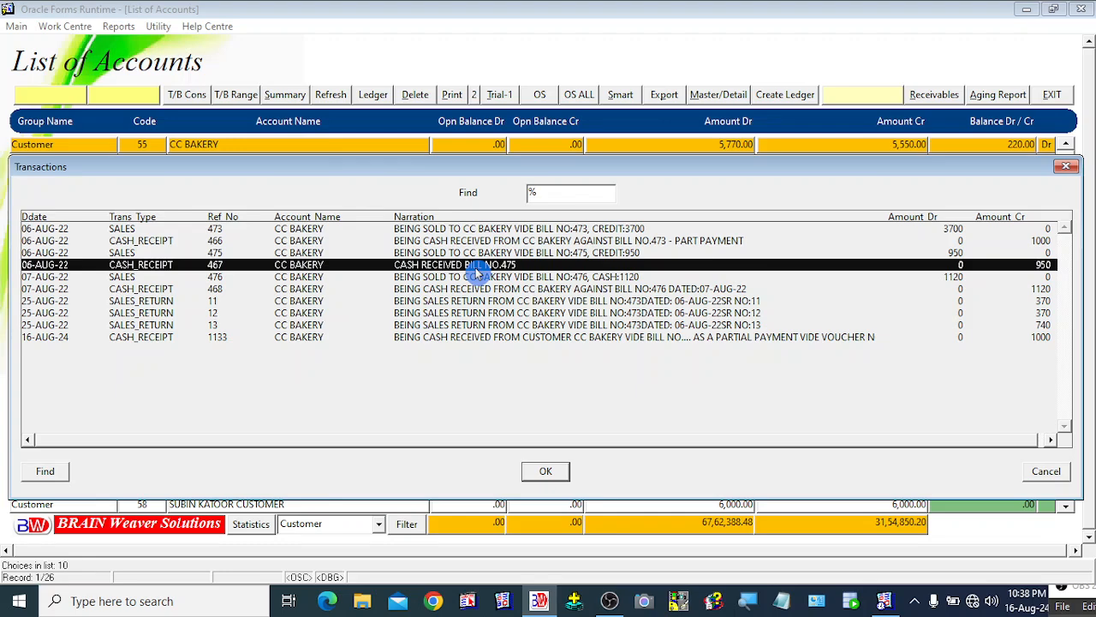
click(1047, 471)
Open the transaction list of CUSTOMER ABC and go through its entries down to the last one.
click(219, 163)
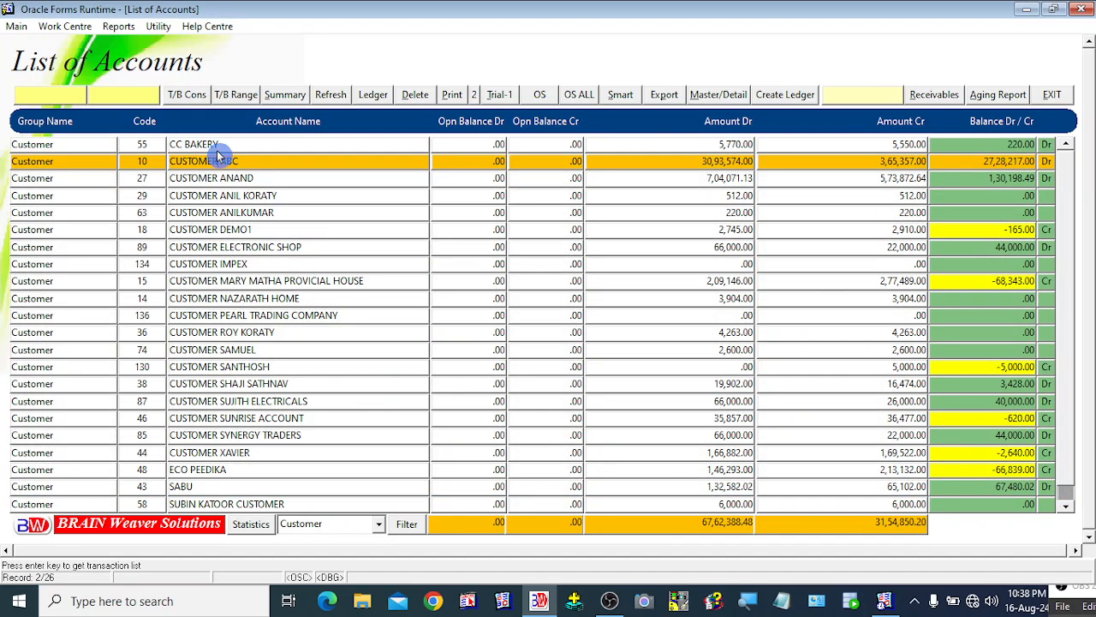
click(220, 149)
click(219, 162)
click(216, 146)
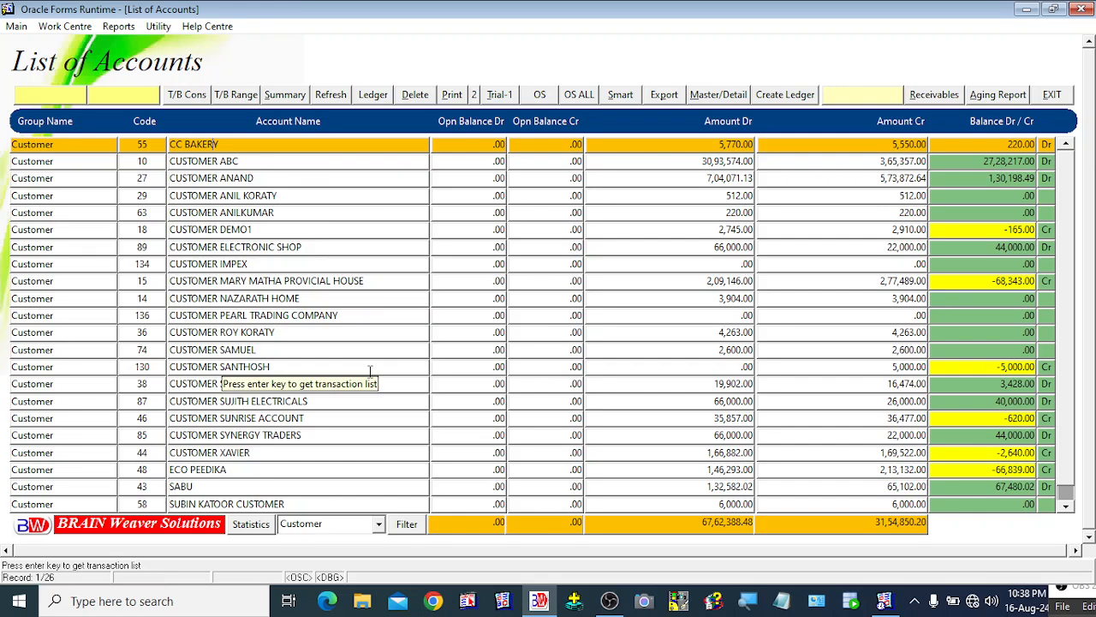
key(Down)
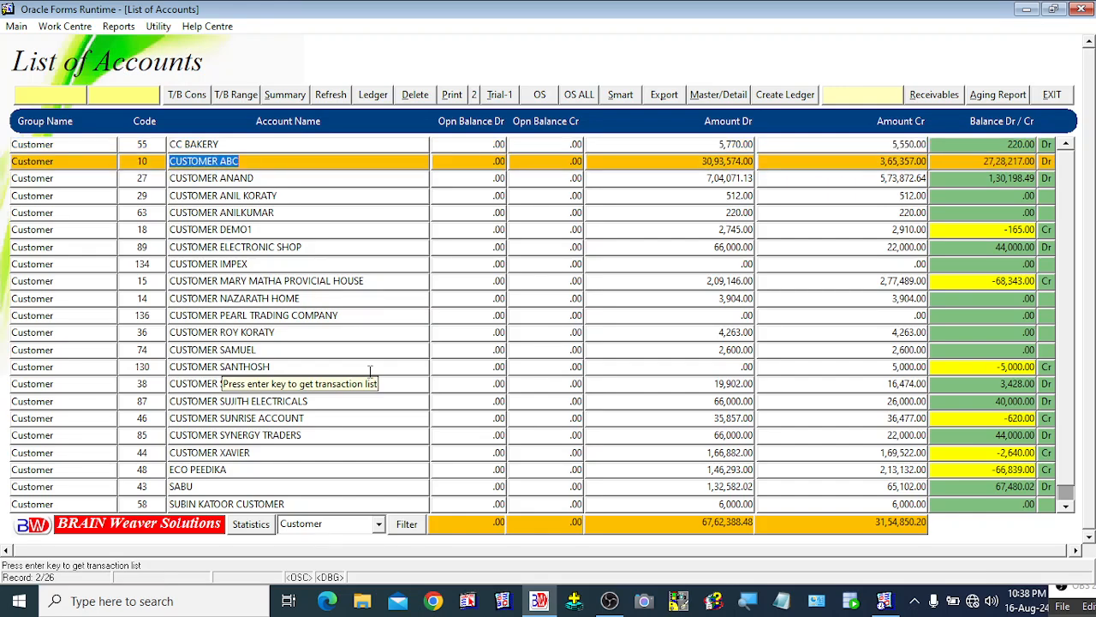
key(Return)
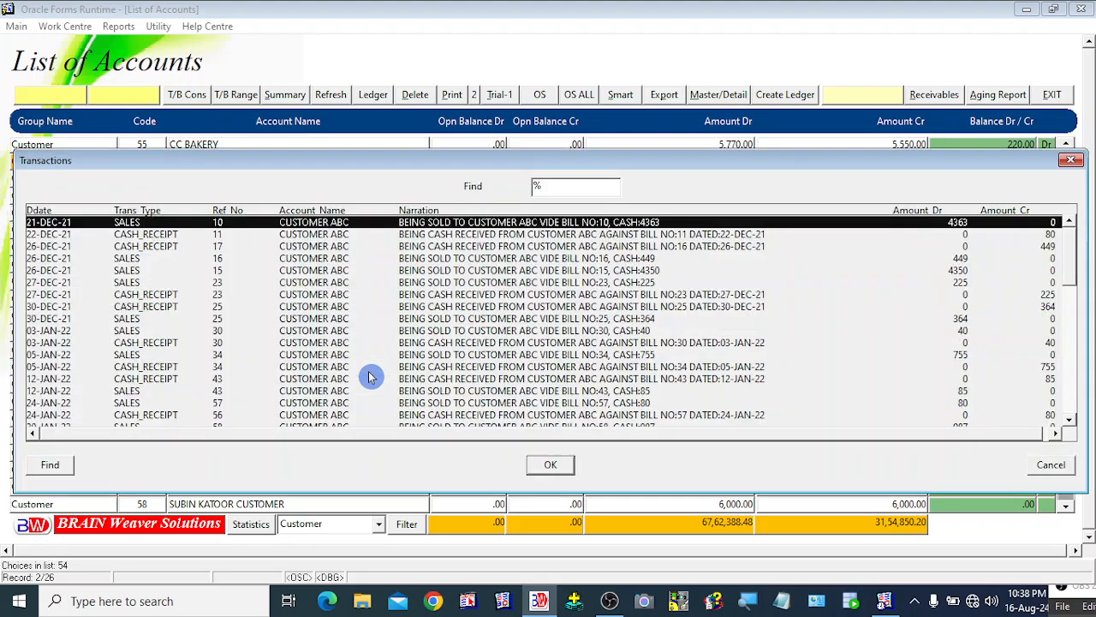
key(Down)
key(Down)
key(Down)
key(Down)
key(Down)
key(Down)
key(Down)
key(Down)
key(Down)
key(Down)
key(Down)
key(Down)
key(Down)
key(Down)
key(Down)
key(Down)
key(Down)
key(Down)
key(Down)
key(Down)
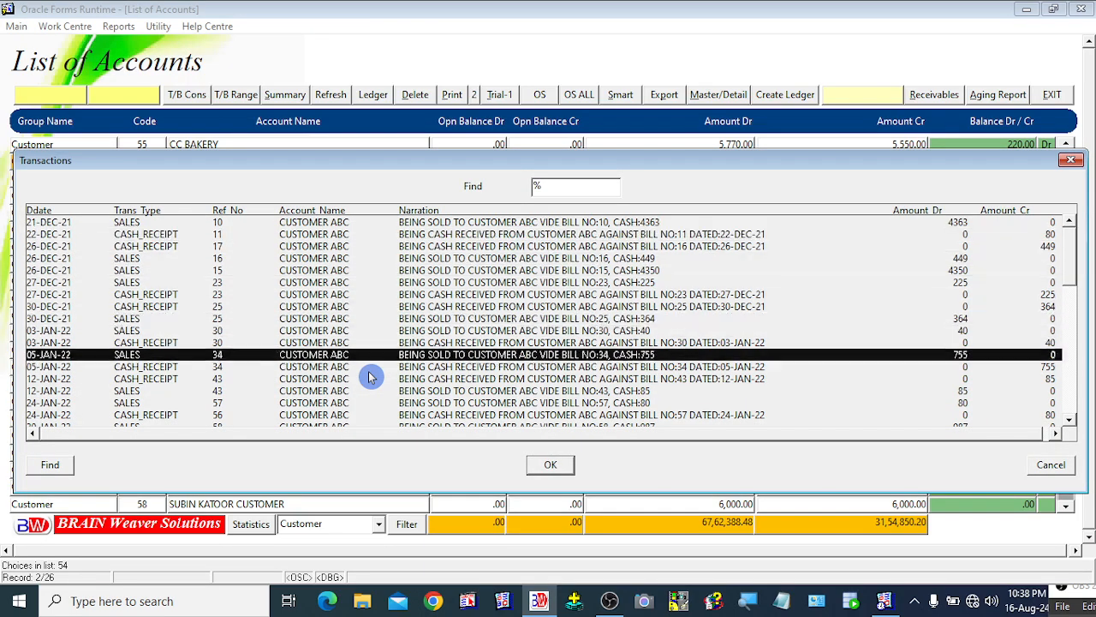
key(Down)
key(Down)
key(Down)
key(Down)
key(Down)
key(Down)
key(Down)
key(Down)
key(Down)
key(Down)
key(Down)
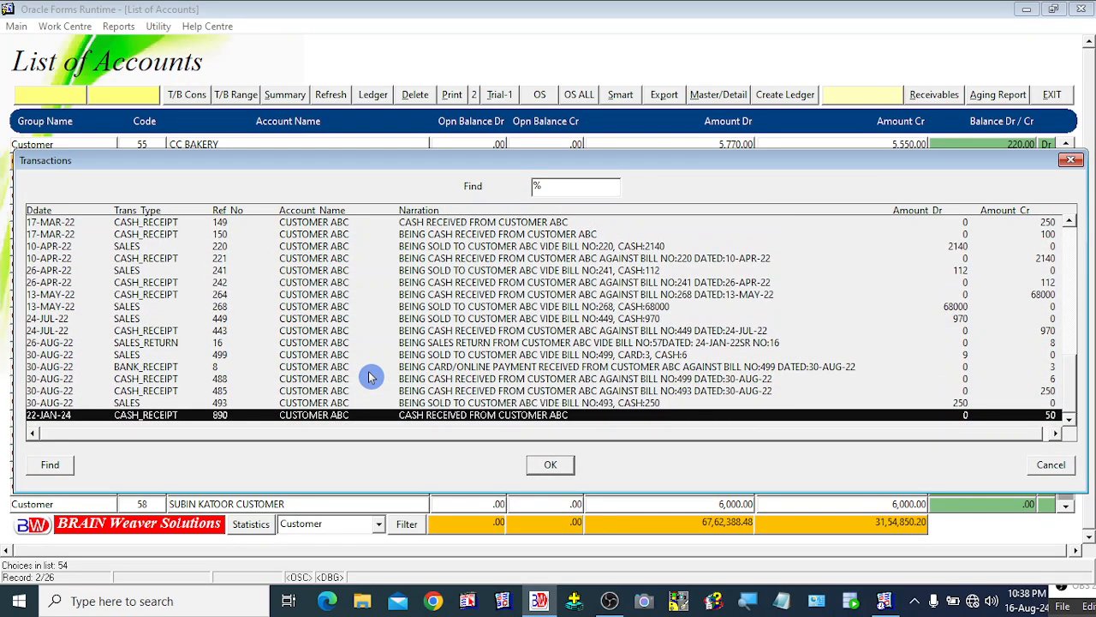
Close CUSTOMER ABC's transaction list and exit the List of Accounts.
key(Up)
key(Escape)
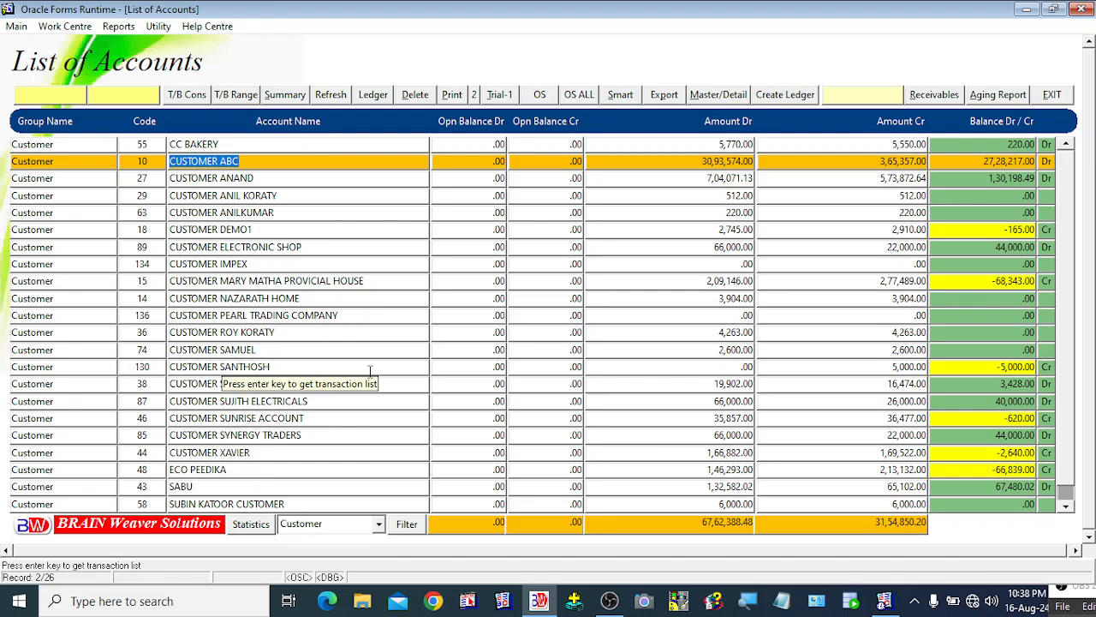
click(1049, 99)
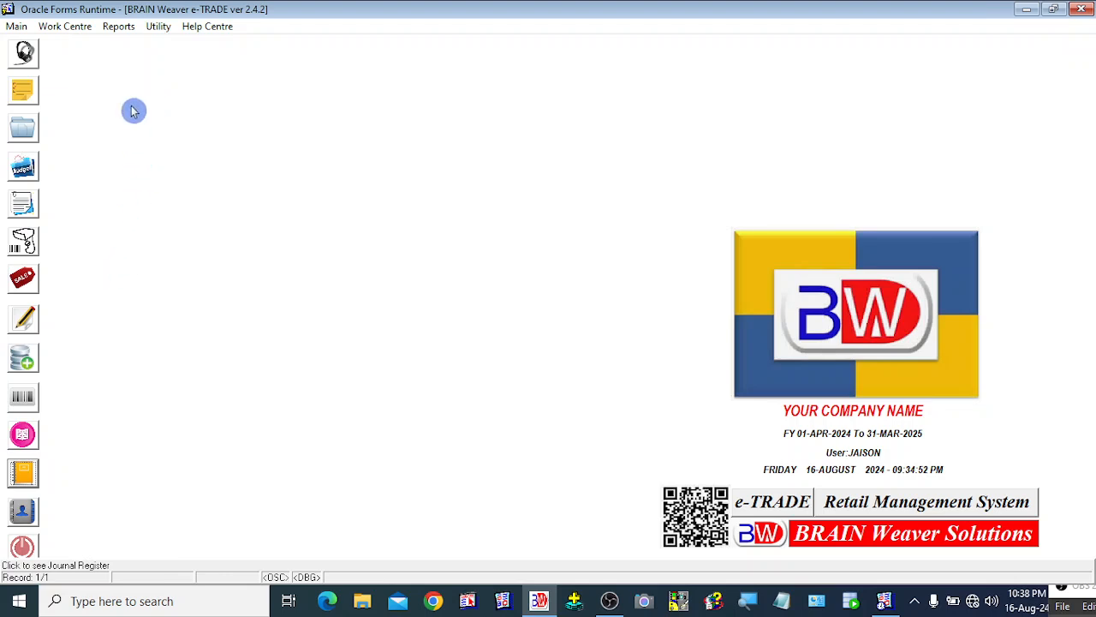
right_click(130, 67)
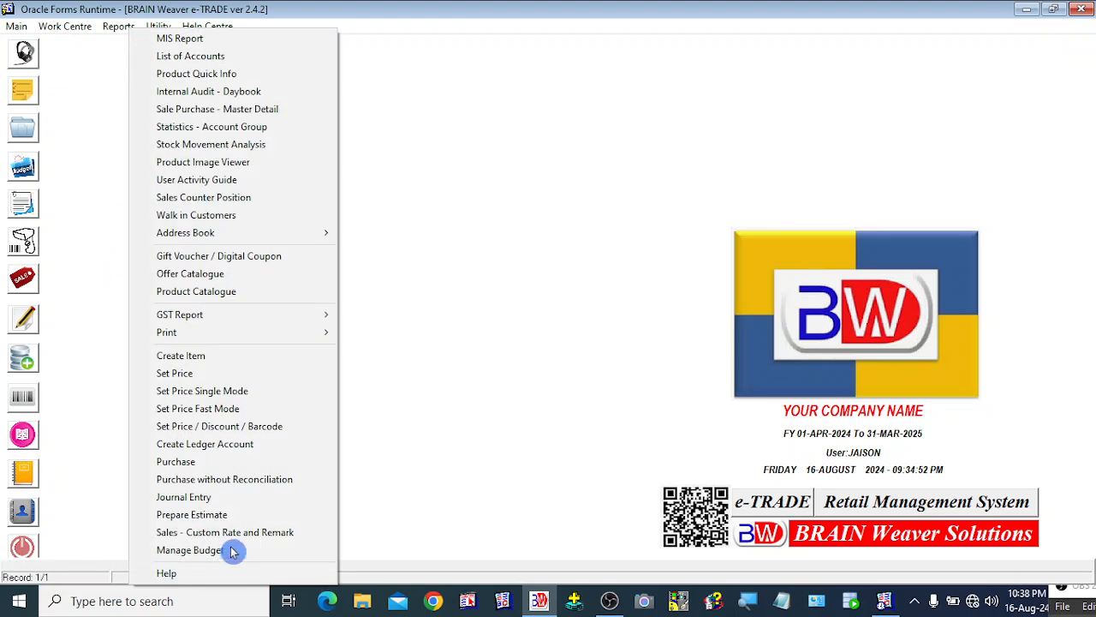
mouse_move(298, 332)
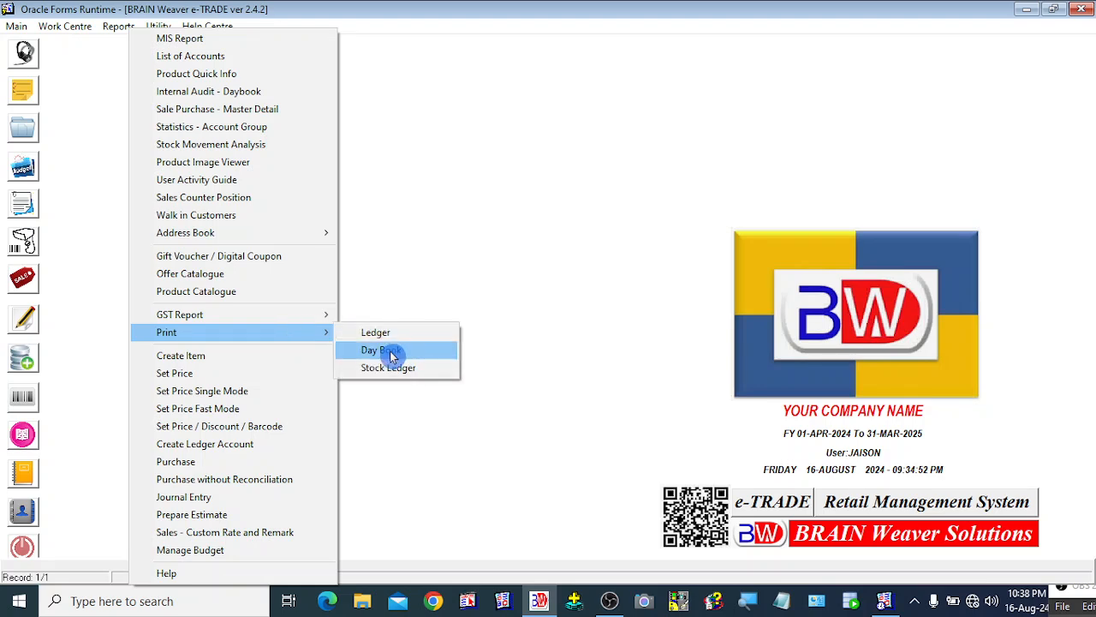
click(540, 166)
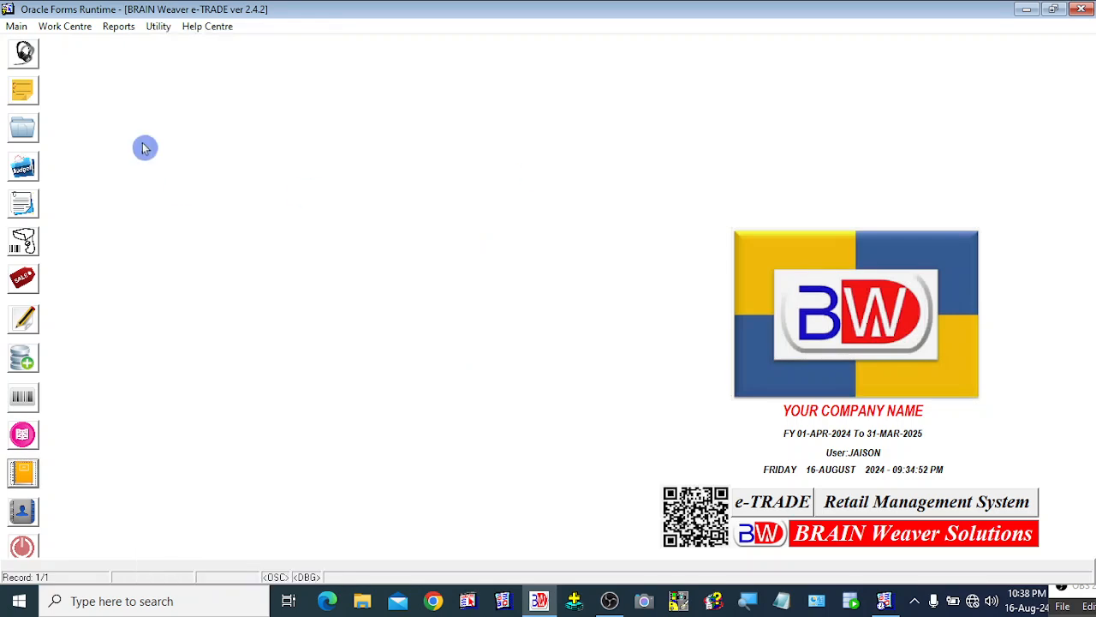
right_click(153, 108)
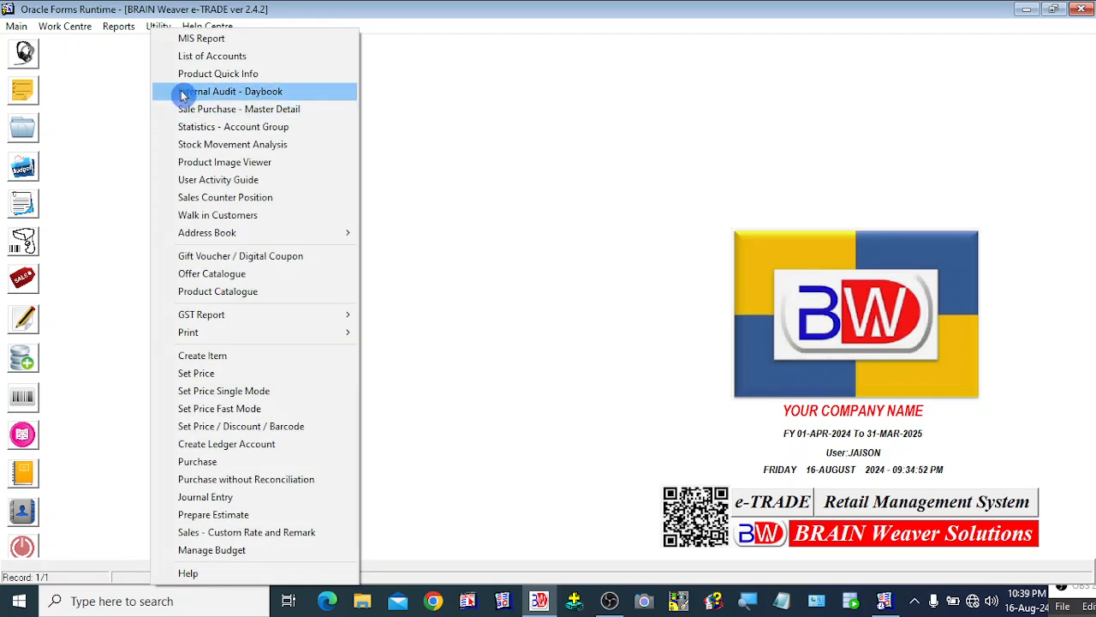
click(134, 112)
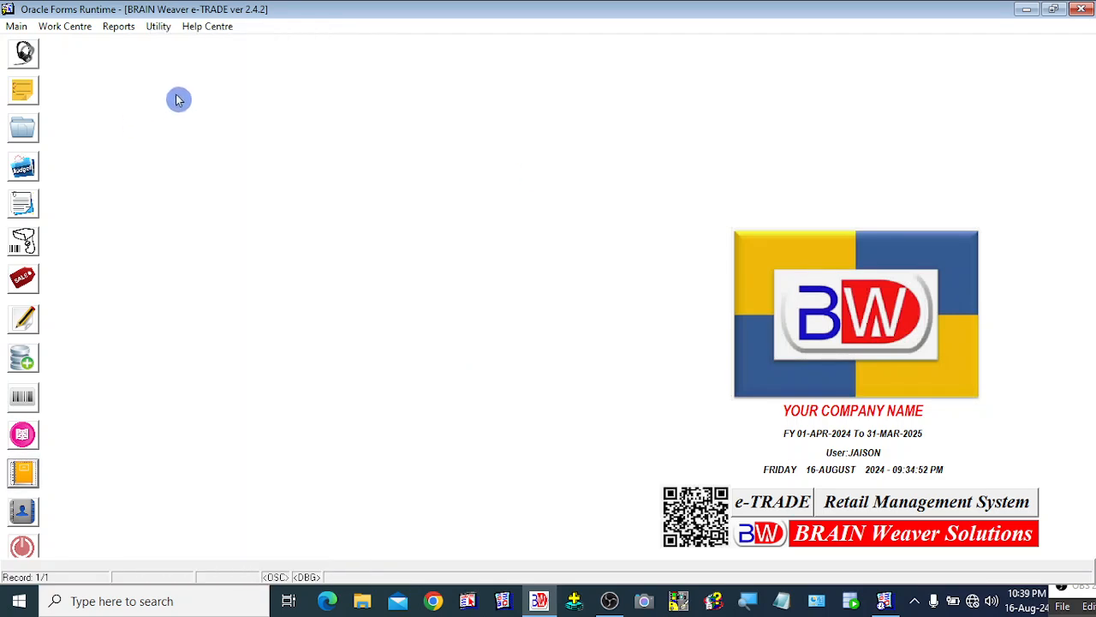
Generate the Day Book report for the date range 16-AUG-2024 to 16-AUG-2024.
right_click(178, 101)
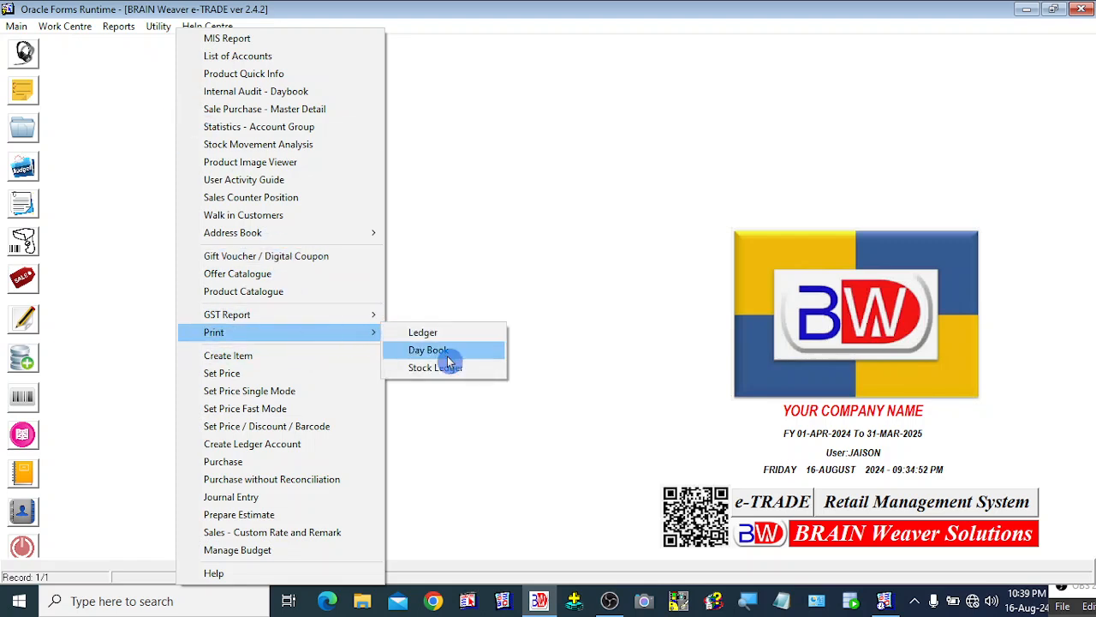
click(446, 356)
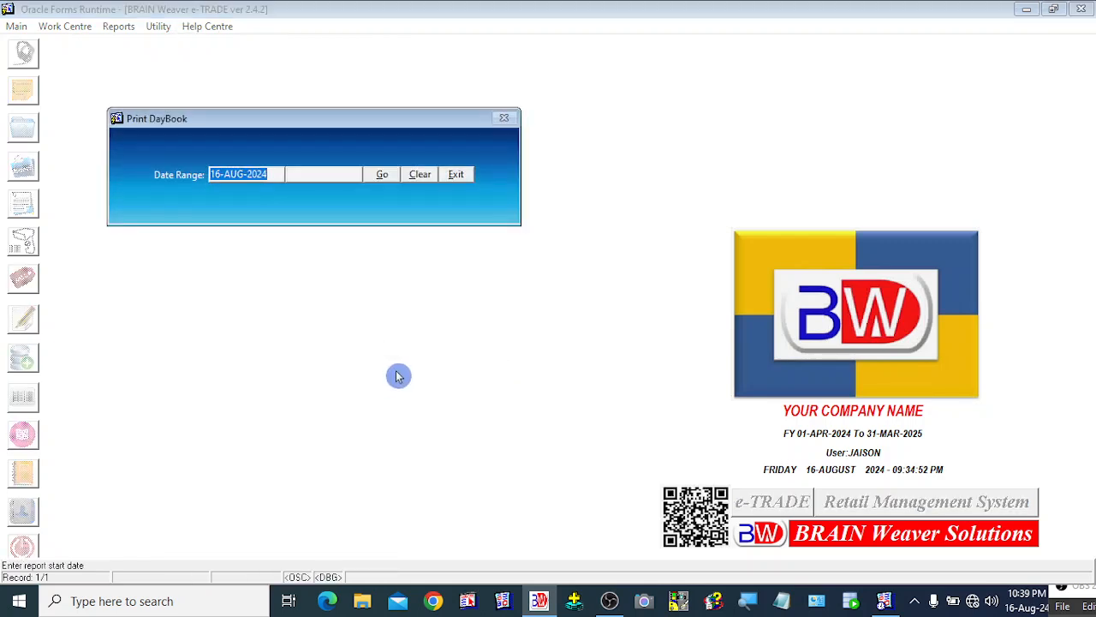
click(318, 174)
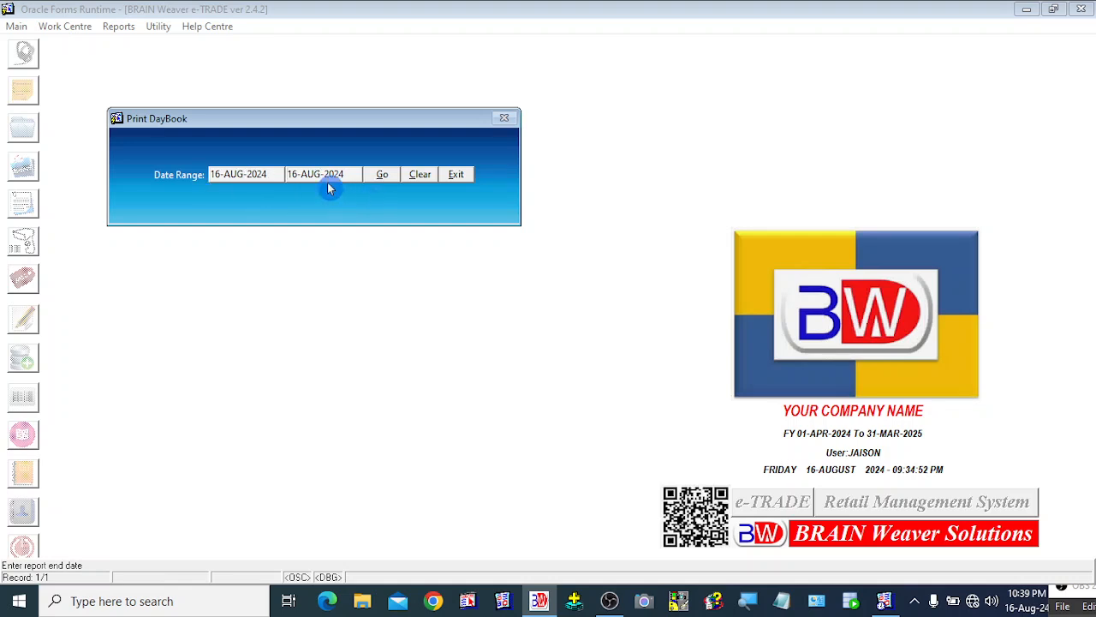
click(383, 185)
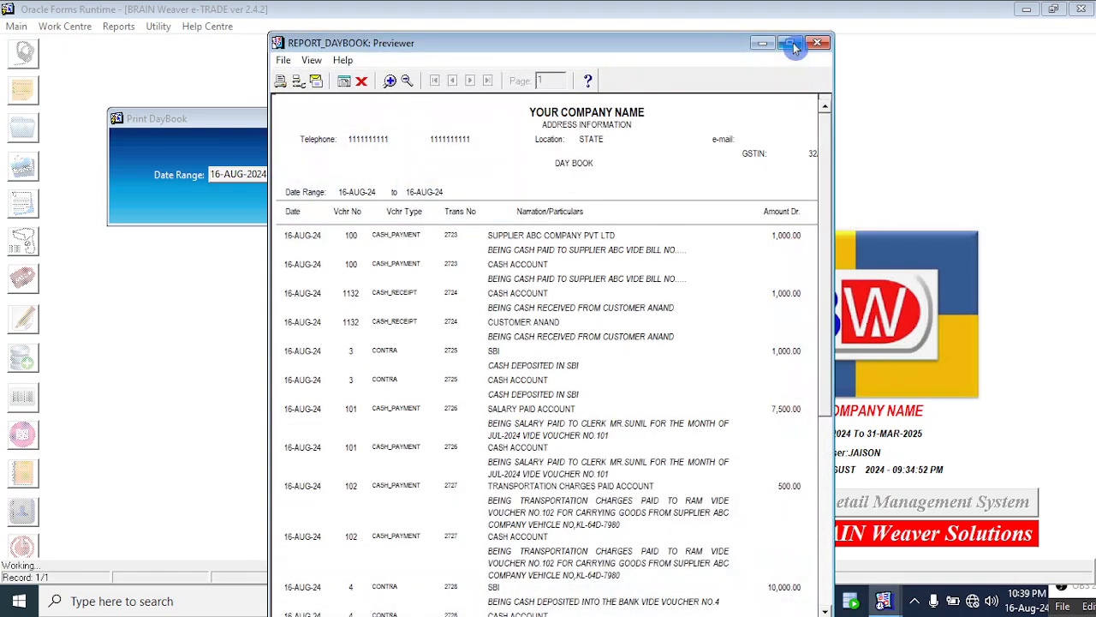
Examine the Day Book's voucher entries, narrations and debit and credit amounts, and close the report and its date range form.
click(799, 40)
drag(1090, 181, 1089, 142)
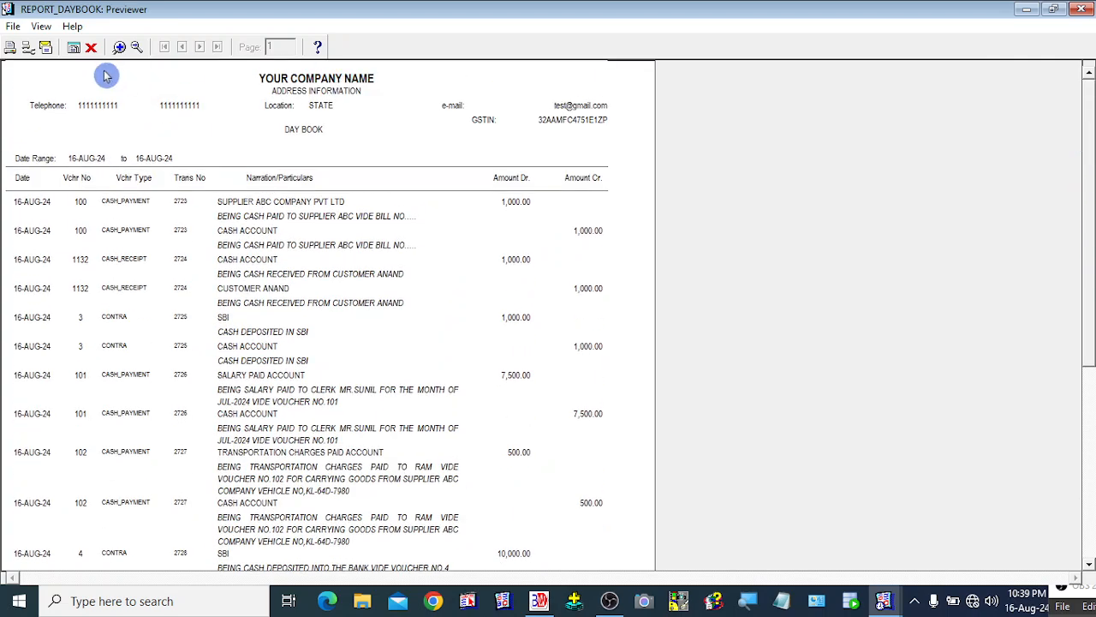
click(119, 47)
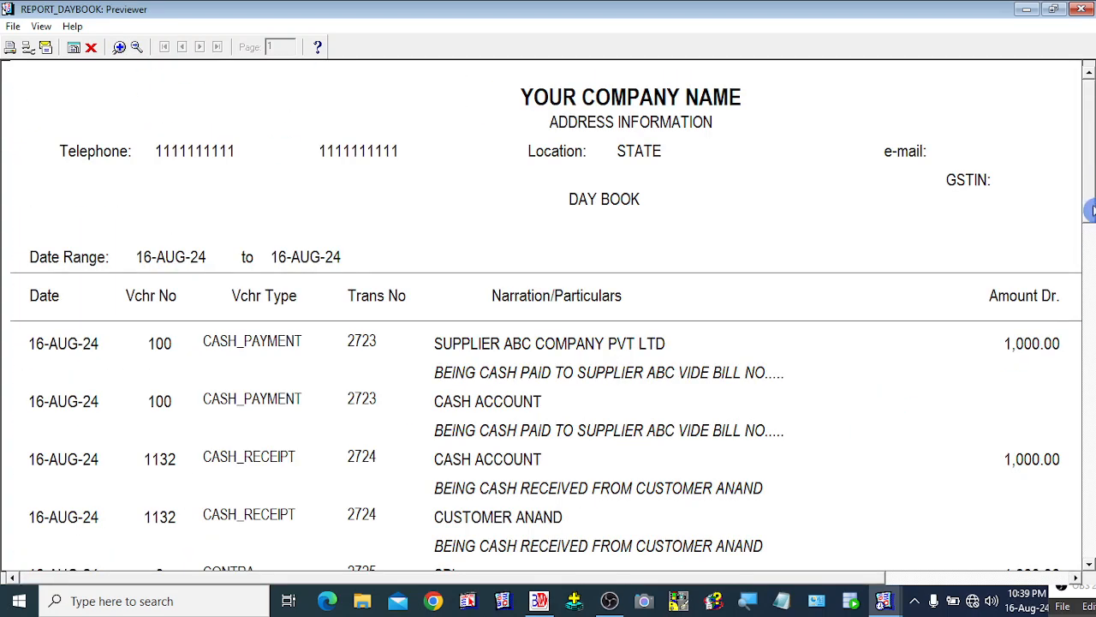
click(1091, 228)
click(1091, 230)
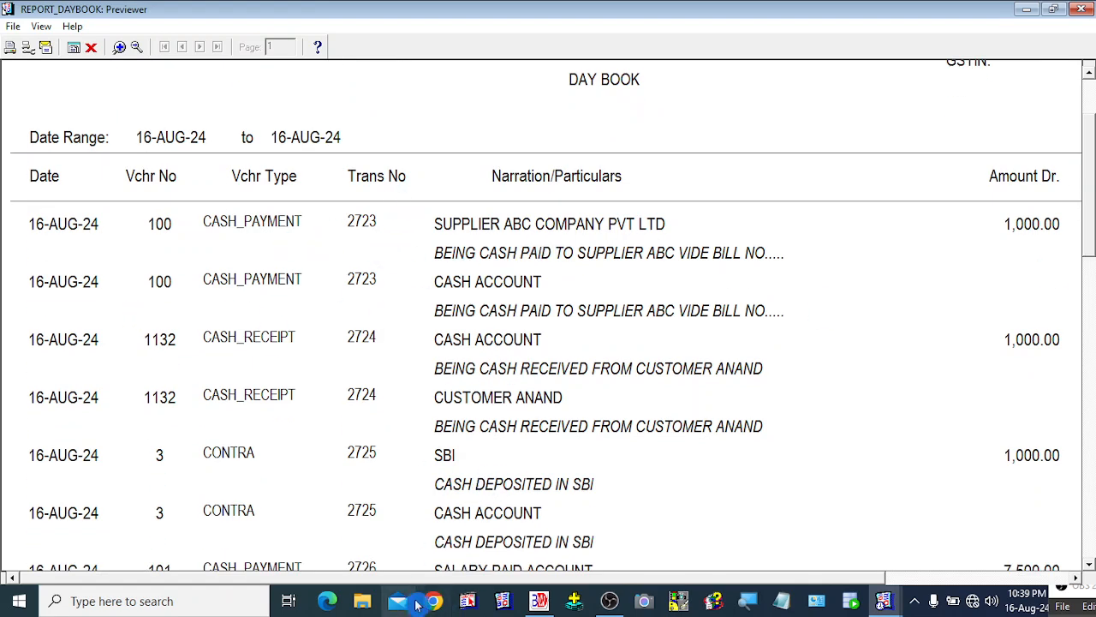
drag(491, 581, 759, 582)
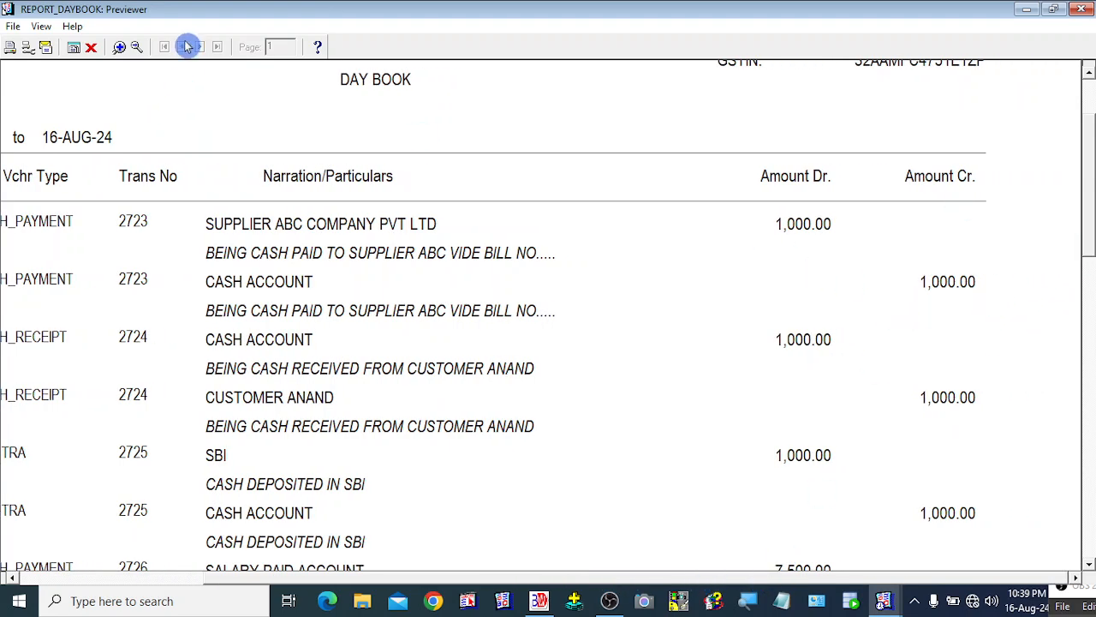
click(120, 46)
drag(1088, 249, 1090, 160)
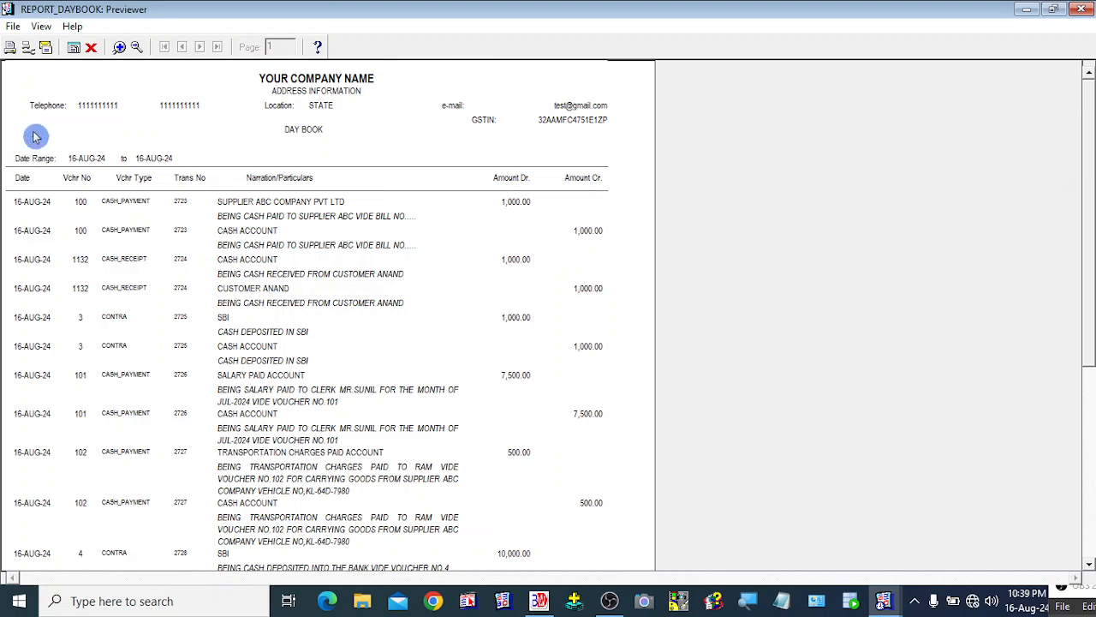
click(91, 48)
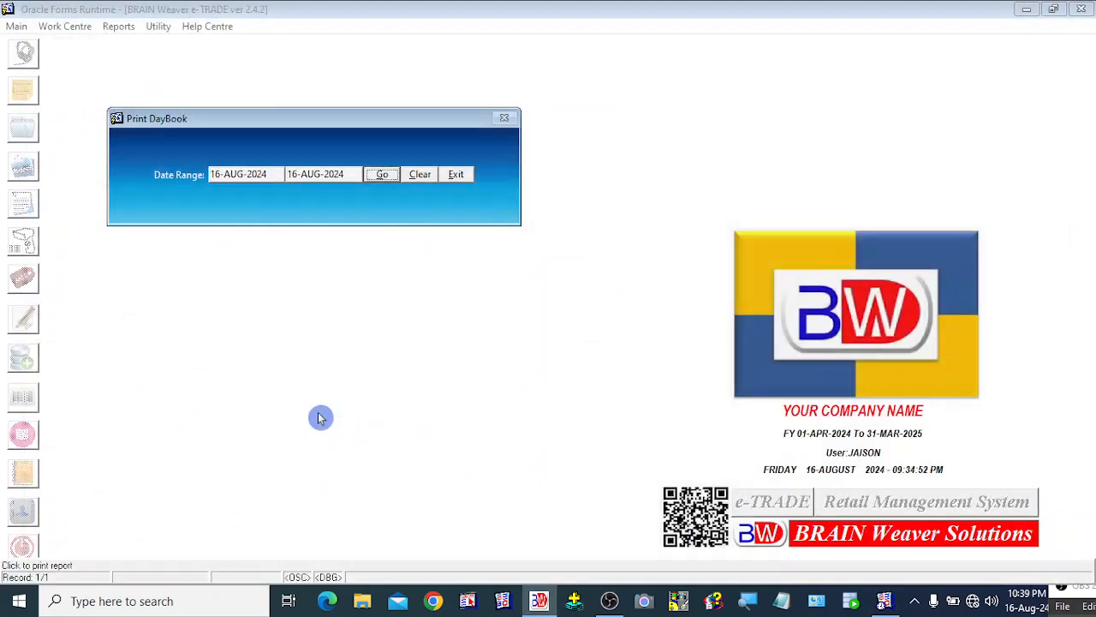
click(454, 174)
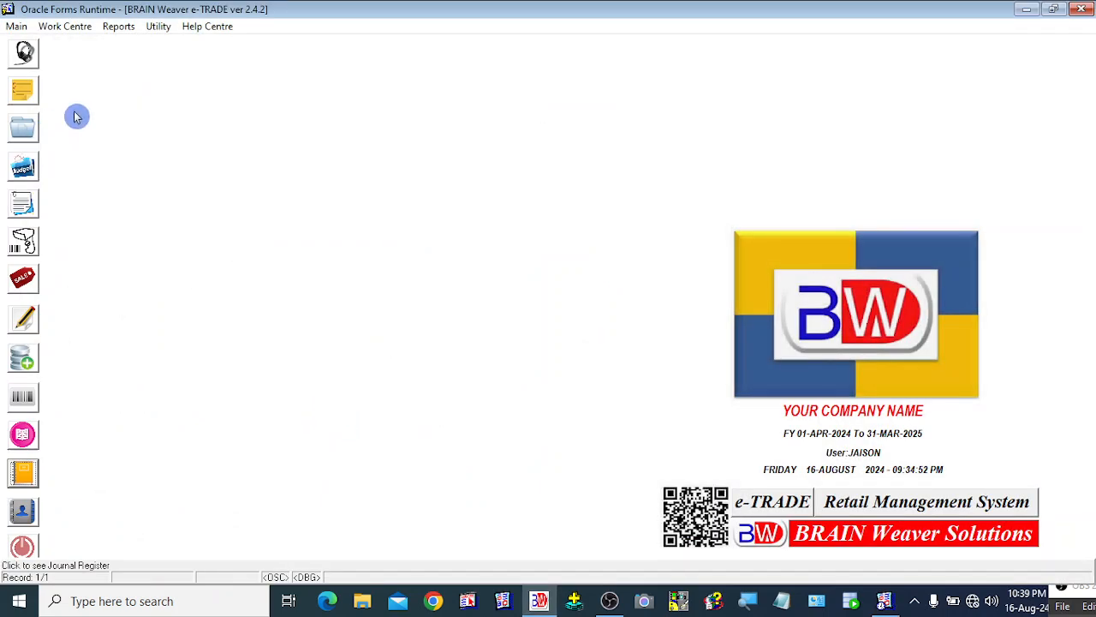
right_click(182, 109)
mouse_move(349, 336)
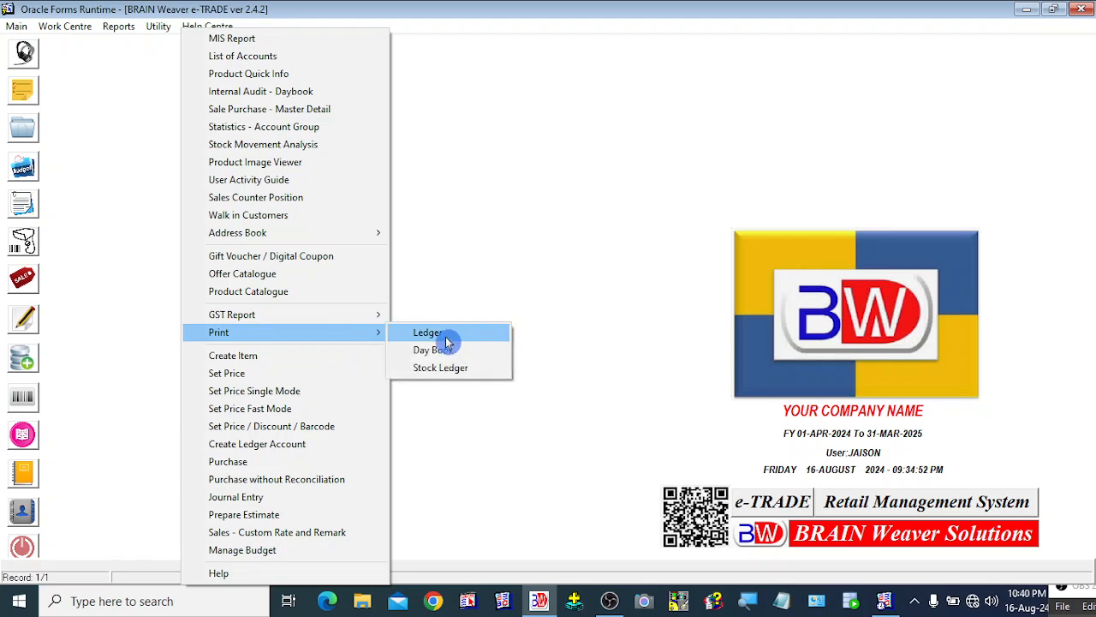
click(503, 274)
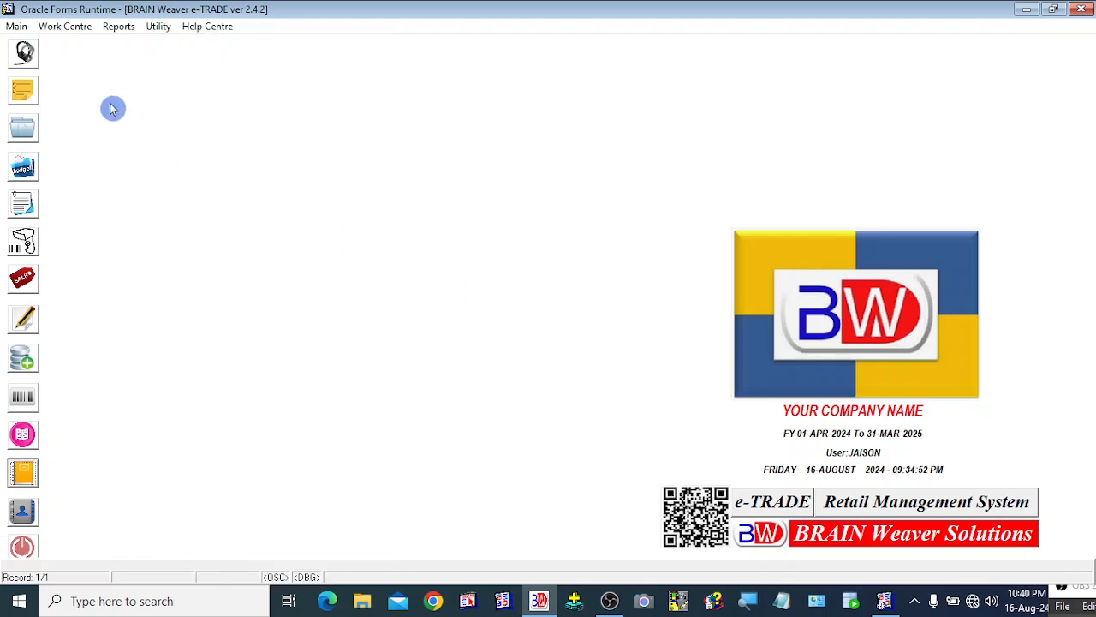
Generate the printable ledger report for the CC BAKERY account without a date range.
right_click(236, 91)
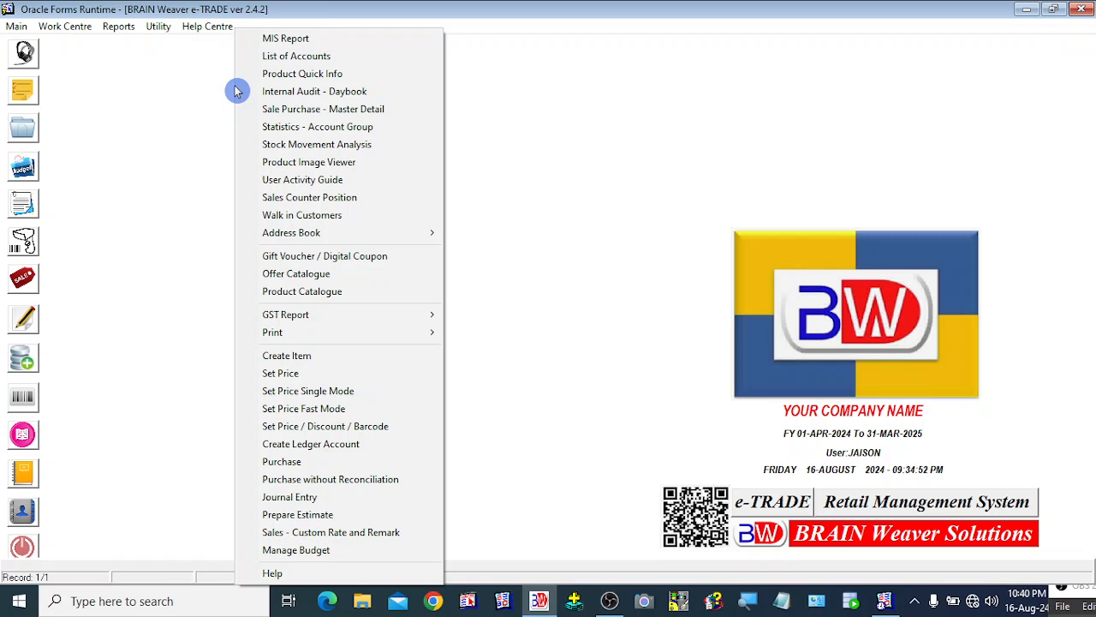
mouse_move(399, 336)
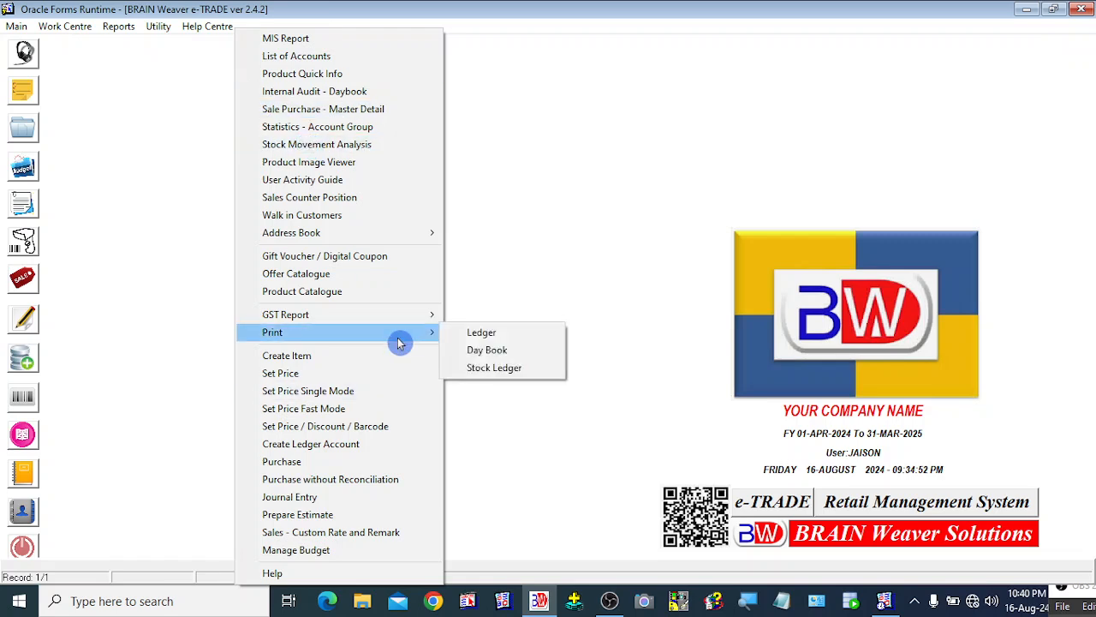
click(489, 338)
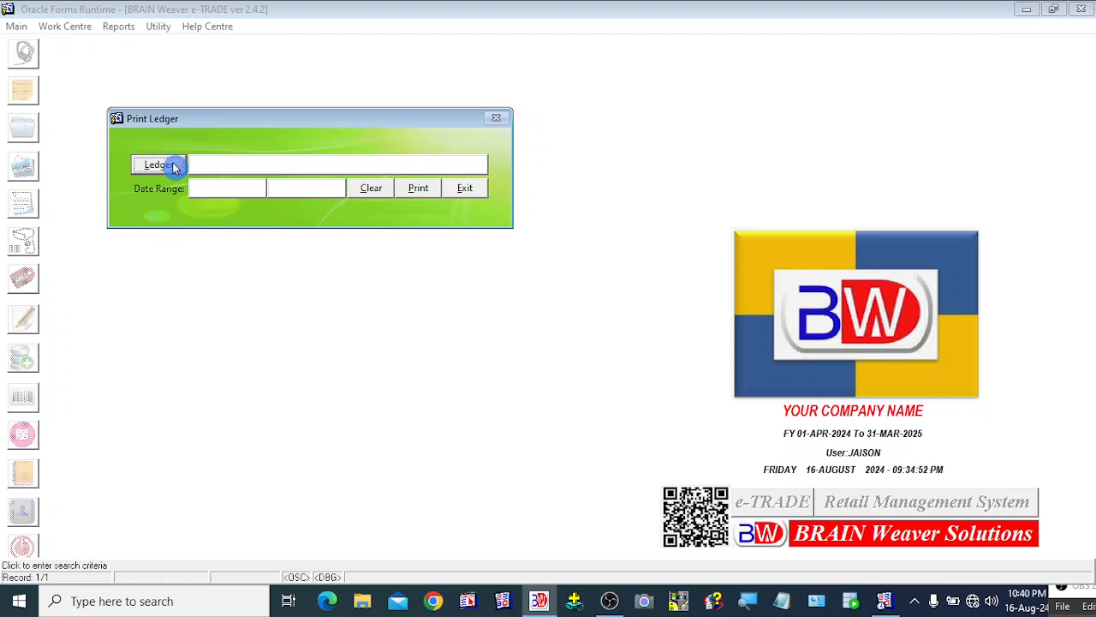
click(173, 167)
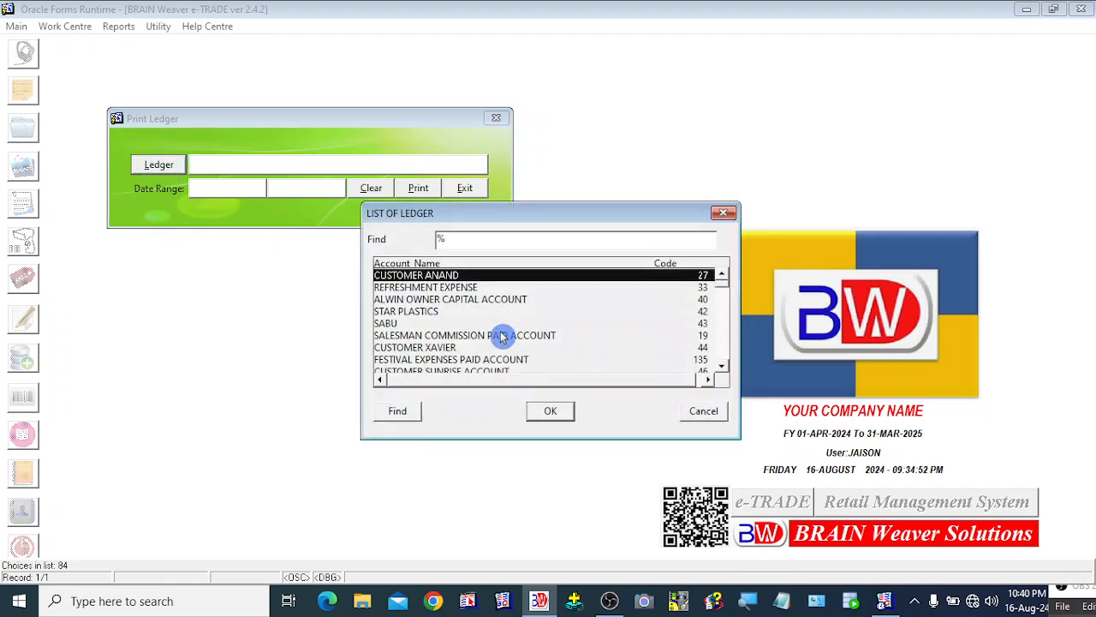
text(cc BAKERY)
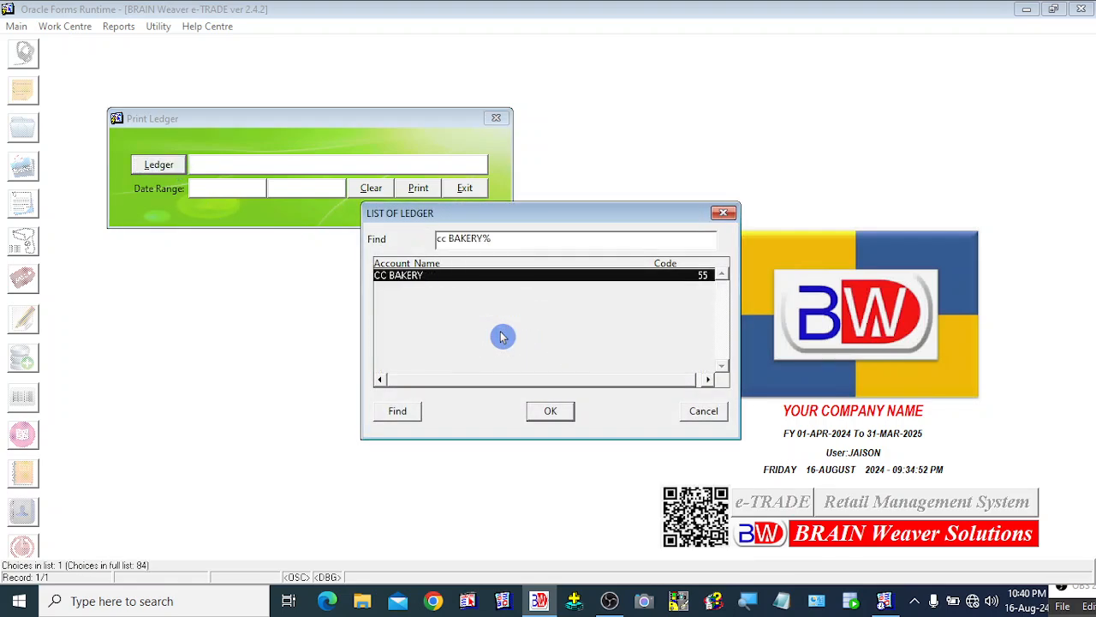
click(552, 414)
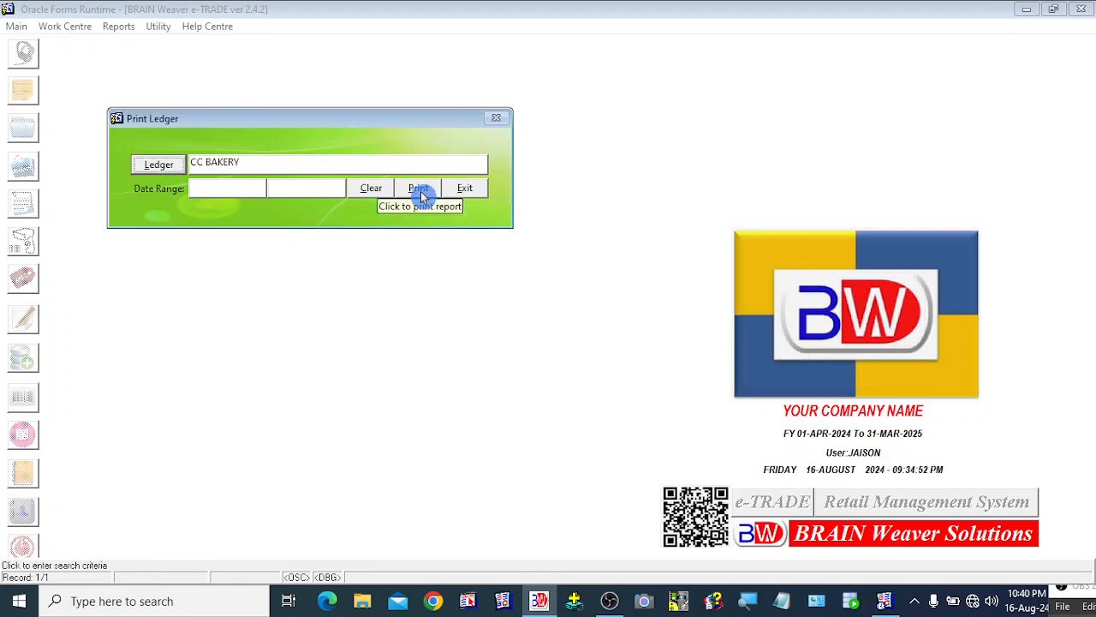
click(421, 191)
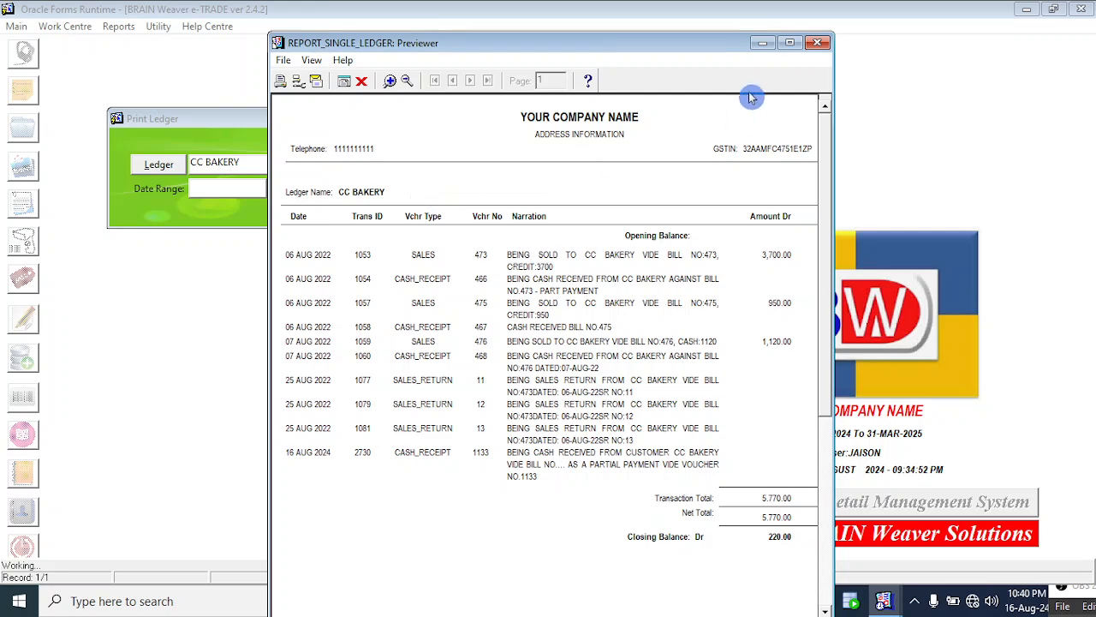
Examine the CC BAKERY ledger report's sales, receipts and returns down to the transaction totals and closing balance.
click(790, 43)
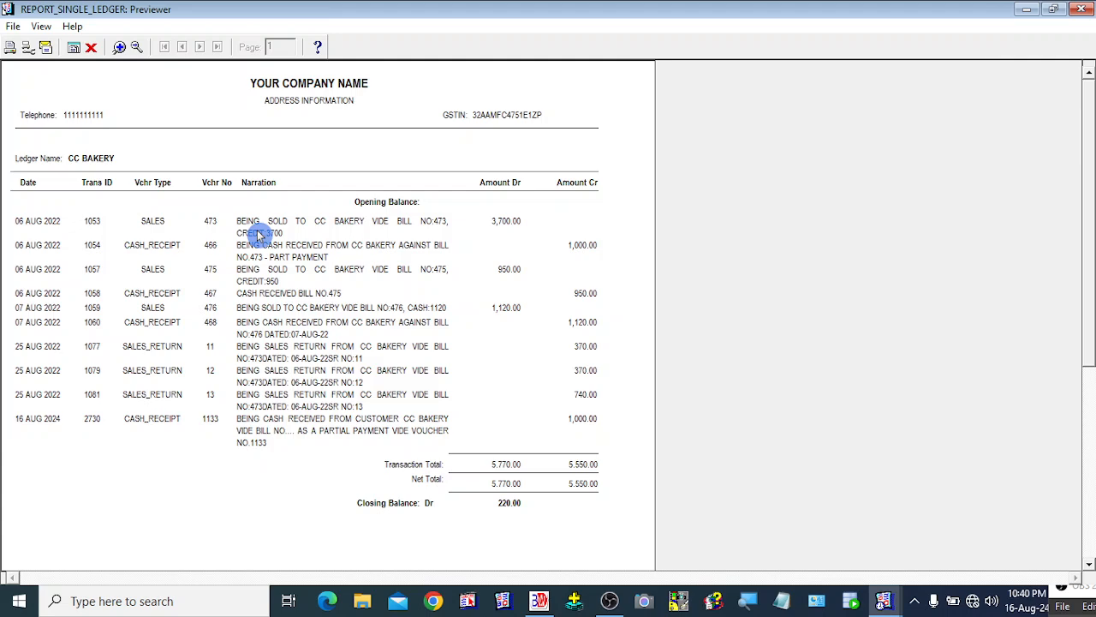
click(121, 50)
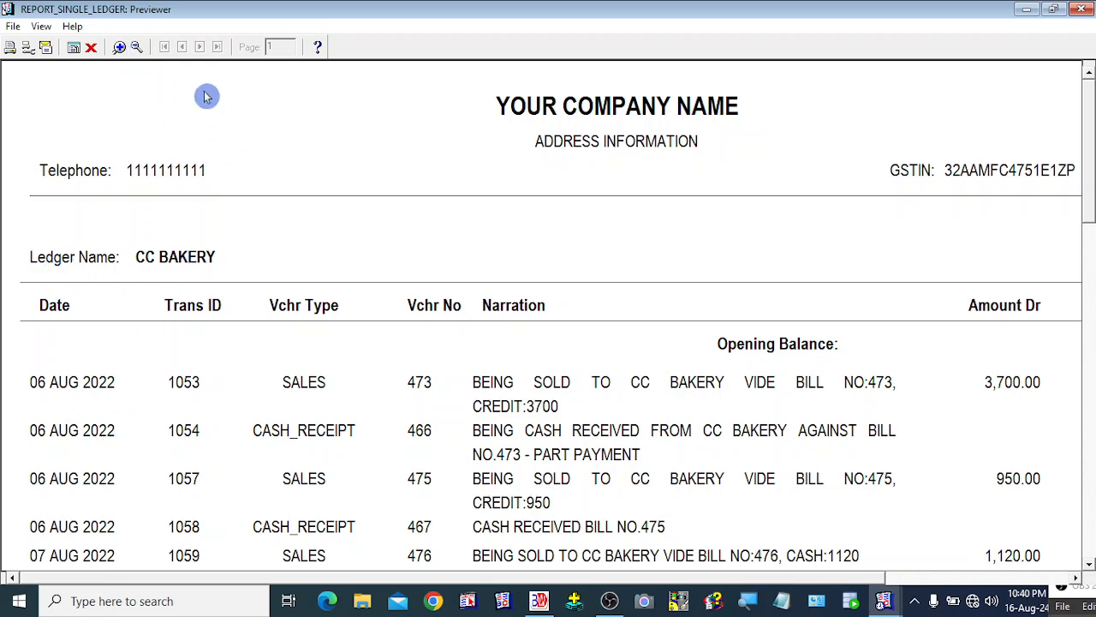
click(137, 47)
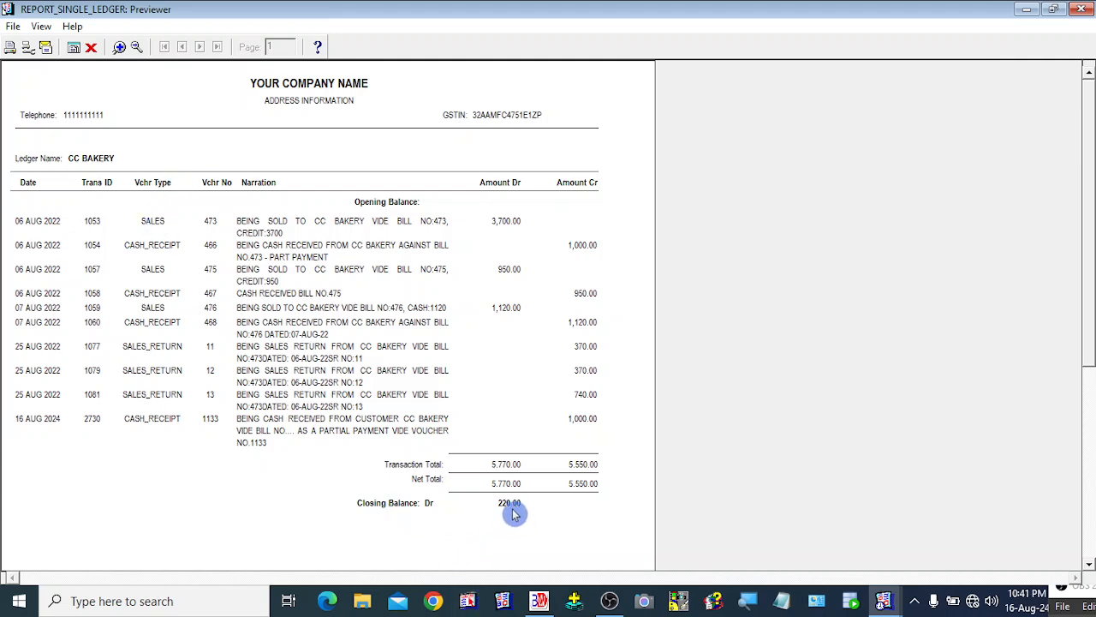
click(119, 49)
click(1089, 541)
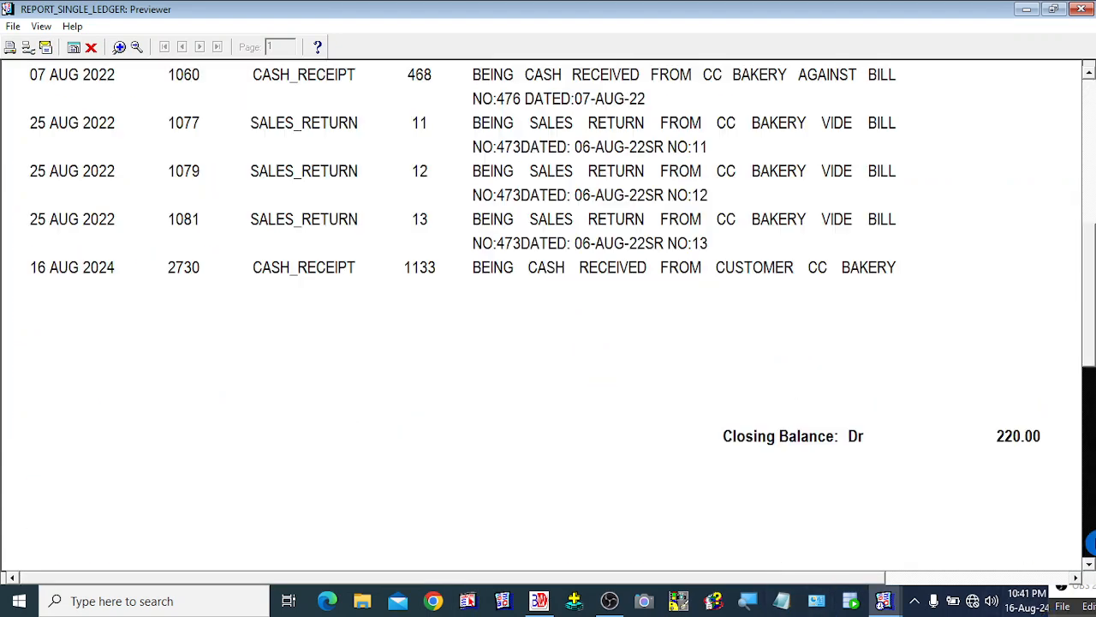
click(1038, 579)
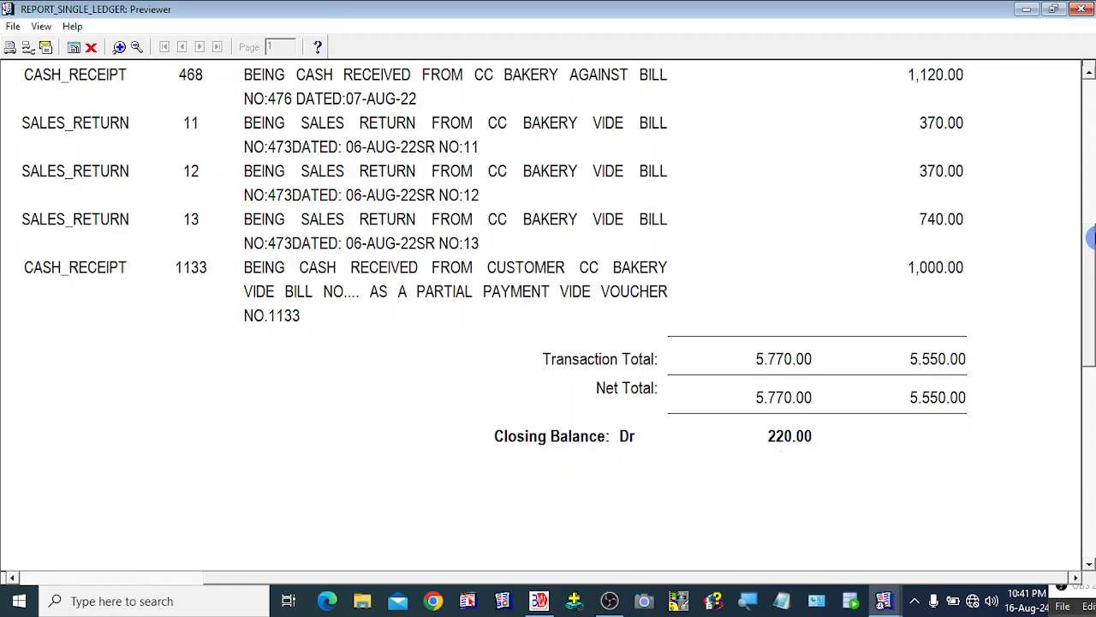
drag(1090, 239, 1090, 131)
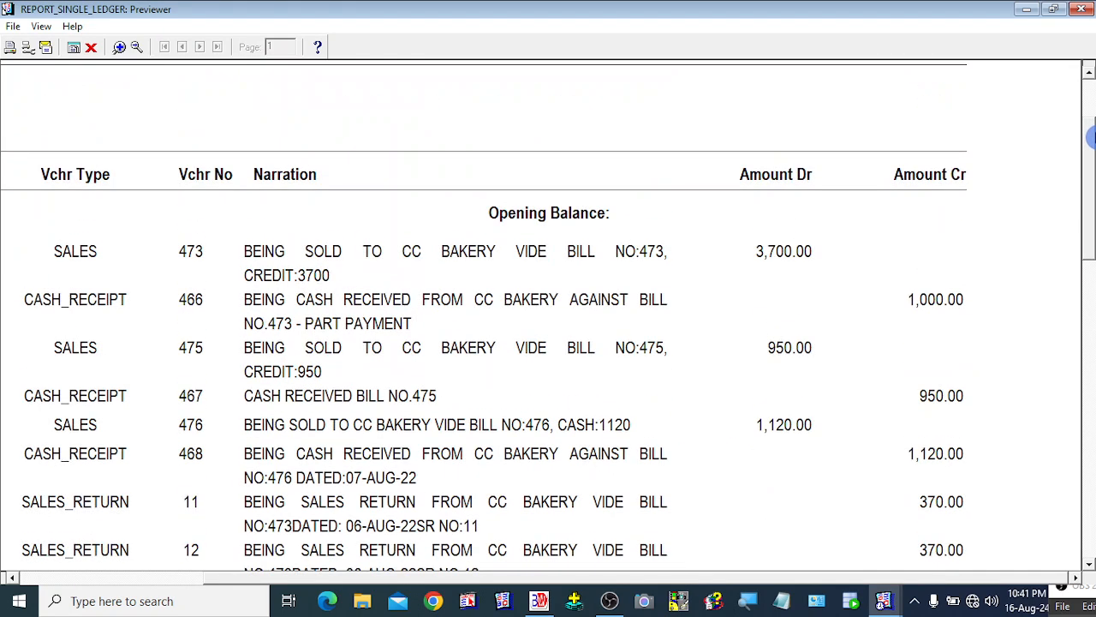
click(136, 47)
drag(1091, 198, 1090, 127)
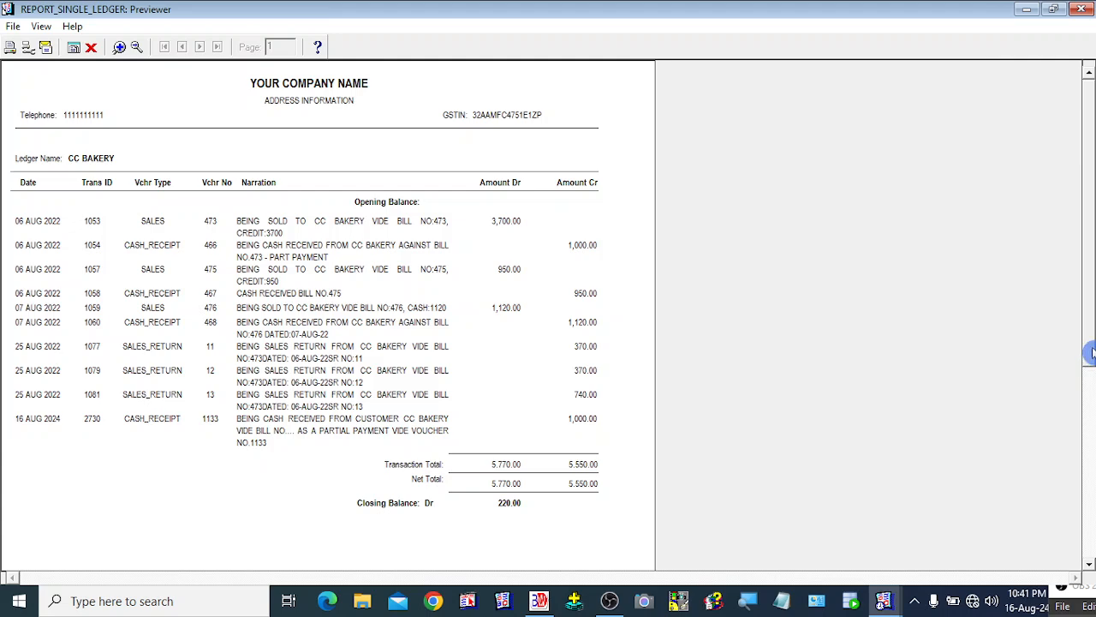
Review the file output formats available for the CC BAKERY ledger report and close the report preview.
click(13, 26)
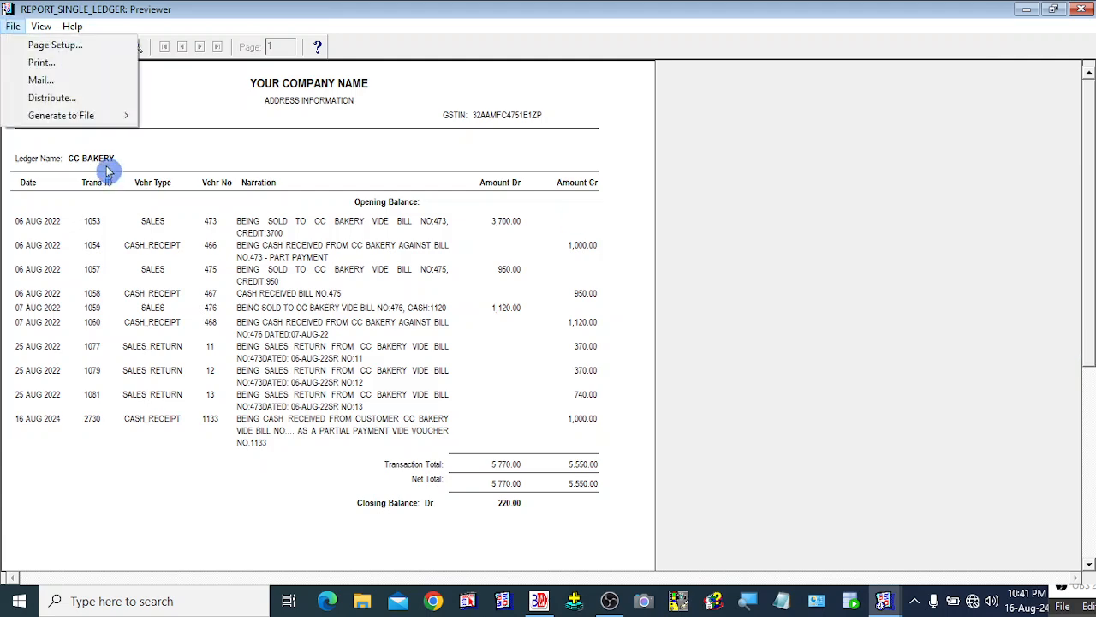
mouse_move(95, 119)
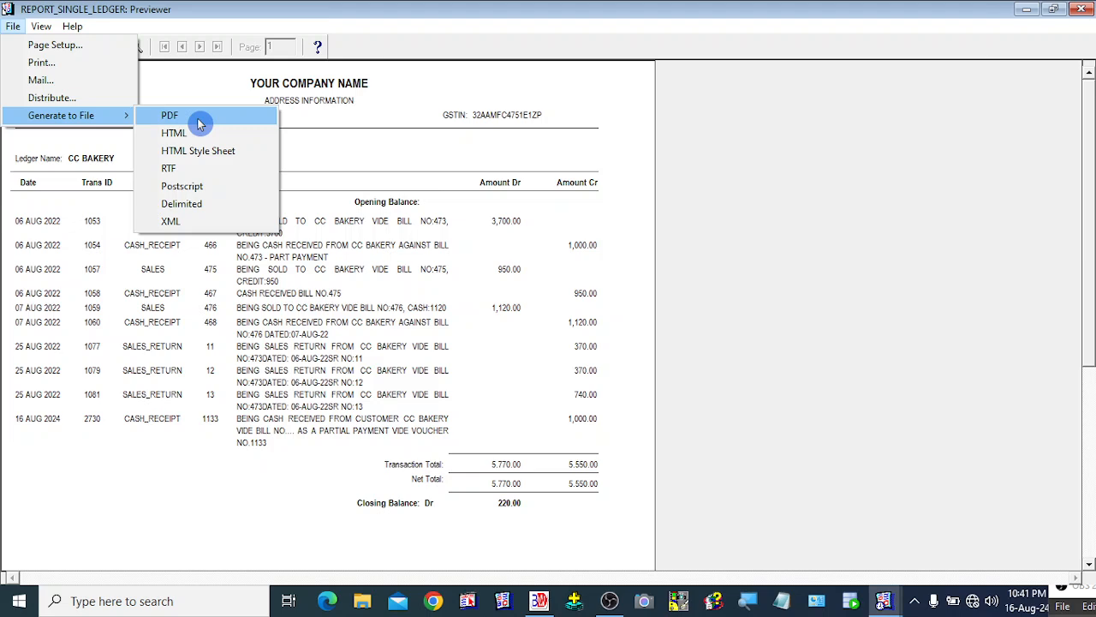
click(475, 242)
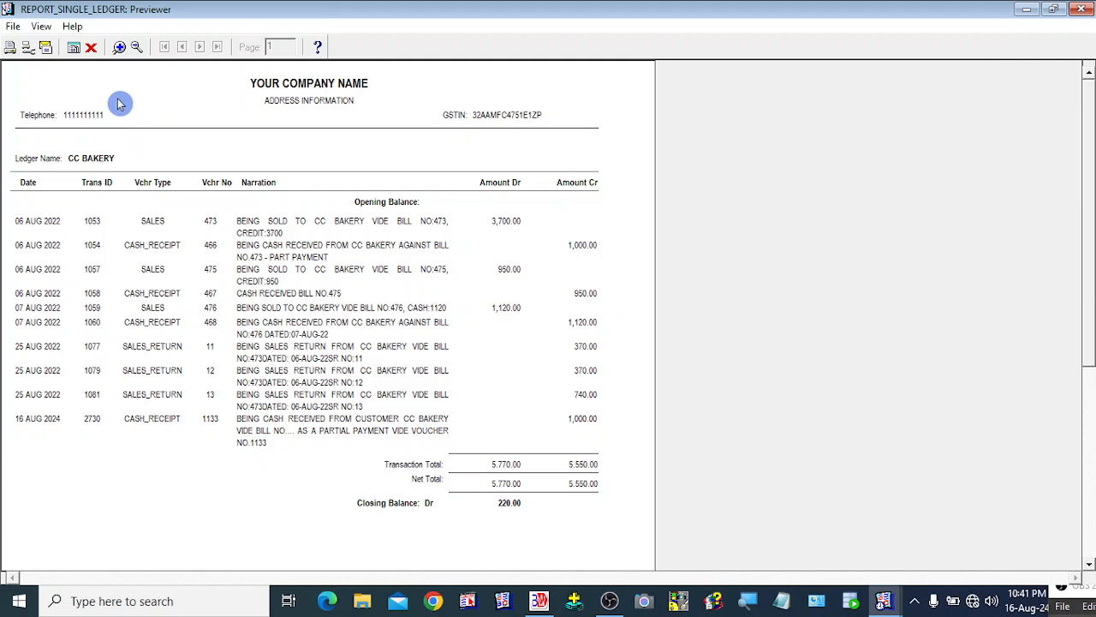
drag(1090, 307, 1092, 216)
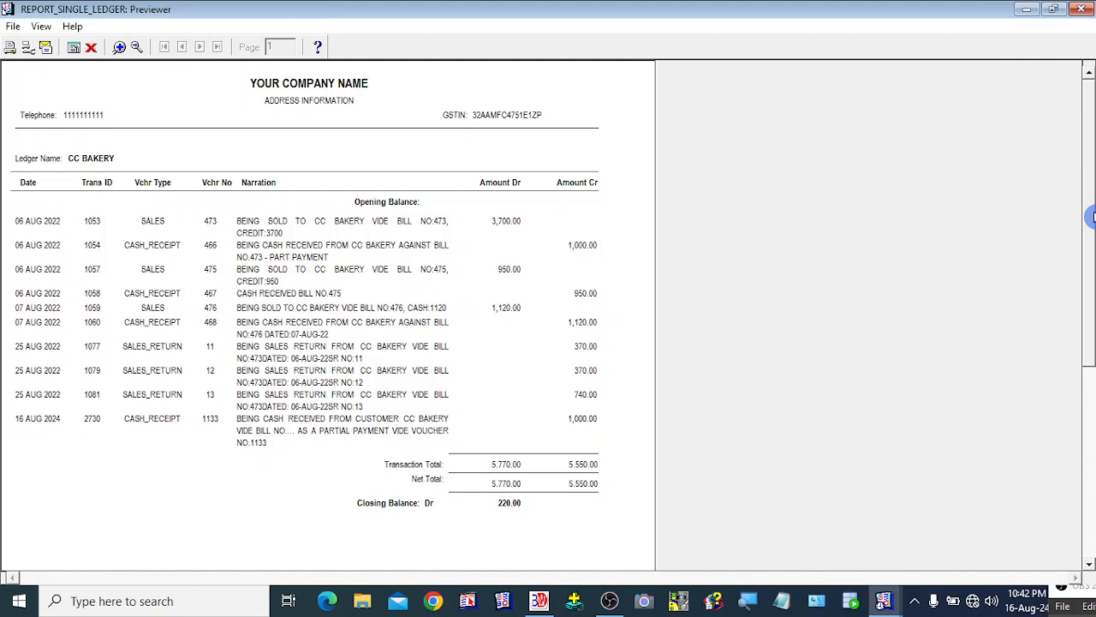
click(92, 48)
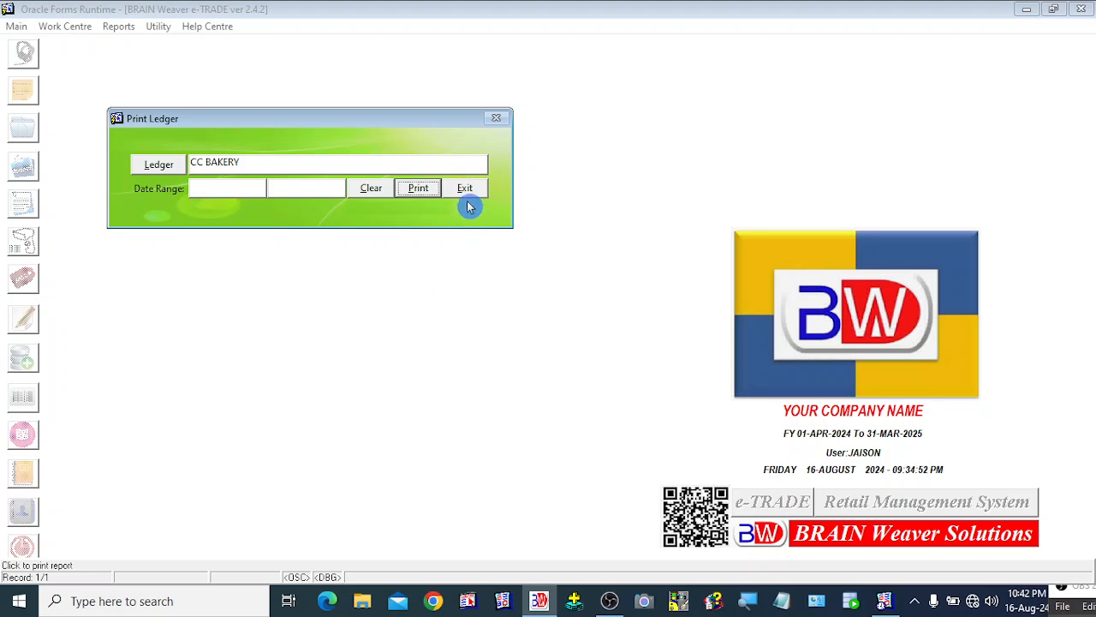
Generate the printable CC BAKERY ledger report for the date range 1-JAN-2024 to 16-AUG-2024.
double_click(205, 191)
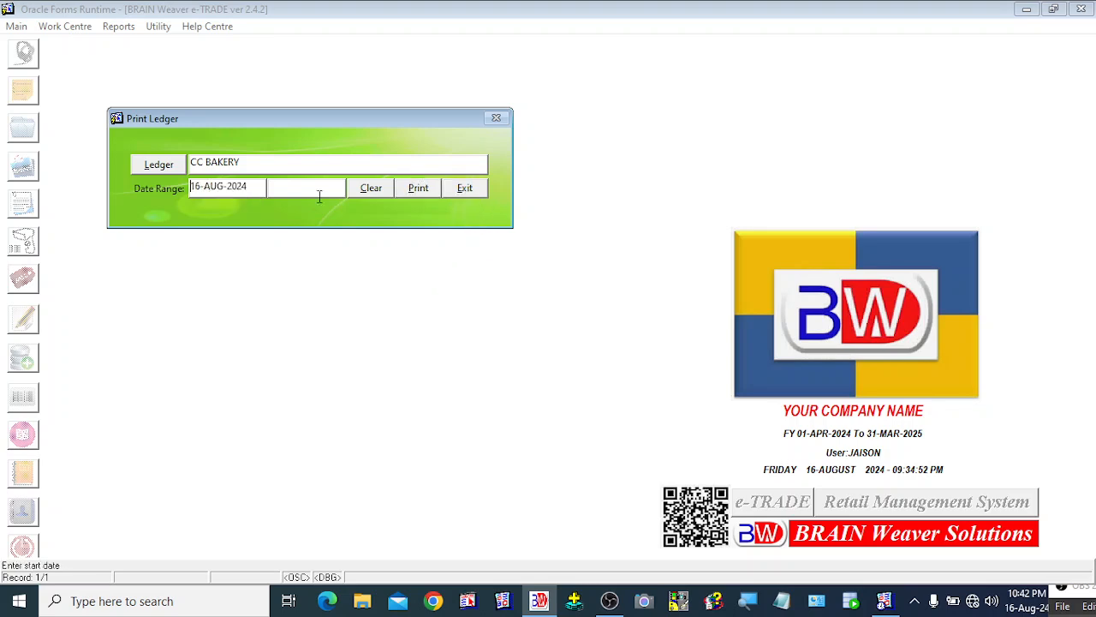
double_click(309, 191)
click(192, 188)
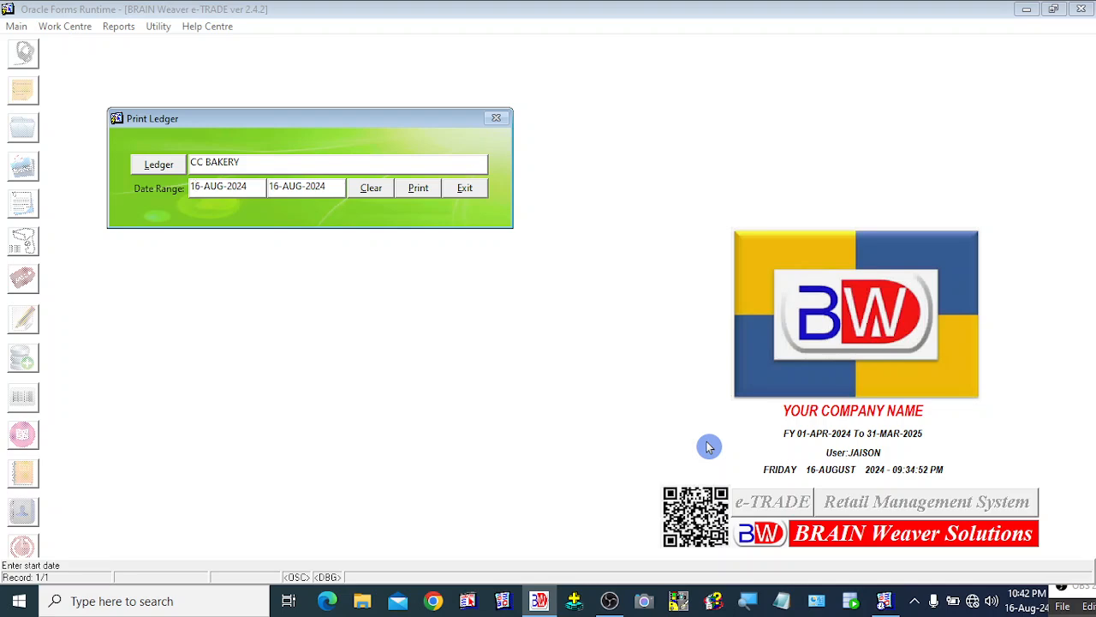
key(Delete)
key(Delete)
key(Delete)
key(Delete)
text(JAN)
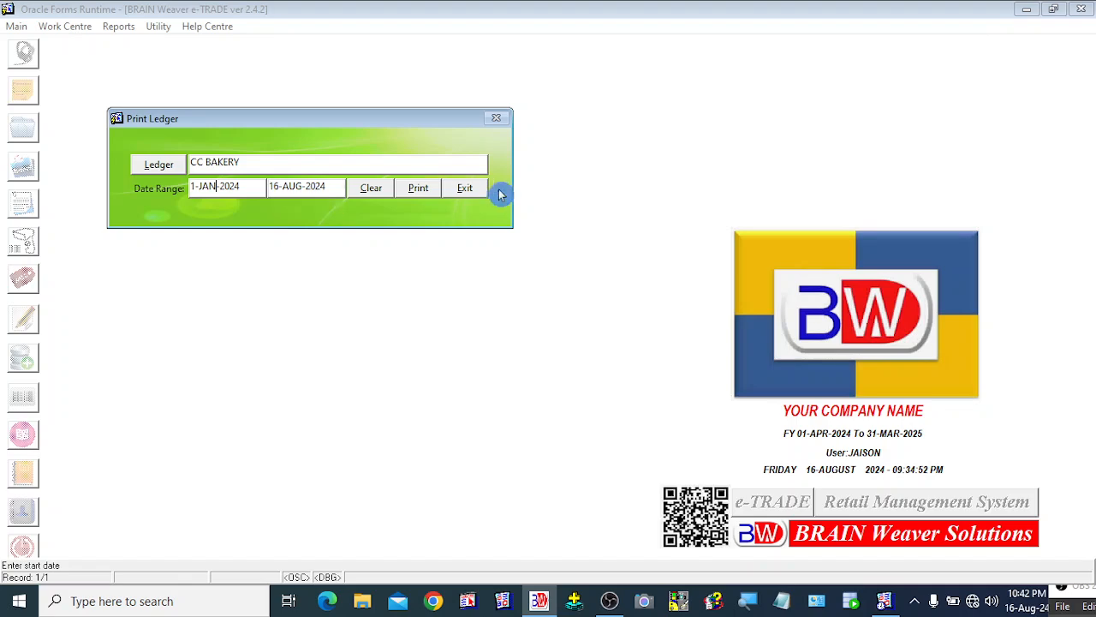
click(419, 192)
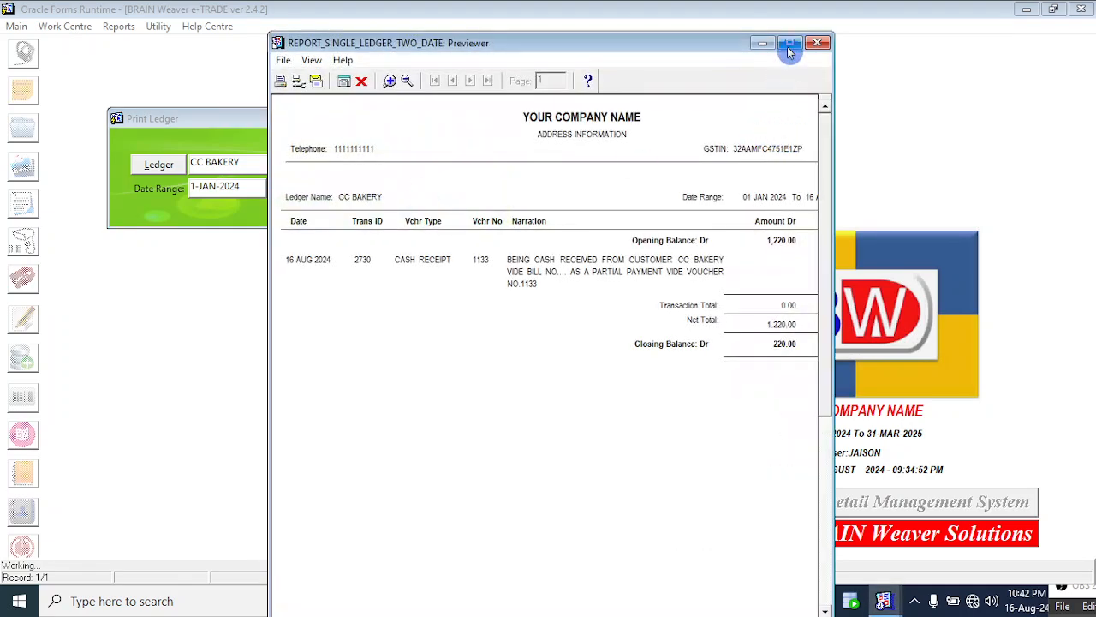
Examine the date-ranged CC BAKERY ledger's opening balance, receipt entry, totals and closing balance, and close the report and the Print Ledger form.
click(789, 44)
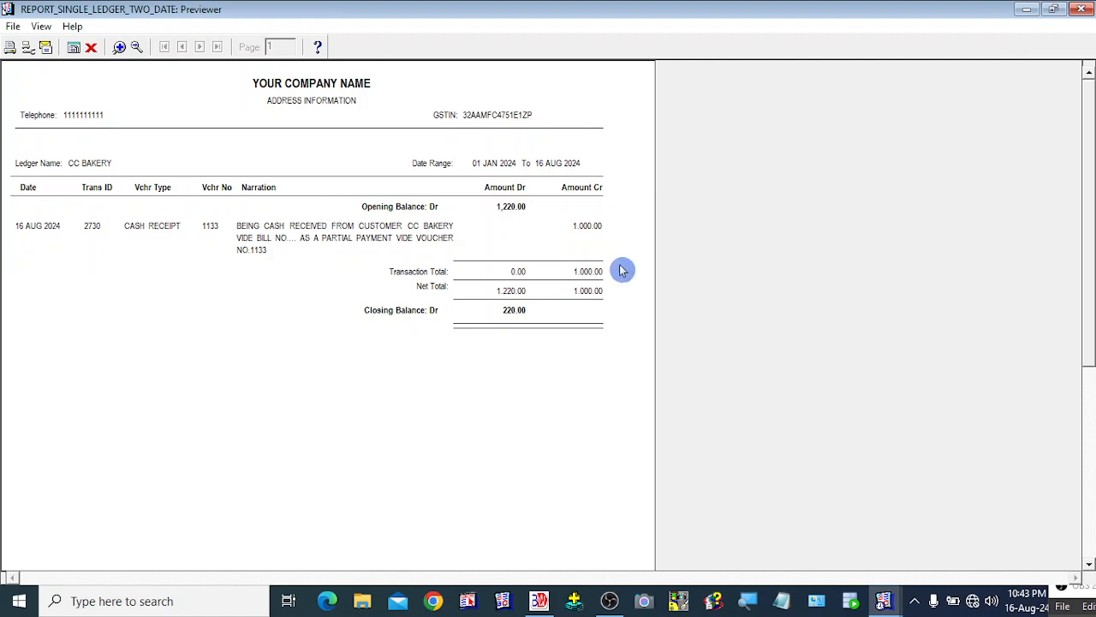
click(120, 47)
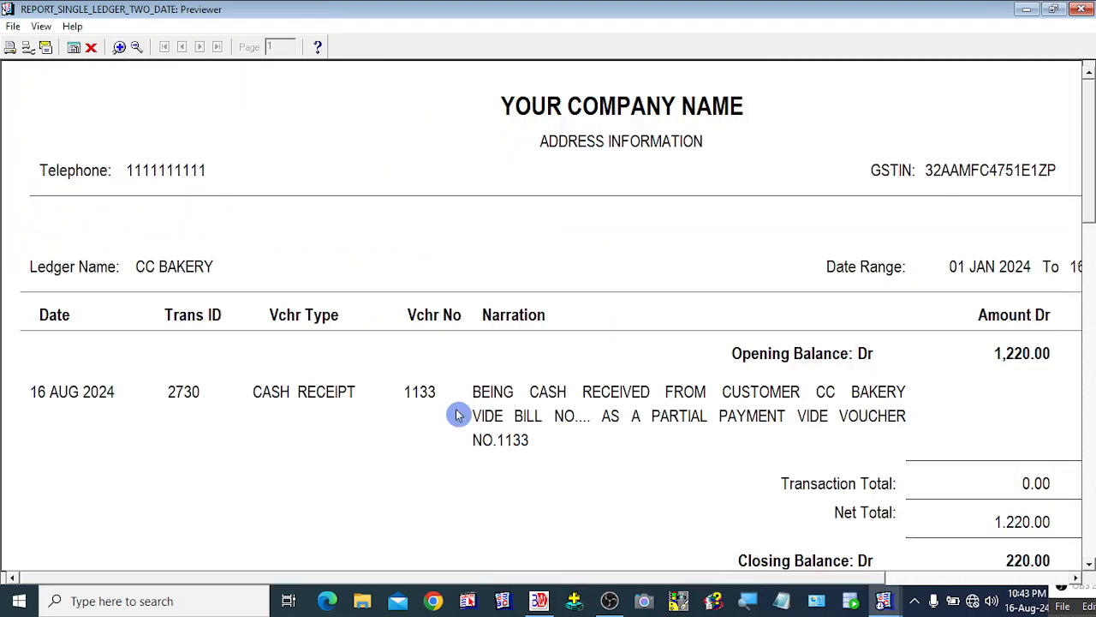
click(1013, 577)
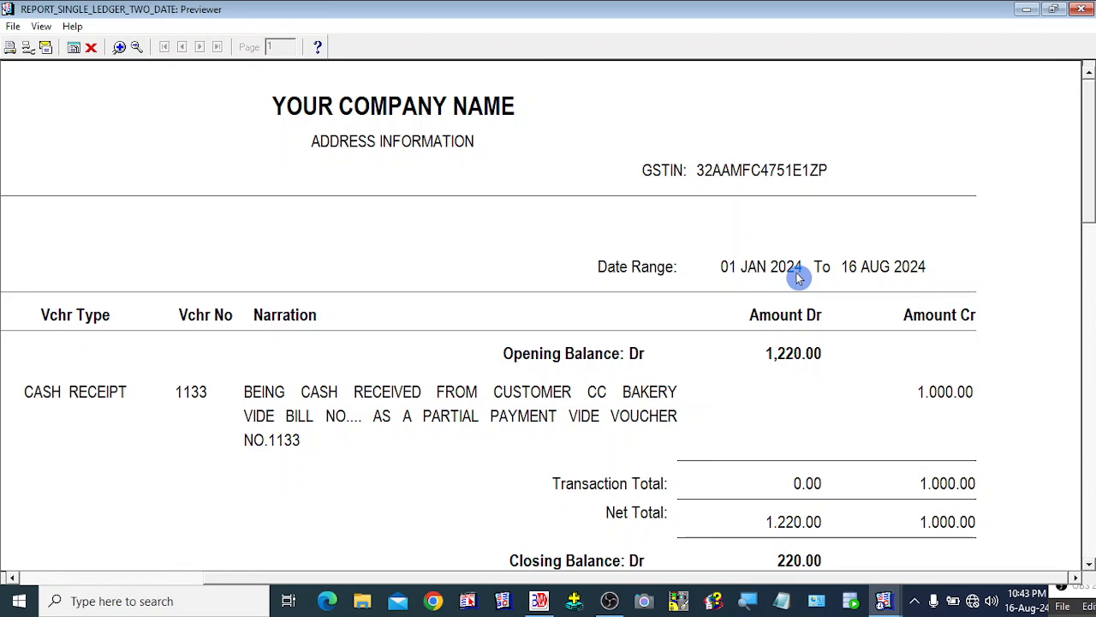
click(137, 47)
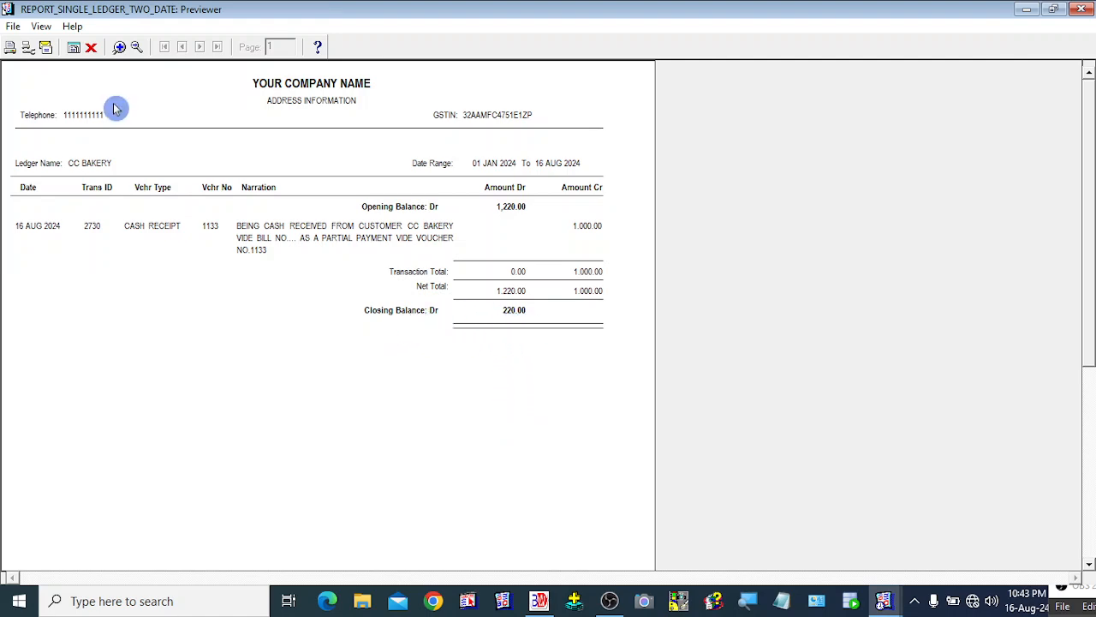
click(97, 52)
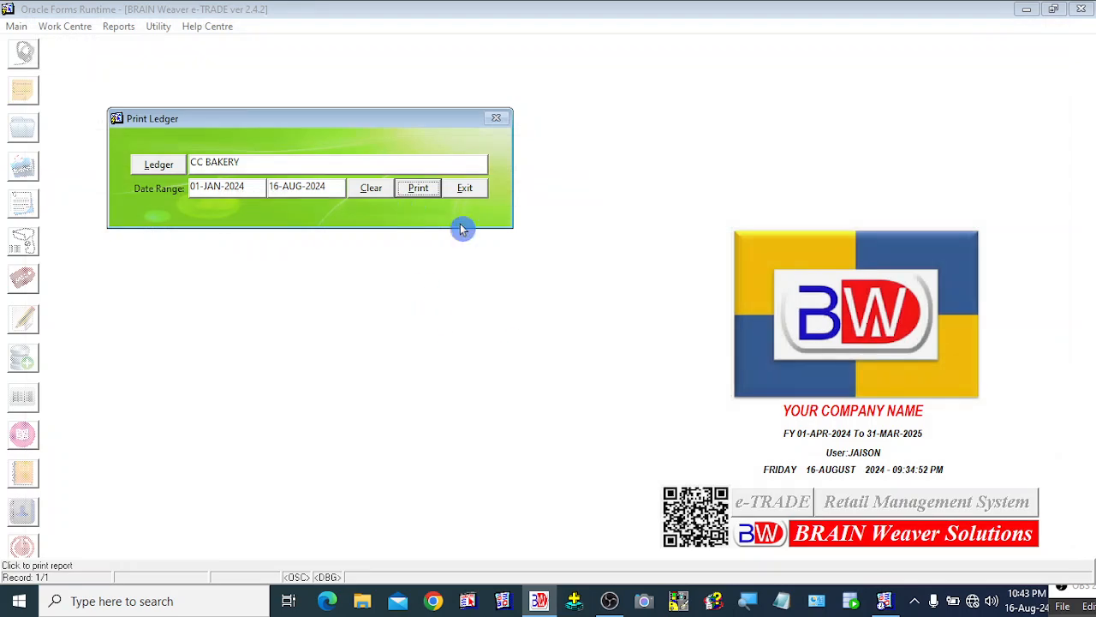
click(463, 190)
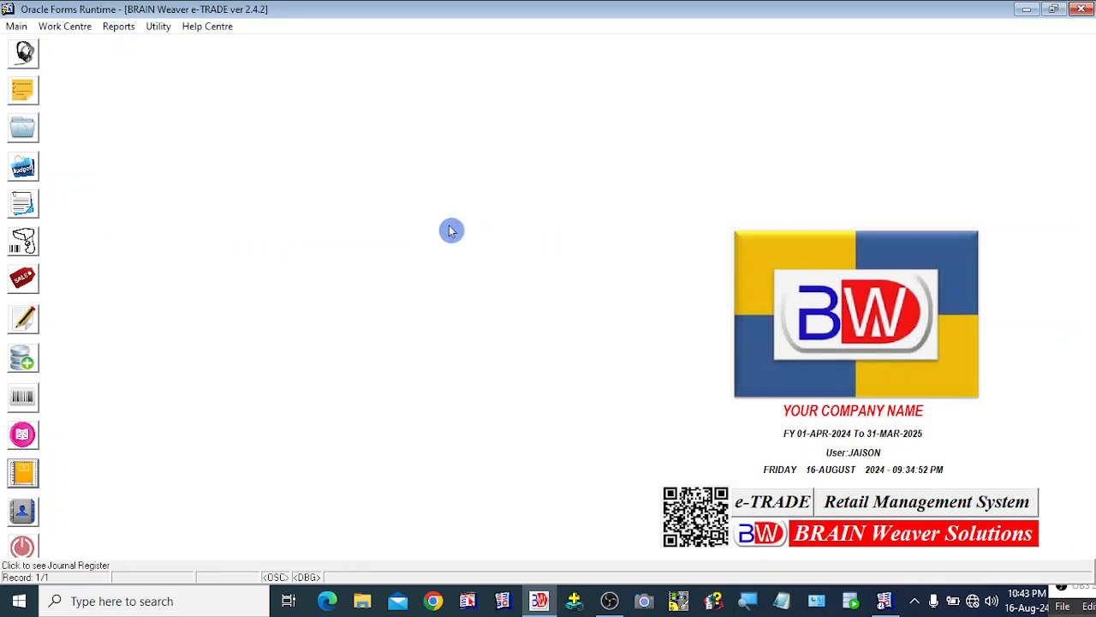
Review the voucher types offered in the Journal Master form, including CASH_PAYMENT, and exit the form without recording a voucher.
click(26, 368)
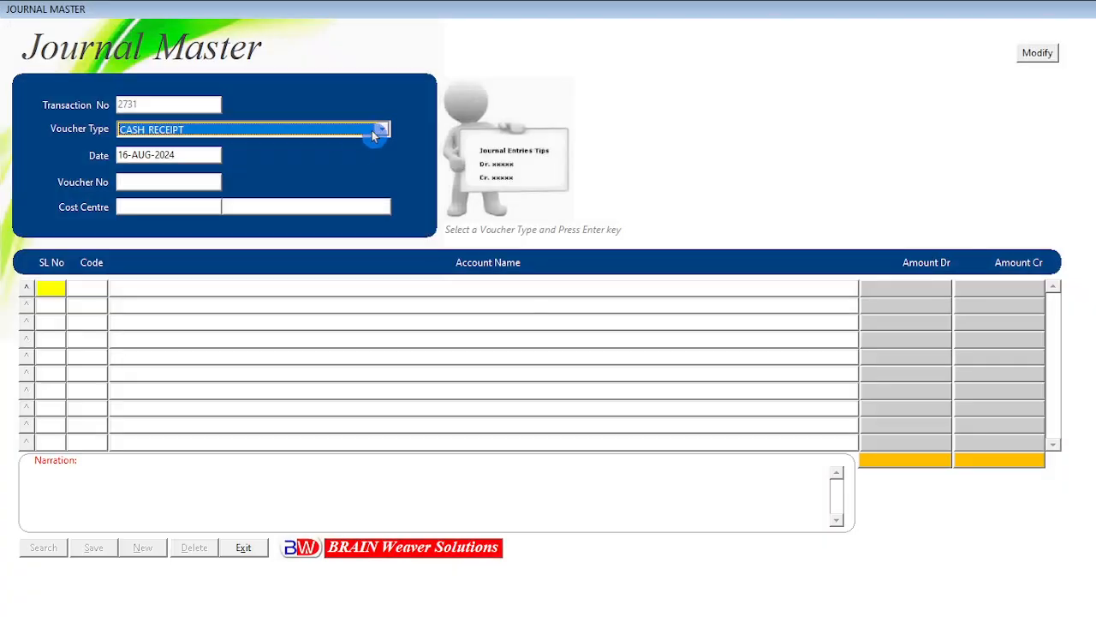
click(373, 132)
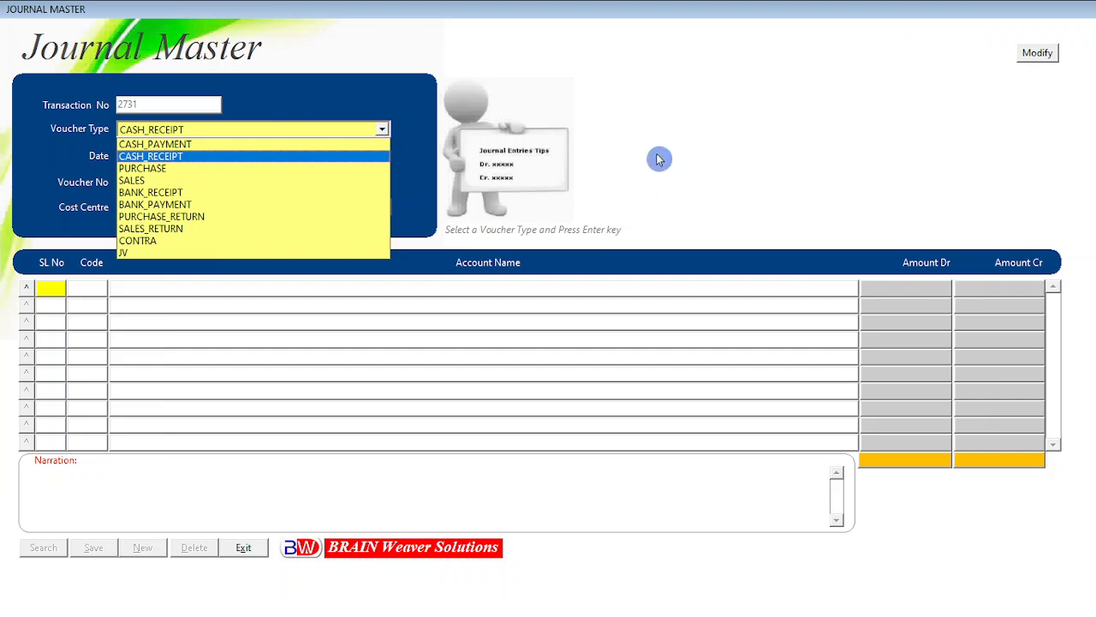
key(Return)
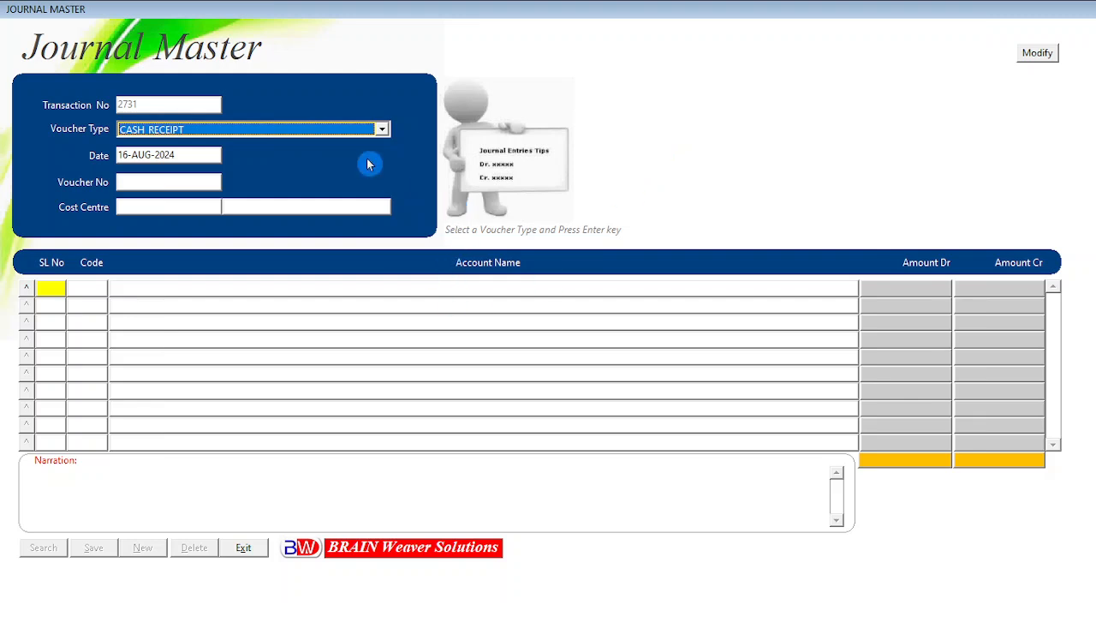
click(381, 131)
key(Return)
click(382, 134)
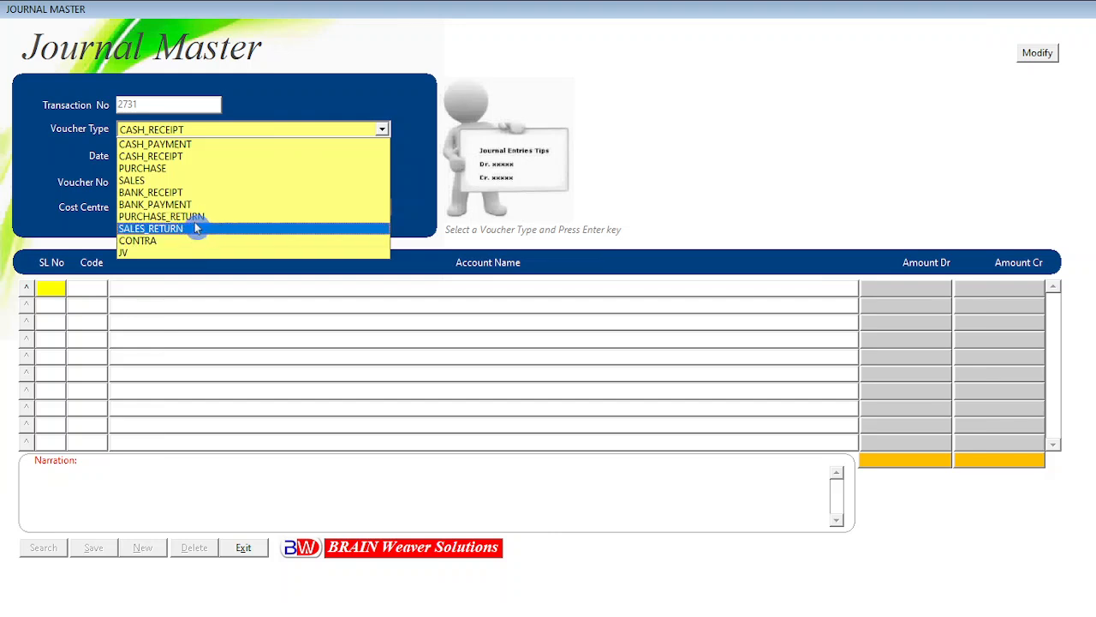
click(201, 149)
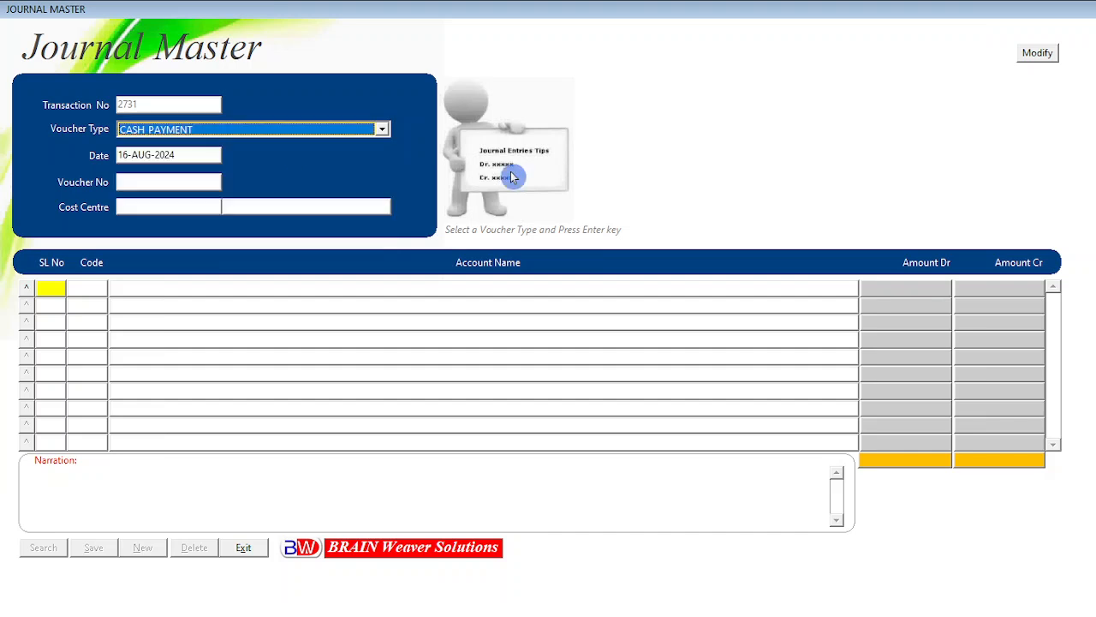
click(384, 131)
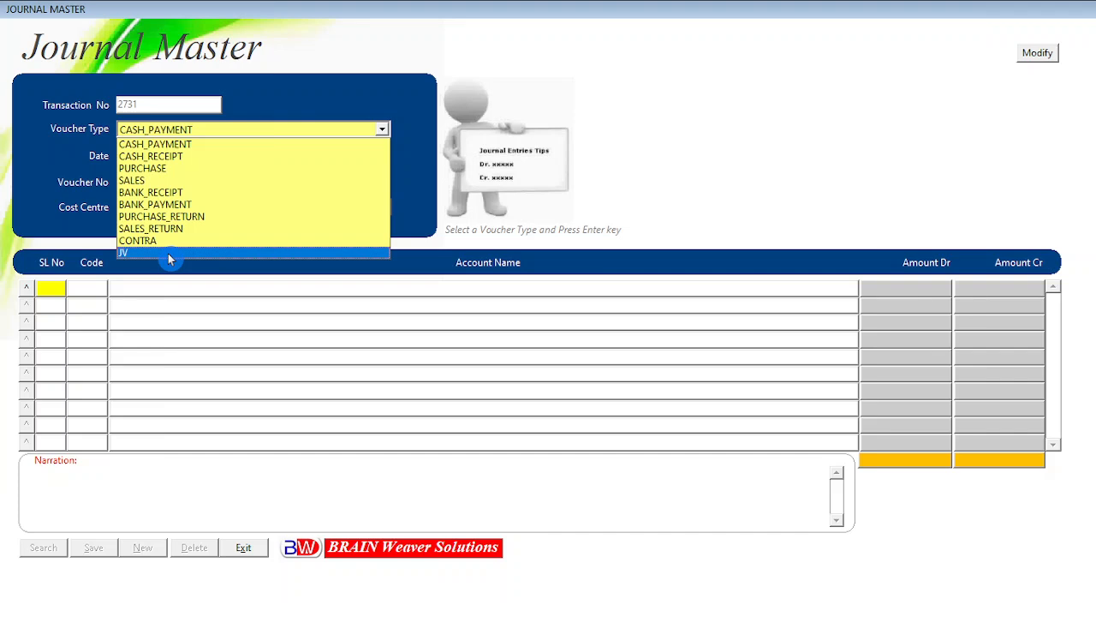
click(582, 175)
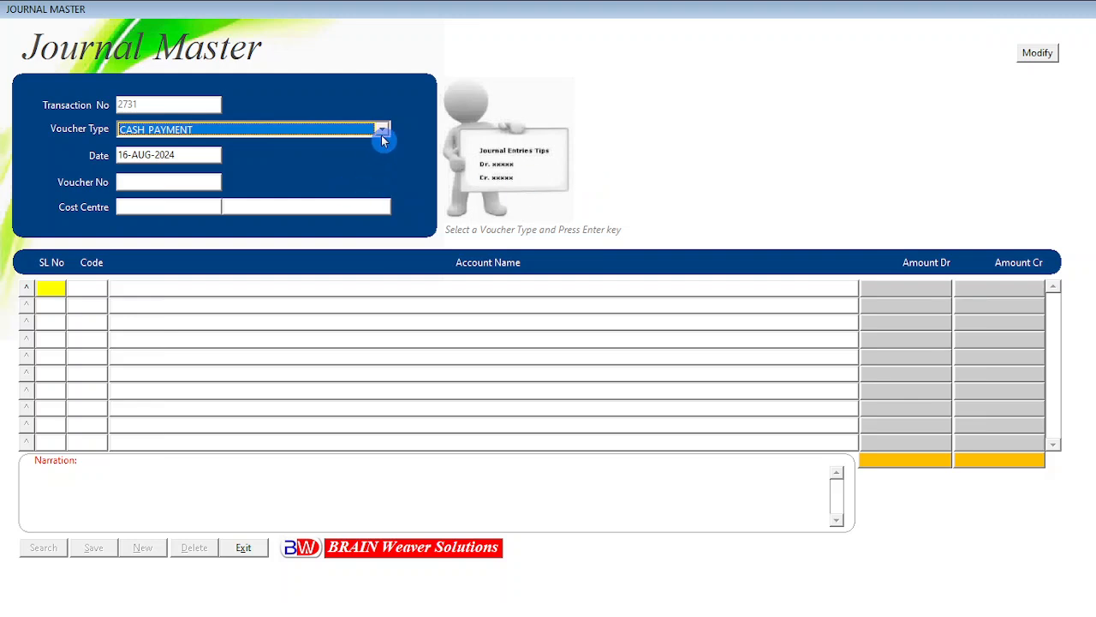
click(244, 547)
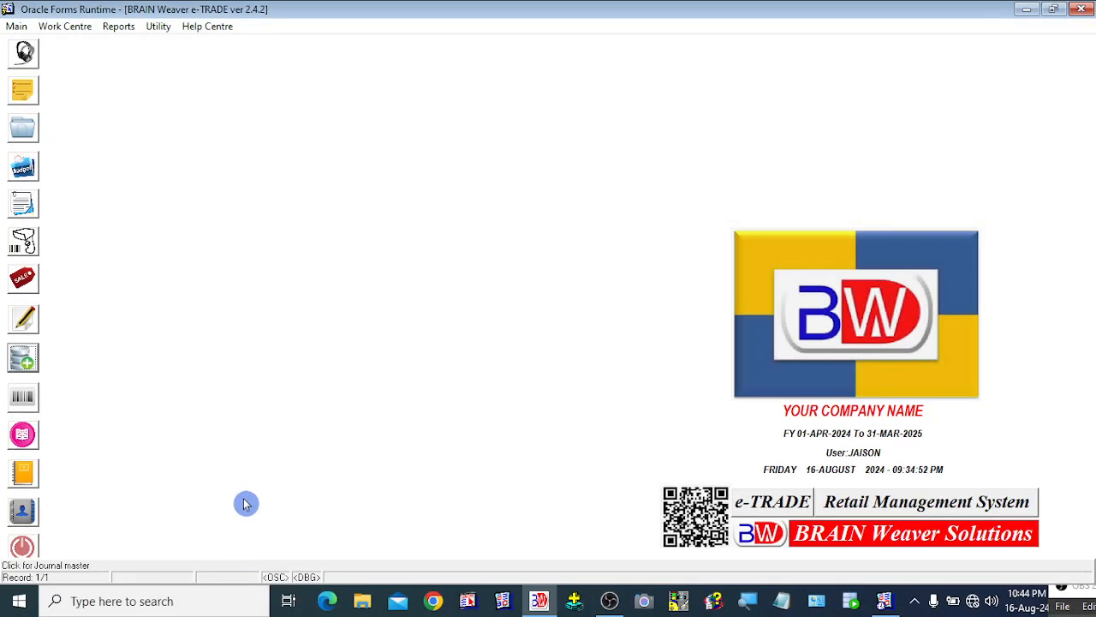
click(1081, 597)
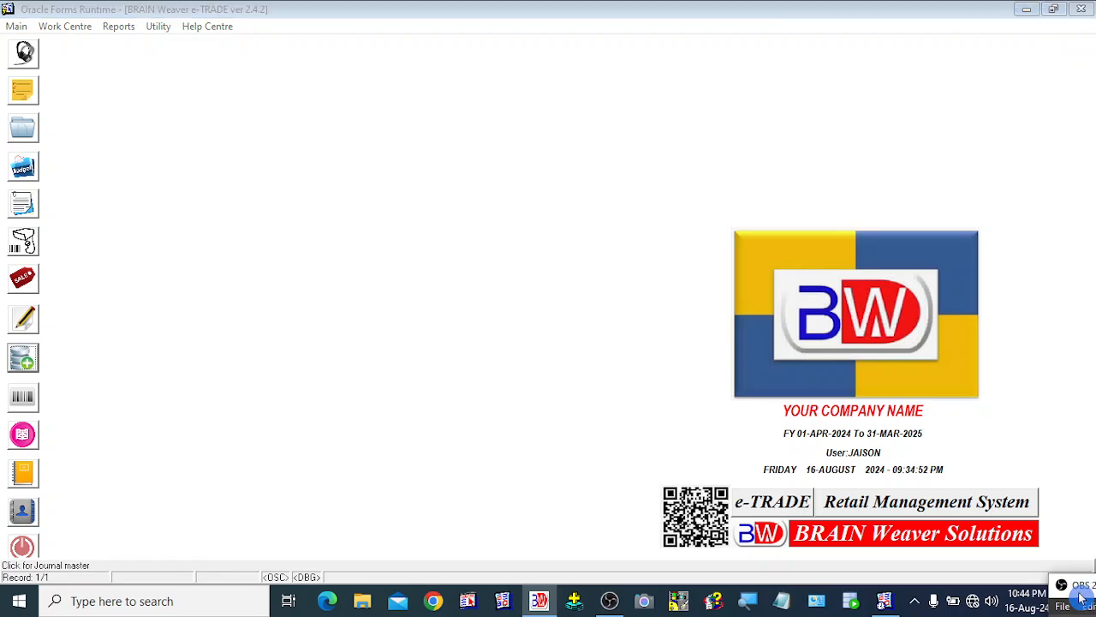